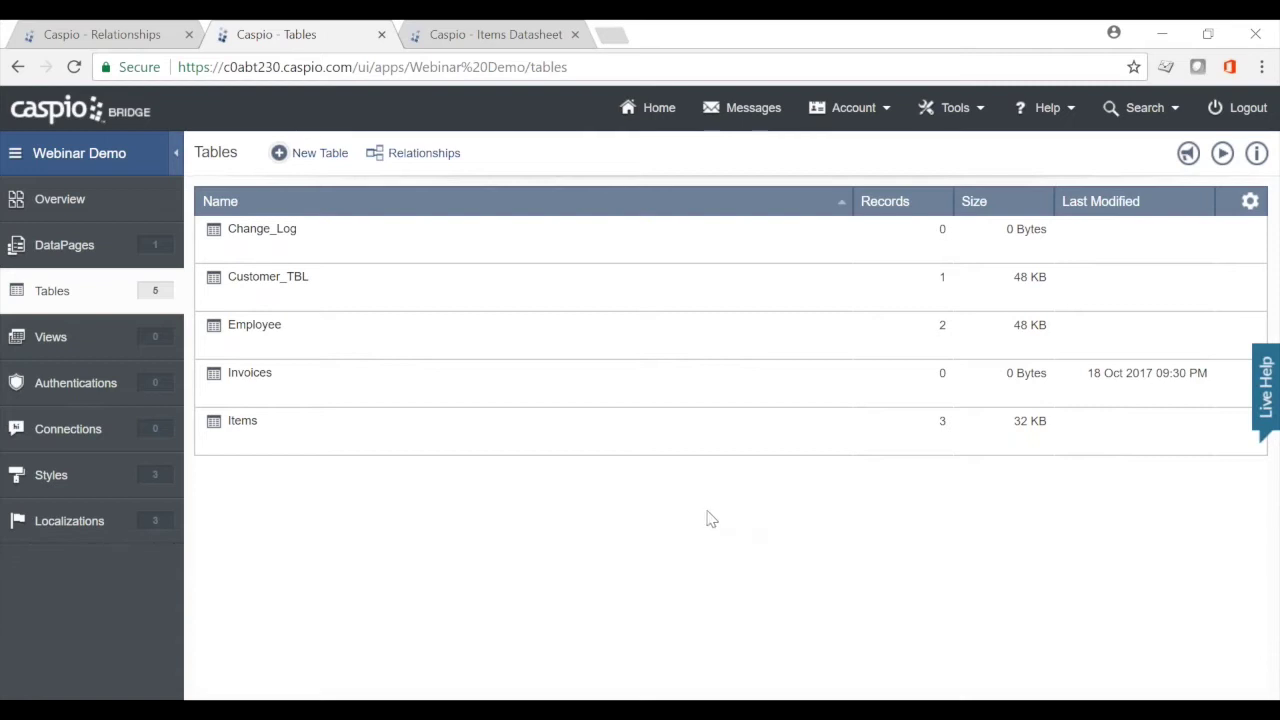
Start a new triggered action for the Invoices table
mouse_move(238, 388)
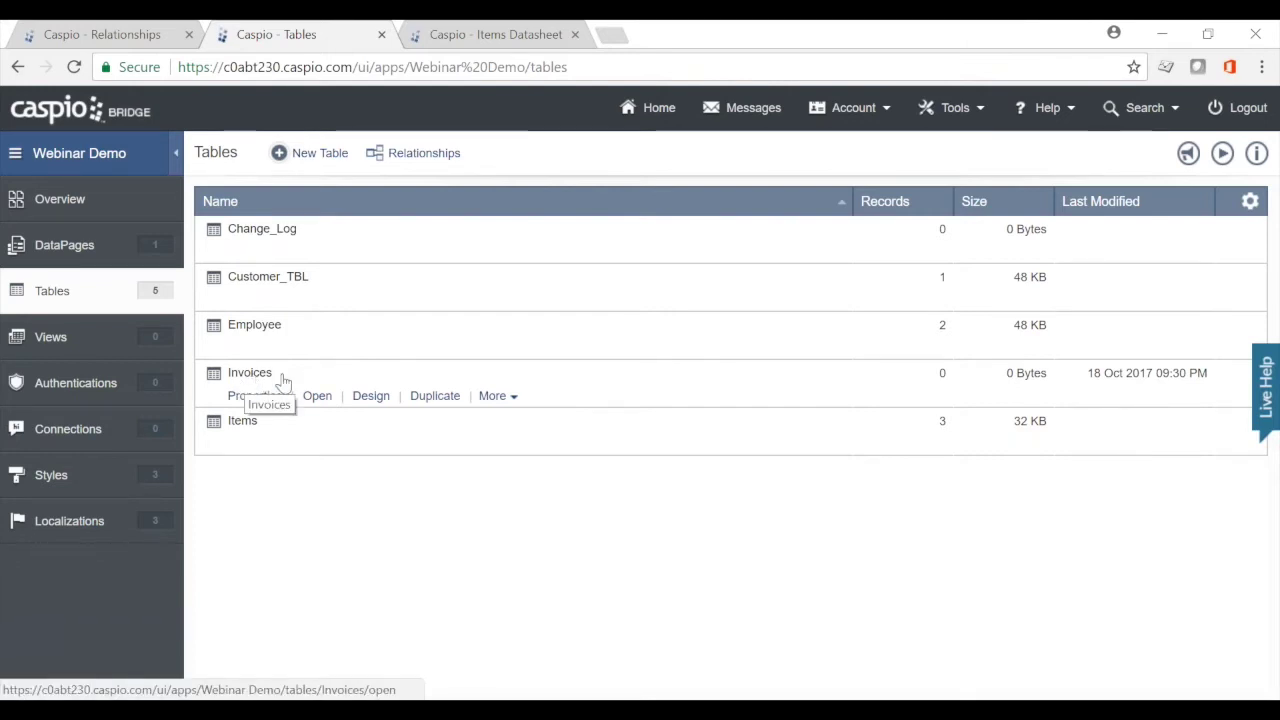
left_click(493, 398)
left_click(522, 418)
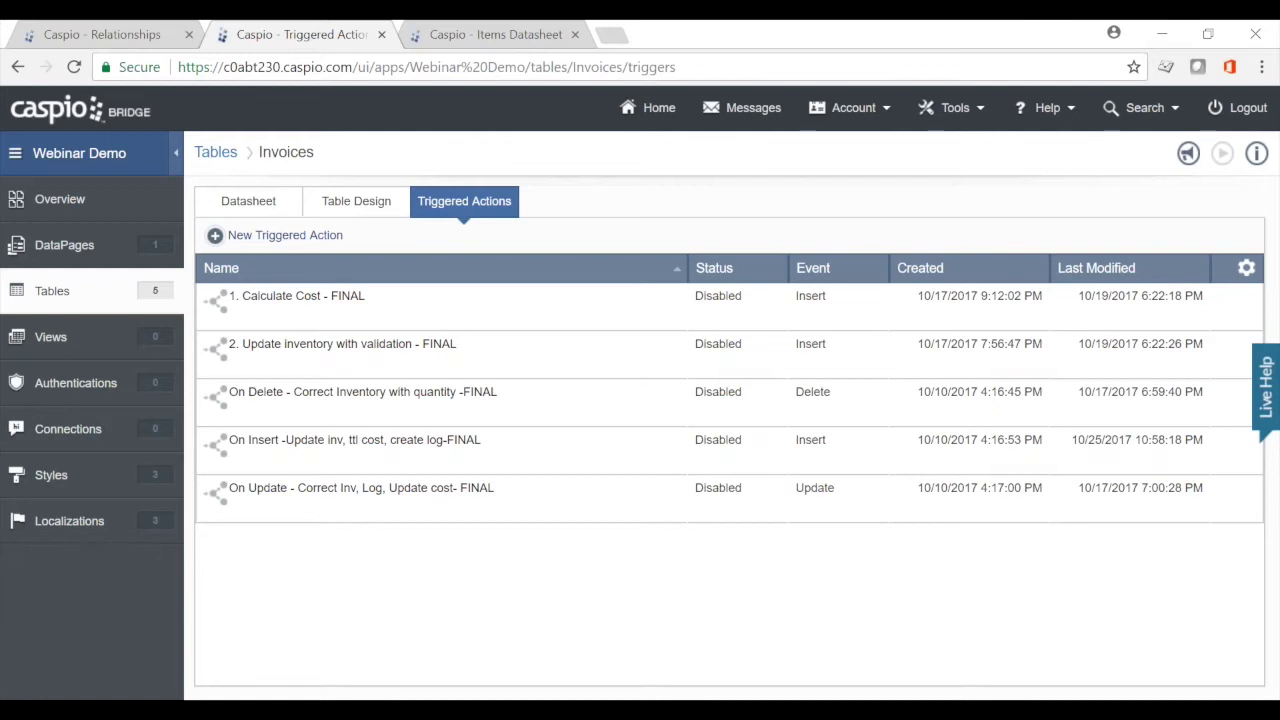
left_click(316, 238)
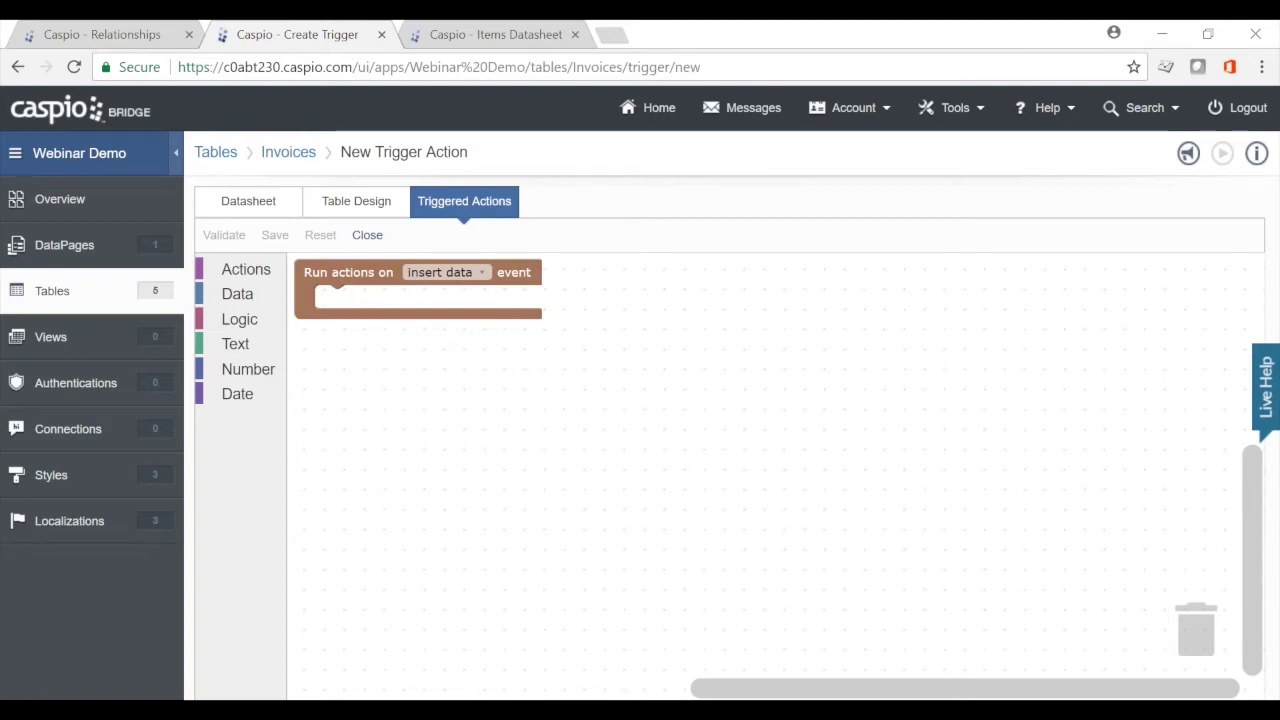
Try adding the Update and Delete events to the trigger, and restore it to Insert only
left_click(463, 279)
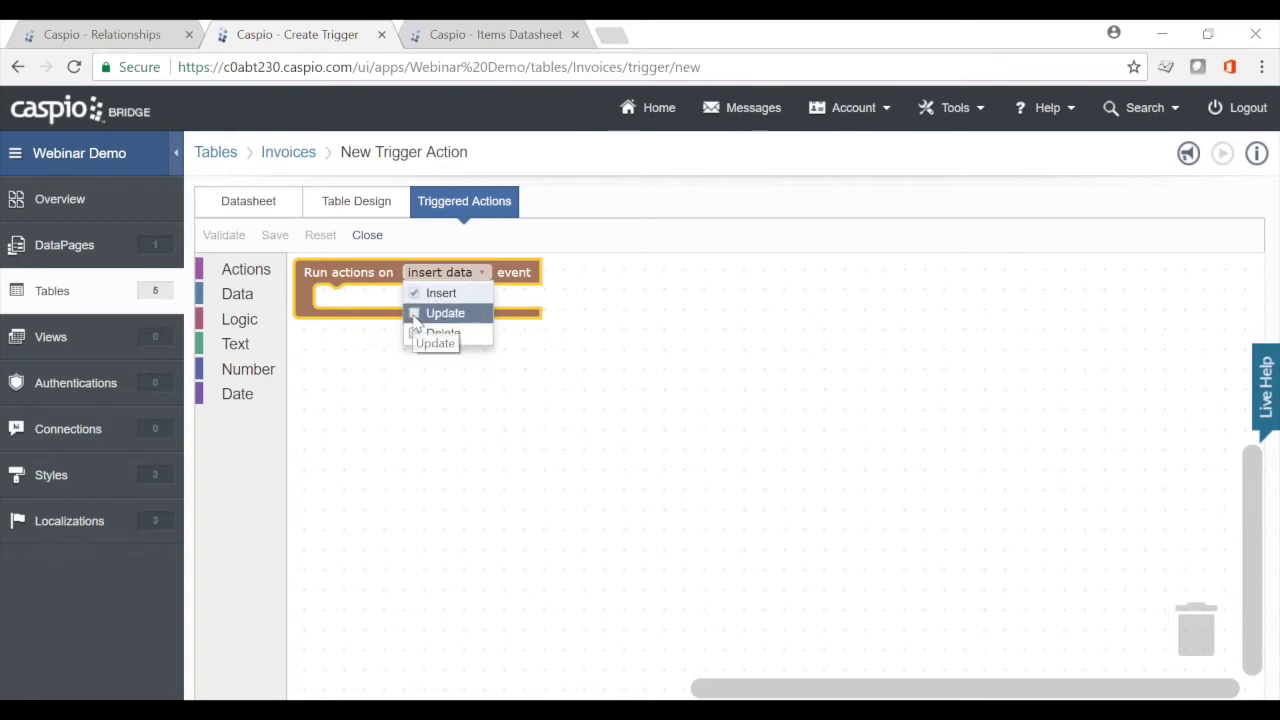
left_click(445, 313)
left_click(440, 333)
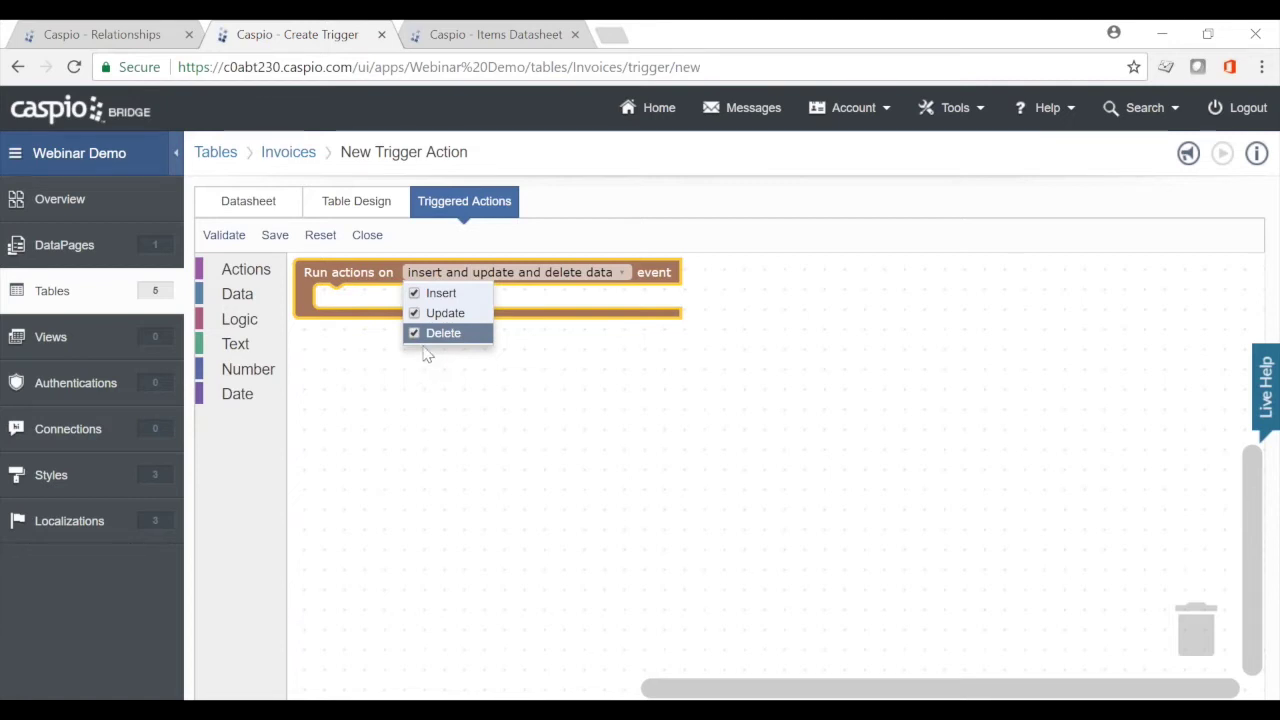
left_click(415, 315)
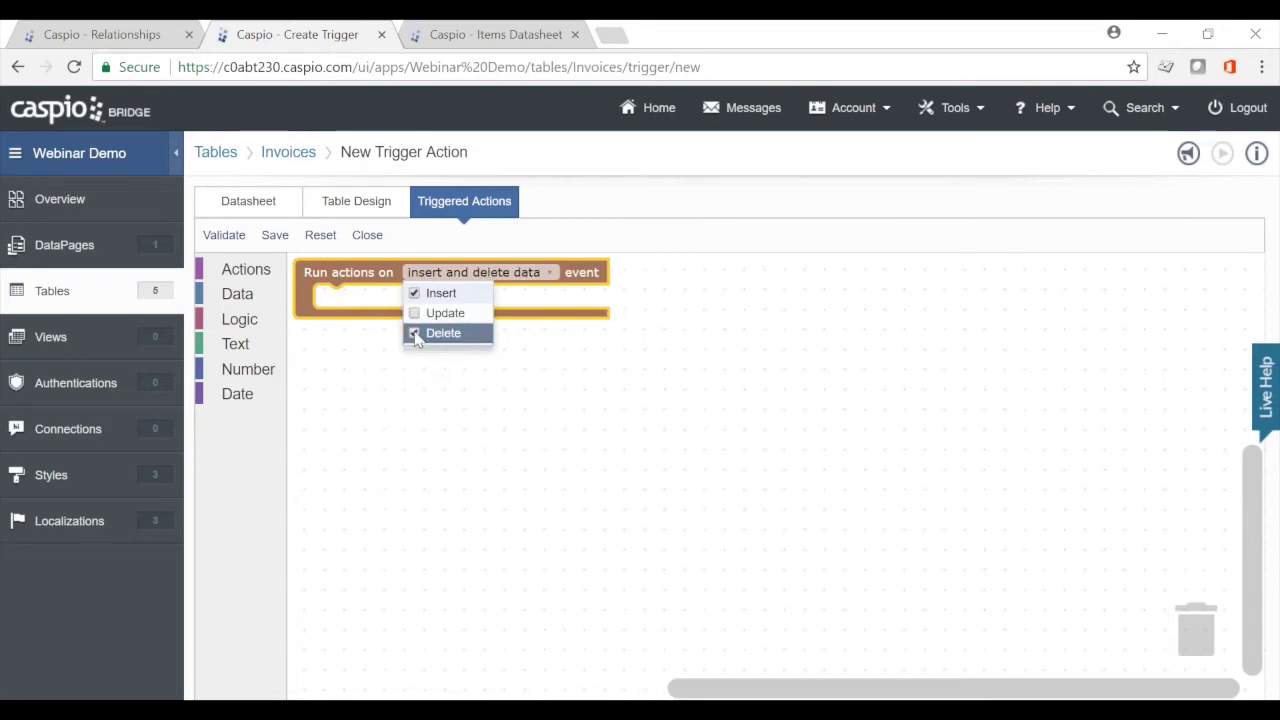
left_click(440, 333)
left_click(645, 357)
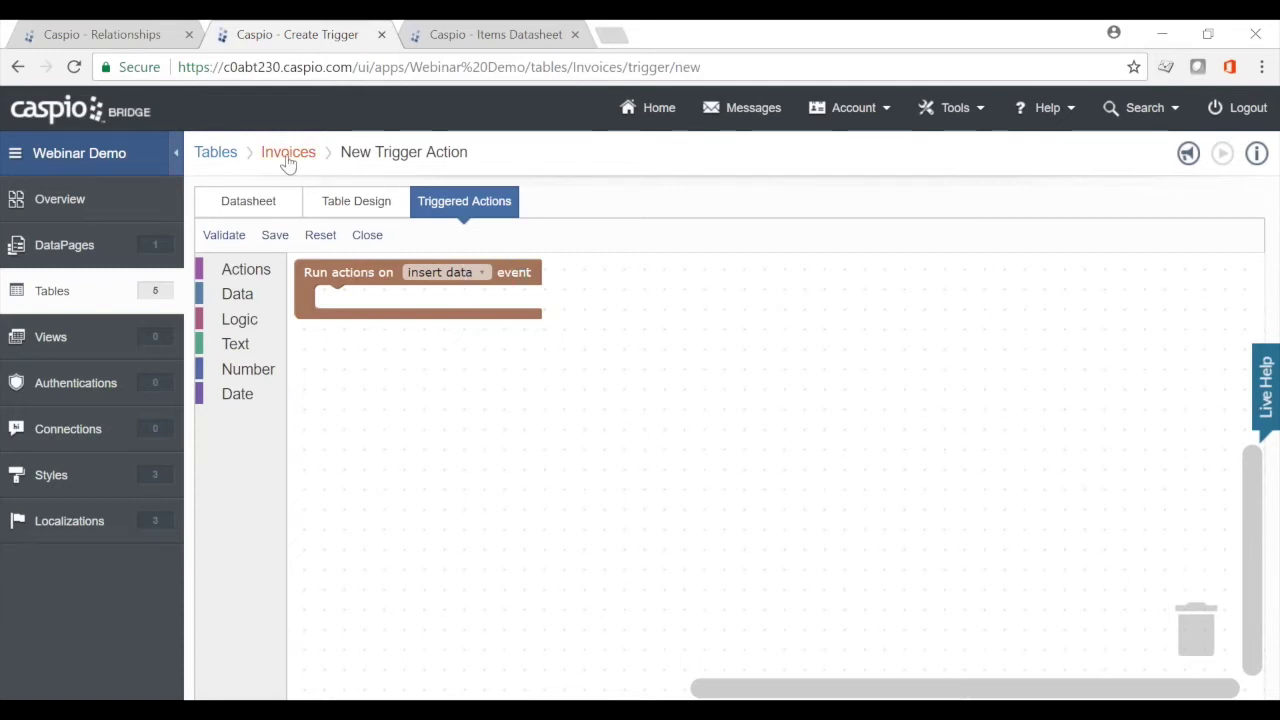
Review the available action blocks and place an INSERT INTO Change_Log block inside the insert data event block
left_click(243, 272)
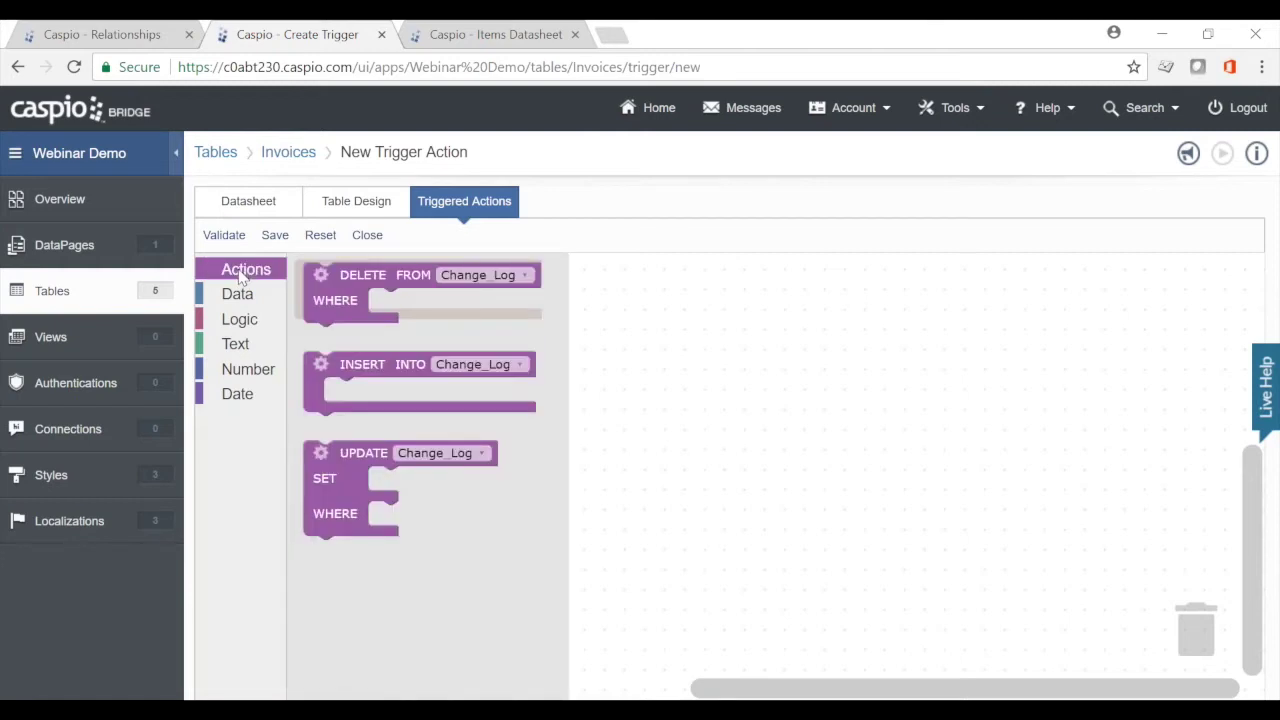
left_click(340, 278)
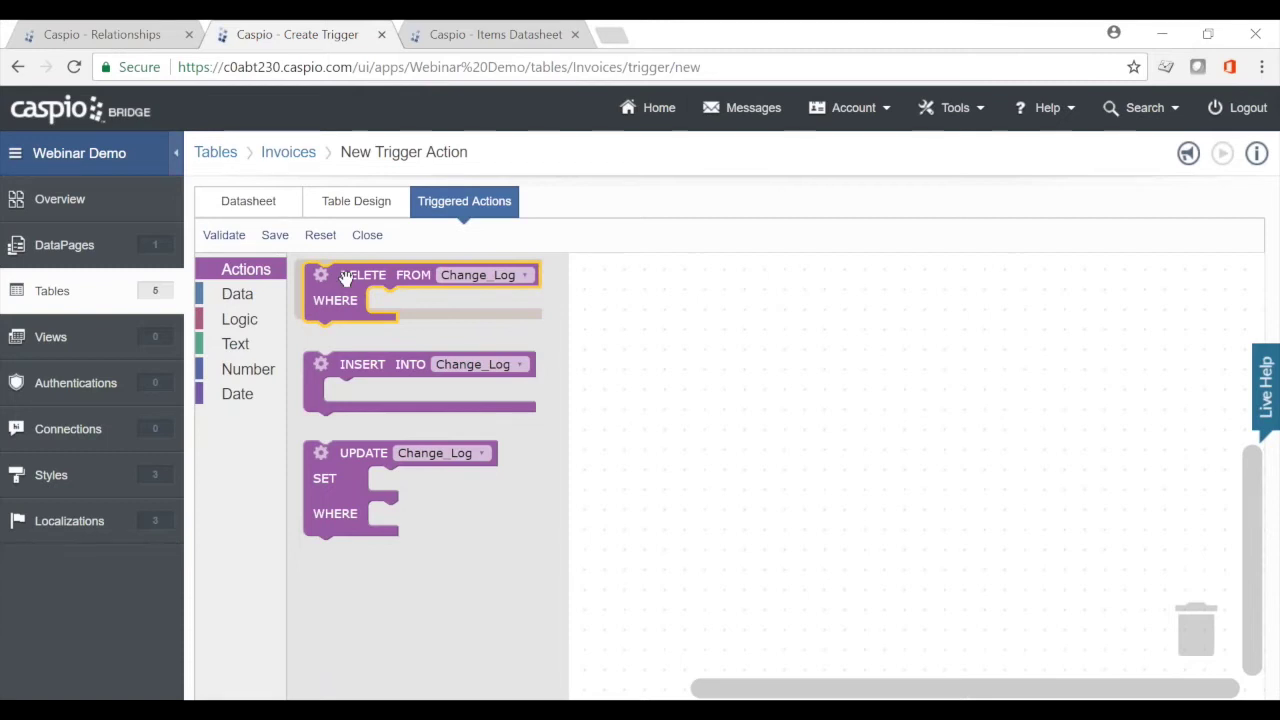
left_click(348, 366)
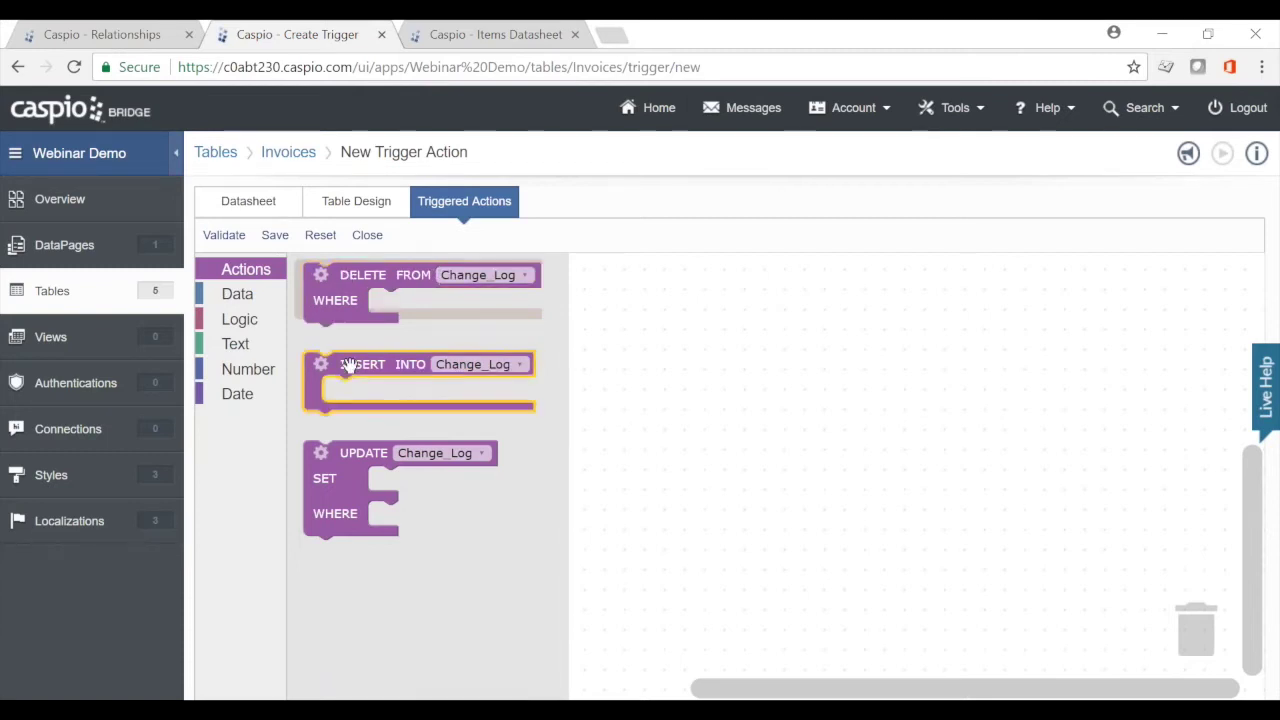
left_click(443, 364)
left_click(354, 458)
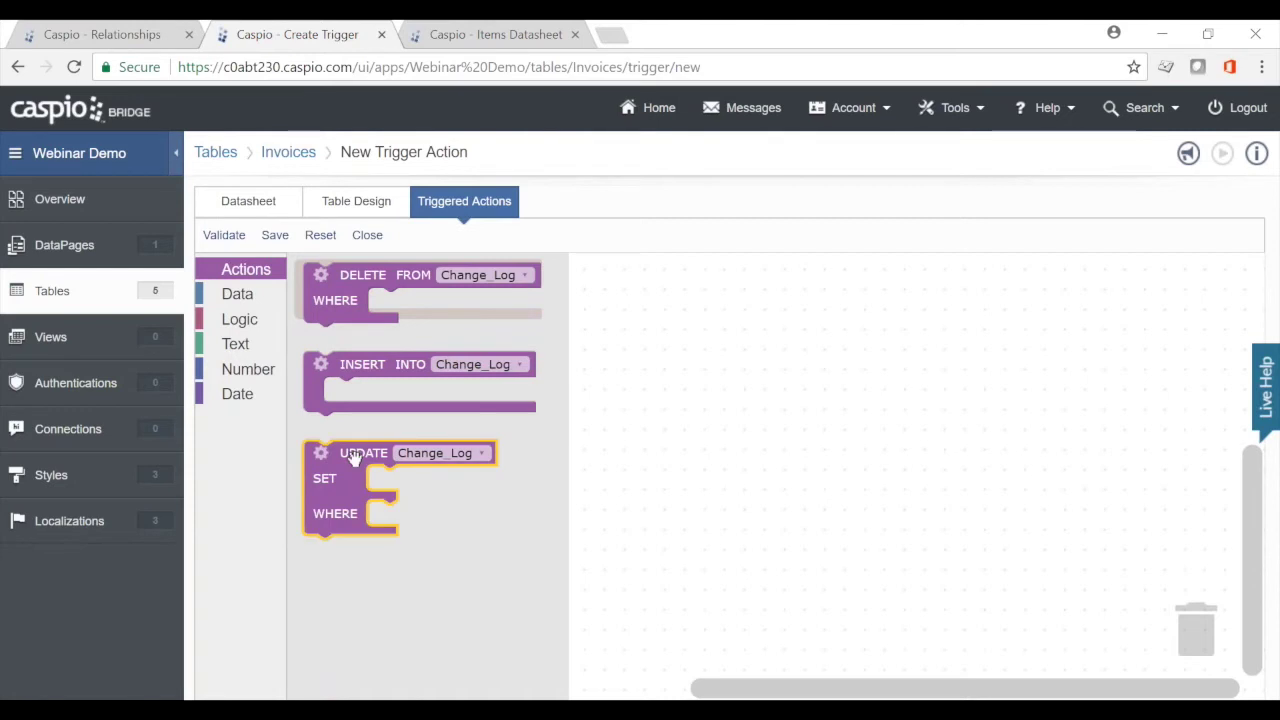
left_click(405, 404)
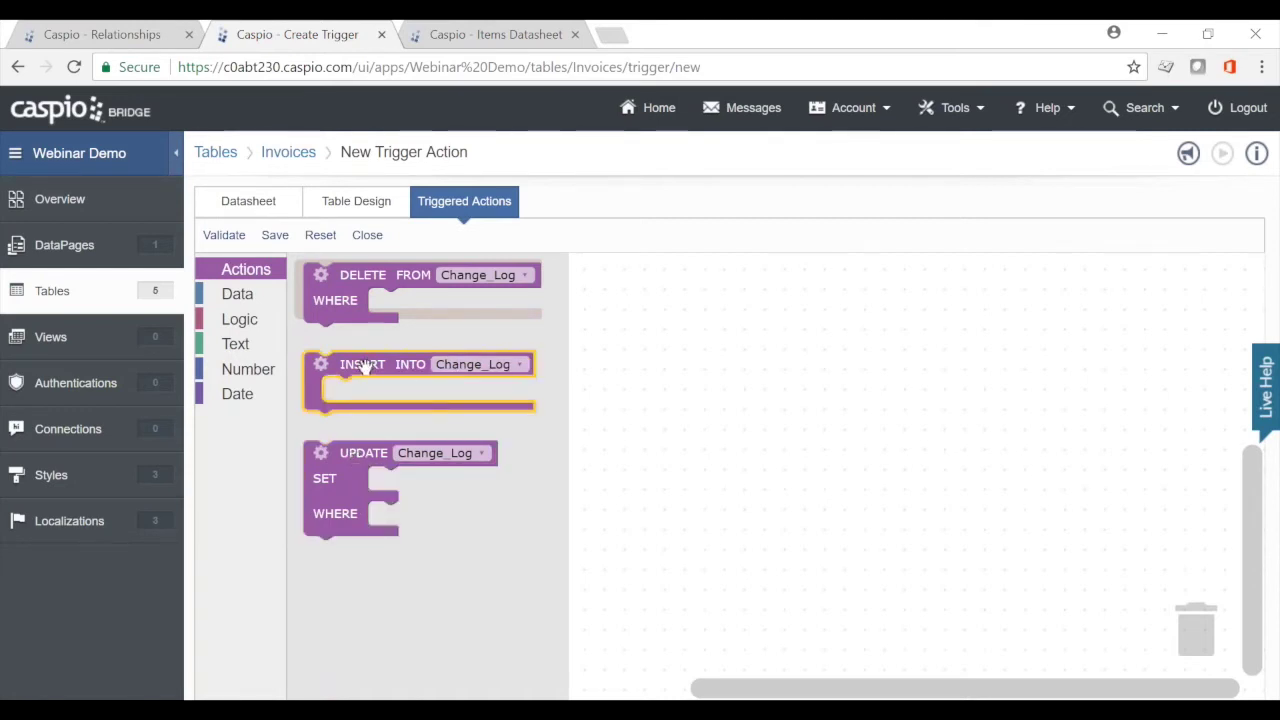
left_click_drag(365, 368, 379, 312)
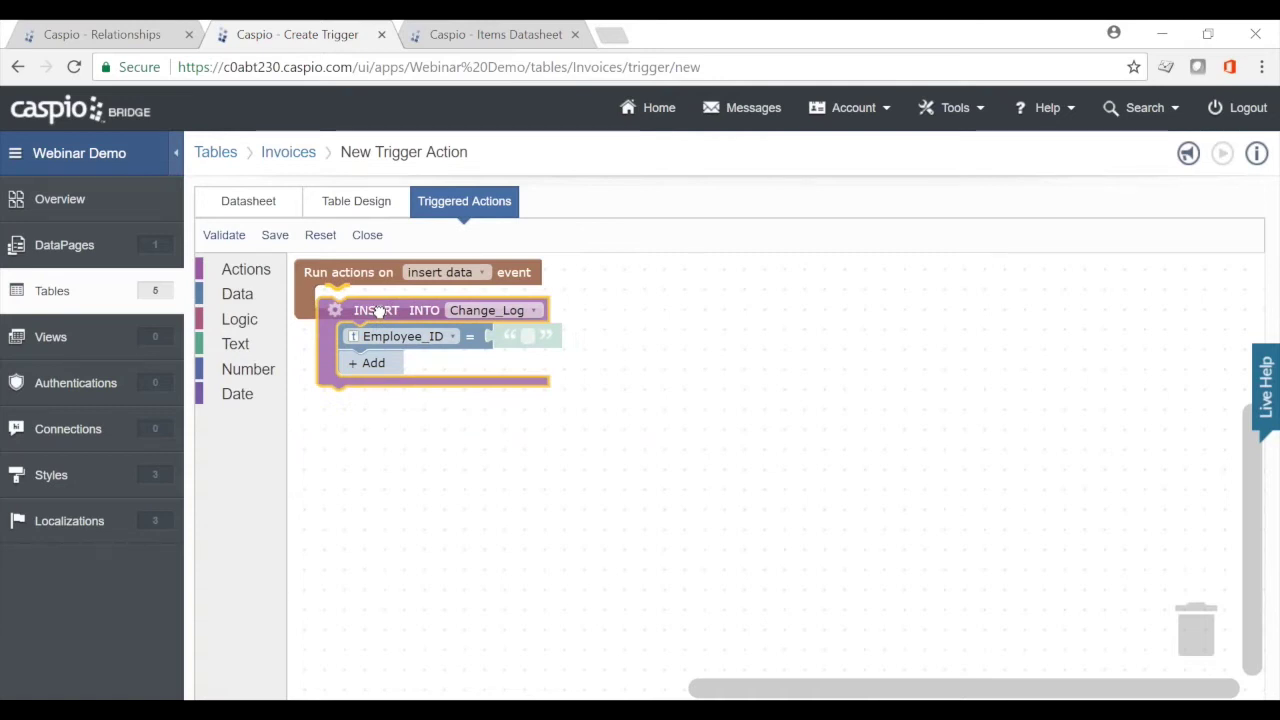
left_click_drag(379, 312, 377, 301)
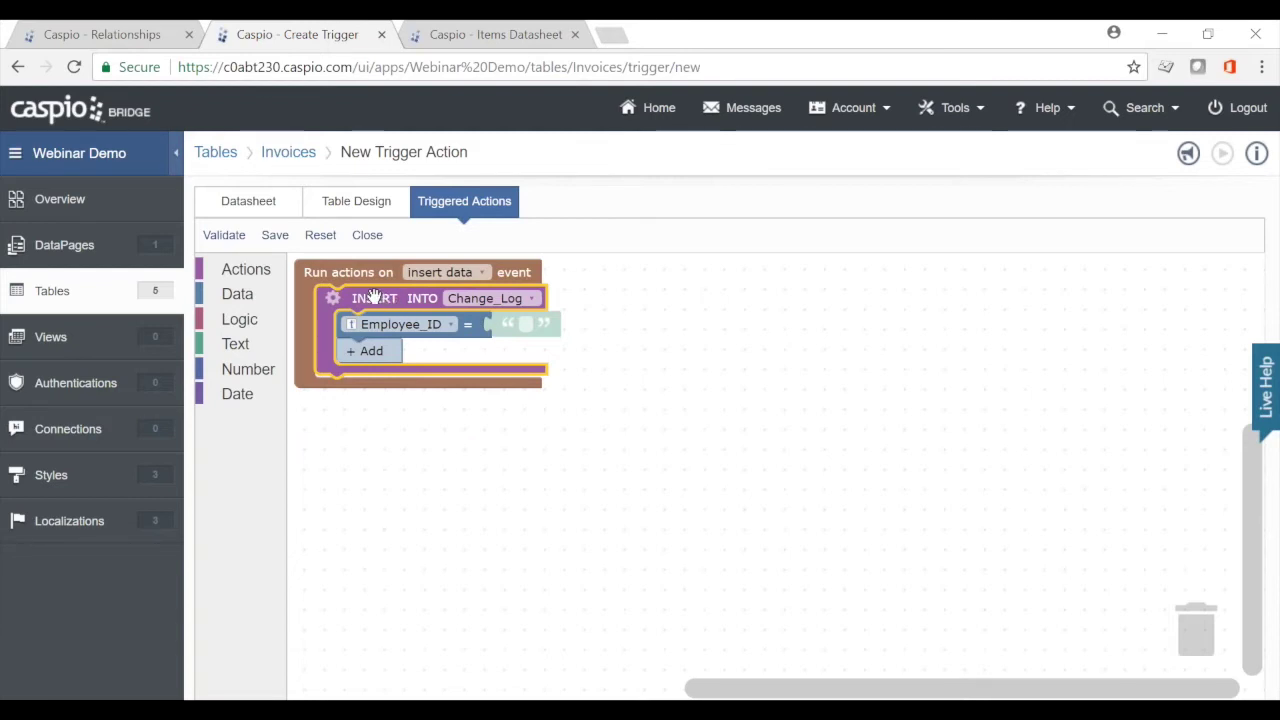
Examine the INSERT INTO block's management options and its optional SELECT setting without changing the block
right_click(371, 300)
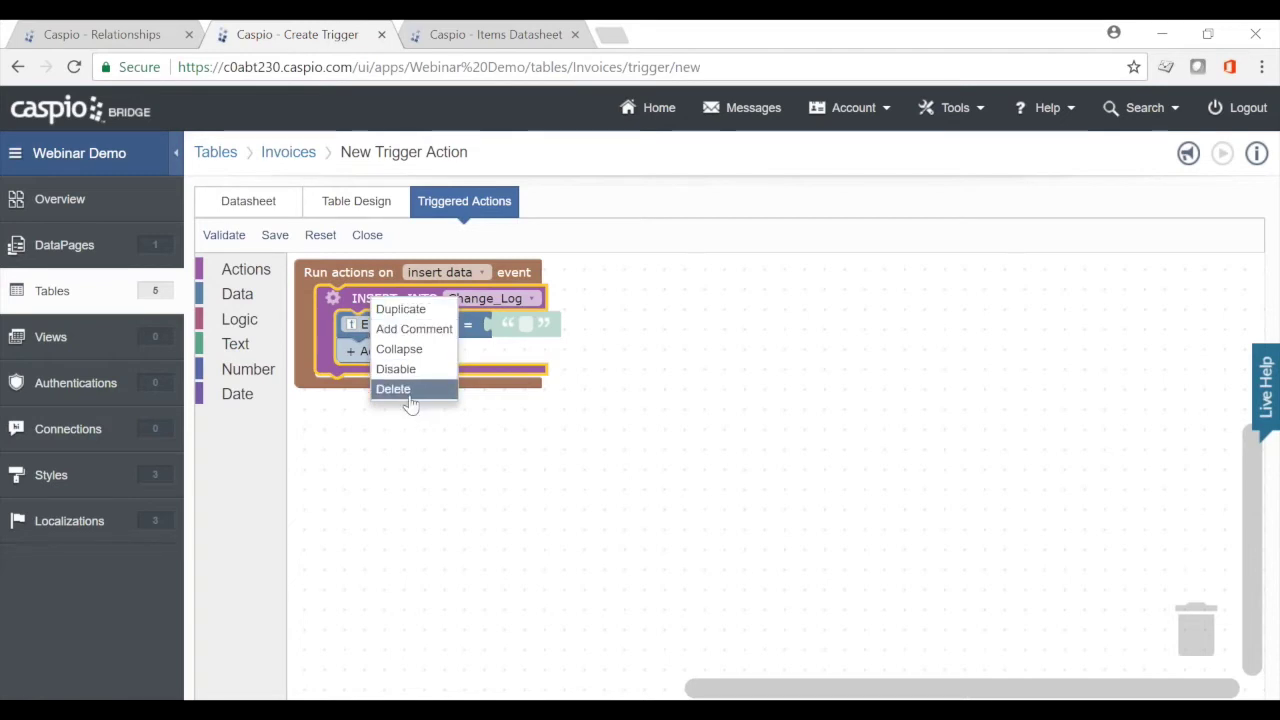
left_click(617, 483)
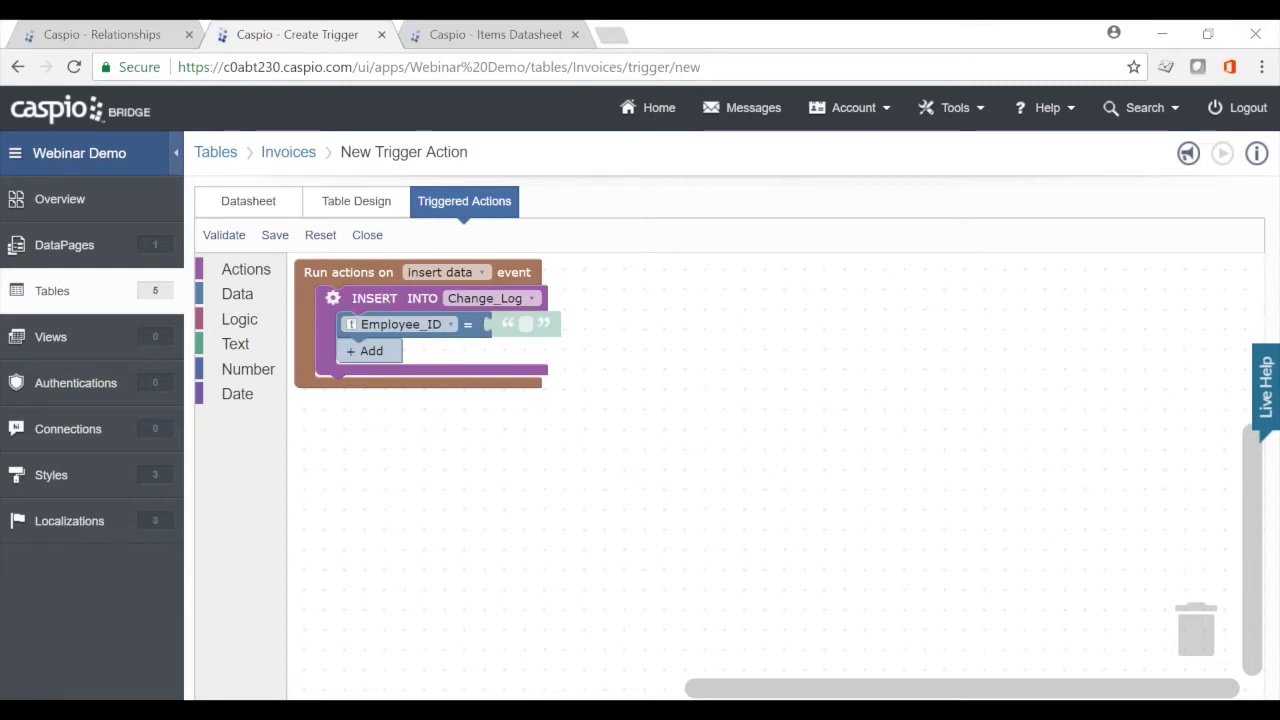
left_click(334, 300)
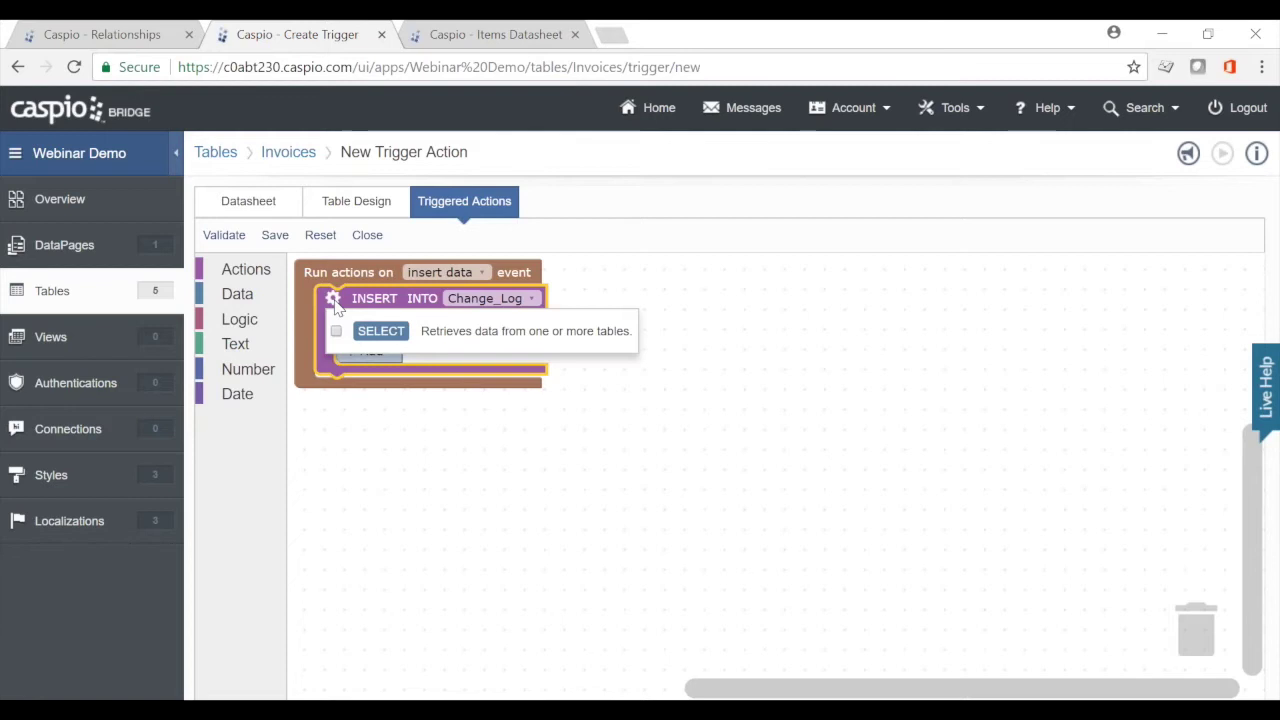
left_click(334, 301)
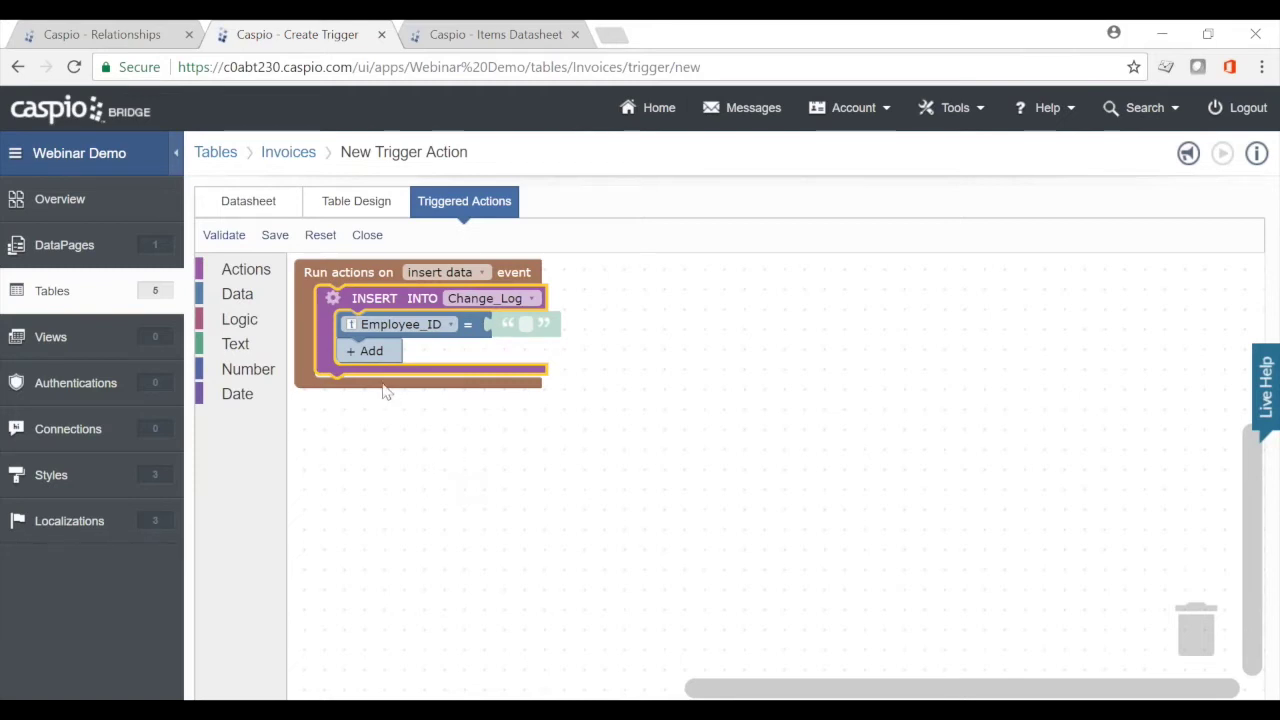
Examine the available Data blocks, including the field, SELECT, aggregate, text, number and date value blocks
left_click(256, 298)
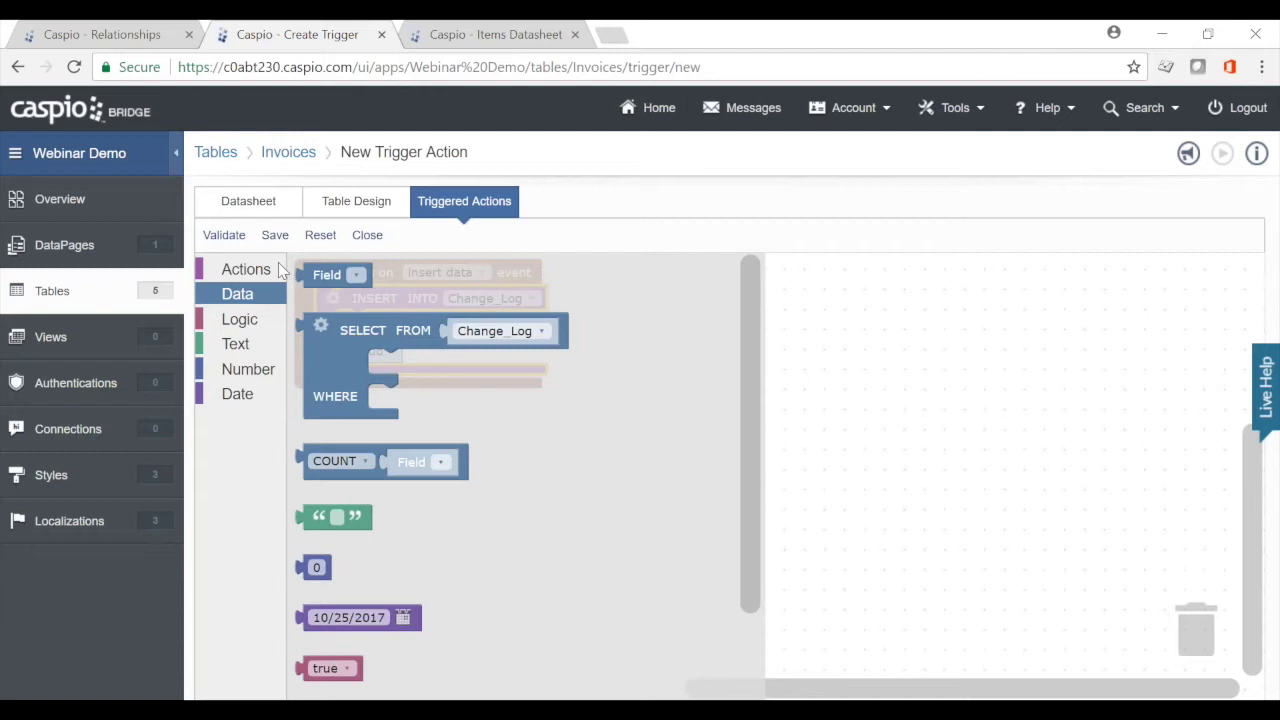
left_click(328, 275)
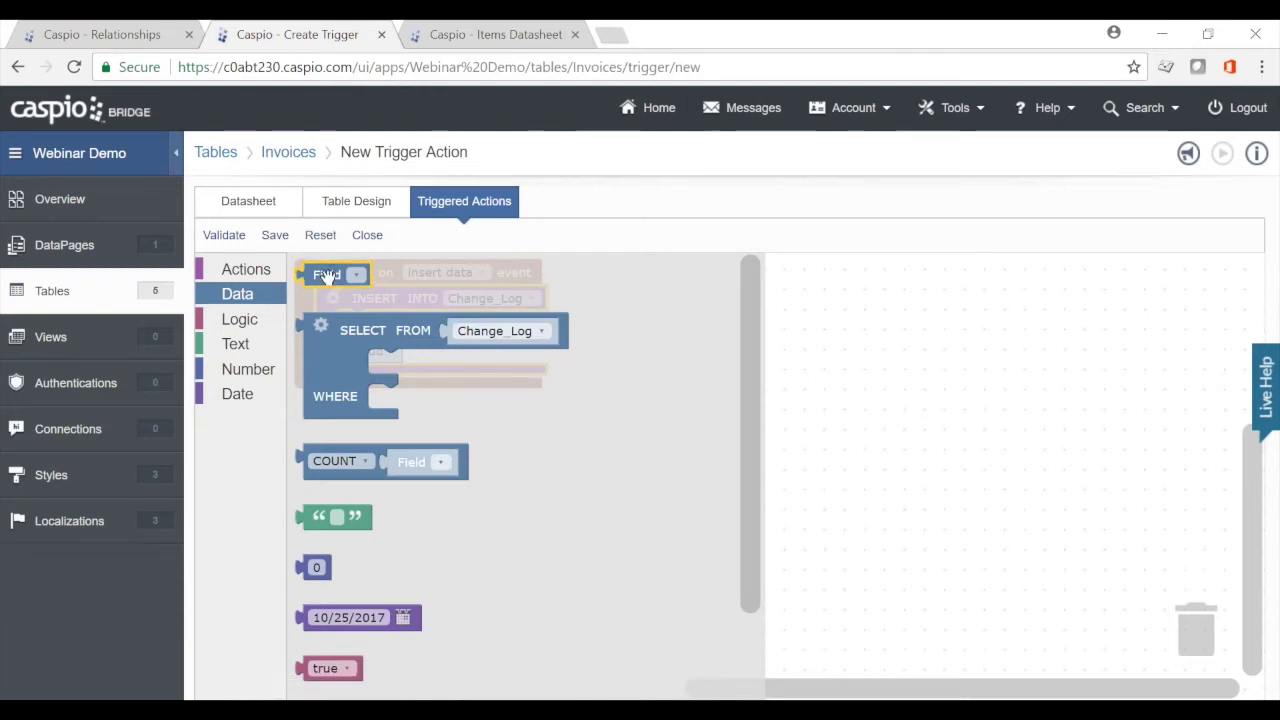
left_click(378, 330)
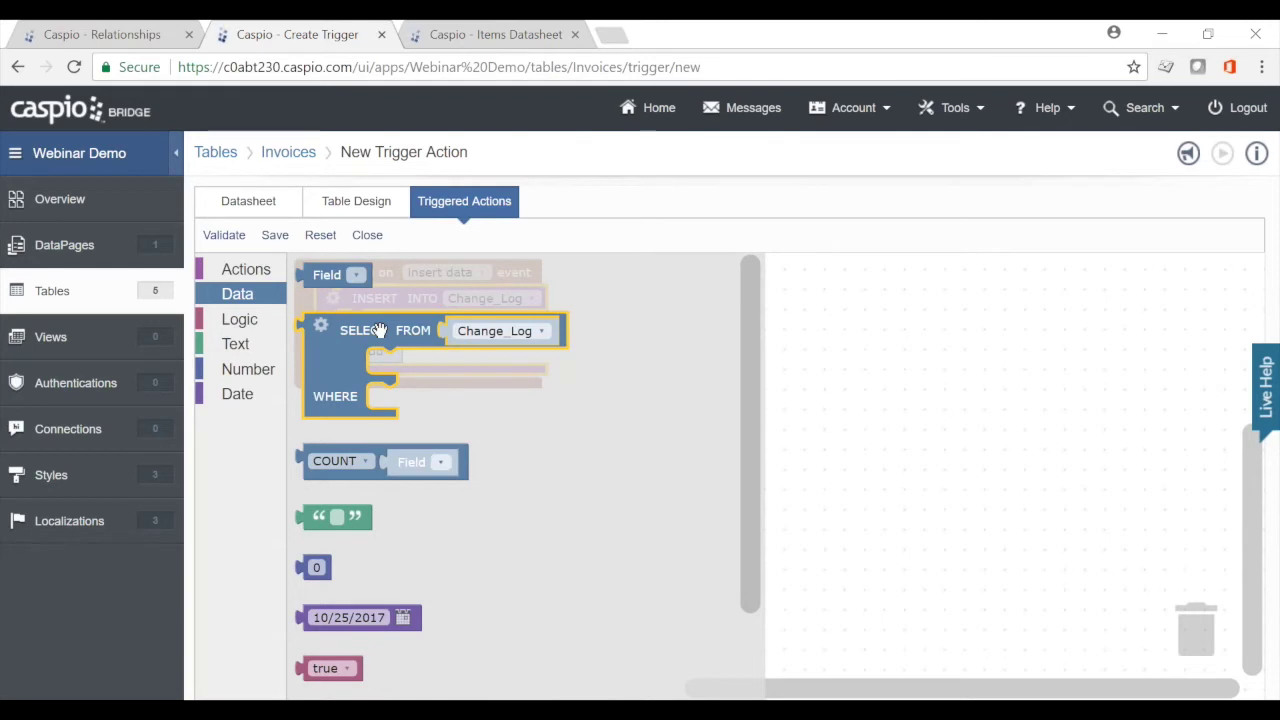
left_click(926, 446)
left_click_drag(757, 457, 743, 551)
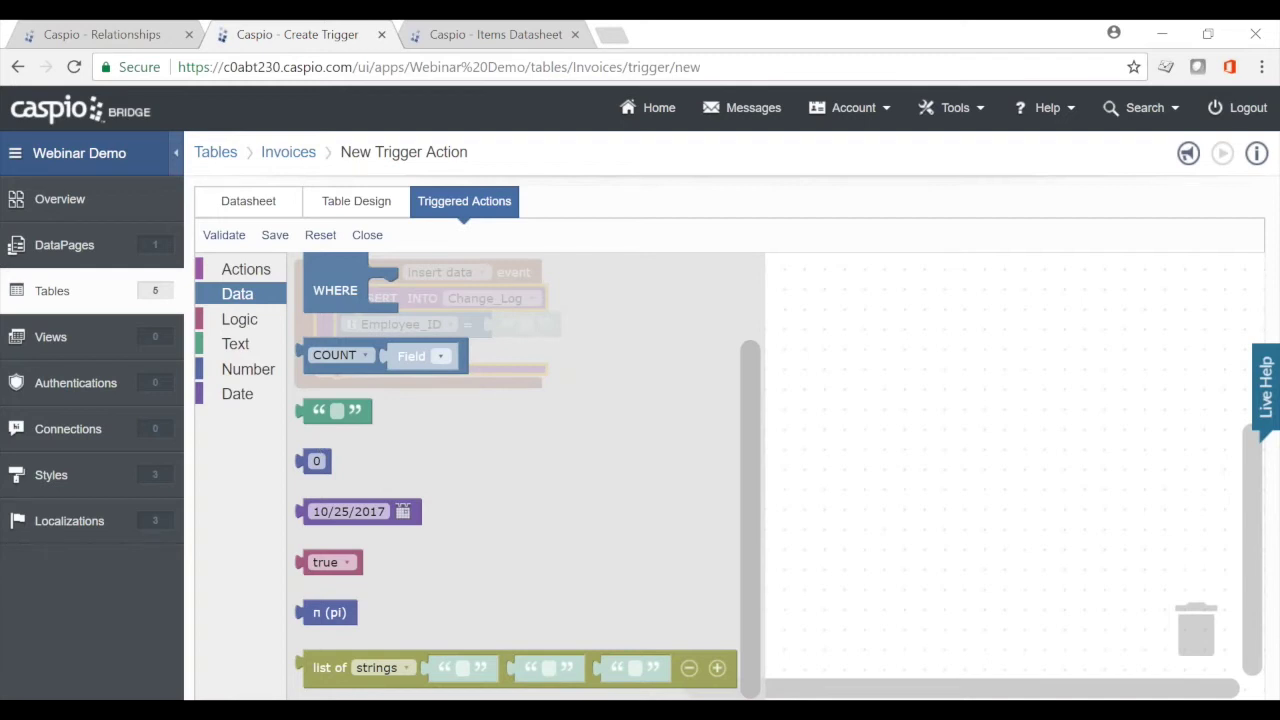
left_click(357, 411)
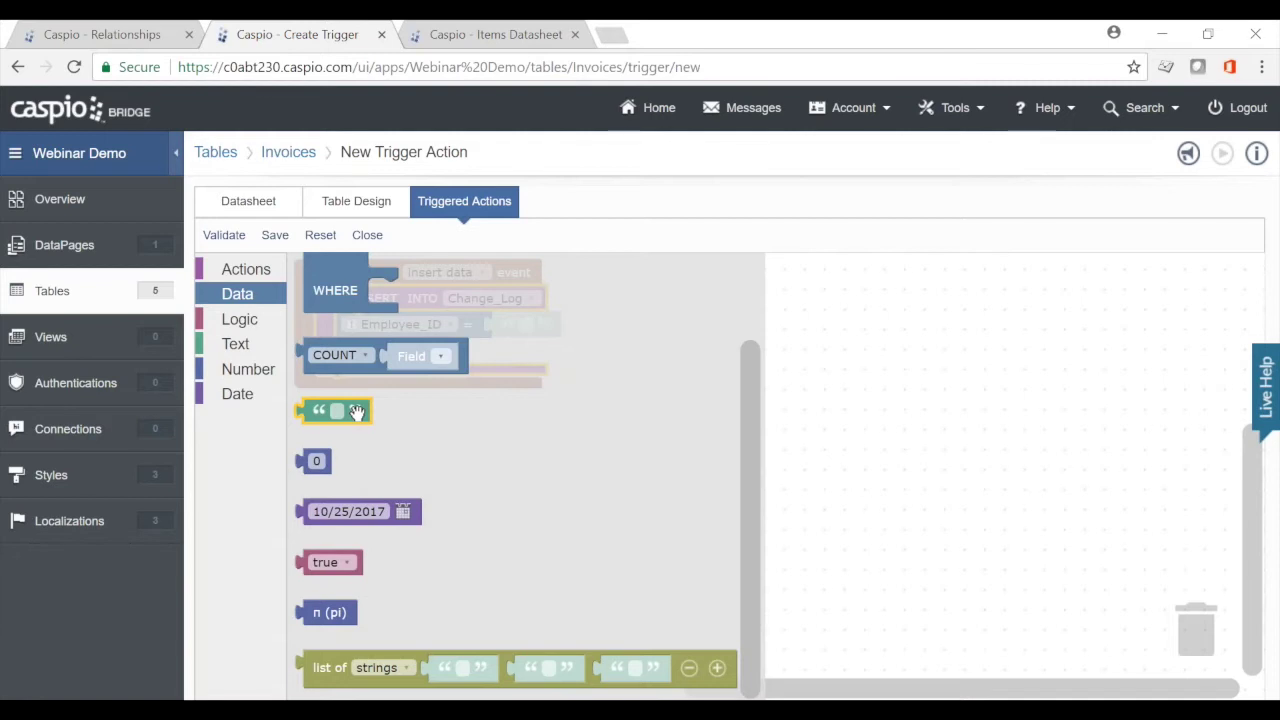
left_click(316, 461)
left_click(349, 511)
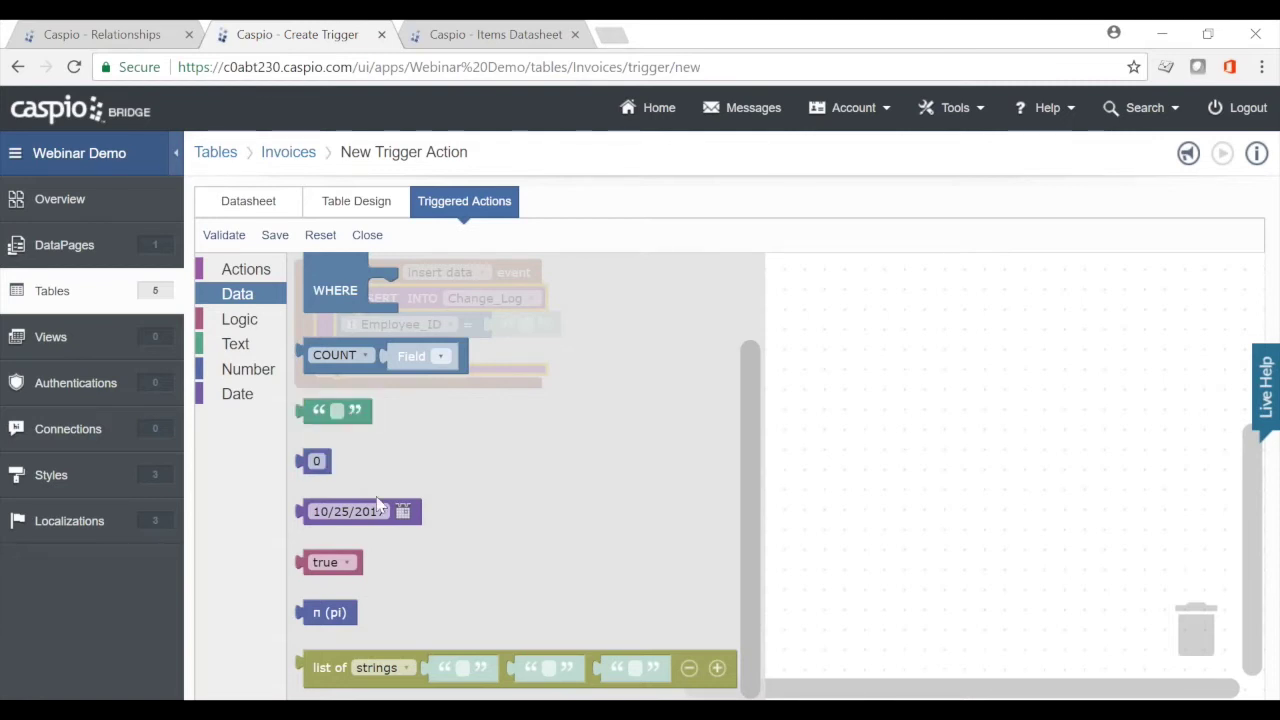
left_click(823, 397)
Examine the available Logic blocks, from the IF/THEN condition to the comparison blocks
left_click(242, 322)
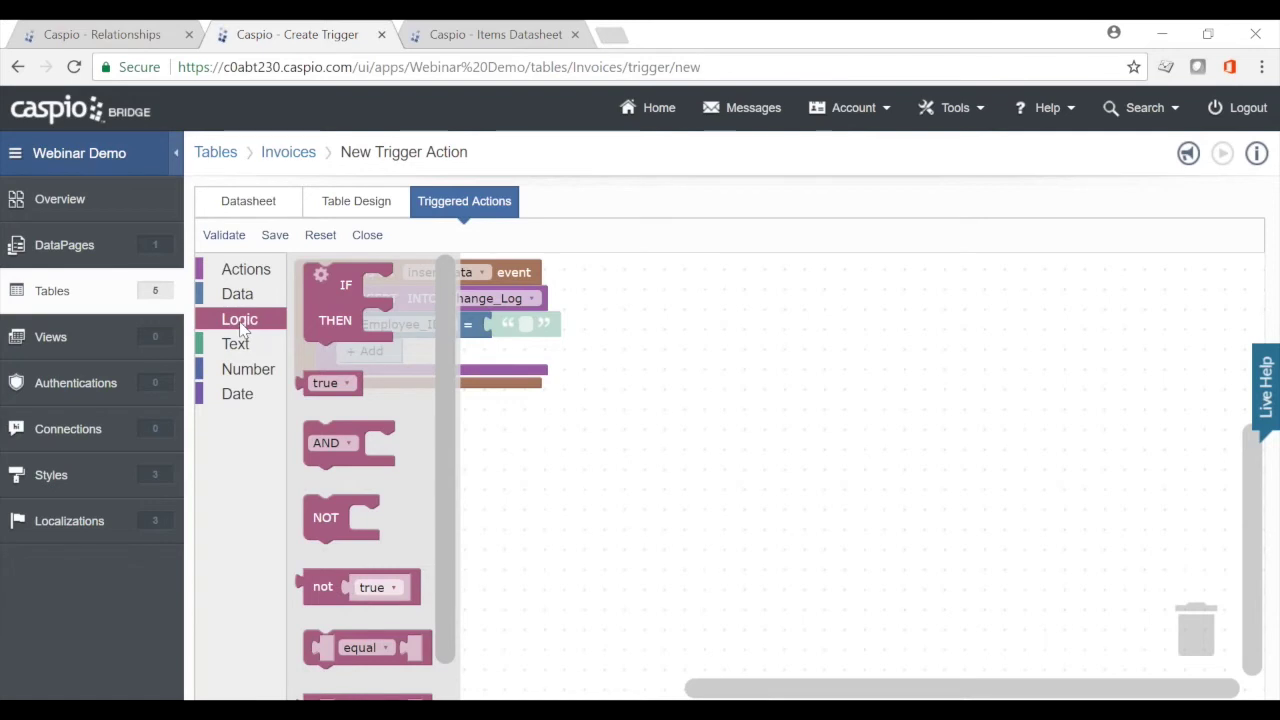
left_click(316, 300)
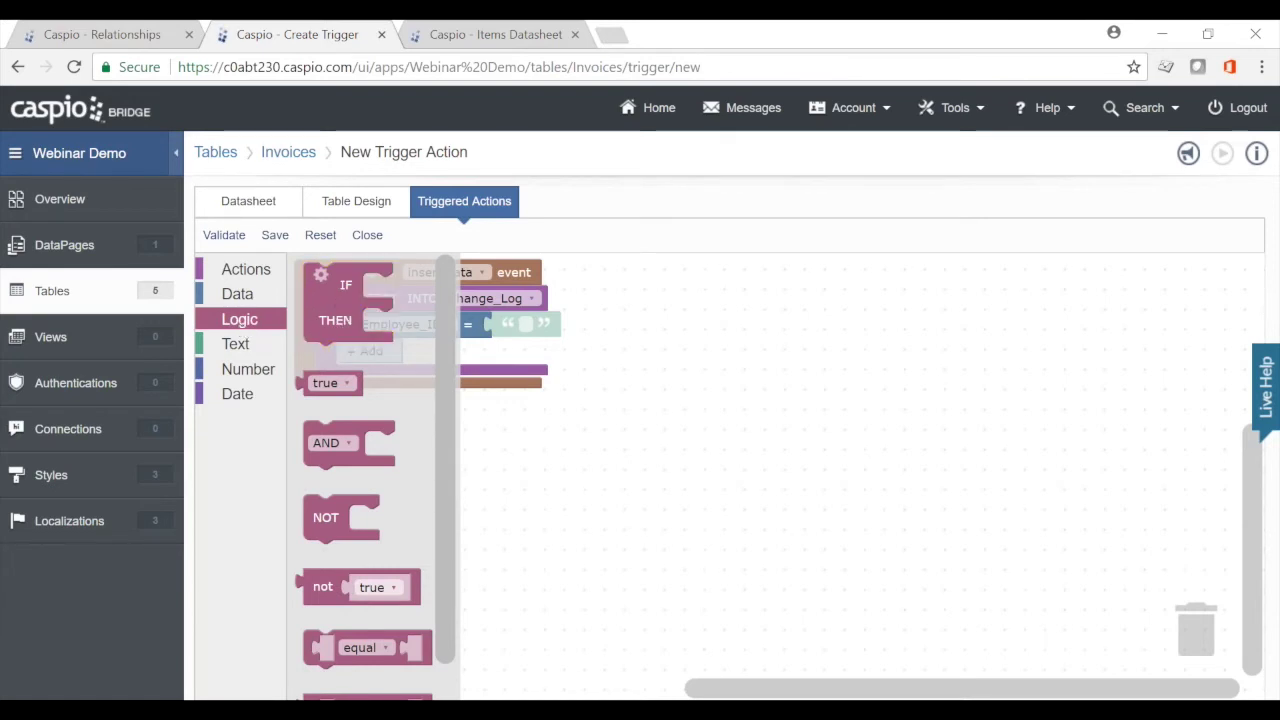
scroll(439, 549, "down", 1)
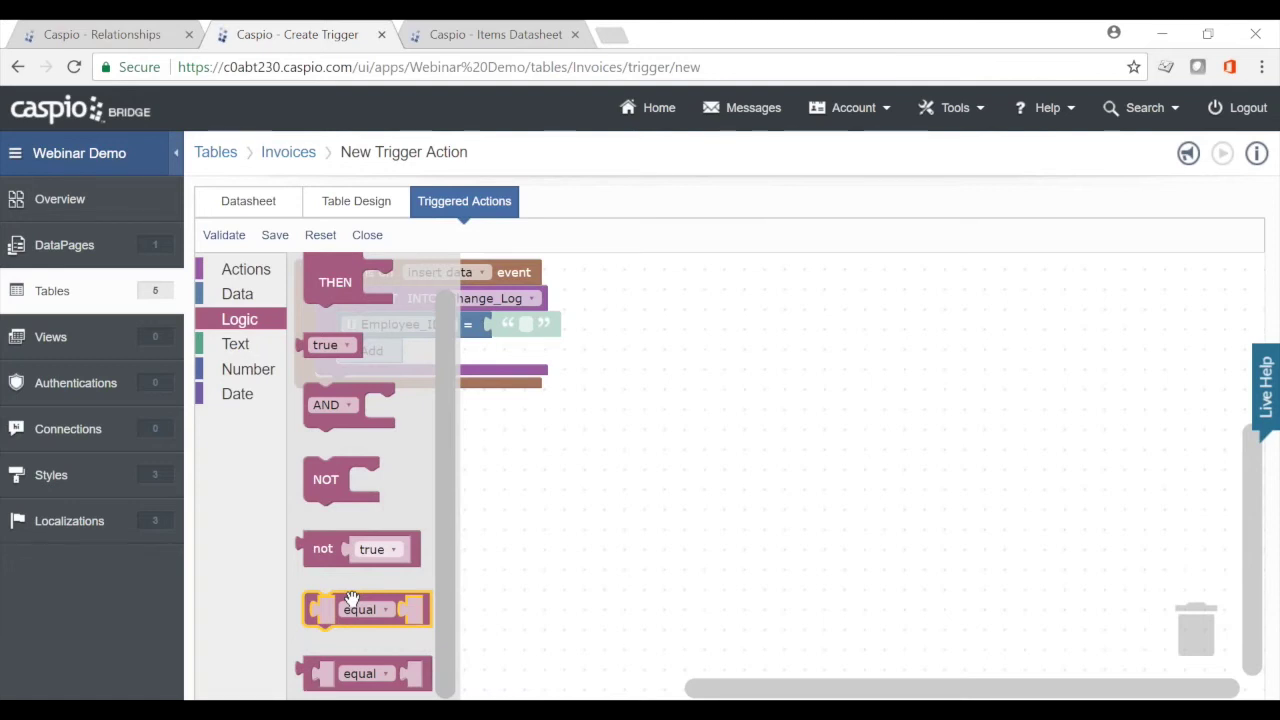
left_click(740, 563)
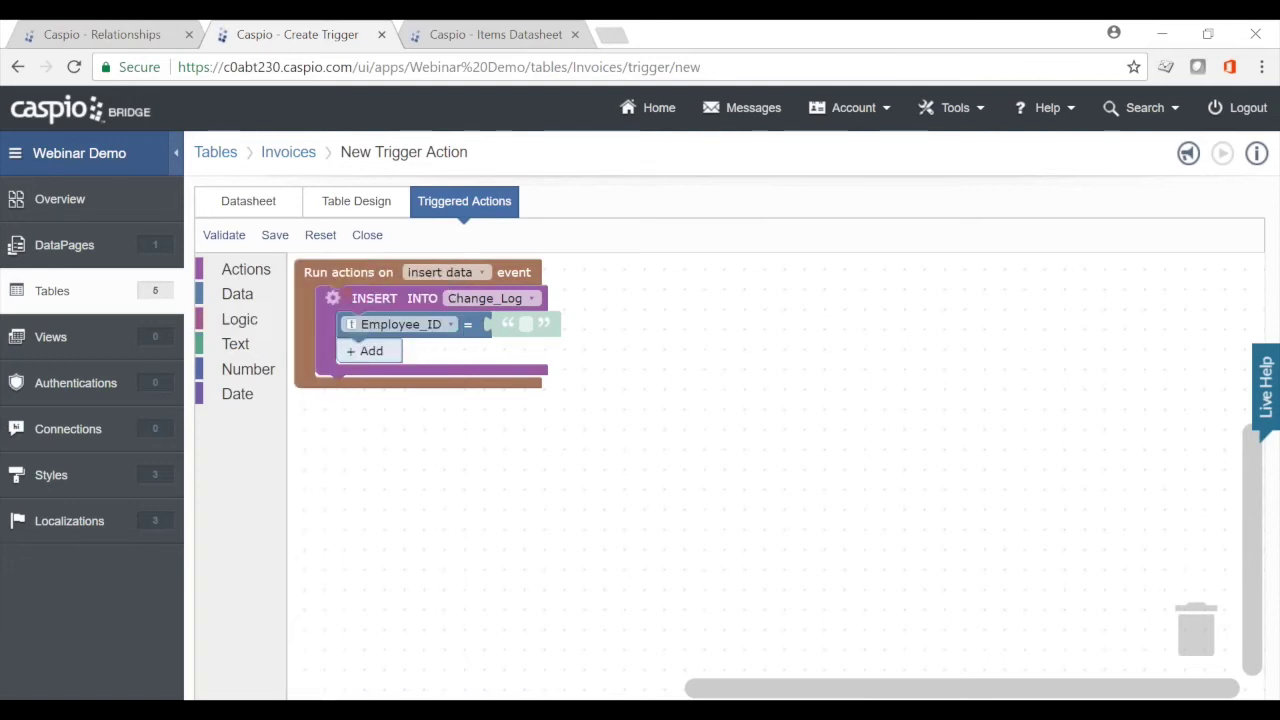
Examine the available Text blocks, from the plain text value to the concatenate block
left_click(240, 345)
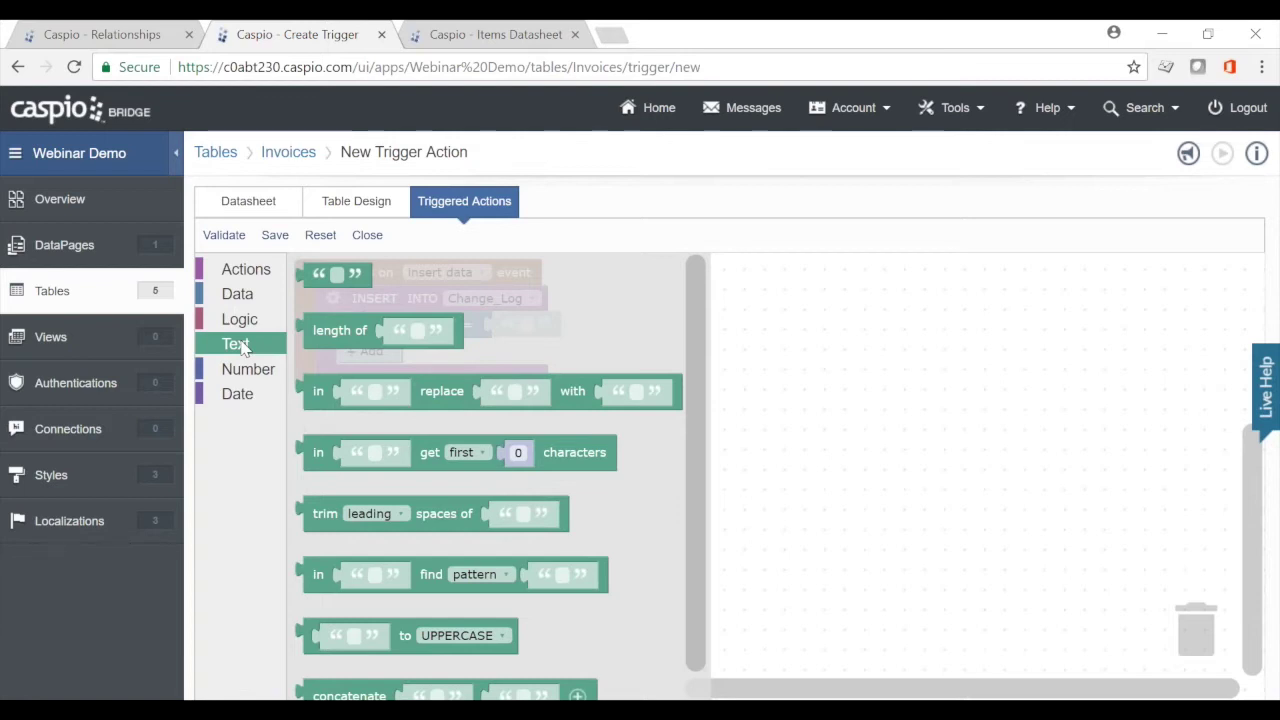
left_click(340, 276)
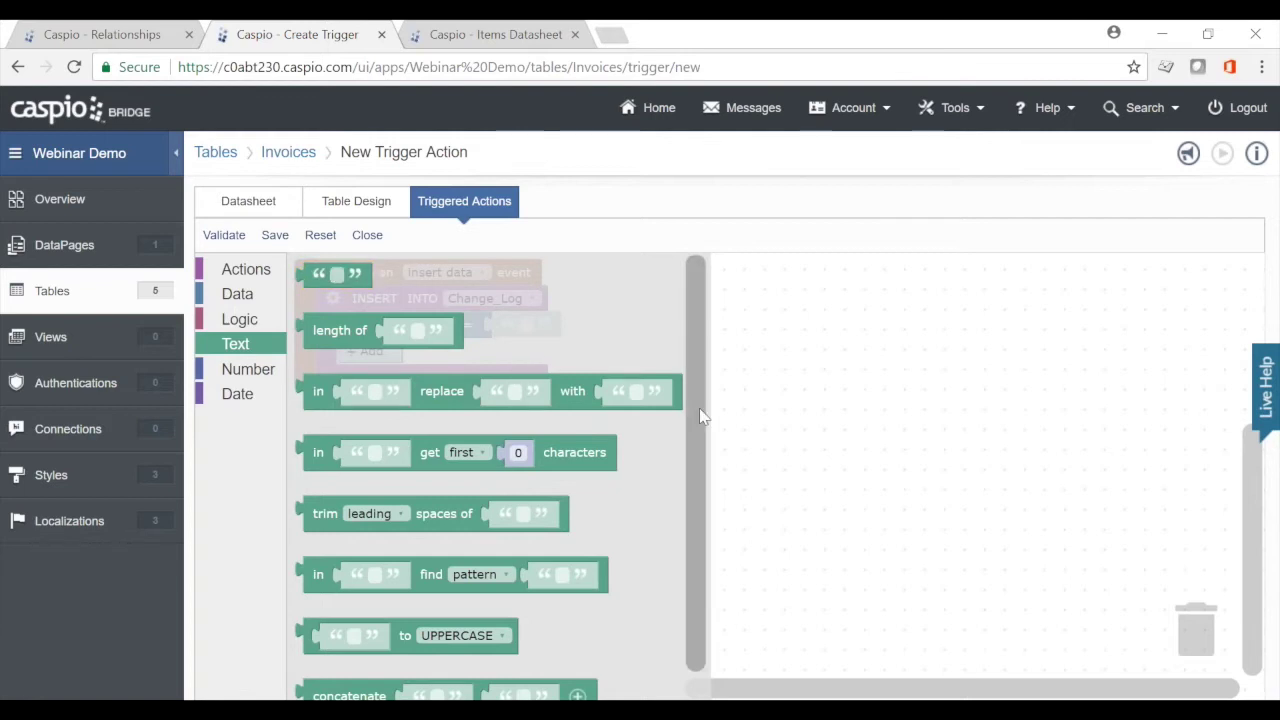
scroll(700, 414, "down", 2)
left_click(349, 668)
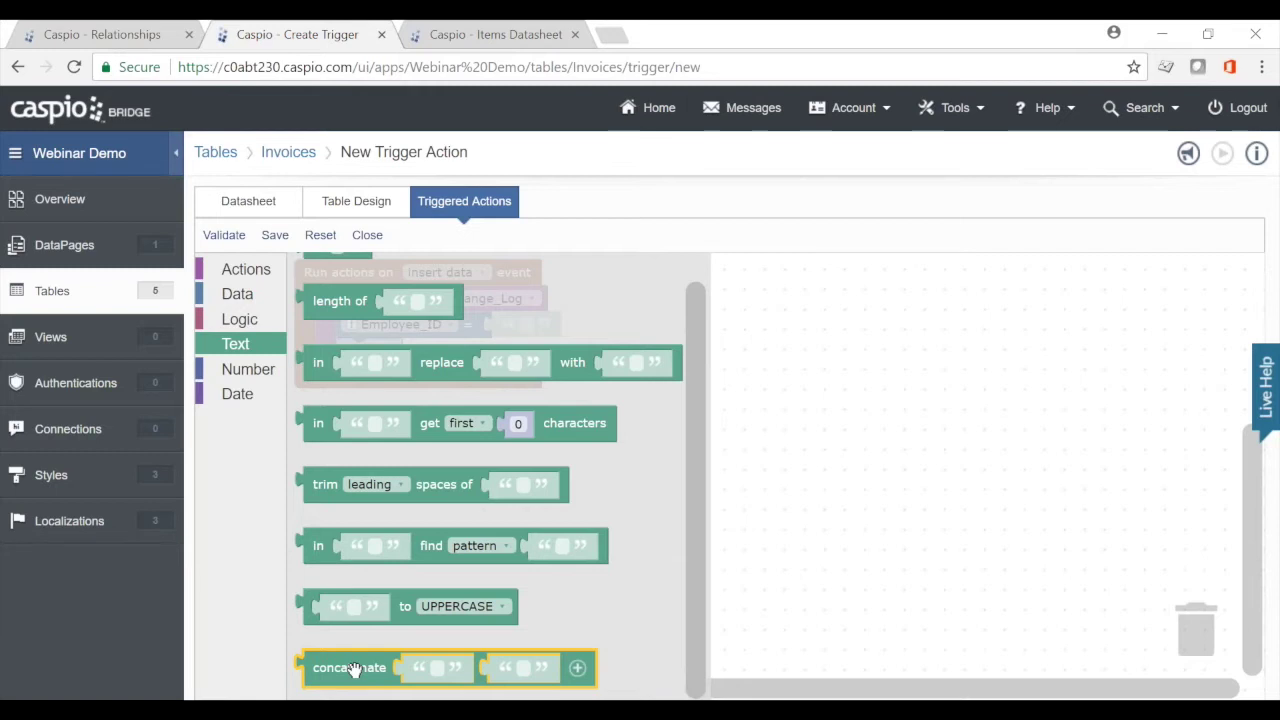
left_click(770, 440)
Examine the available Number blocks, including the arithmetic operator choices and the absolute block's list of math functions
left_click(226, 376)
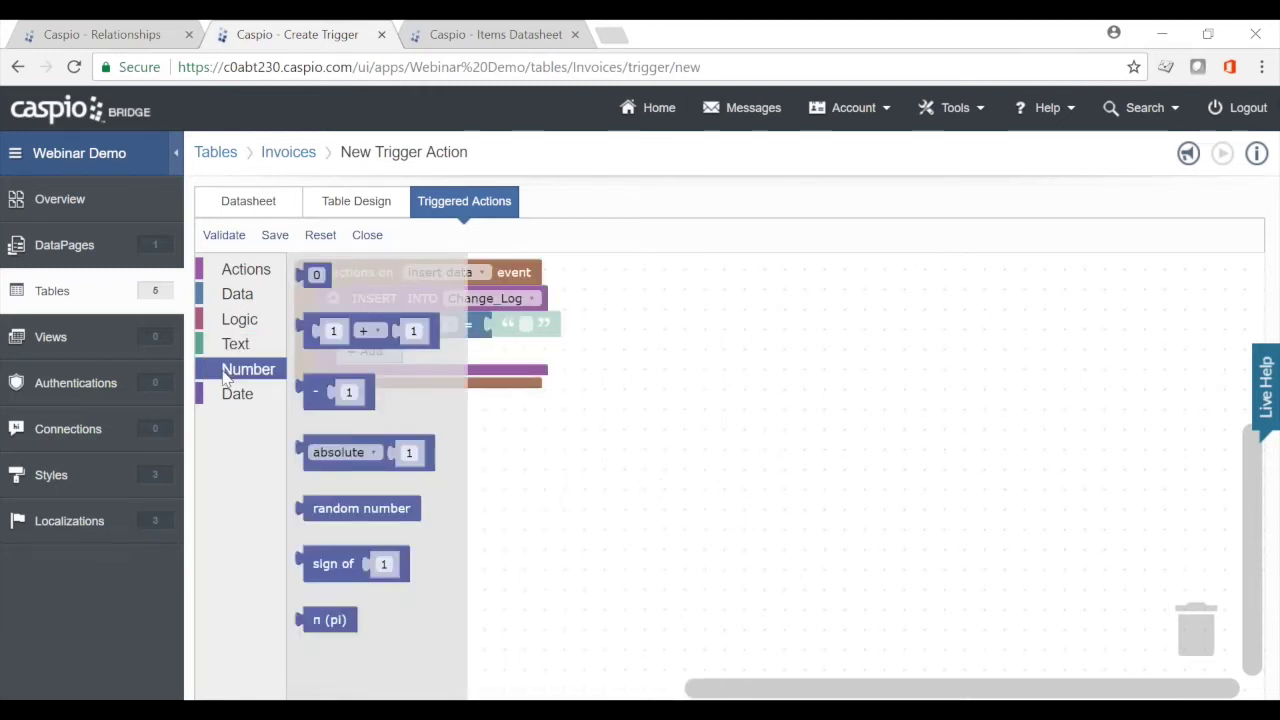
left_click(314, 274)
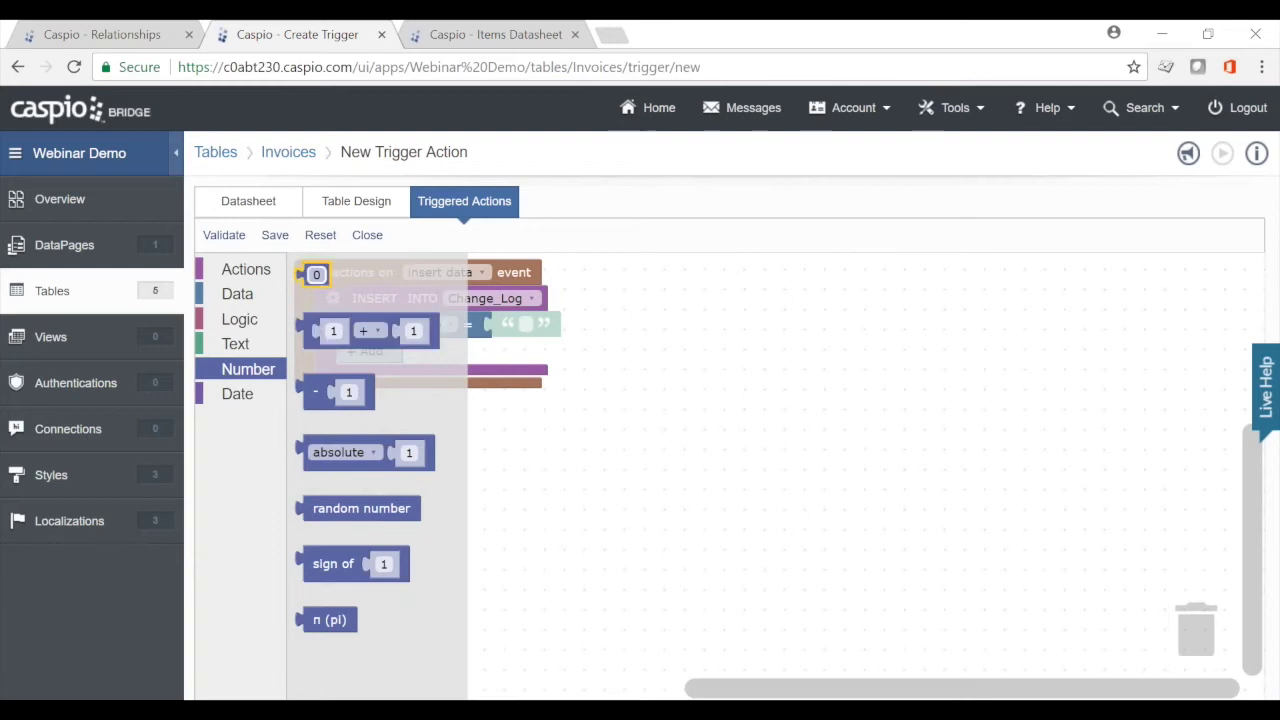
left_click(368, 326)
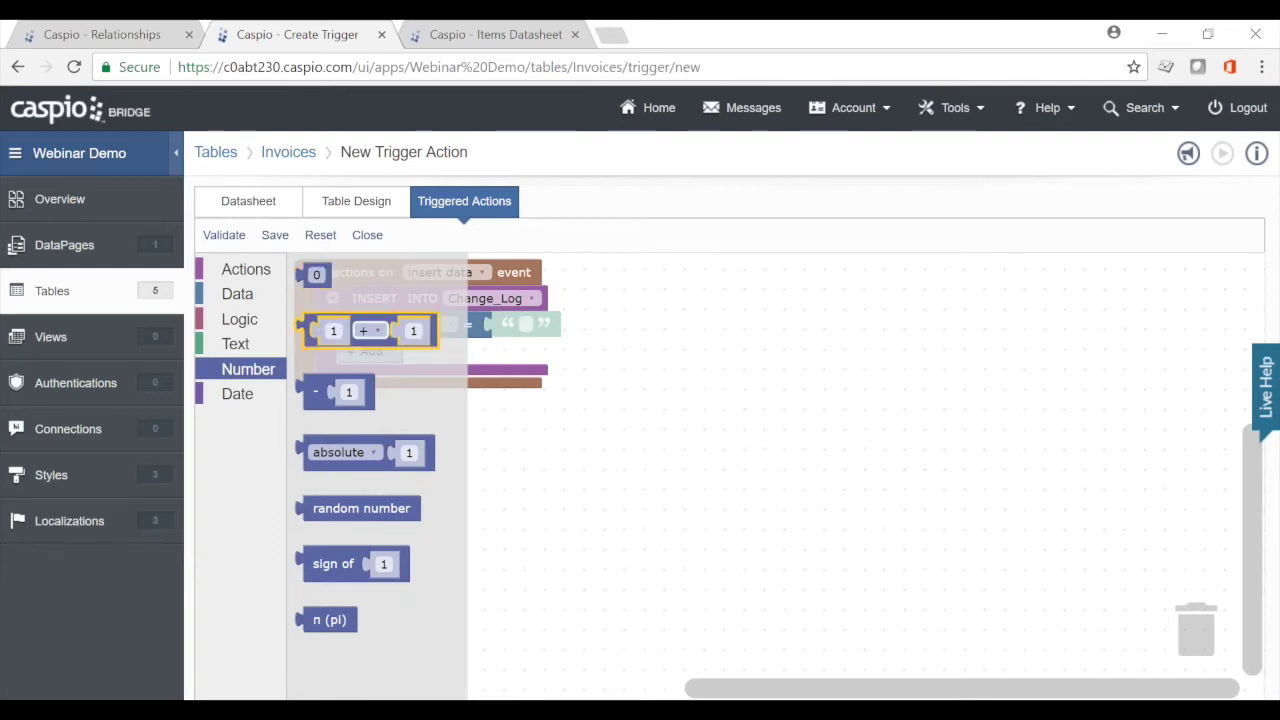
left_click(377, 336)
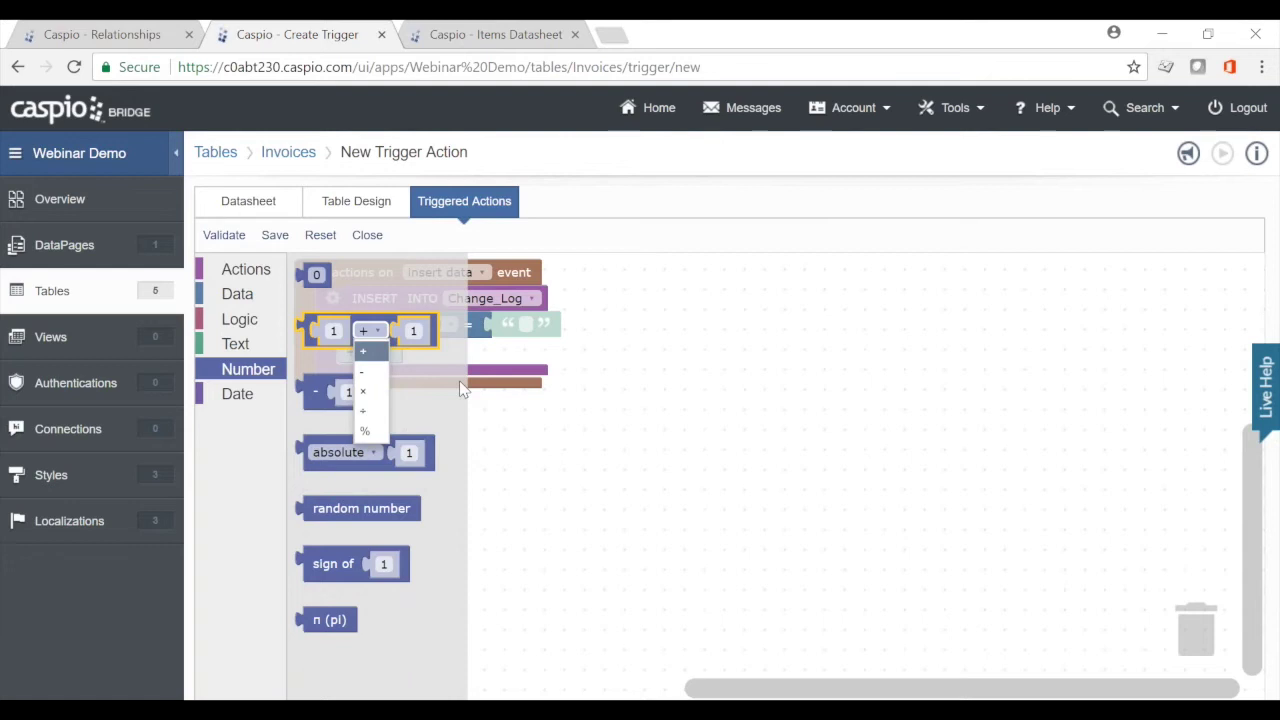
left_click(340, 458)
left_click(340, 455)
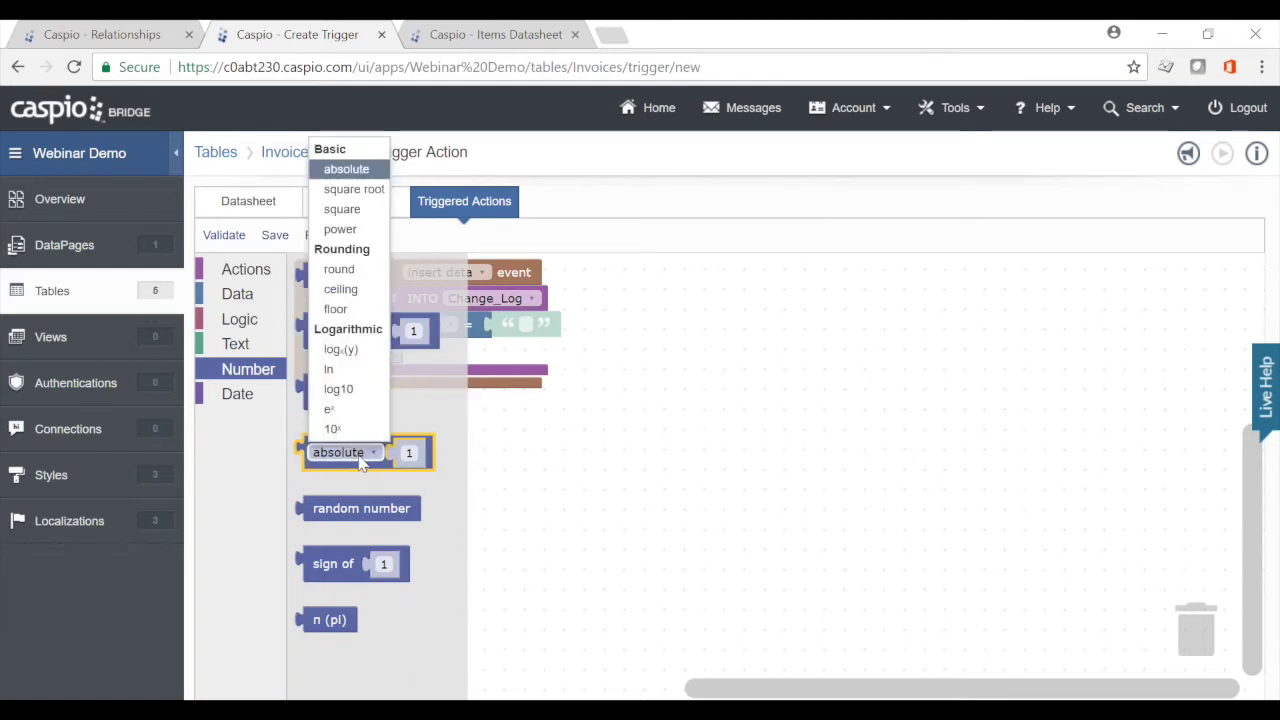
left_click(362, 460)
left_click(525, 457)
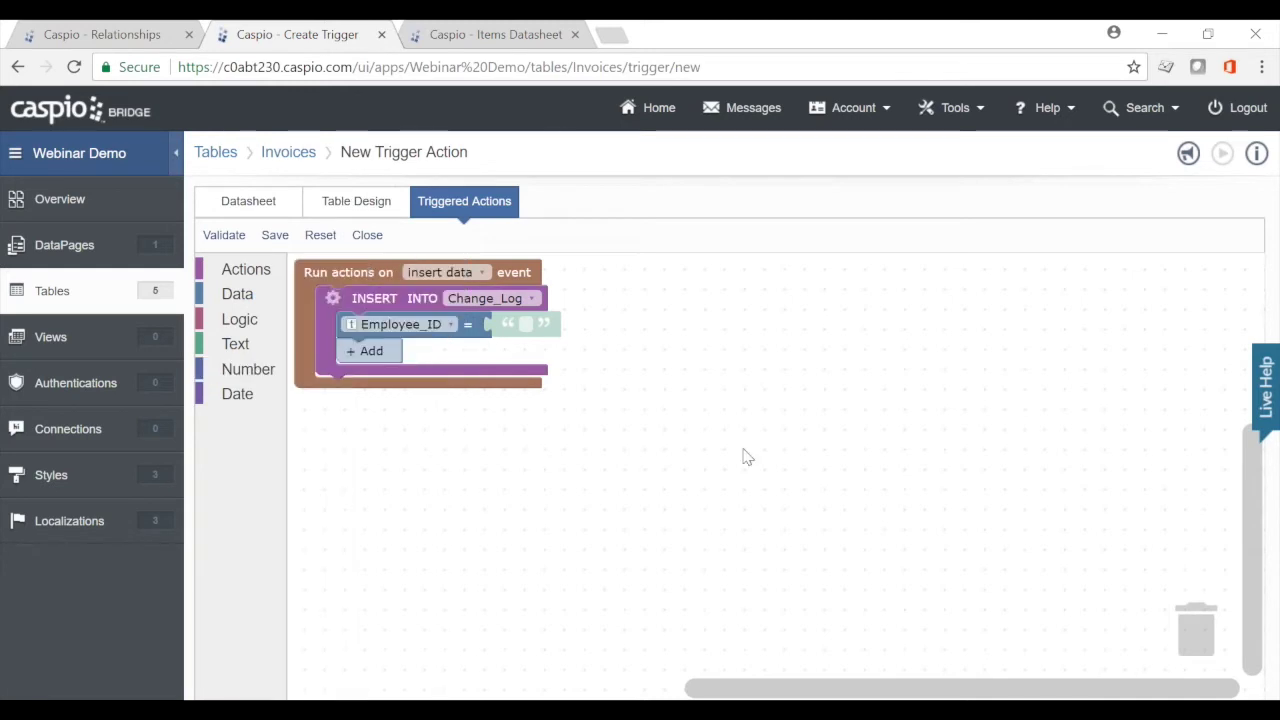
Examine the available Date blocks, from the plain date value to the unit choices of the date difference block
left_click(238, 395)
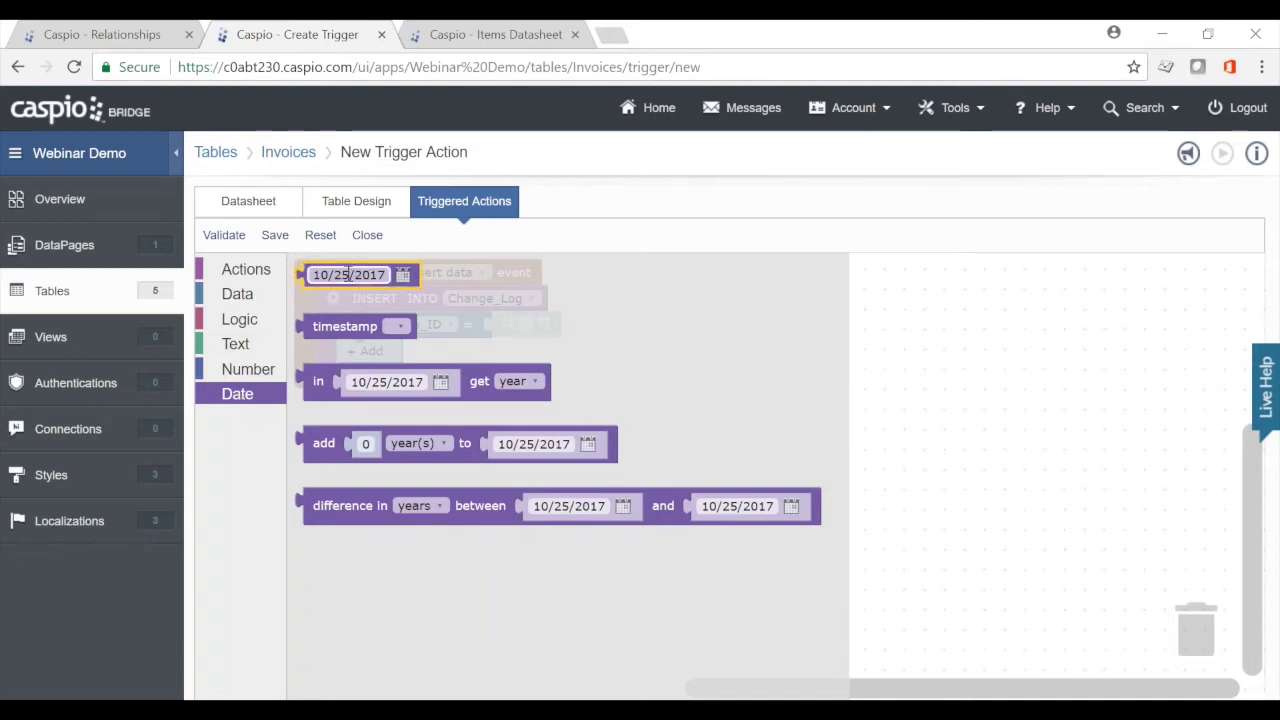
left_click(392, 338)
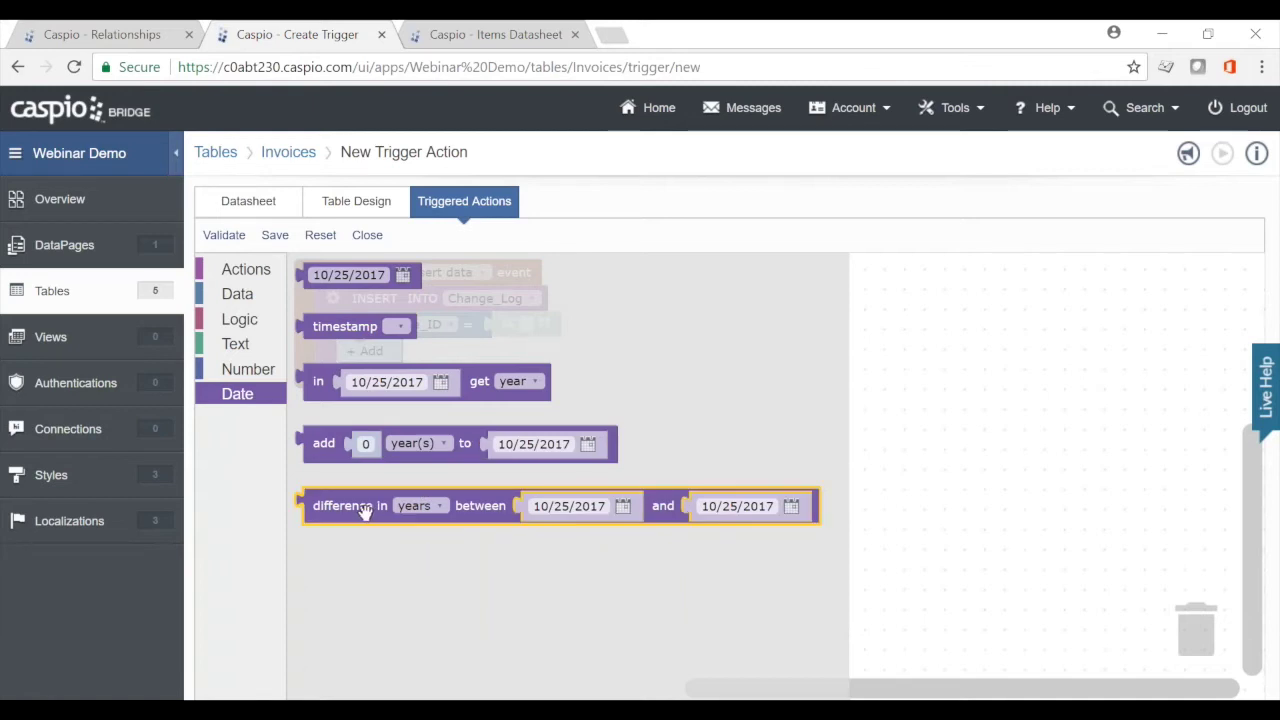
left_click(416, 506)
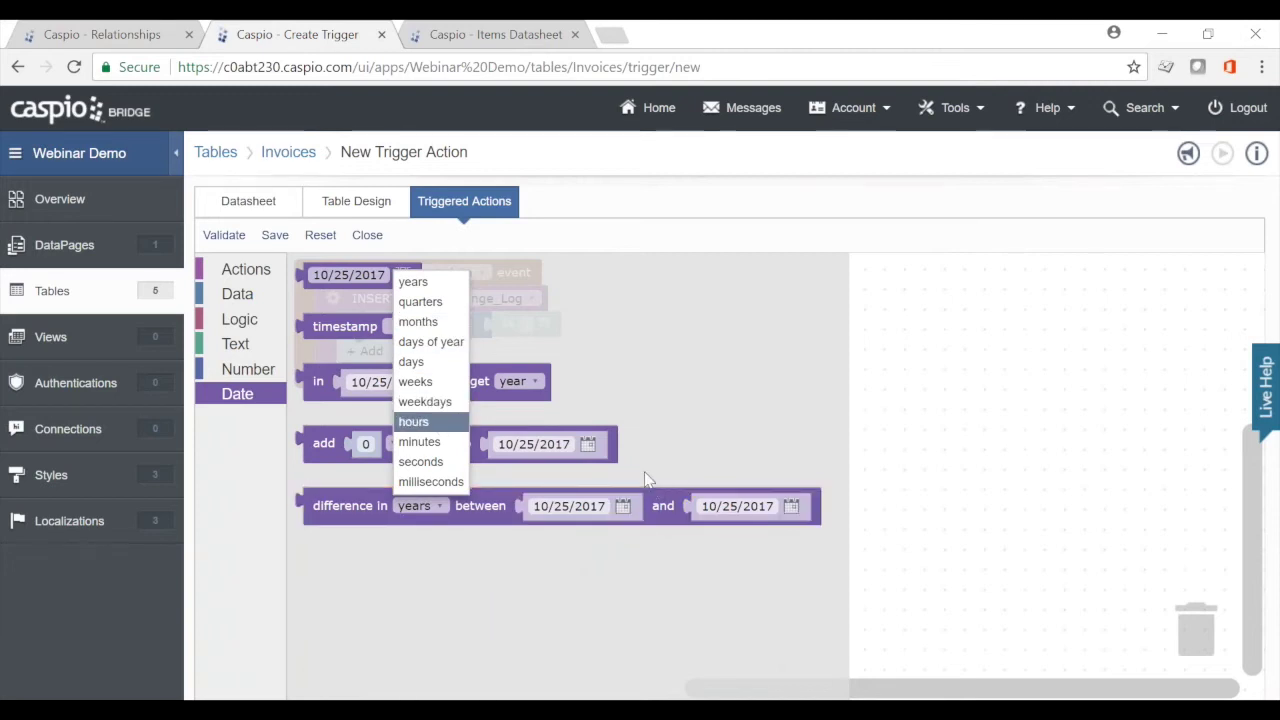
left_click(889, 446)
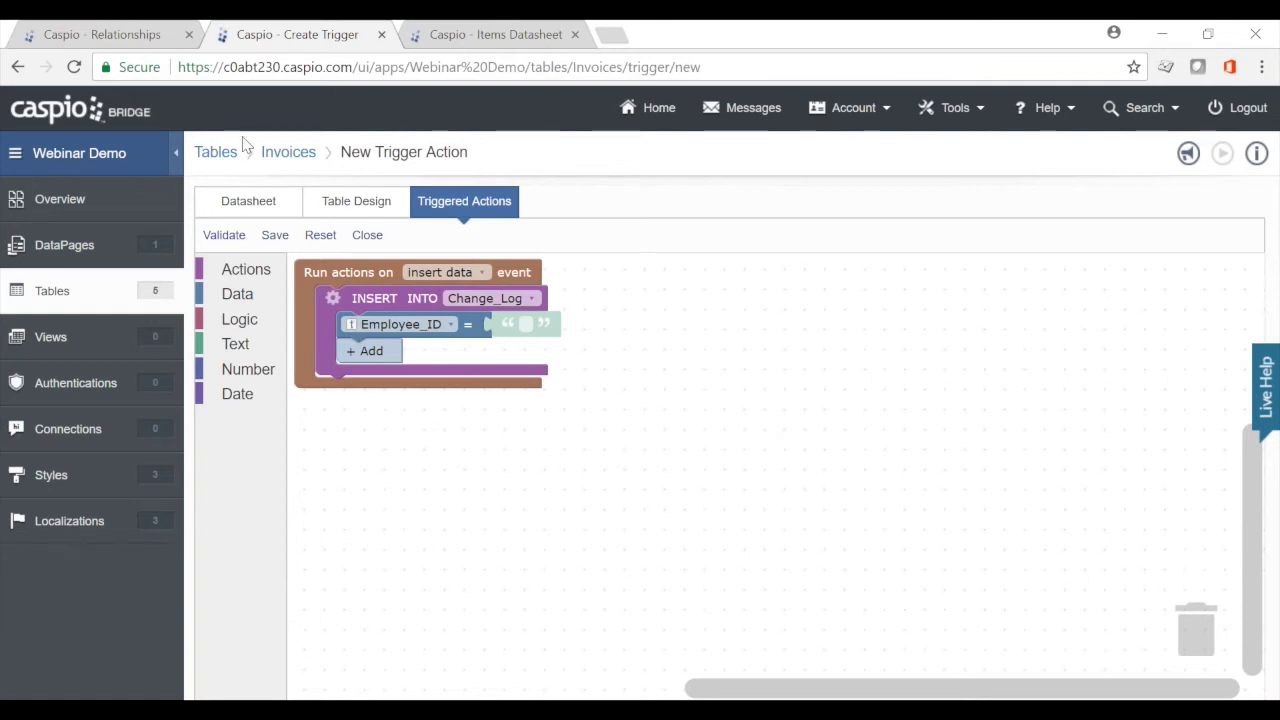
Return to the app's list of tables without saving the draft triggered action
left_click(217, 160)
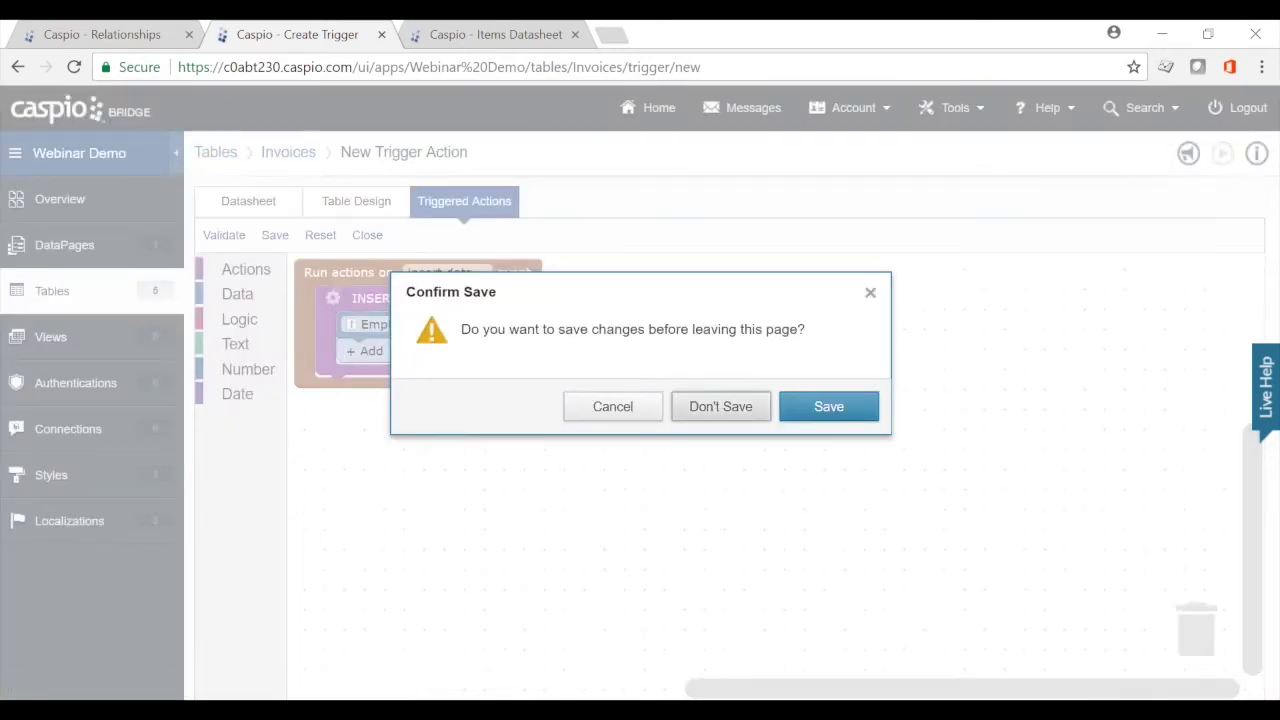
left_click(720, 407)
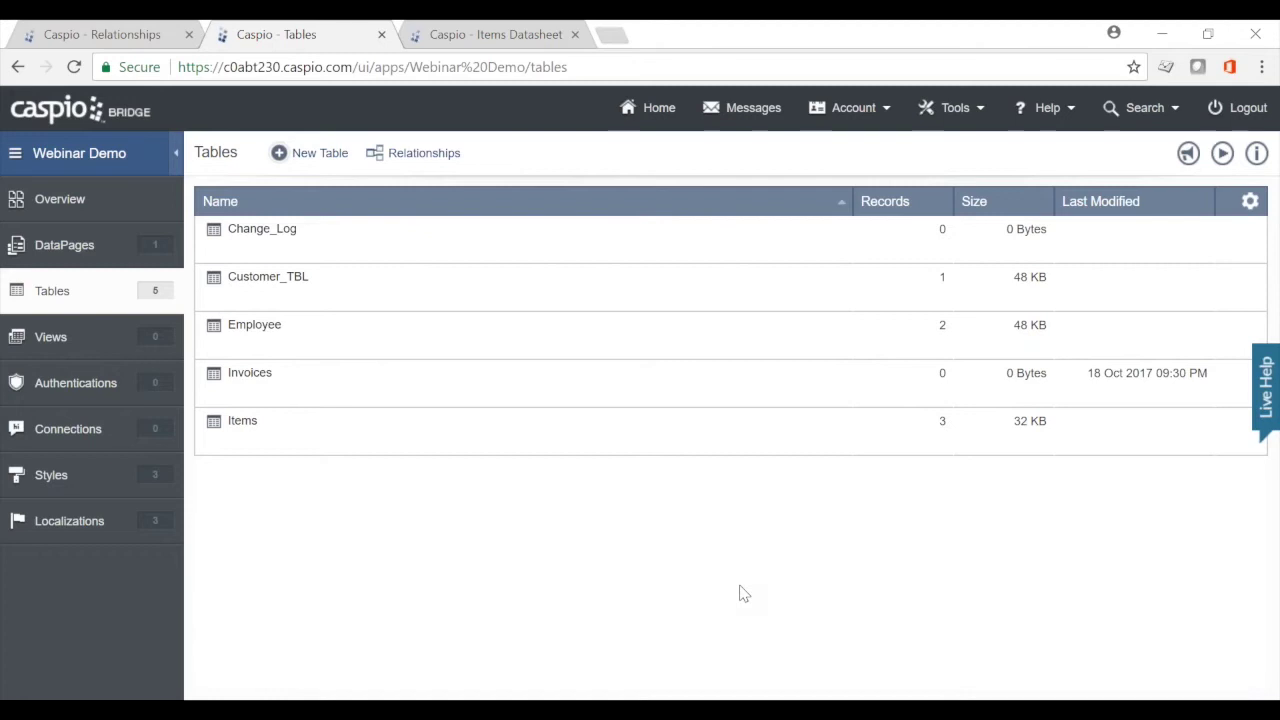
left_click(979, 114)
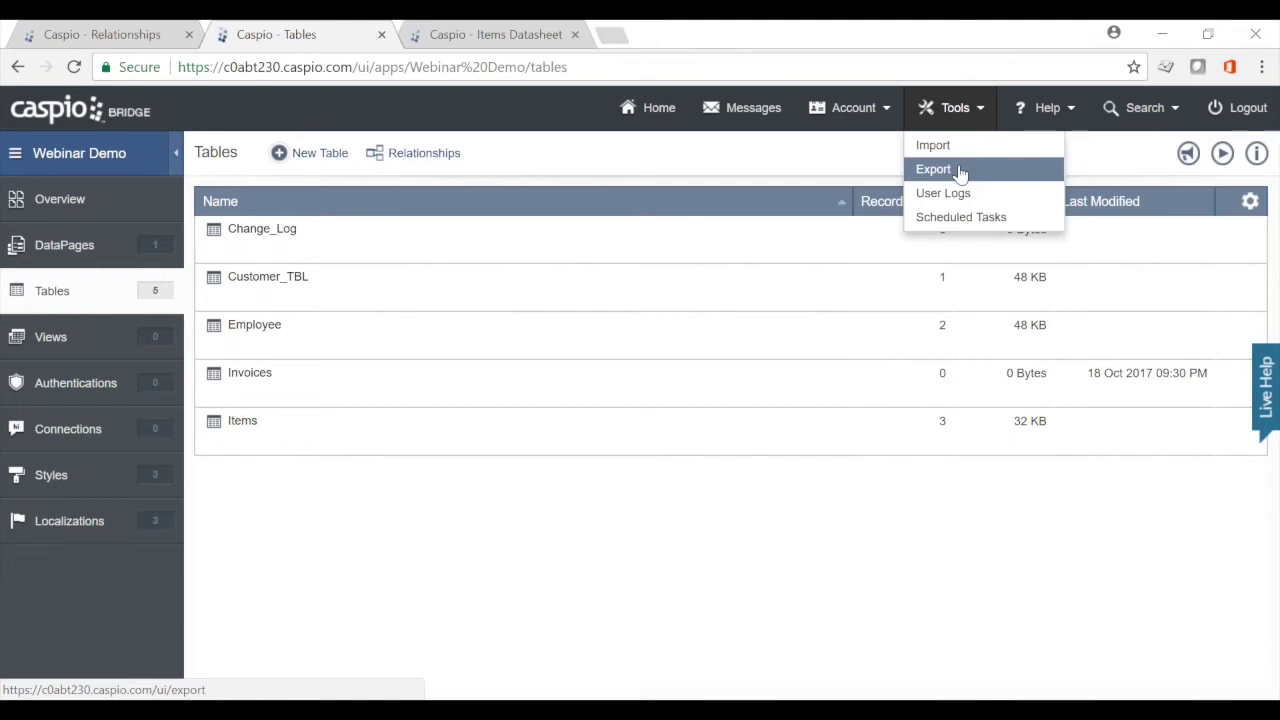
left_click(695, 517)
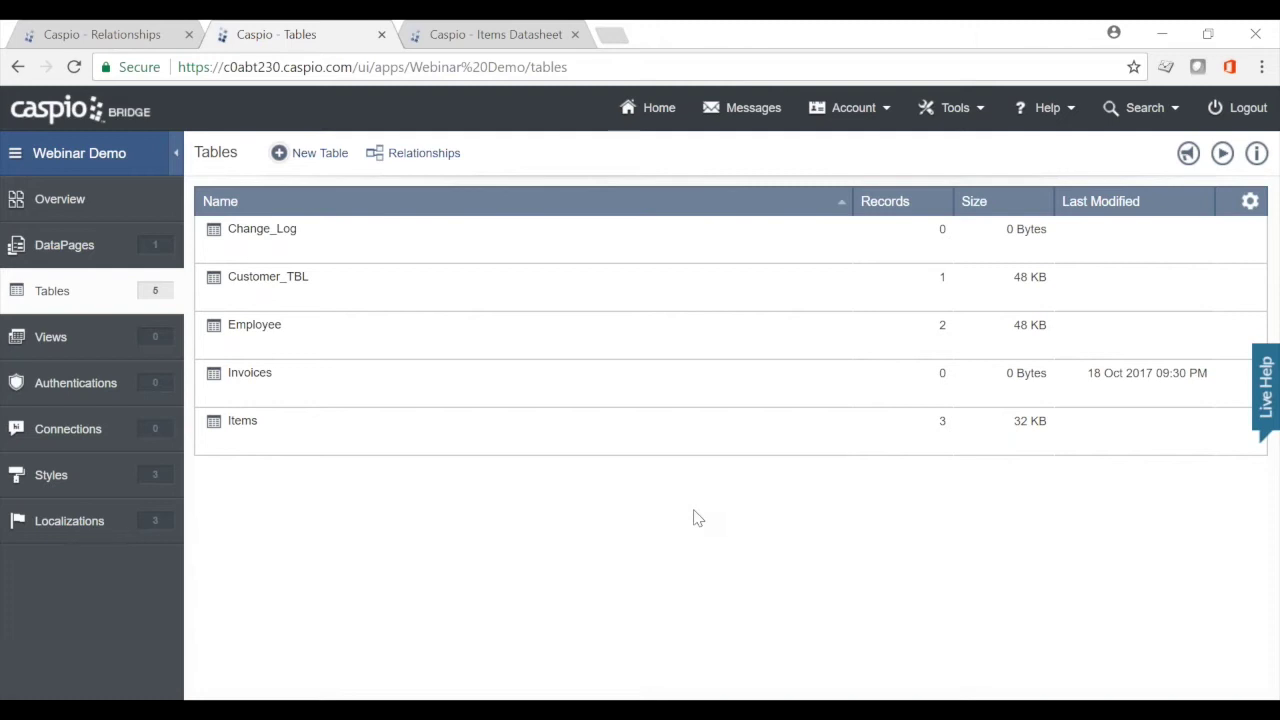
Examine in the relationships diagram how the Items and Invoices tables are linked through Item_ID
left_click(118, 38)
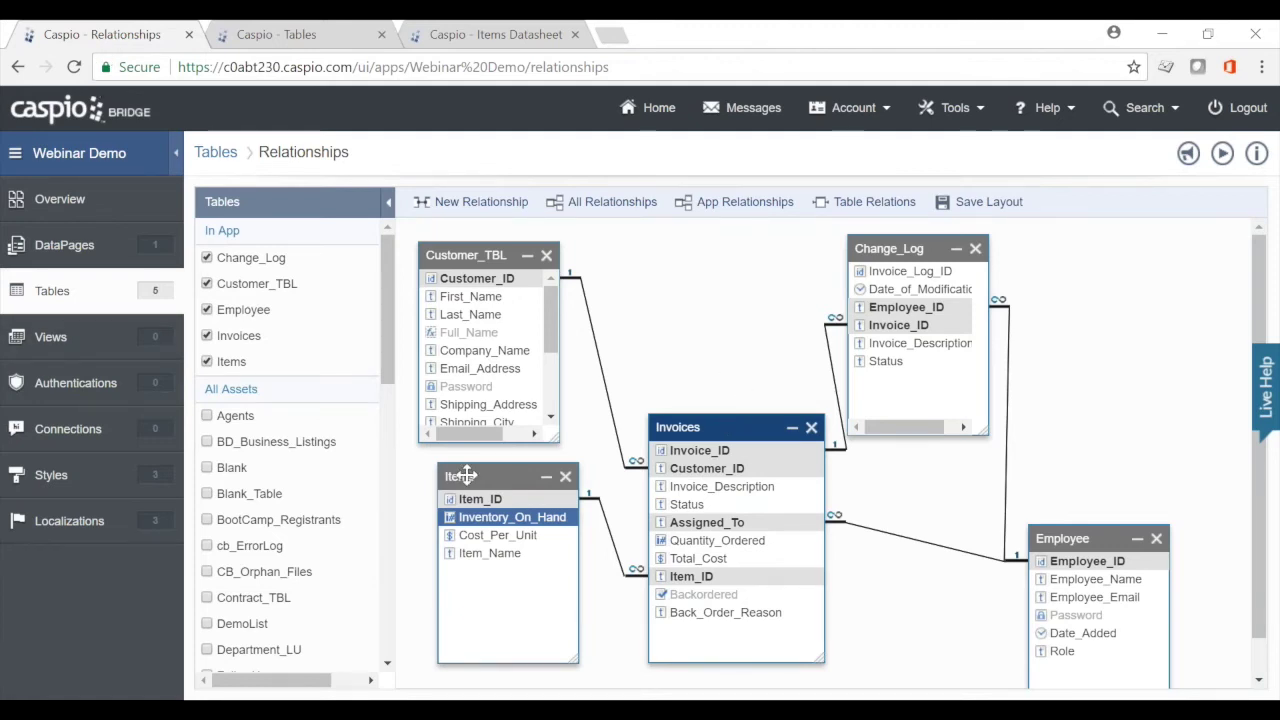
left_click(468, 478)
left_click(726, 423)
left_click(552, 520)
left_click(506, 500)
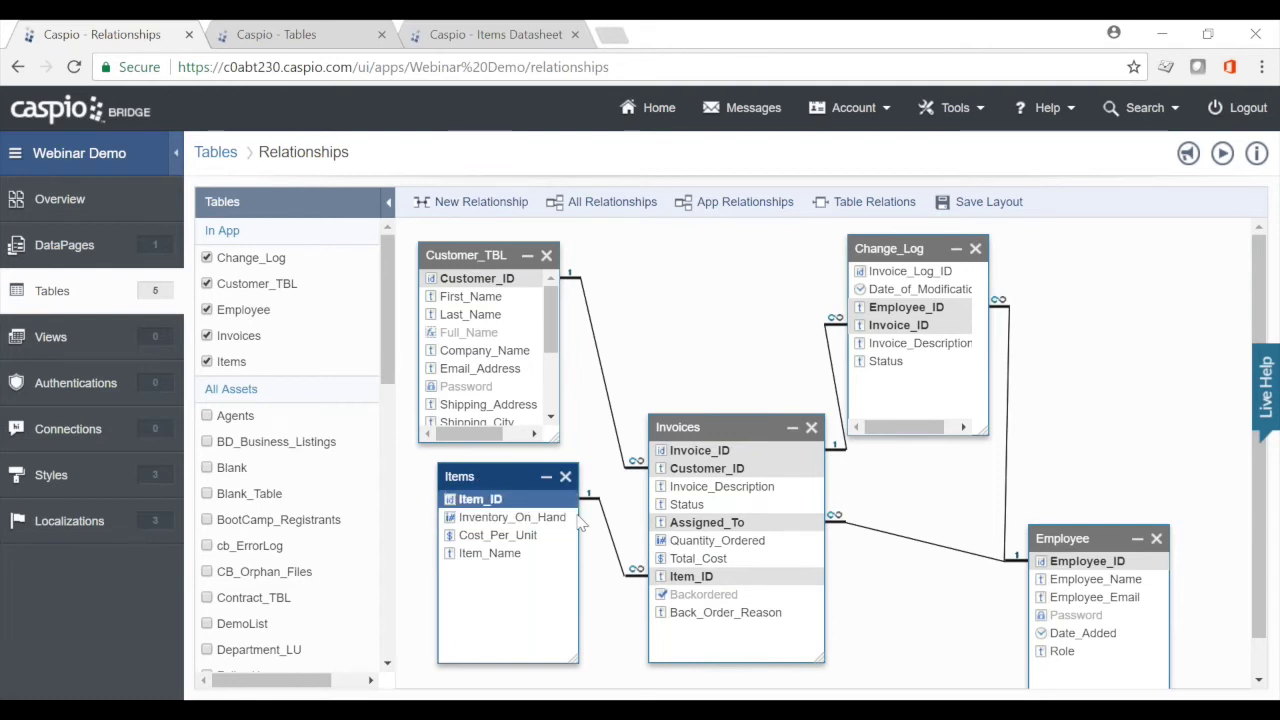
left_click(703, 580)
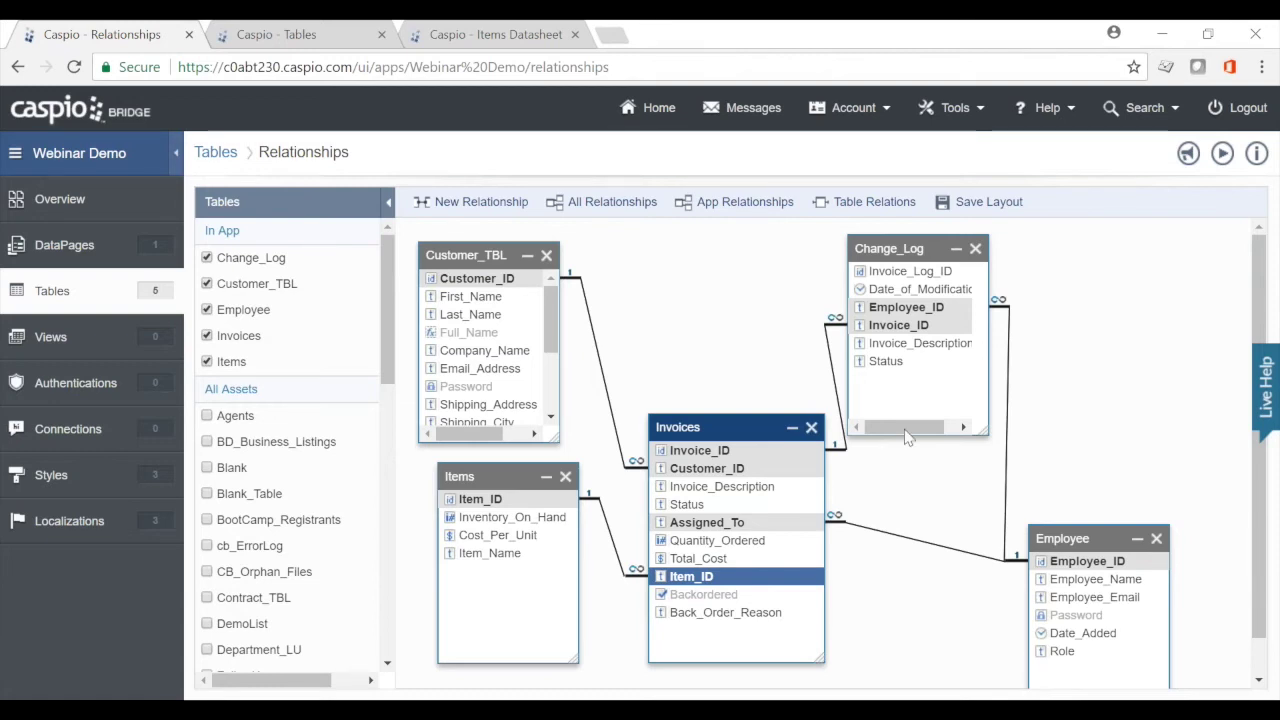
Examine the Items and Invoices fields involved in cost and stock: Quantity_Ordered, Cost_Per_Unit, Total_Cost and Inventory_On_Hand
left_click(513, 476)
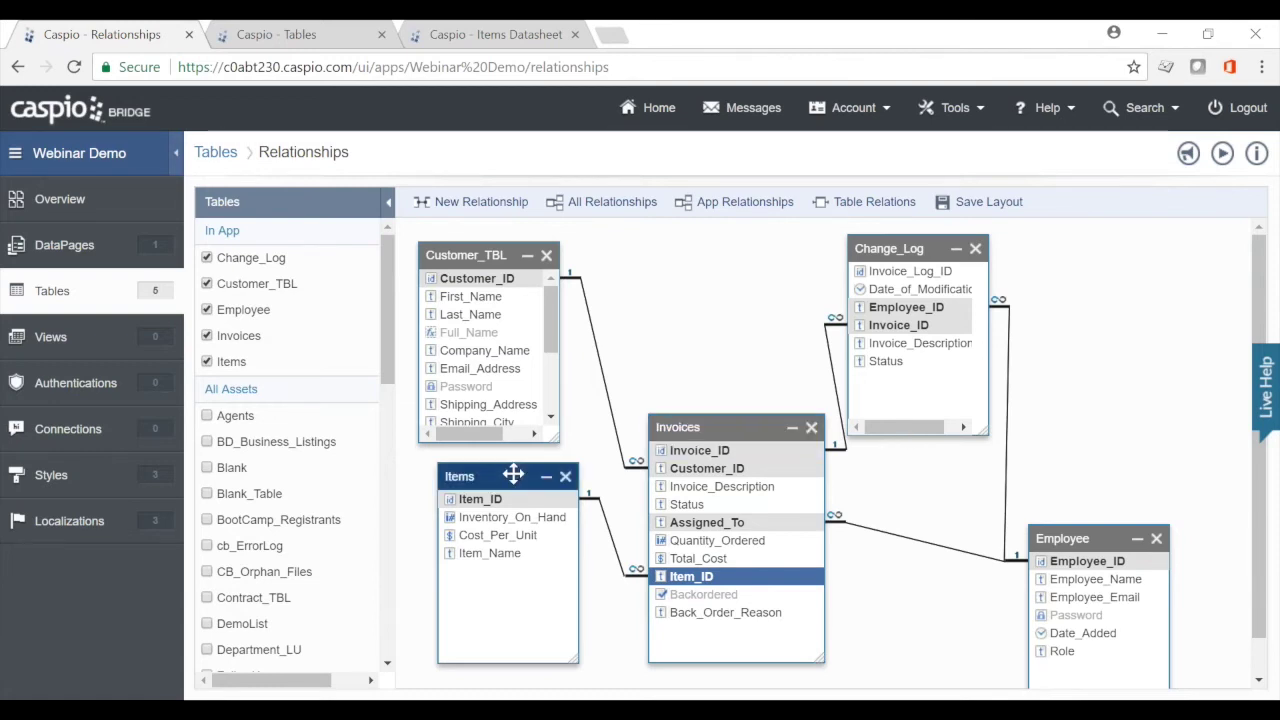
left_click(688, 427)
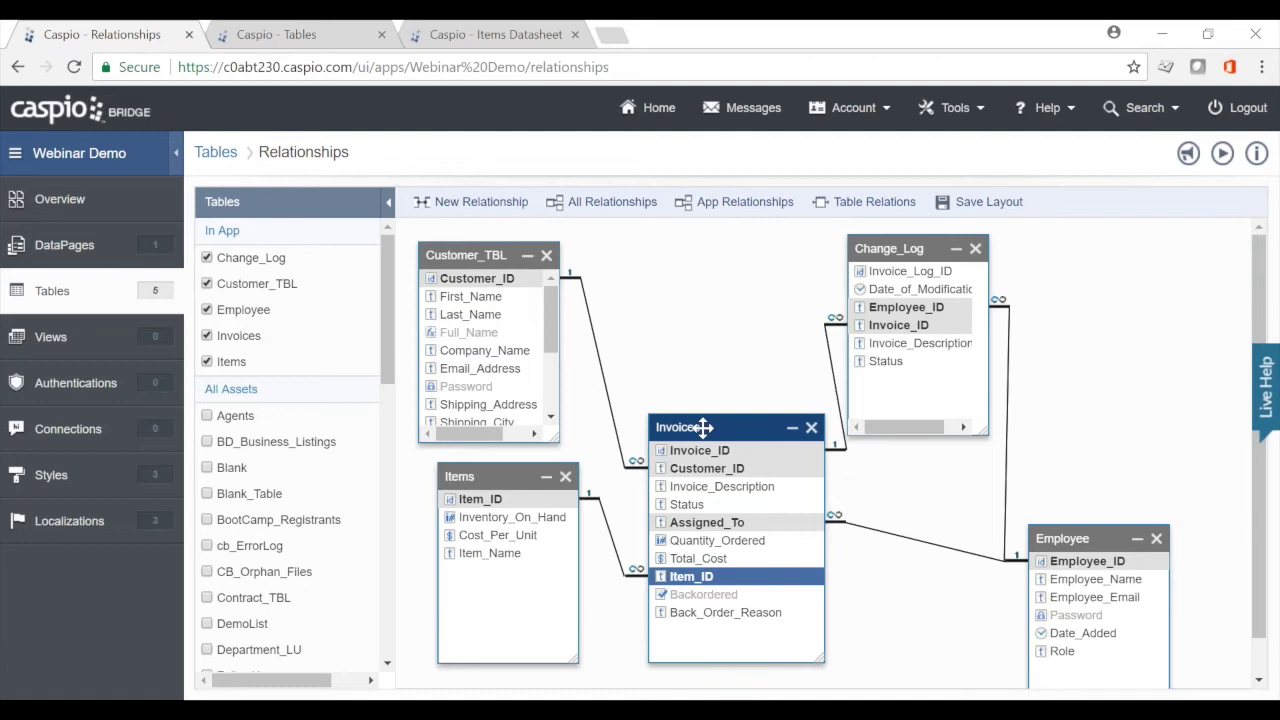
left_click(737, 541)
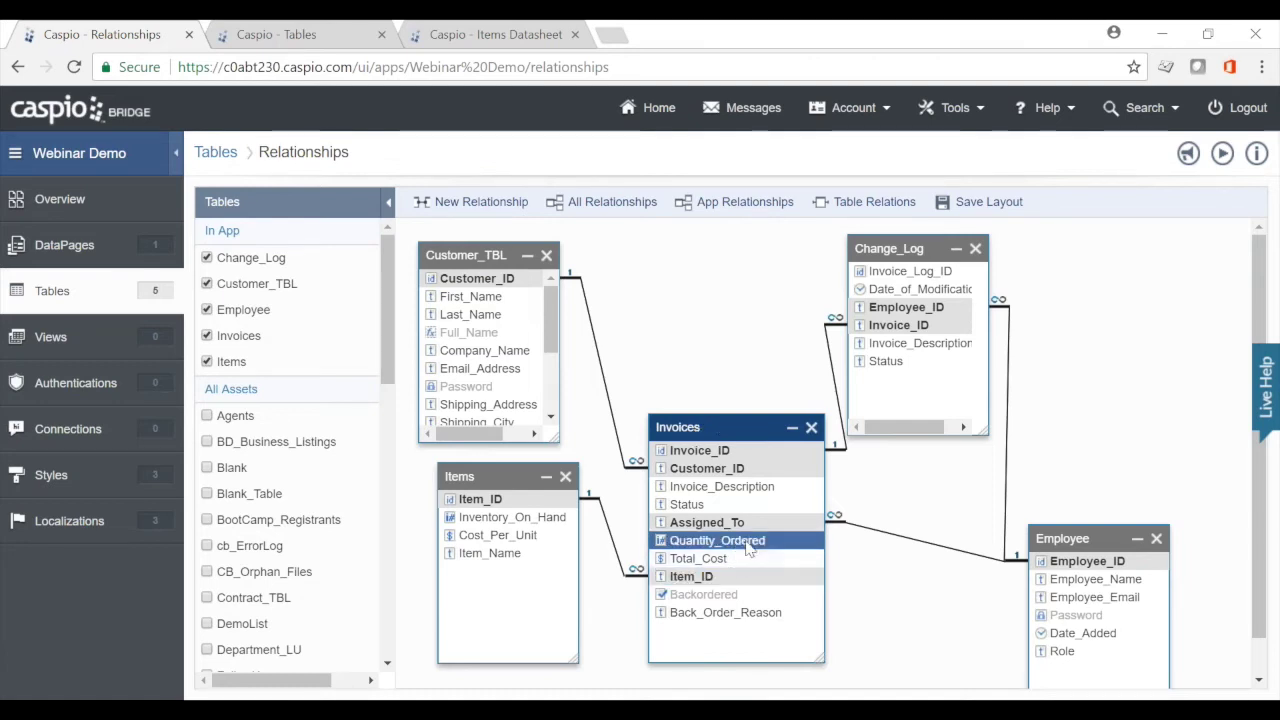
left_click(482, 541)
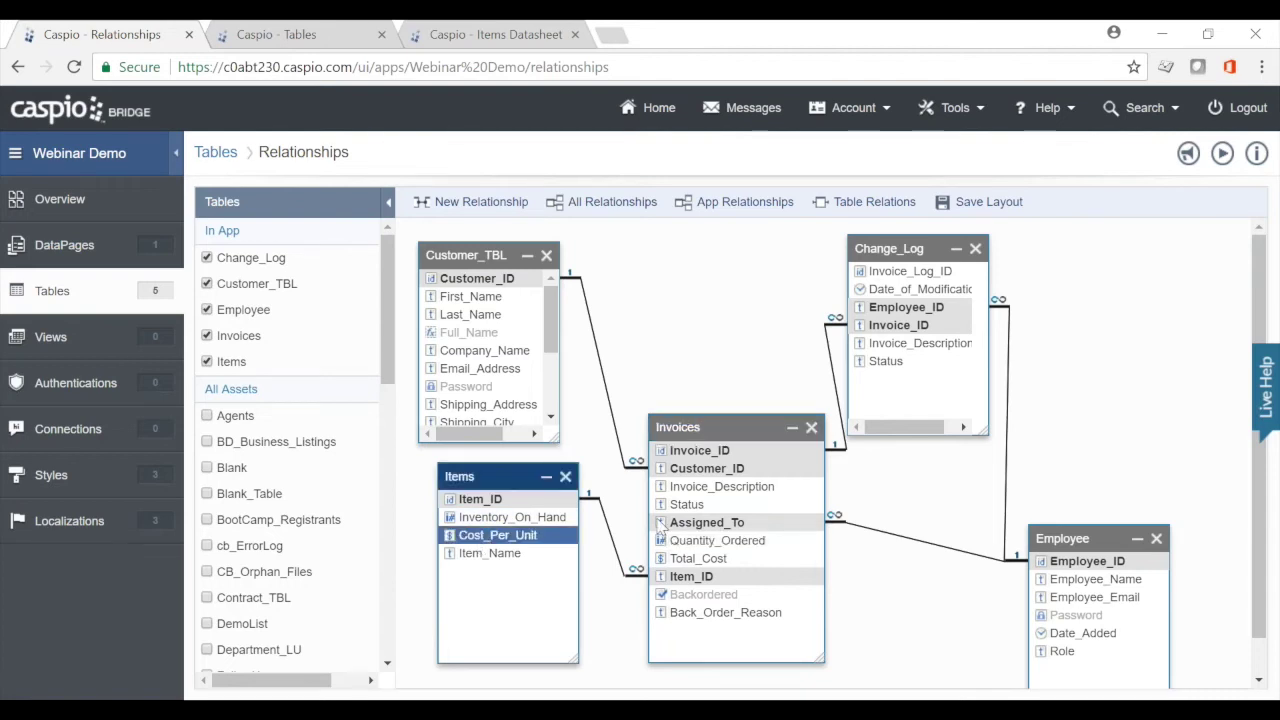
left_click(726, 561)
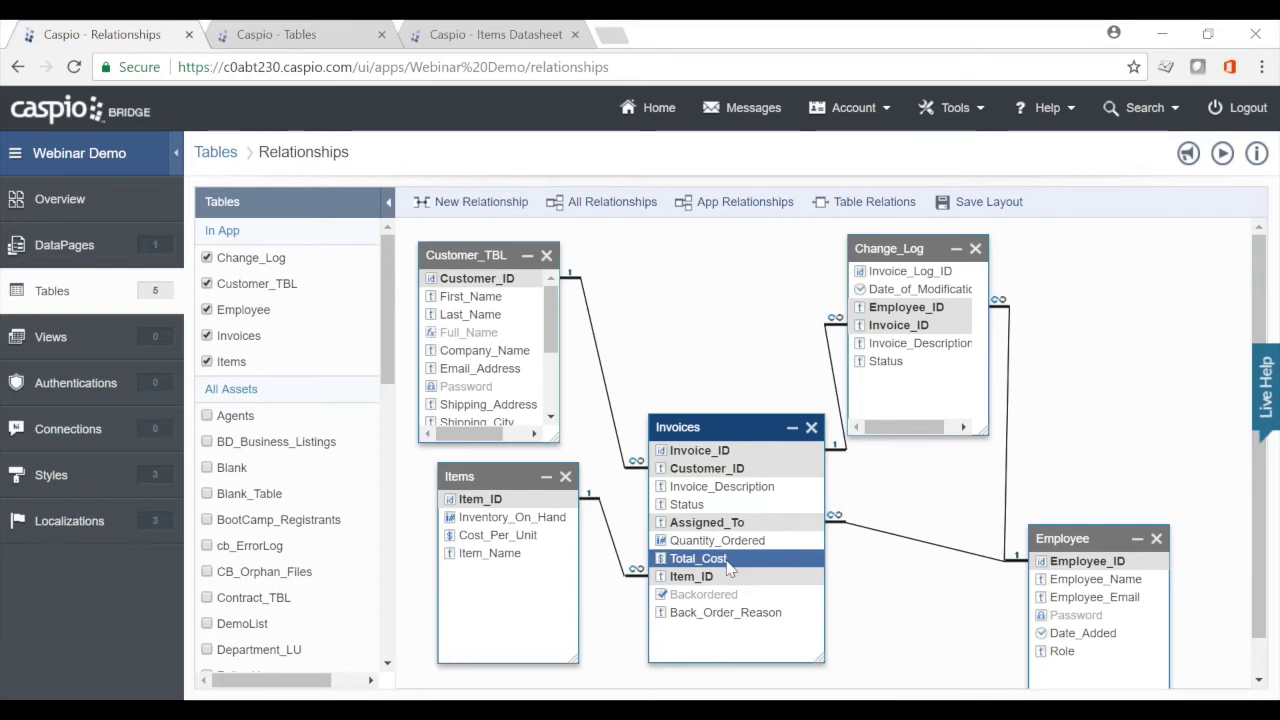
left_click(729, 543)
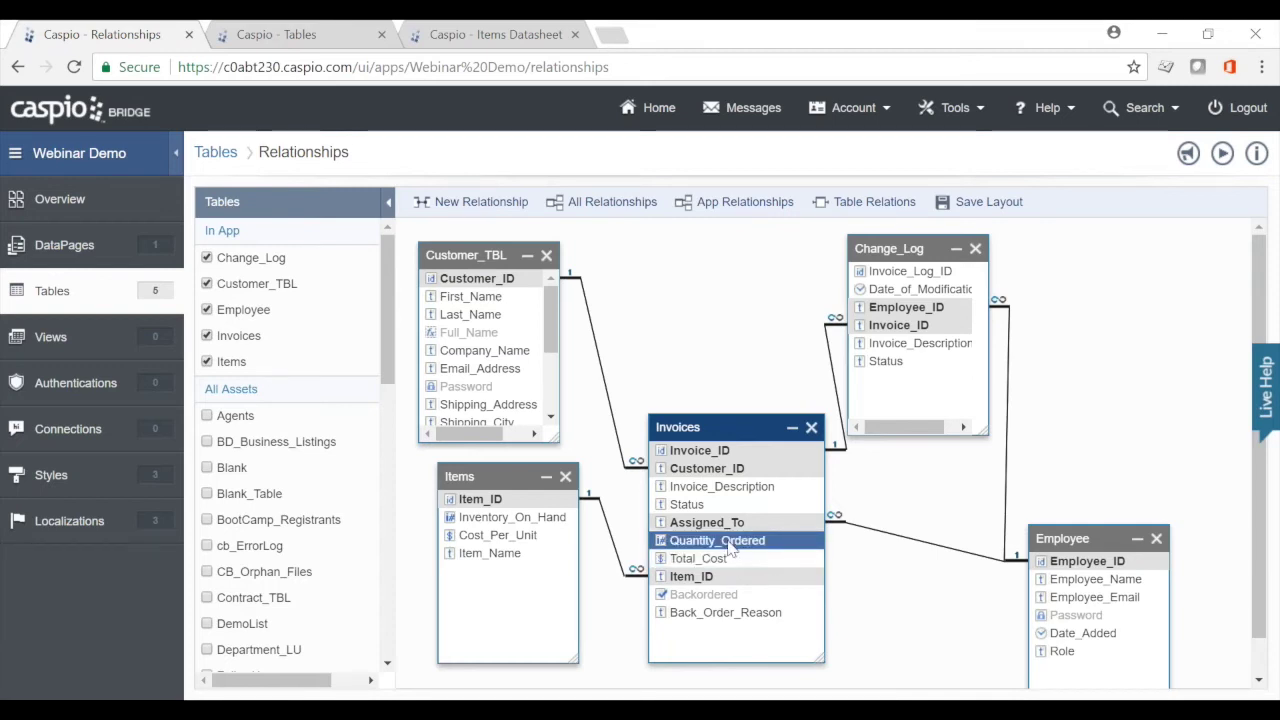
left_click(505, 519)
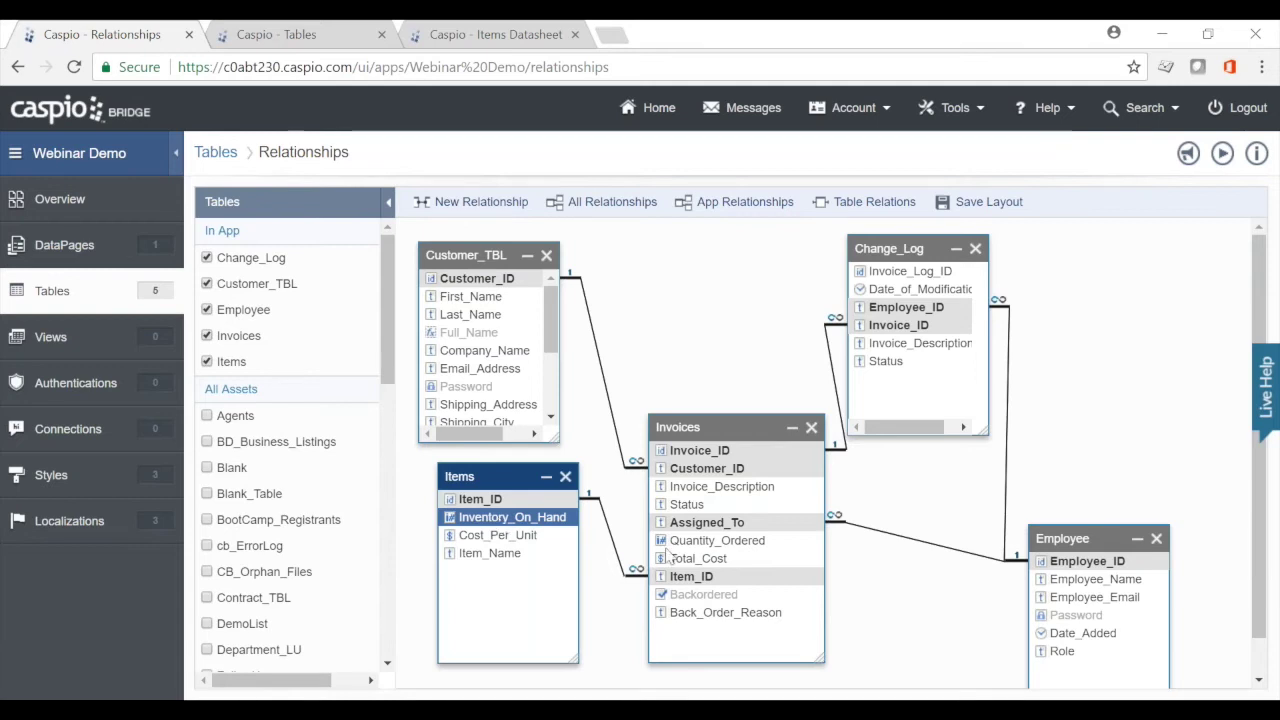
left_click(502, 519)
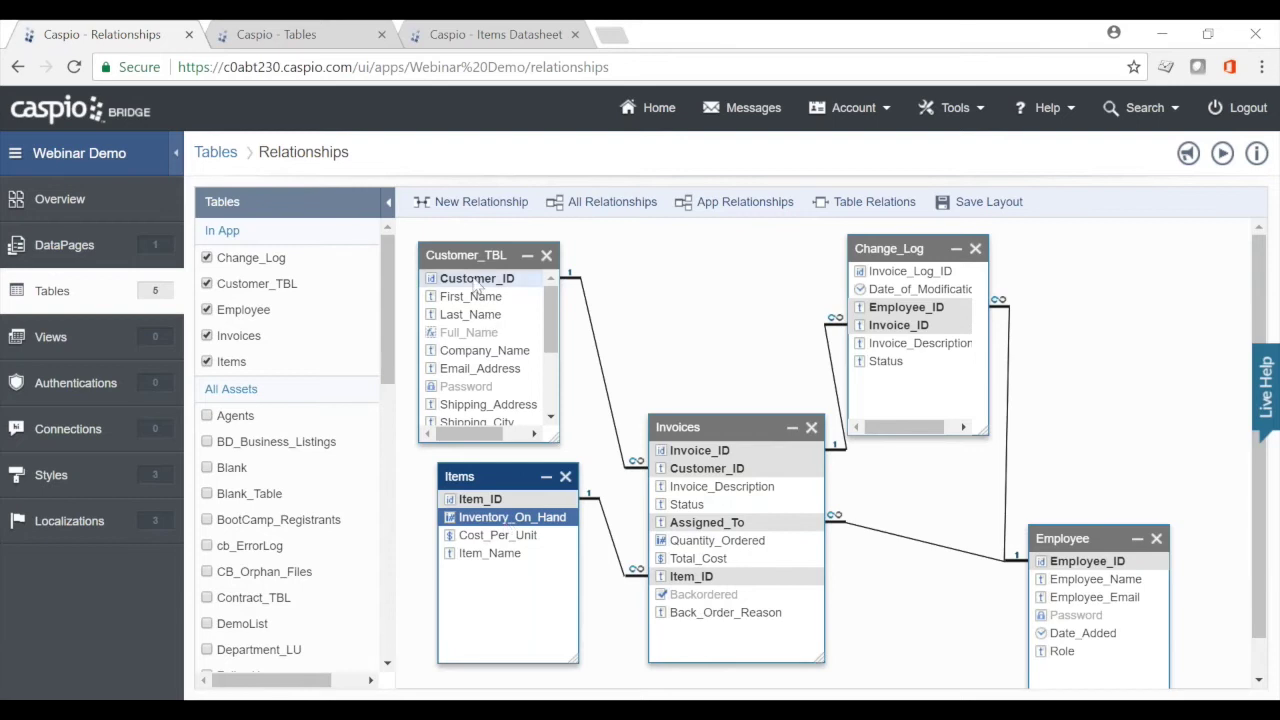
Start a new triggered action on the Invoices table from its list of triggered actions
left_click(284, 35)
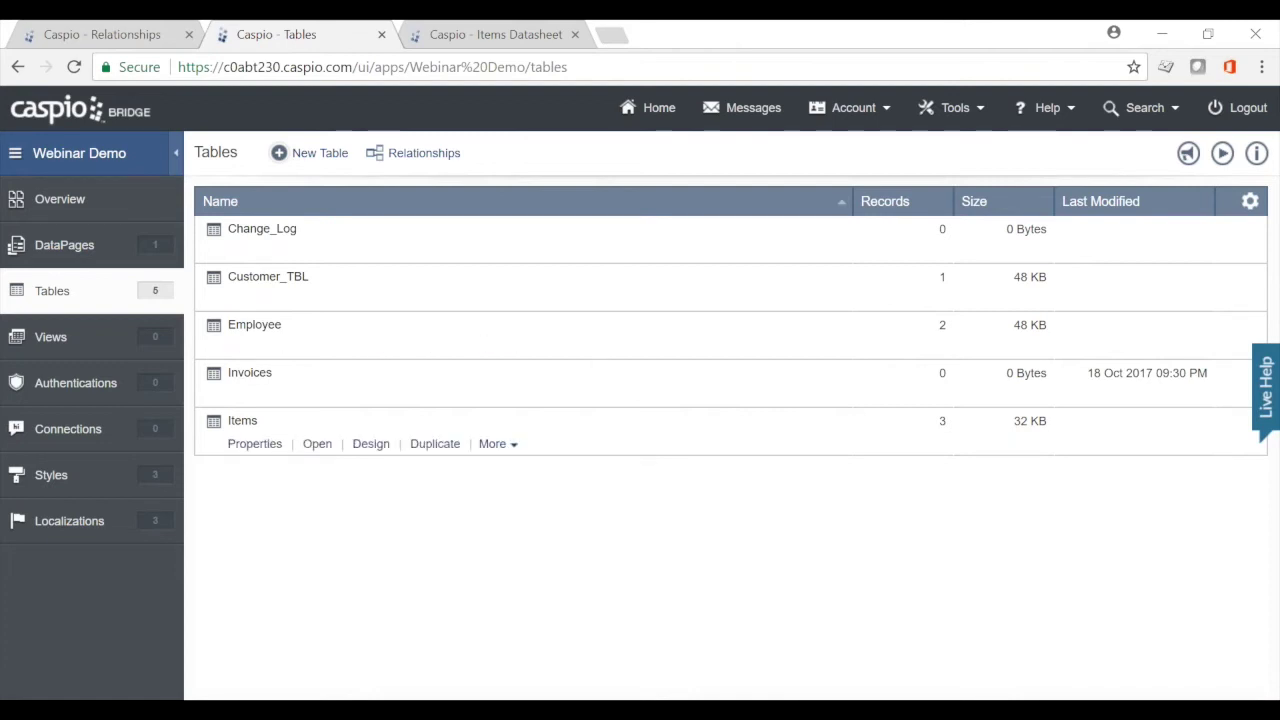
mouse_move(265, 385)
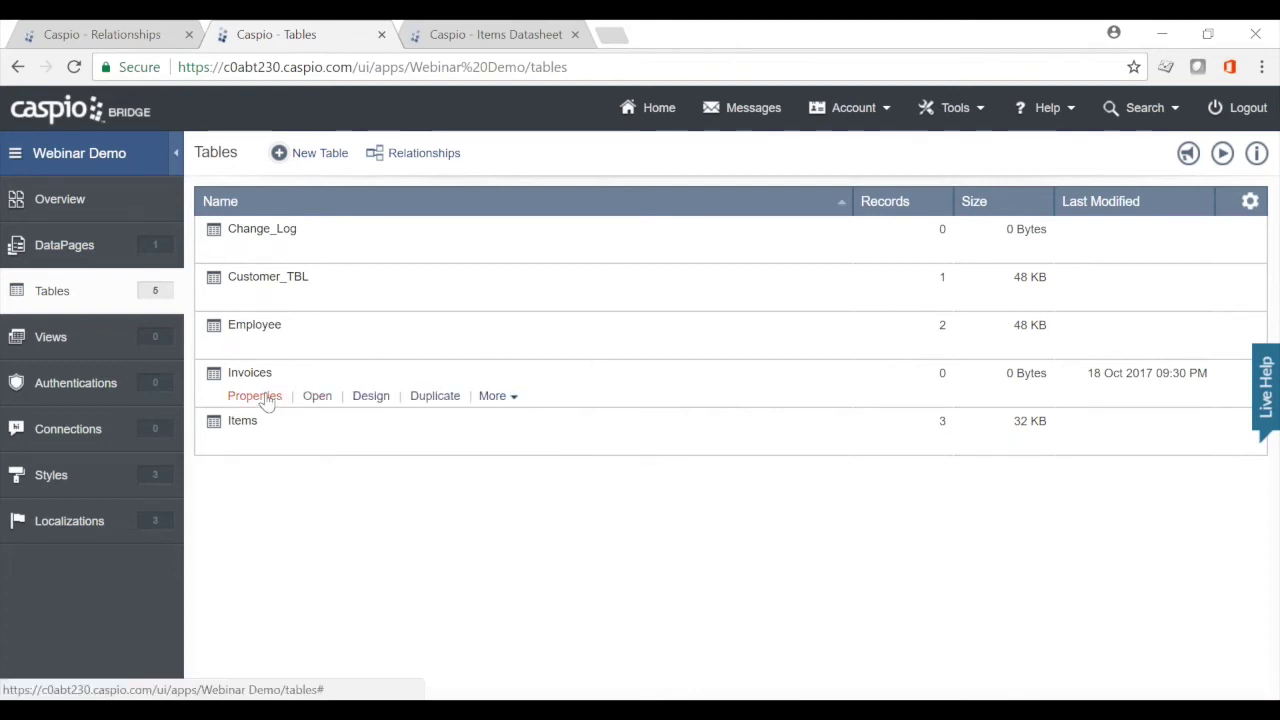
left_click(492, 396)
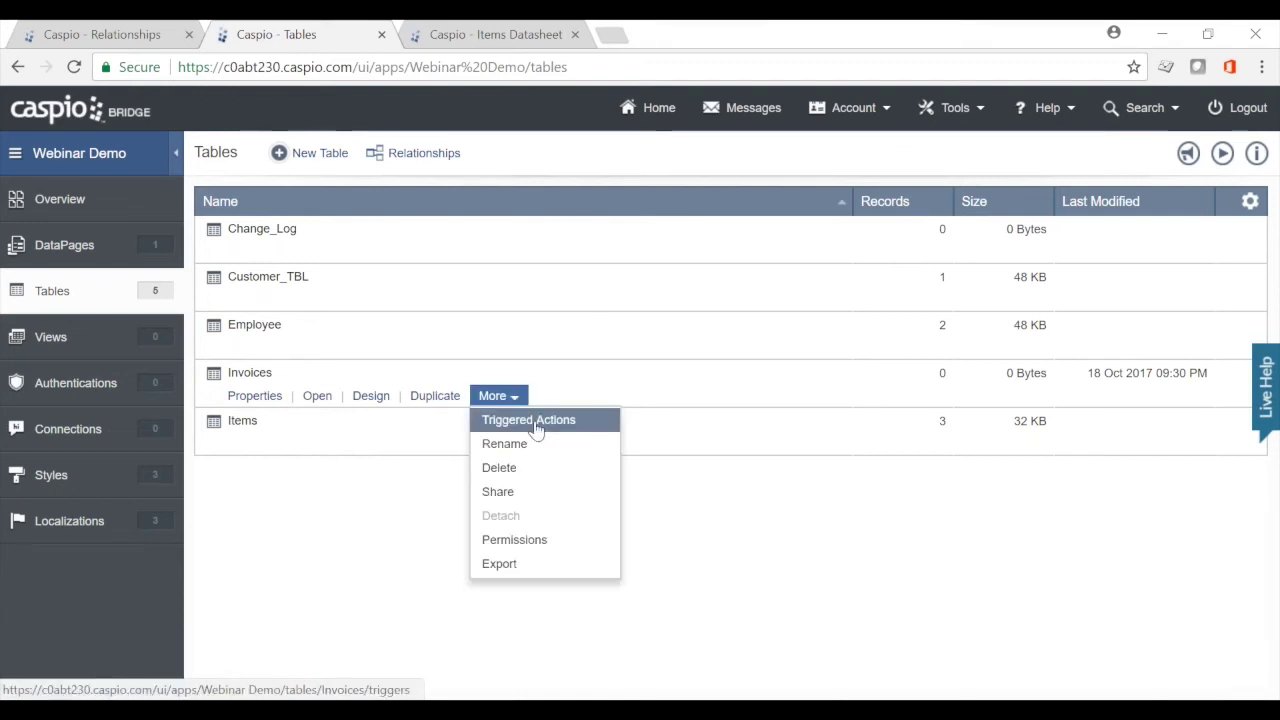
left_click(524, 418)
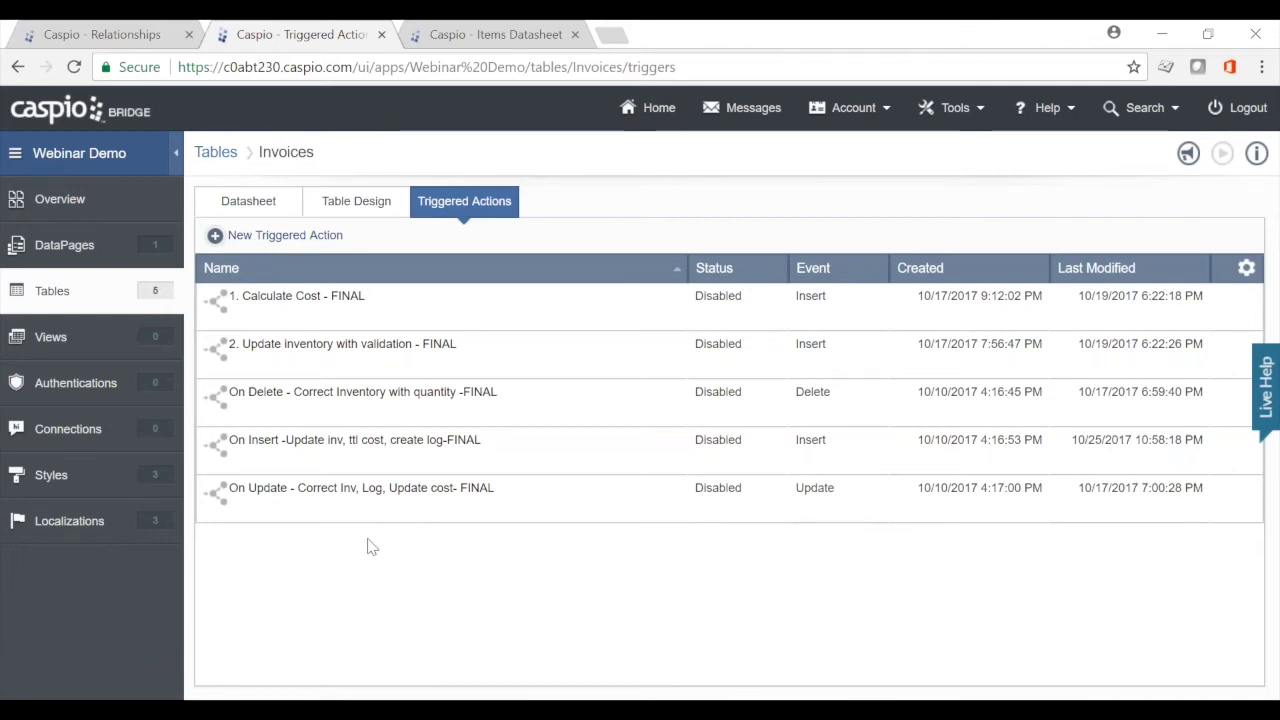
left_click(265, 236)
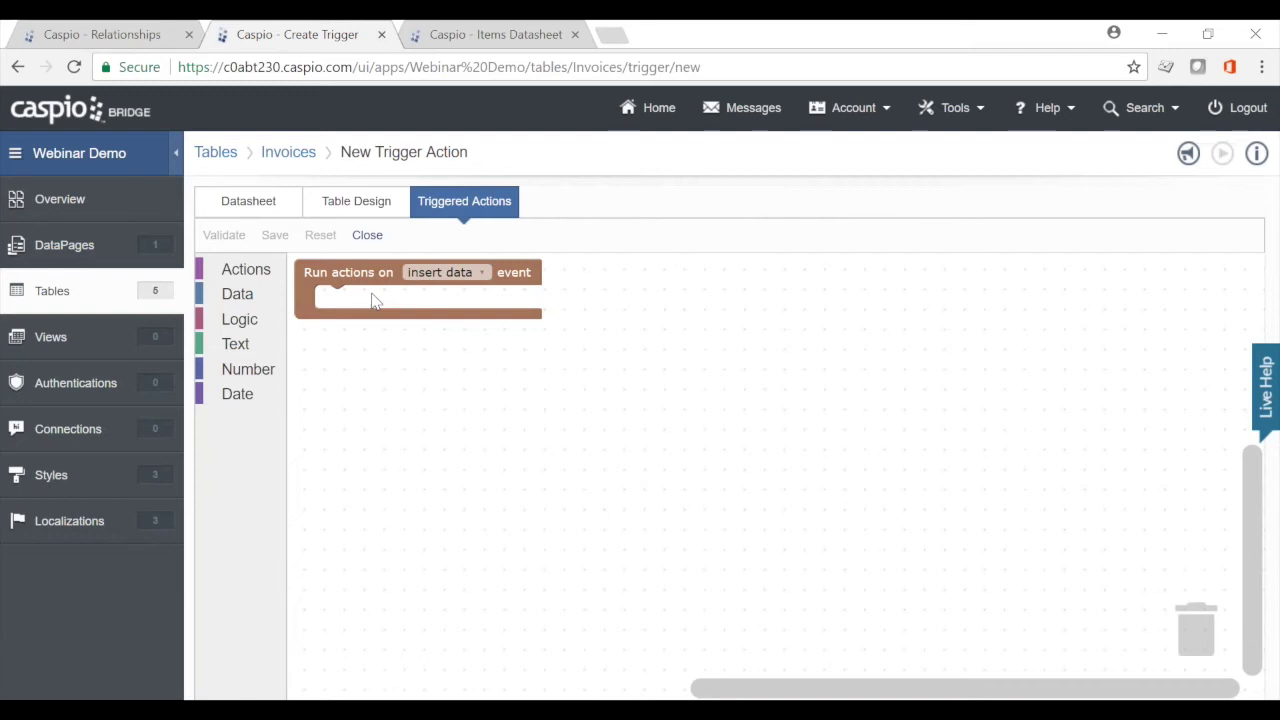
Add an UPDATE block inside the insert data event and set its target table to #inserted
left_click(268, 280)
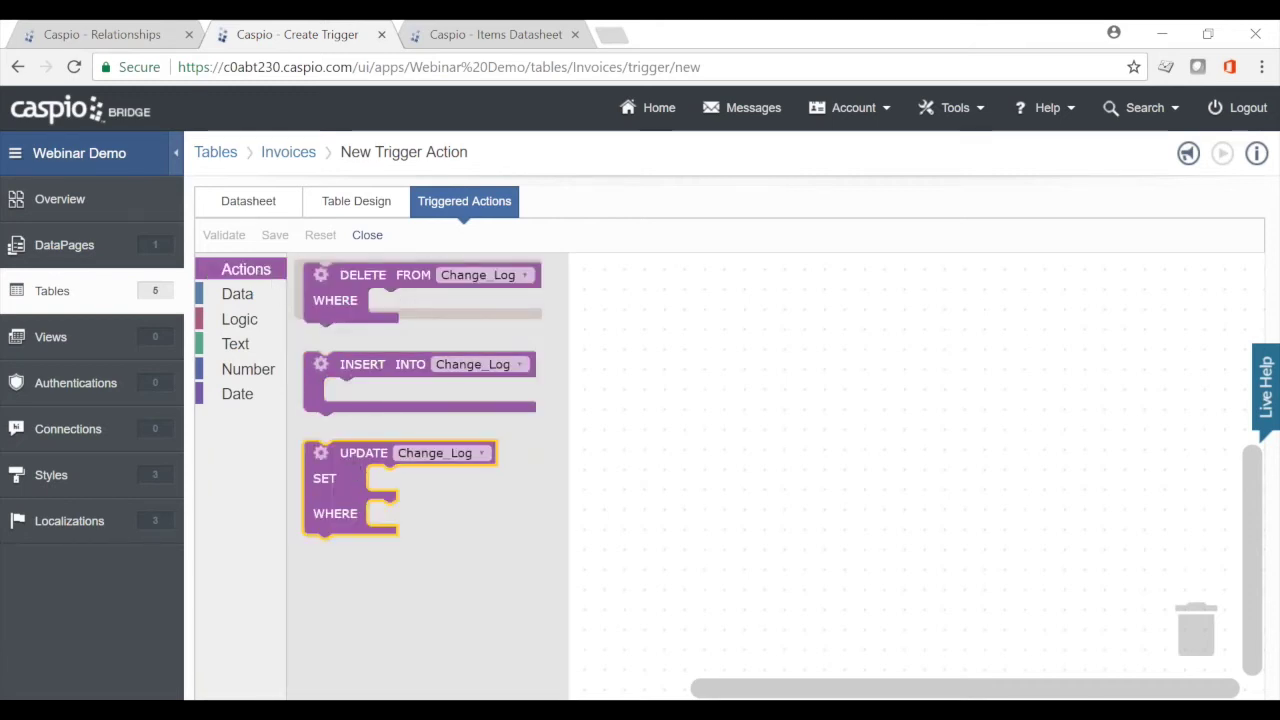
left_click_drag(362, 452, 372, 296)
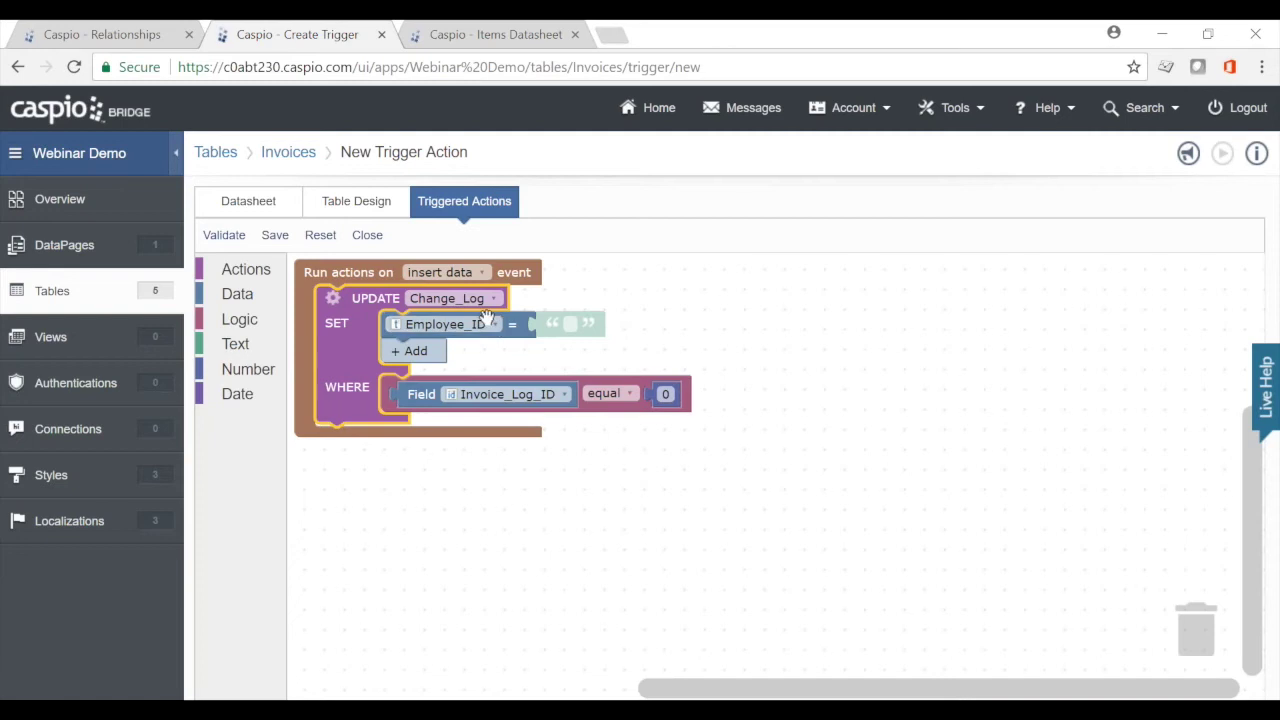
left_click(454, 298)
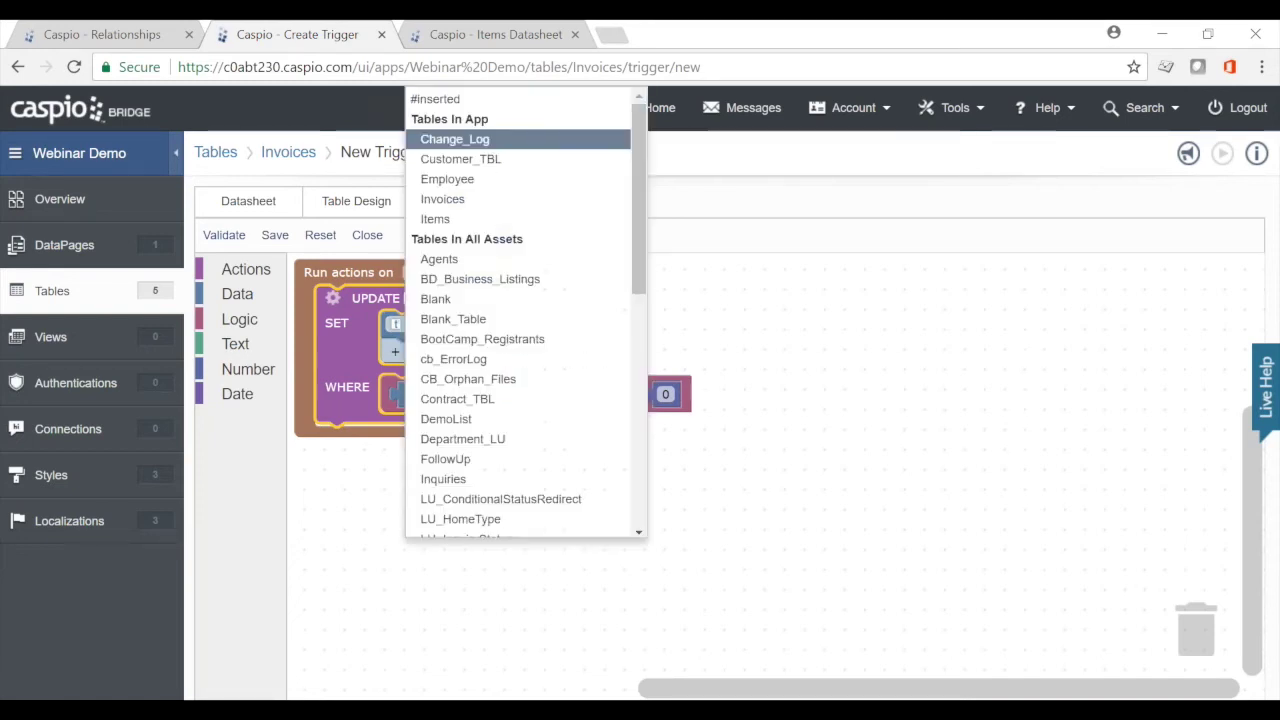
left_click(445, 99)
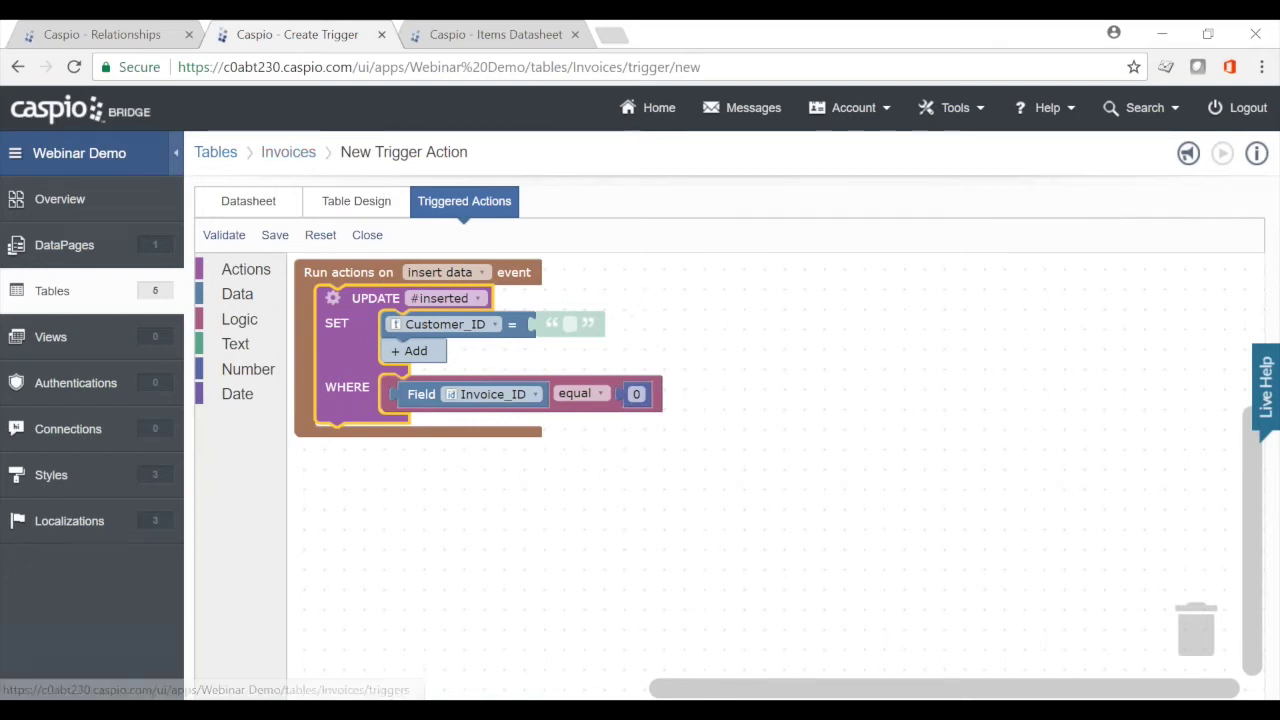
Choose Total_Cost as the field that the #inserted UPDATE block sets
left_click(494, 325)
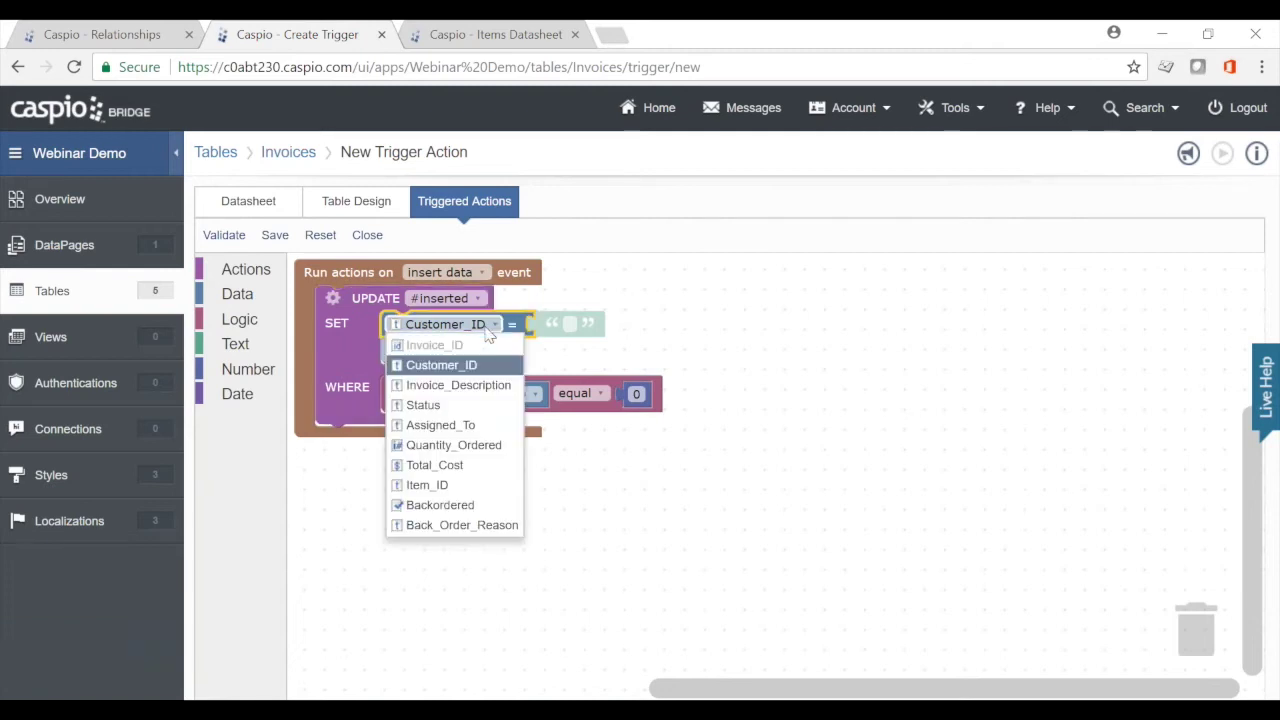
left_click(434, 465)
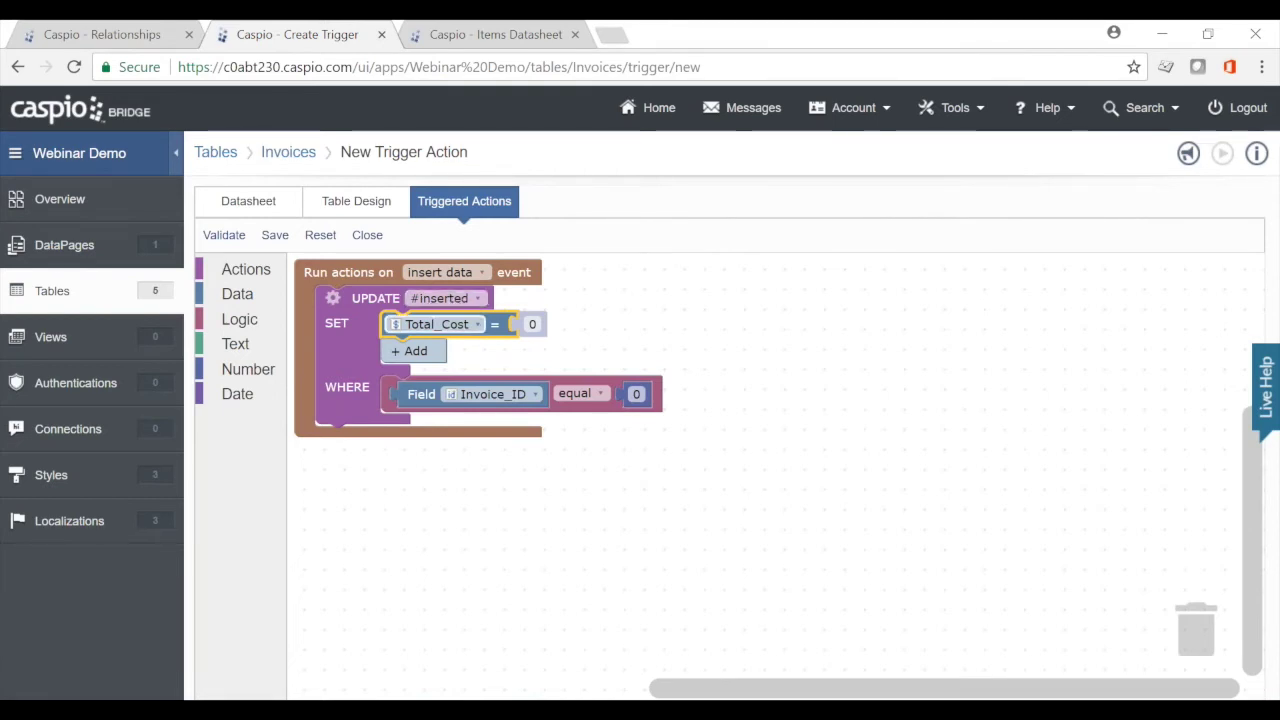
left_click(470, 327)
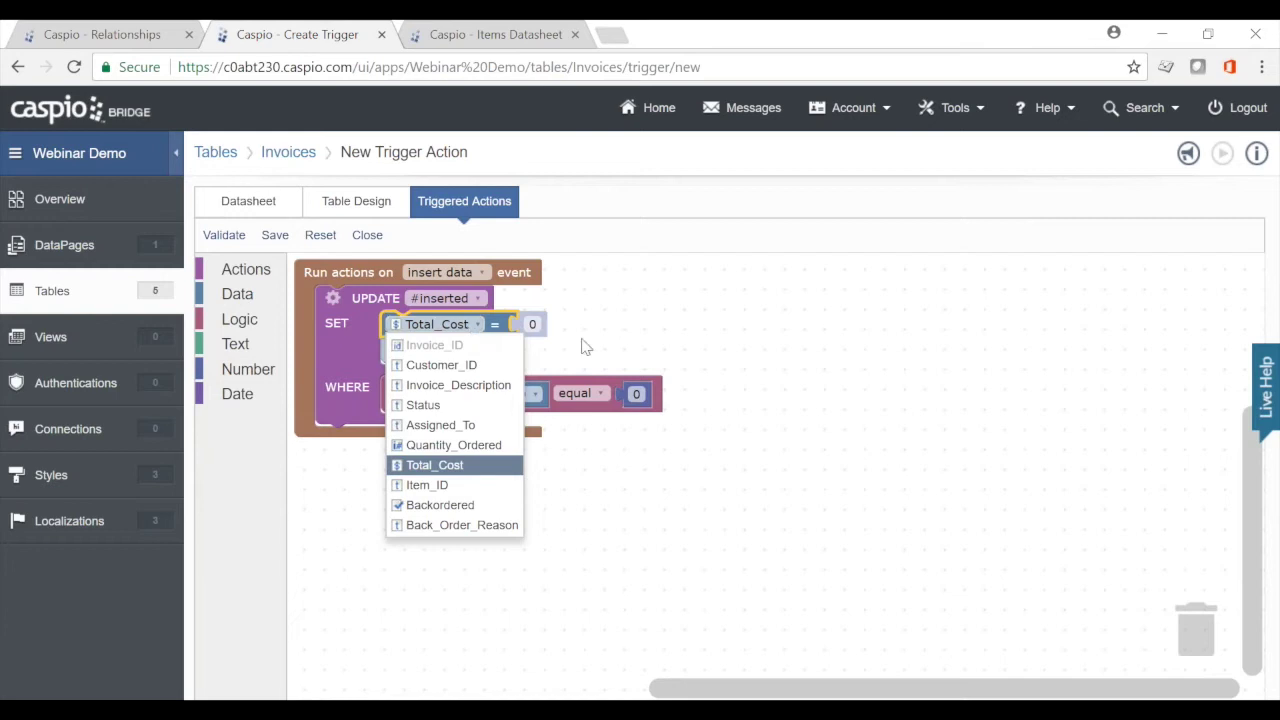
left_click(470, 330)
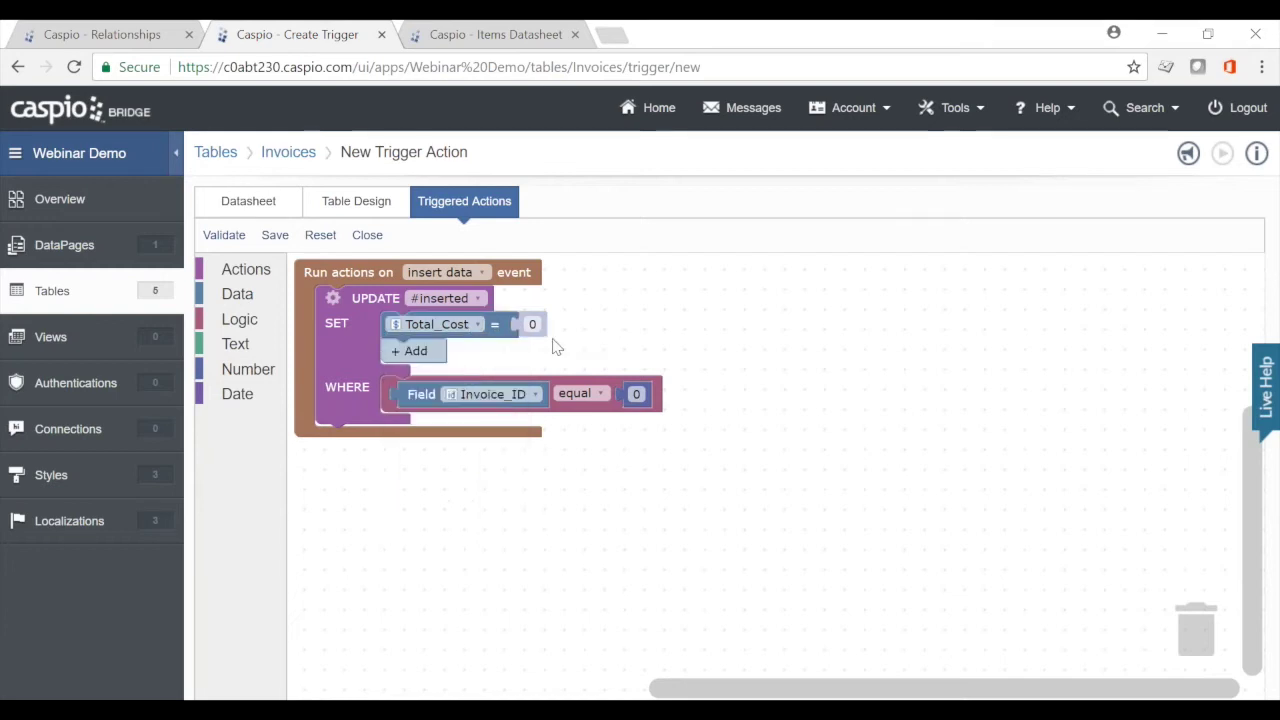
Add a second assignment for Customer_ID to the UPDATE block and delete it, undoing and repeating the deletion
left_click(425, 360)
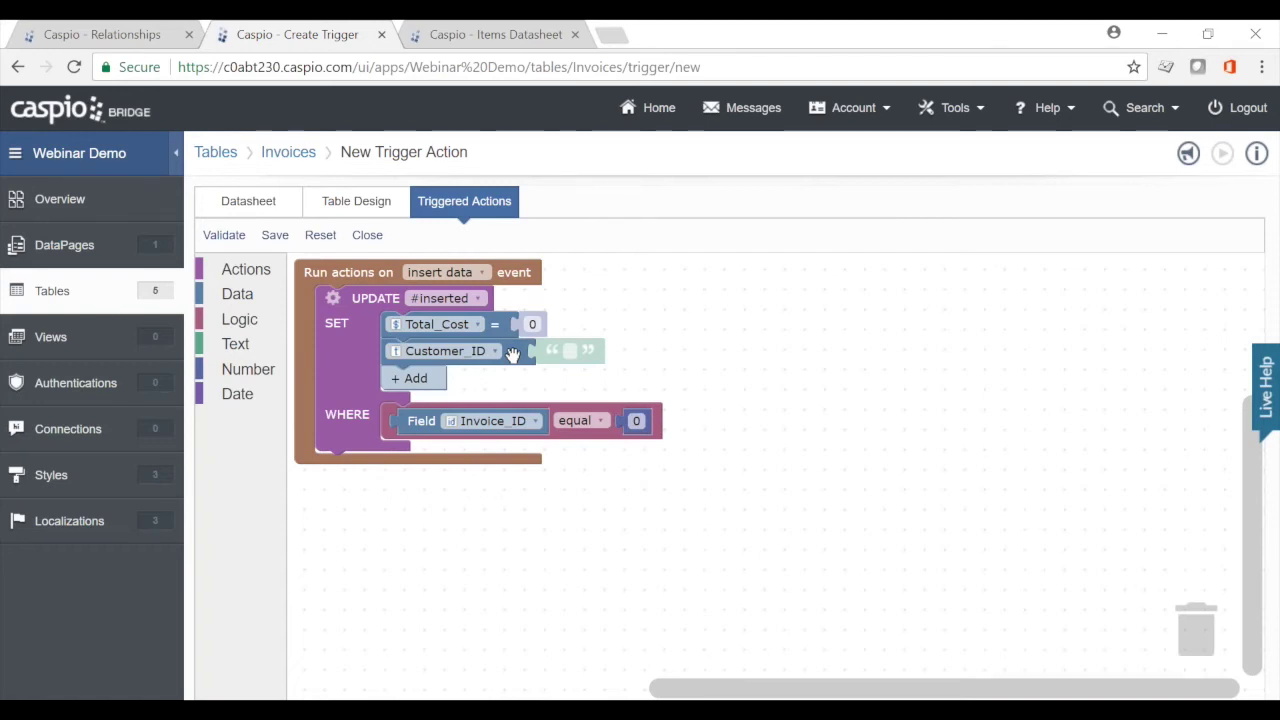
left_click_drag(512, 355, 1203, 632)
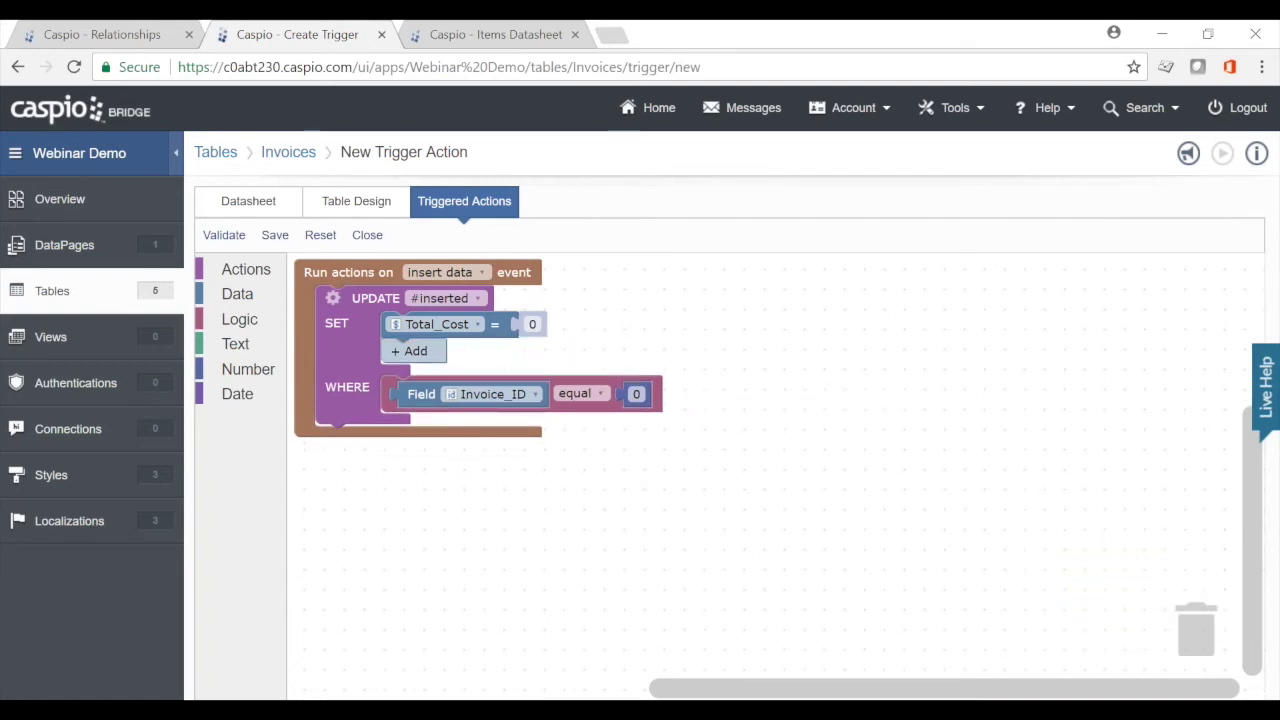
key("ctrl+z")
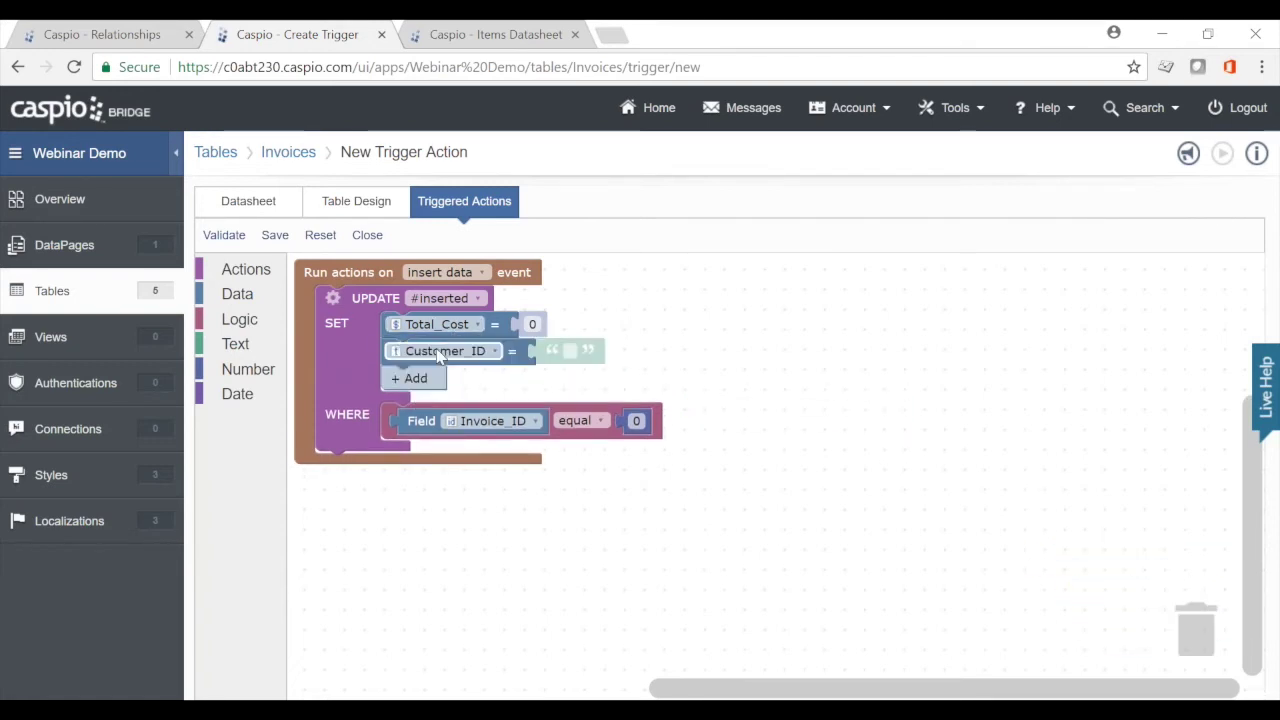
right_click(524, 355)
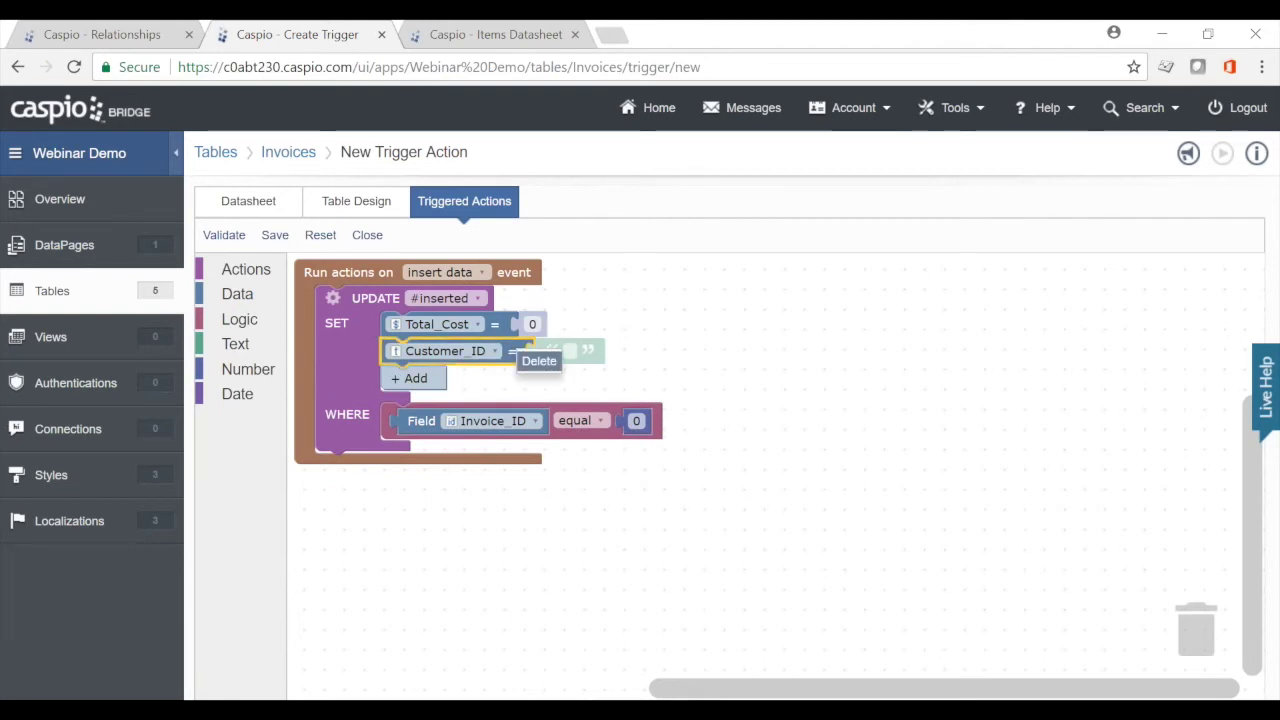
left_click(539, 361)
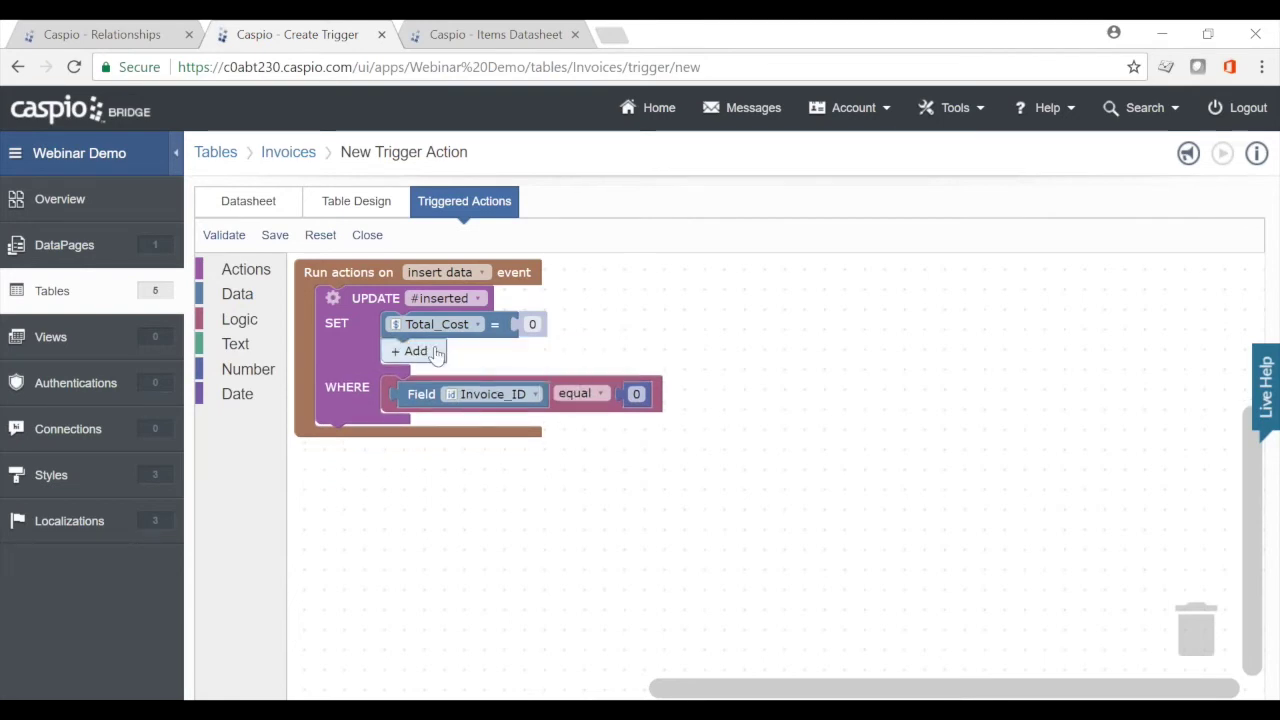
key("ctrl+z")
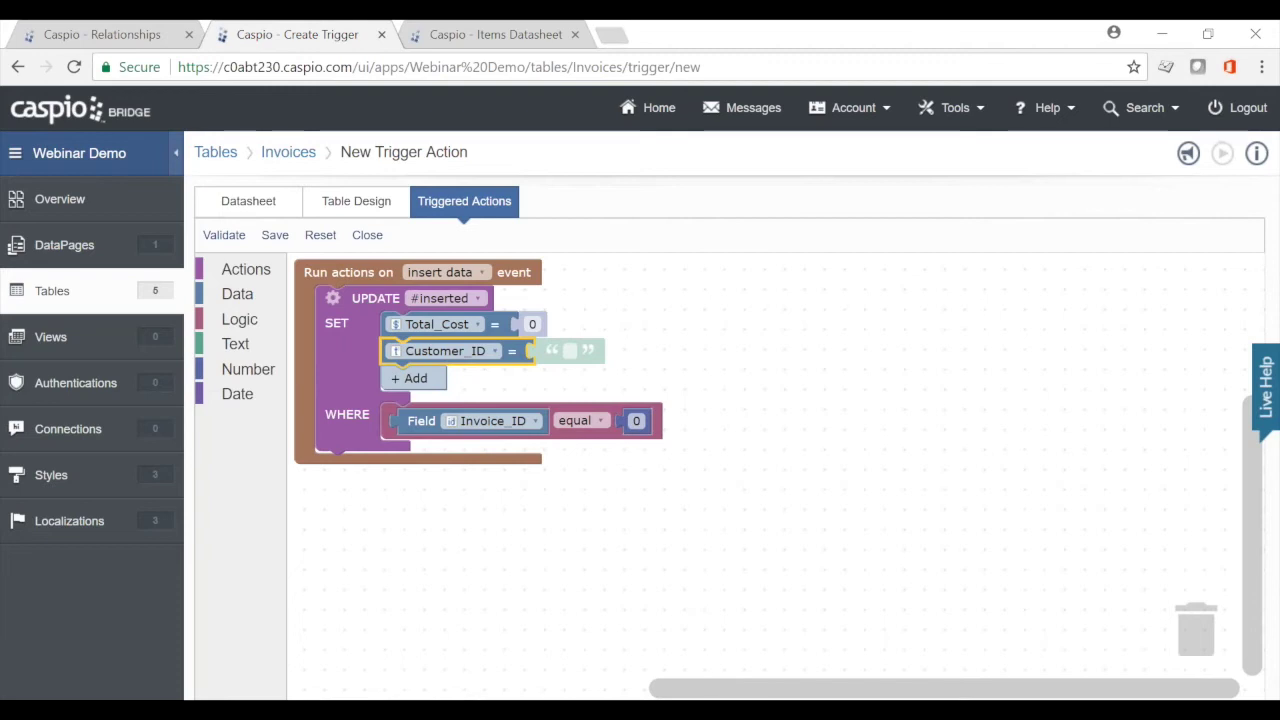
key("Delete")
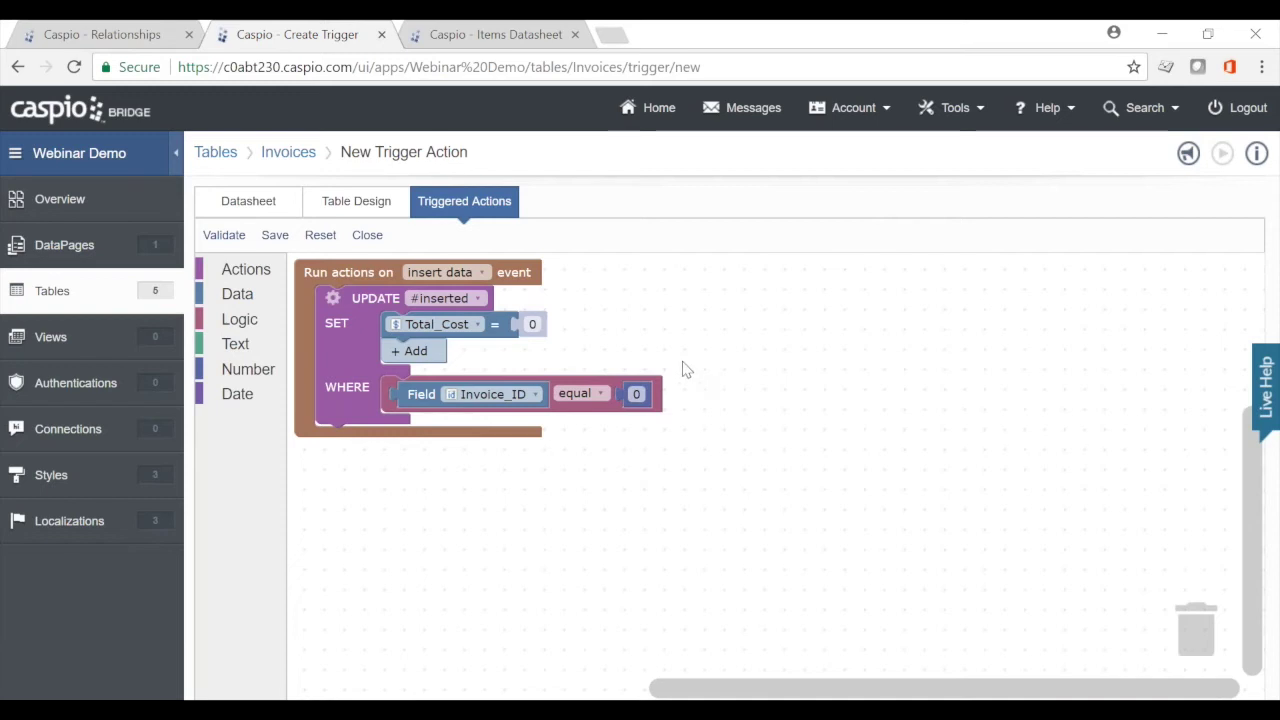
Remove the WHERE clause from the UPDATE block and discard its detached condition block
left_click(333, 299)
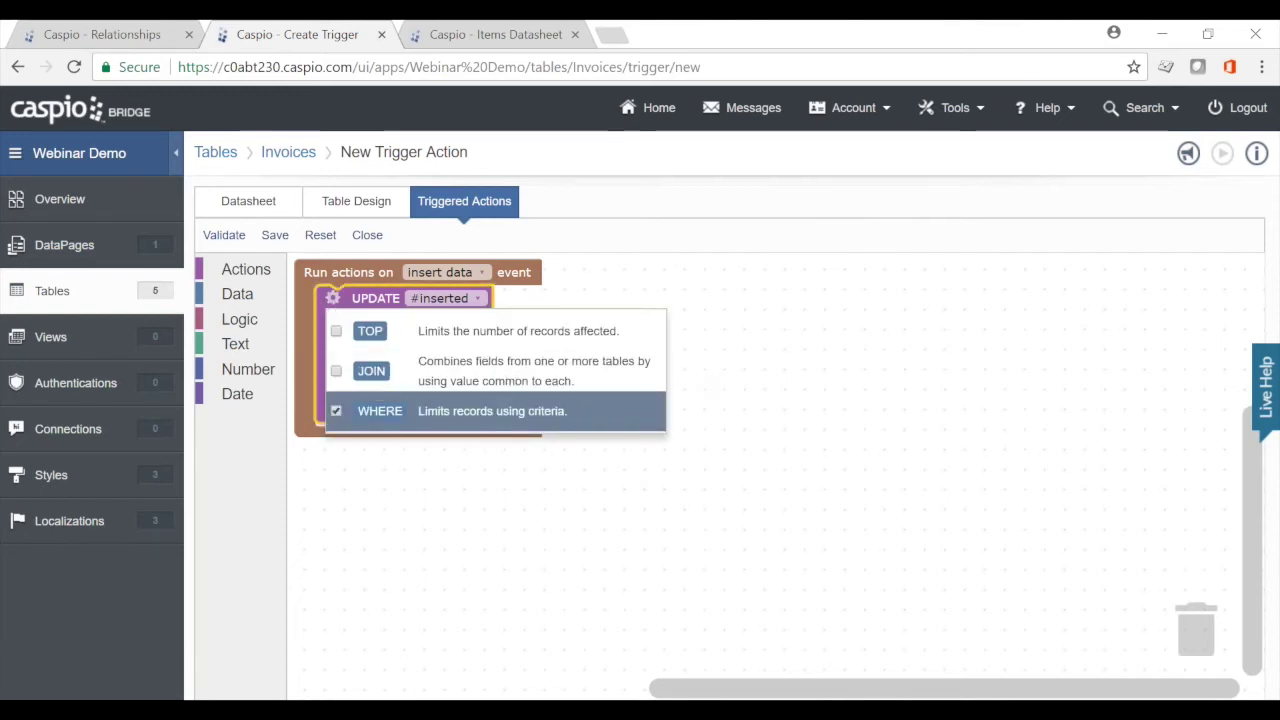
left_click(903, 422)
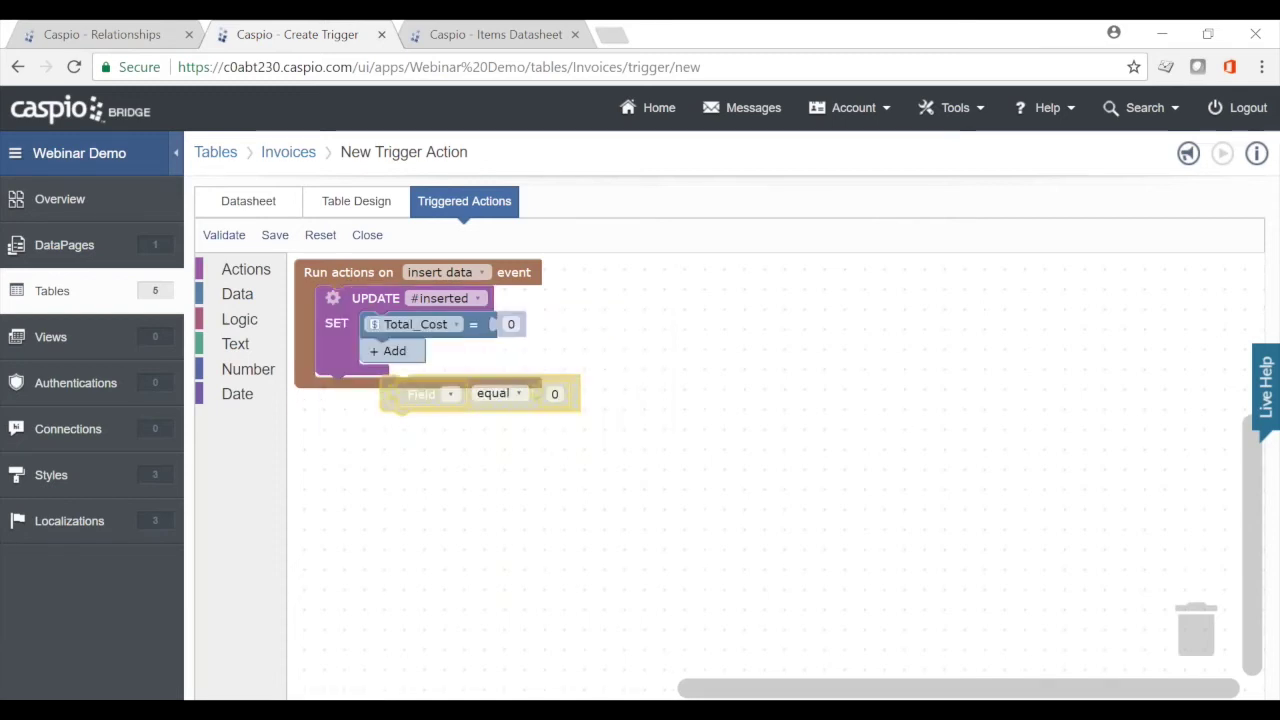
left_click_drag(391, 400, 1011, 462)
left_click_drag(1143, 514, 1198, 626)
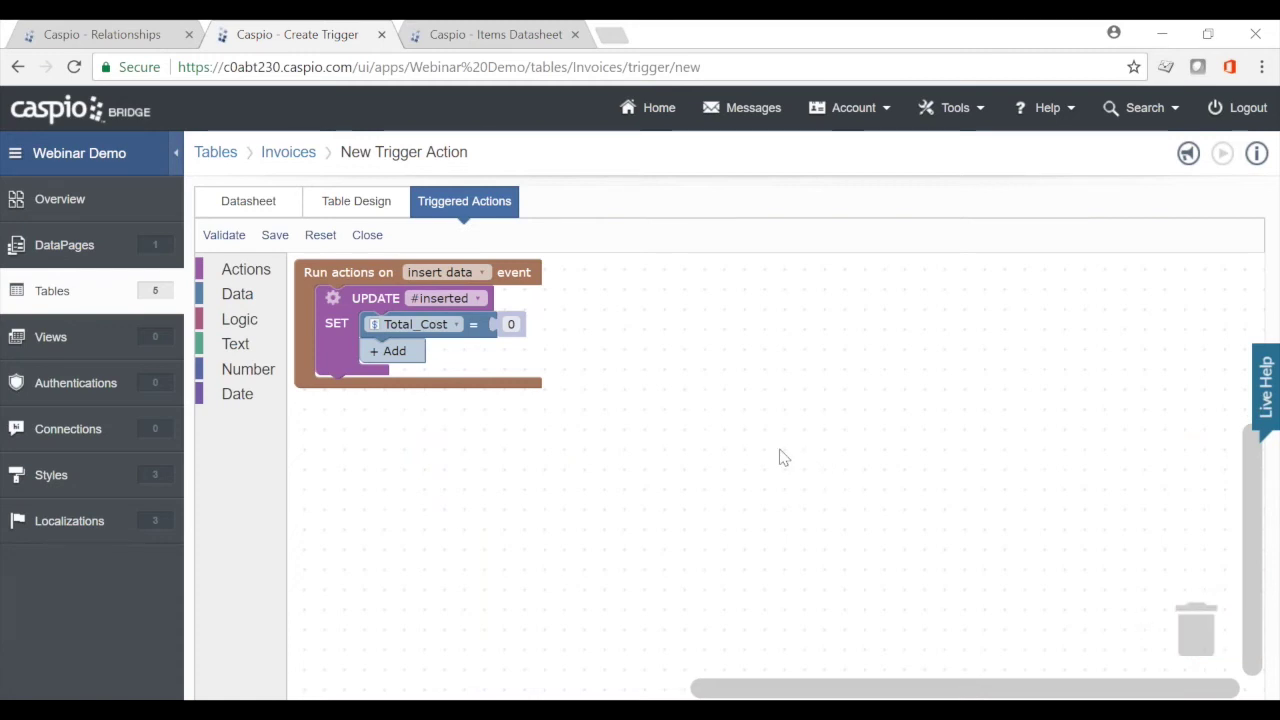
Assign an arithmetic block as the Total_Cost value and place a Field block in each of its two operands
left_click(509, 324)
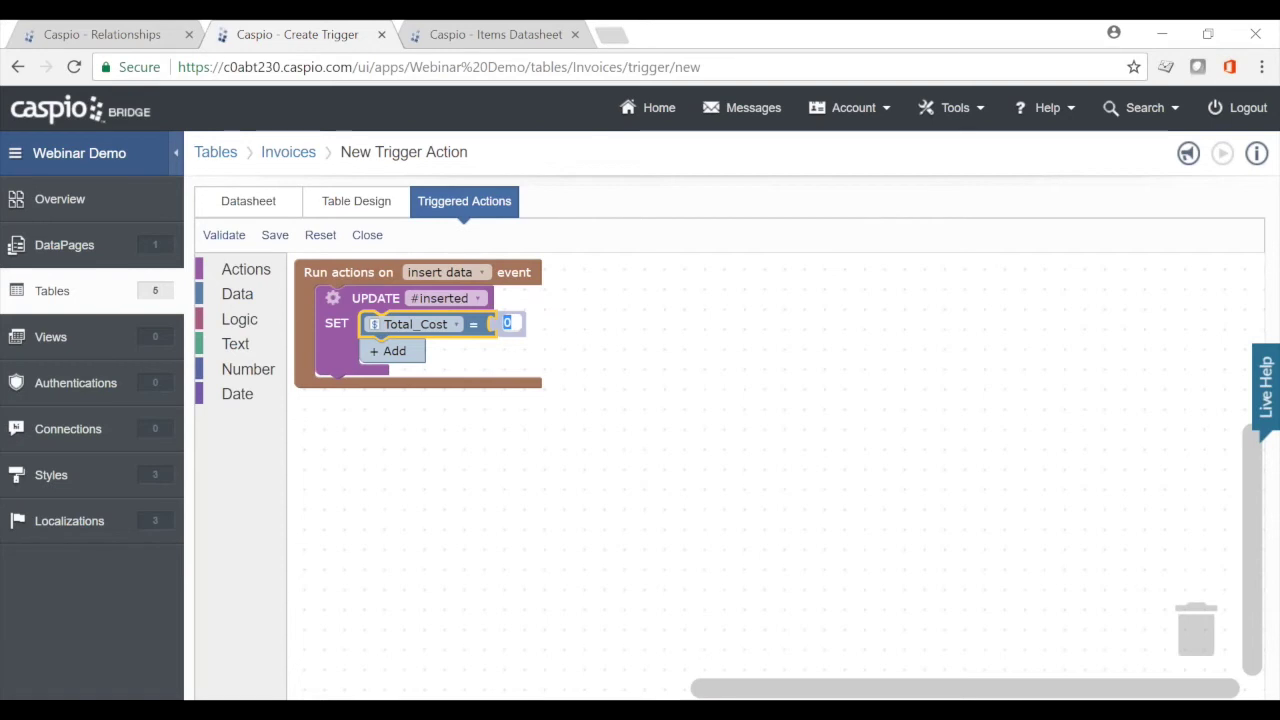
left_click(248, 369)
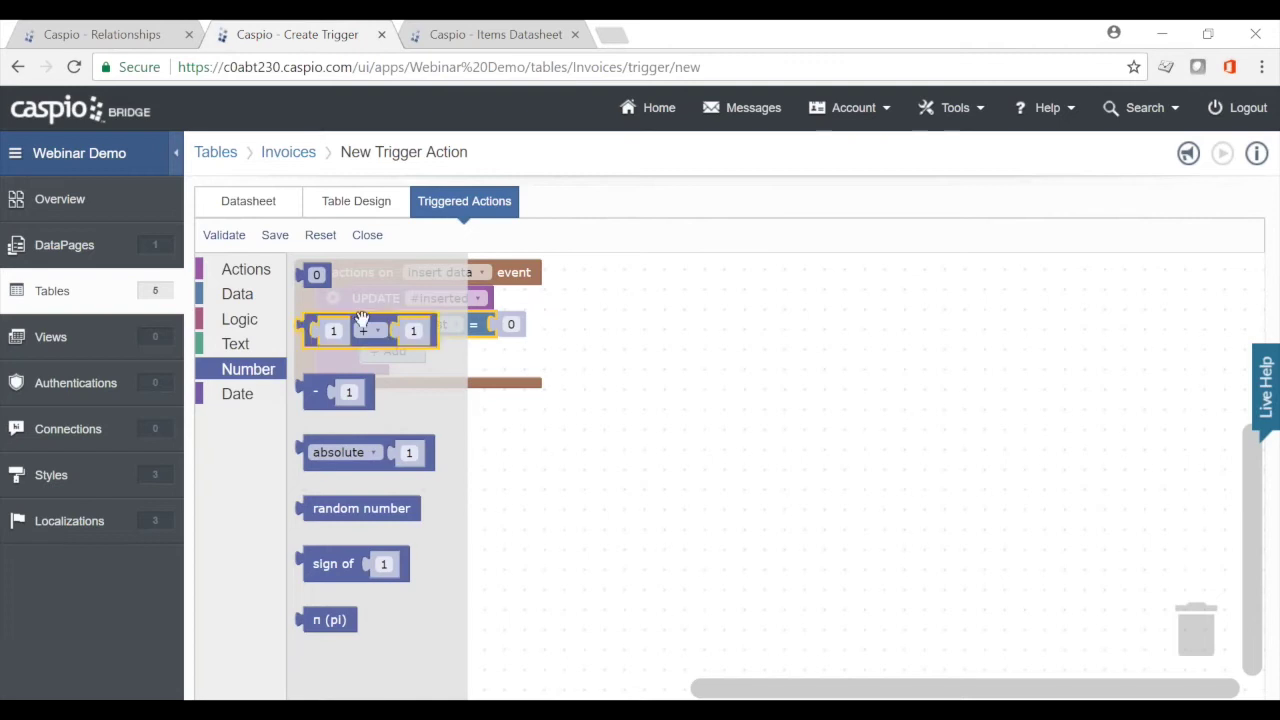
left_click_drag(362, 318, 570, 314)
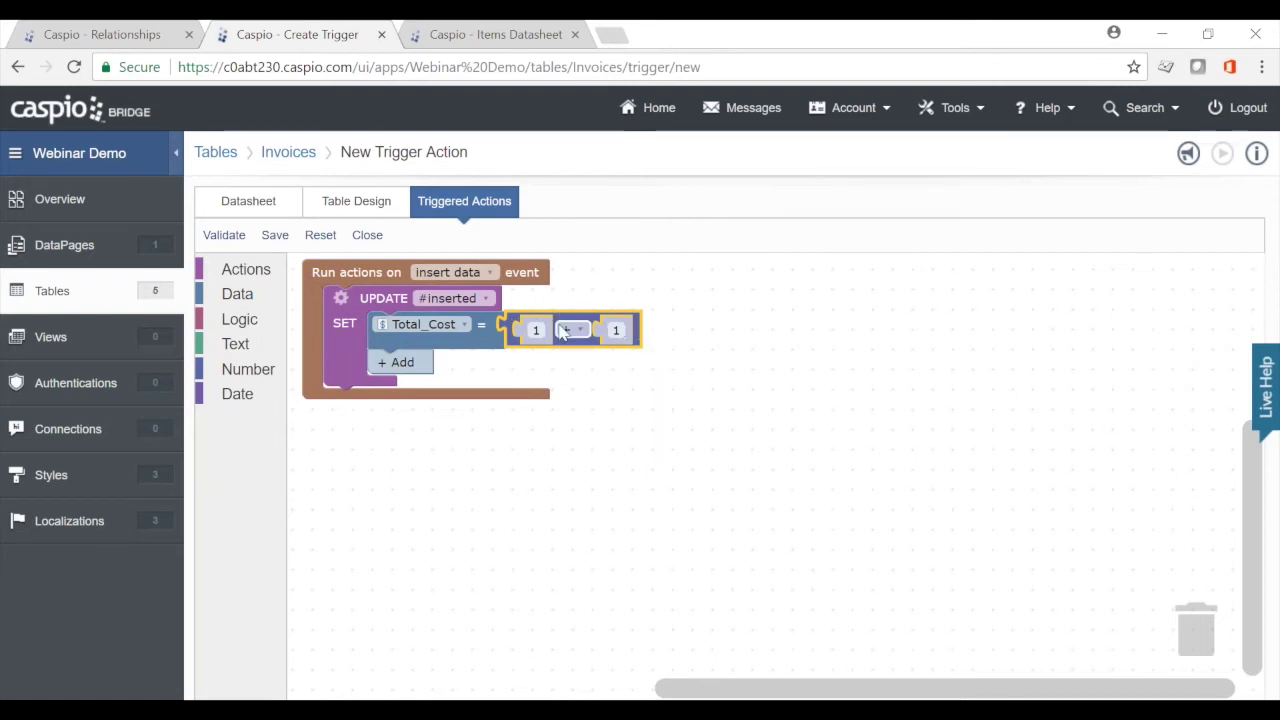
left_click(237, 293)
left_click_drag(311, 279, 524, 331)
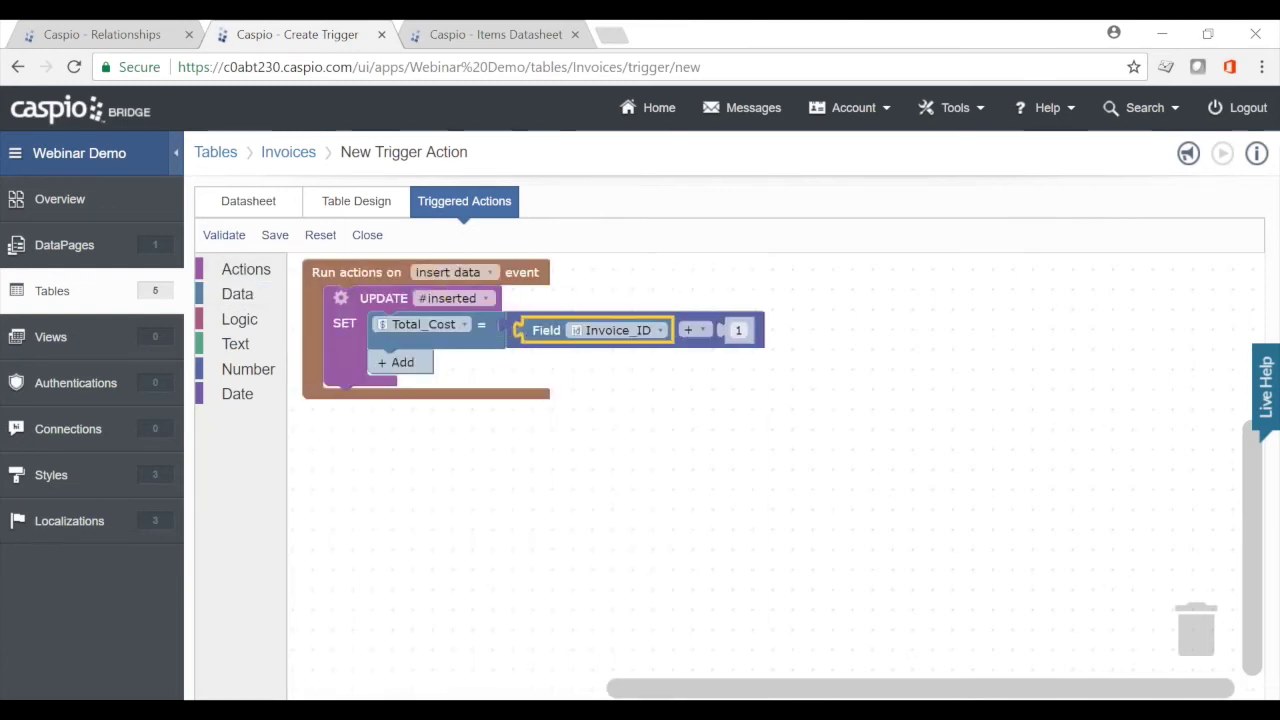
left_click(243, 294)
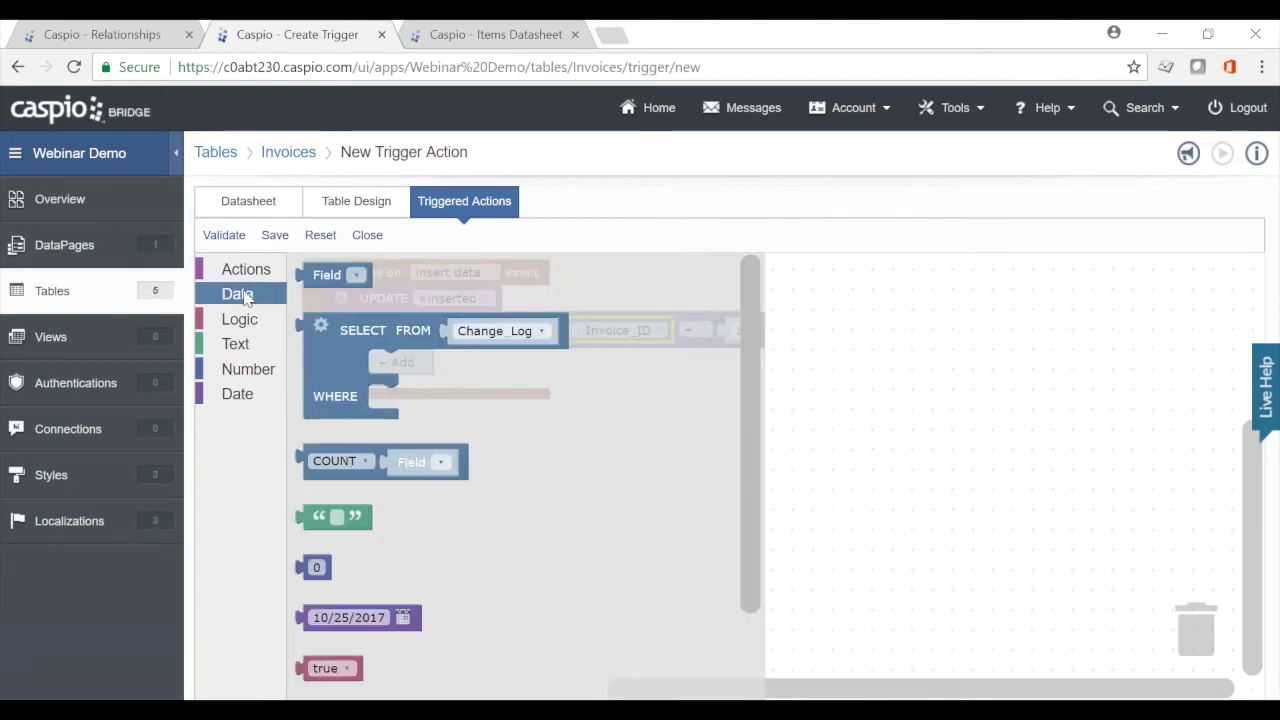
left_click_drag(311, 280, 741, 335)
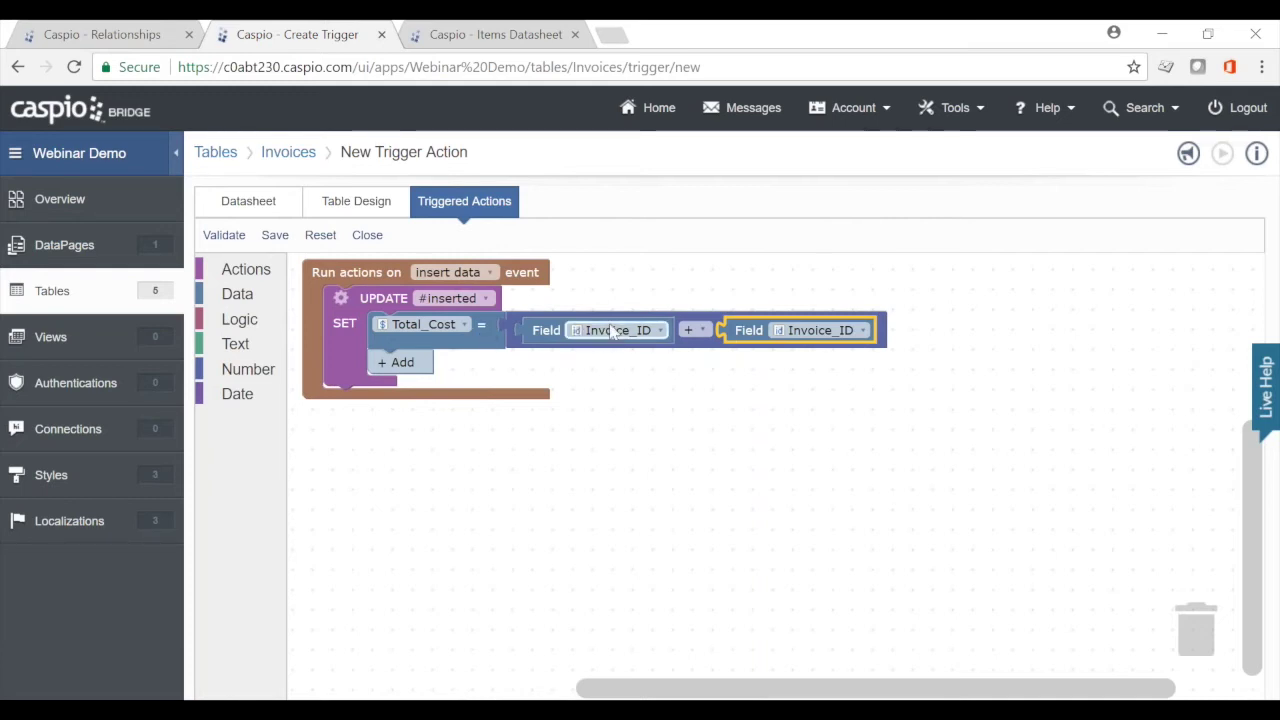
Set the first operand of the Total_Cost calculation to Quantity_Ordered and the operator to multiplication (×)
left_click(648, 333)
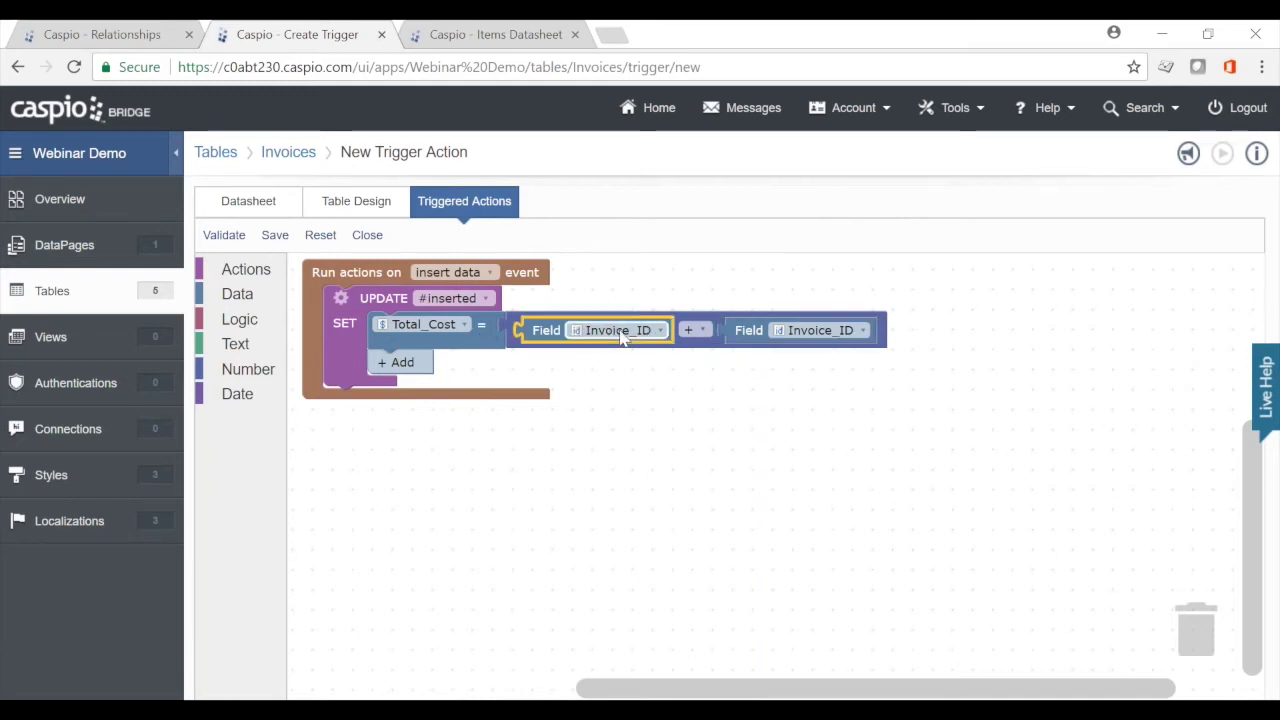
left_click(625, 450)
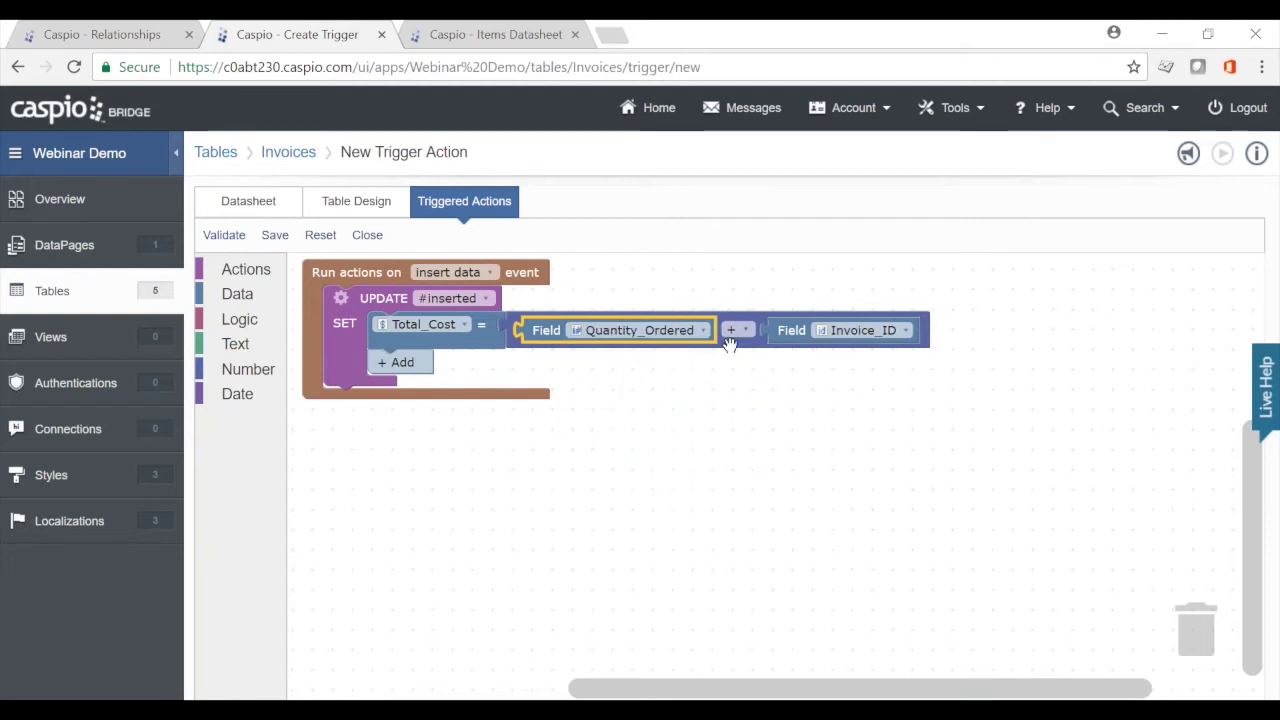
left_click(734, 330)
left_click(734, 390)
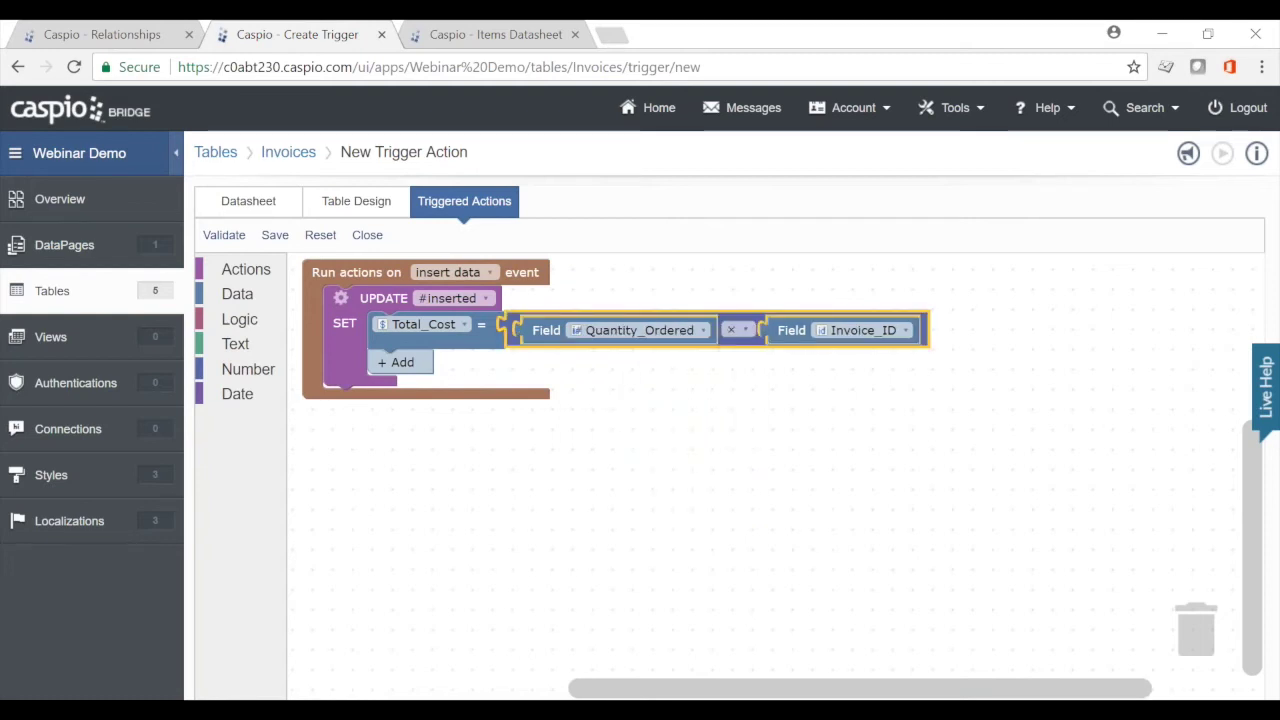
left_click(893, 331)
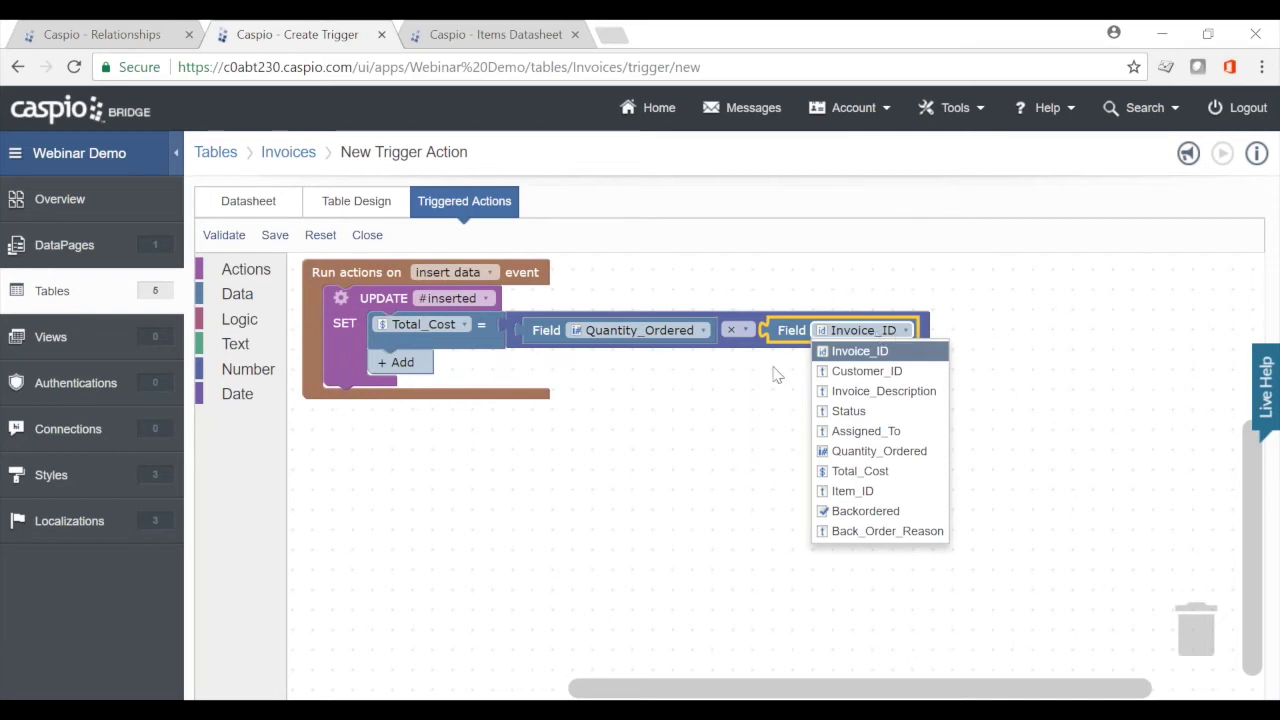
left_click(710, 428)
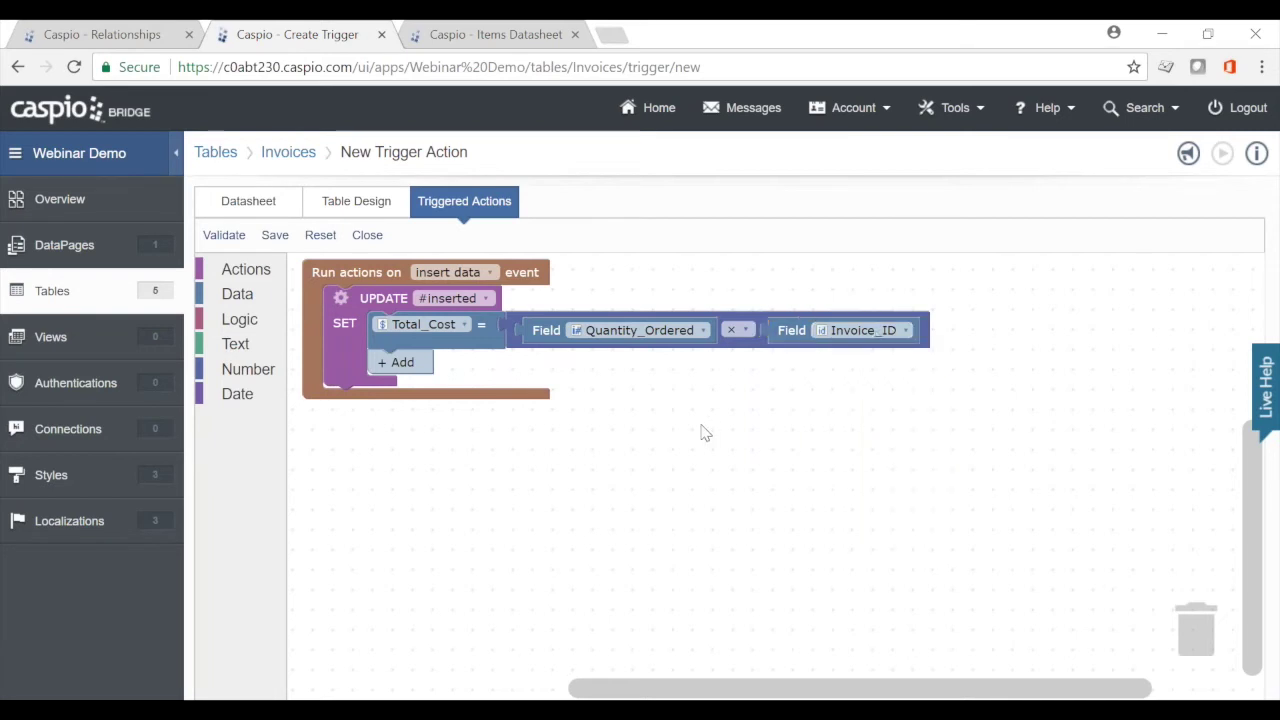
Enable the JOIN option on the UPDATE block
left_click(340, 298)
left_click(346, 372)
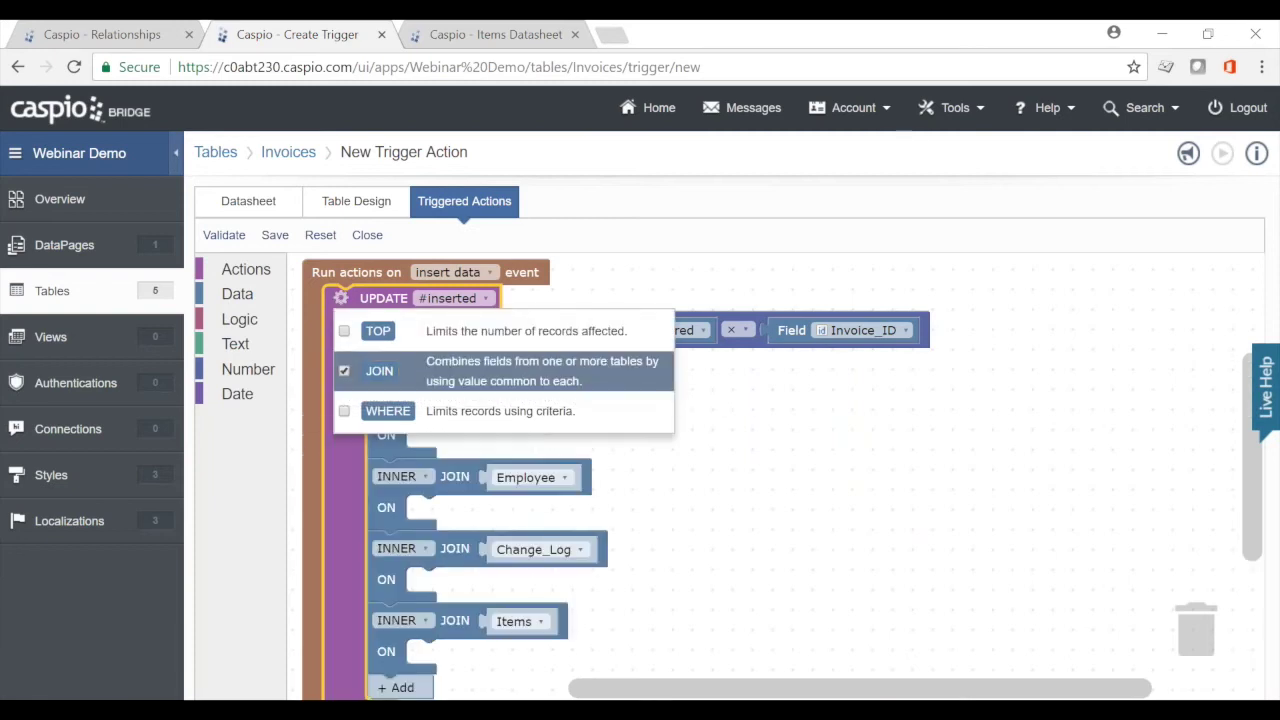
left_click(1045, 440)
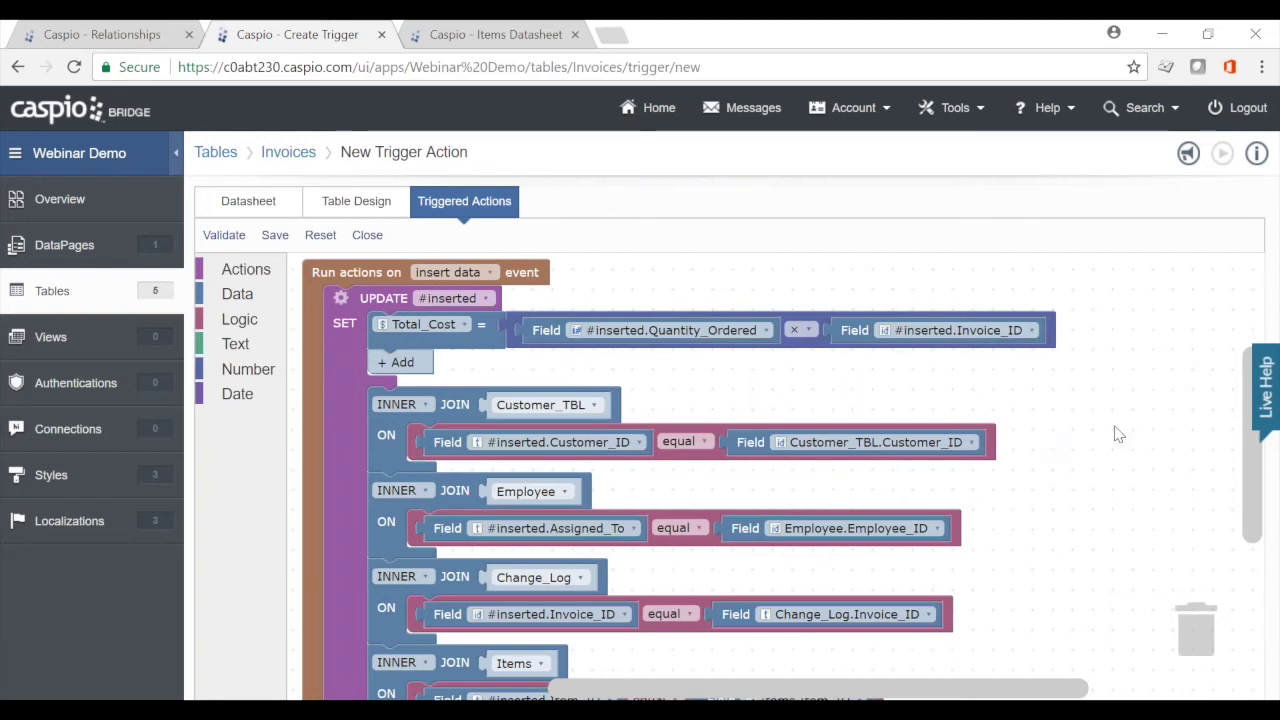
Delete the inner joins to Customer_TBL, Employee and Change_Log, keeping only the join to Items
left_click_drag(1256, 483, 1256, 518)
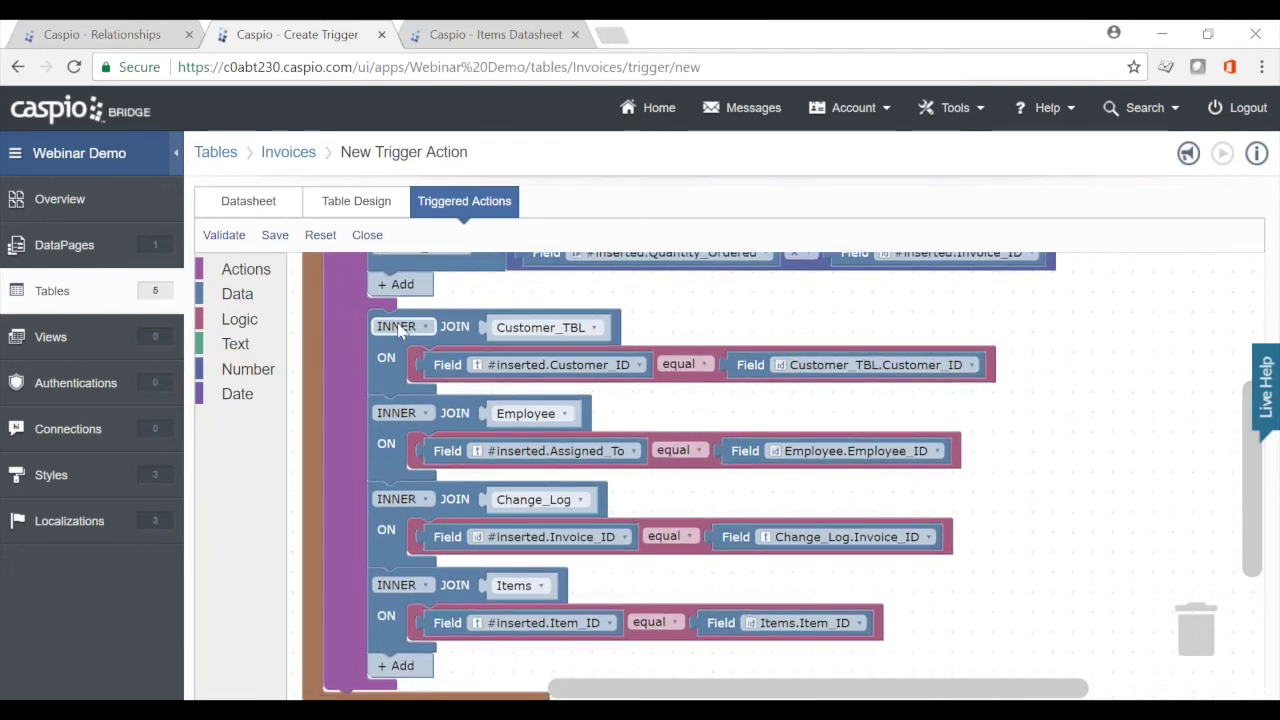
left_click(450, 587)
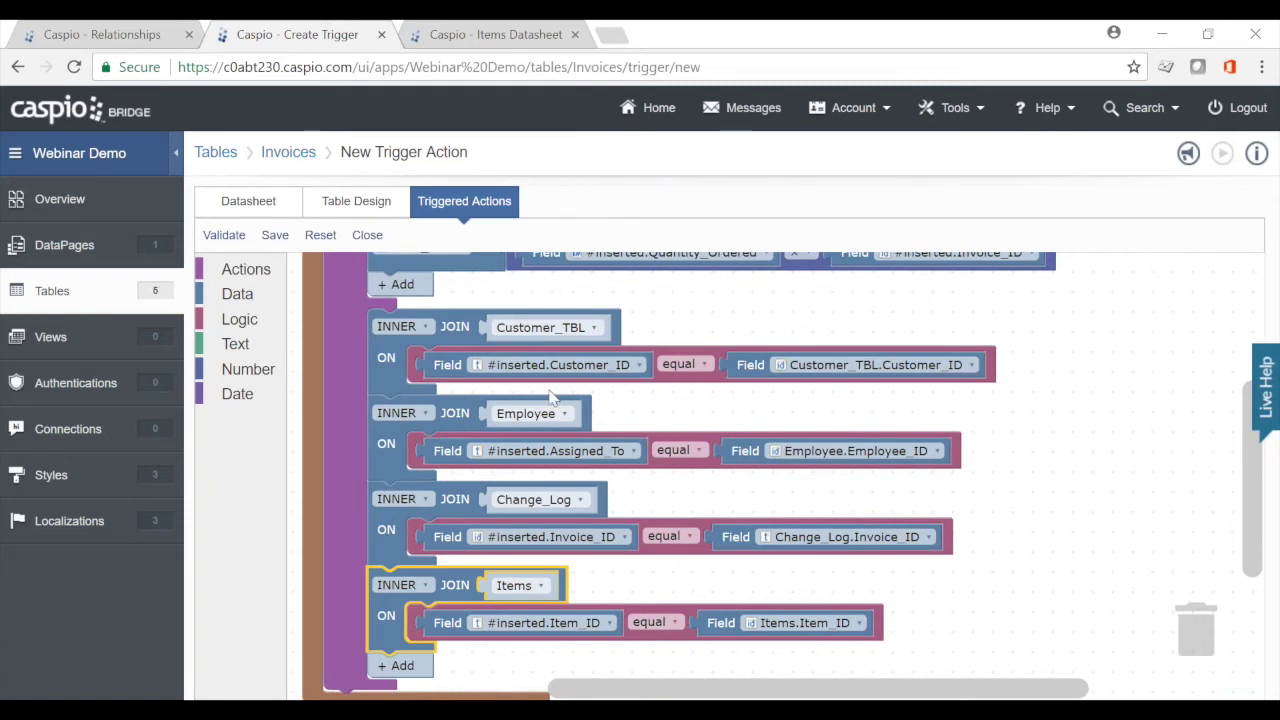
left_click(452, 324)
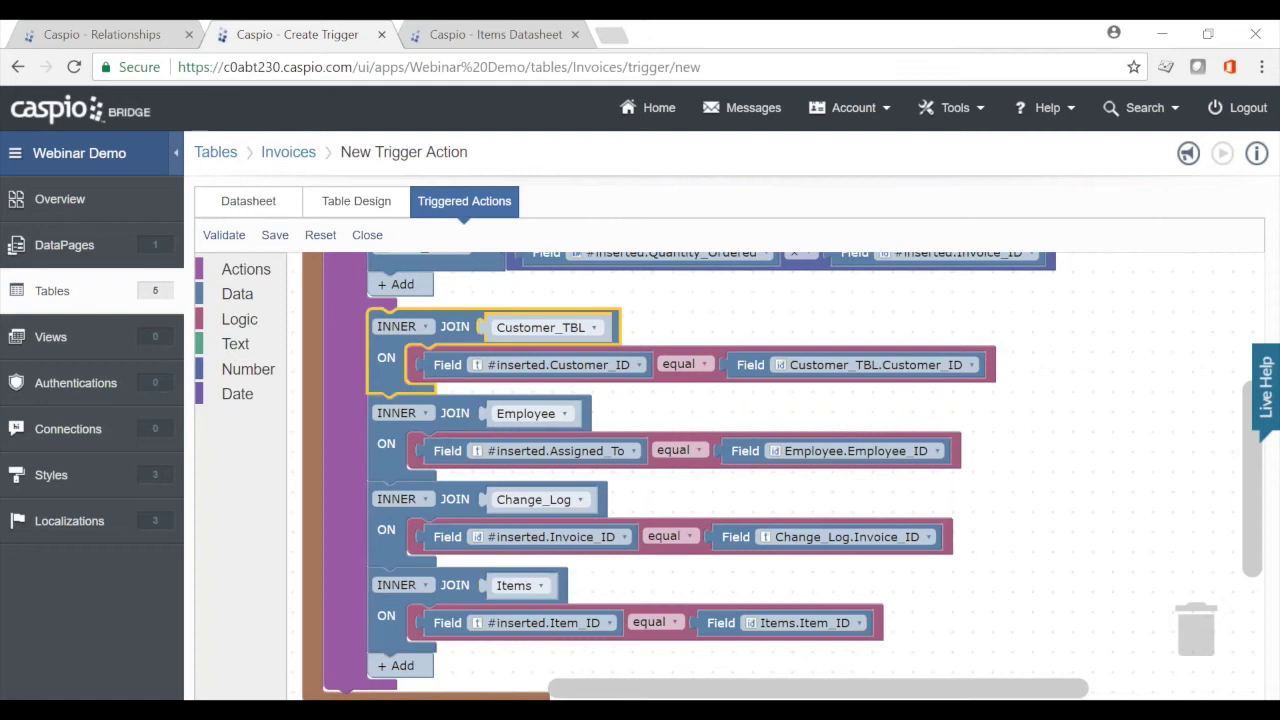
key("Delete")
left_click(452, 324)
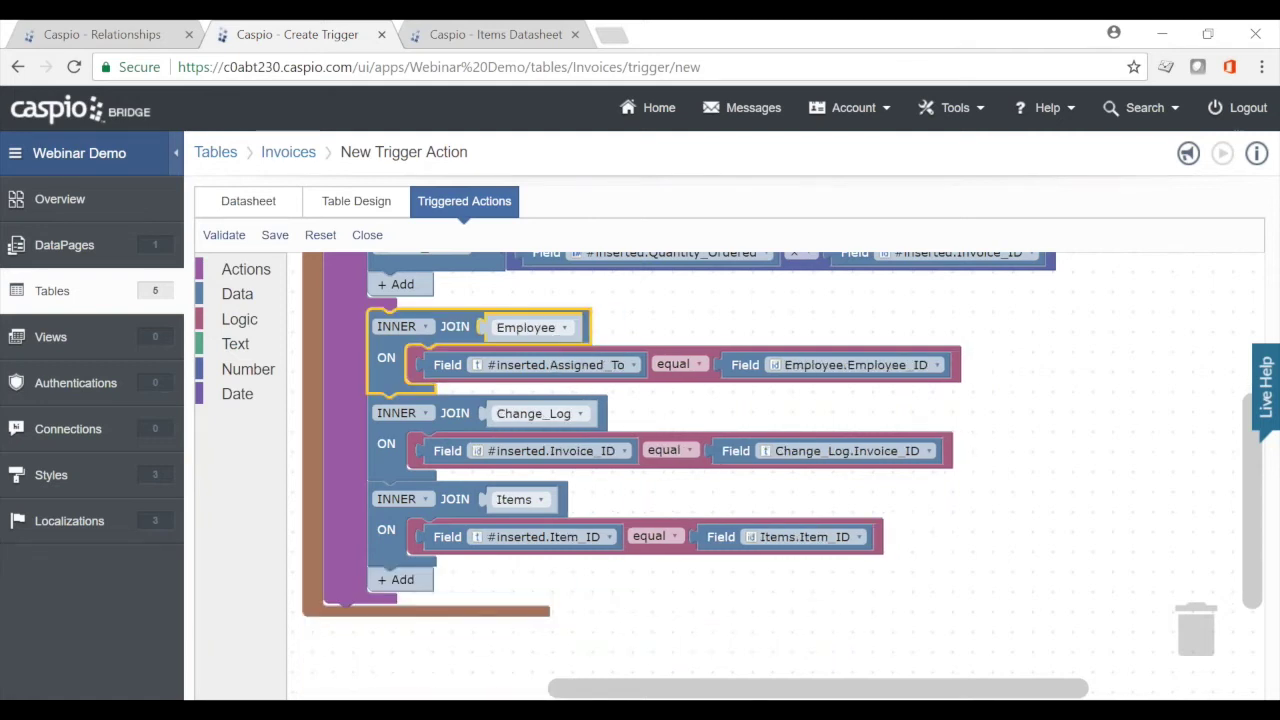
key("Delete")
left_click(600, 328)
key("Delete")
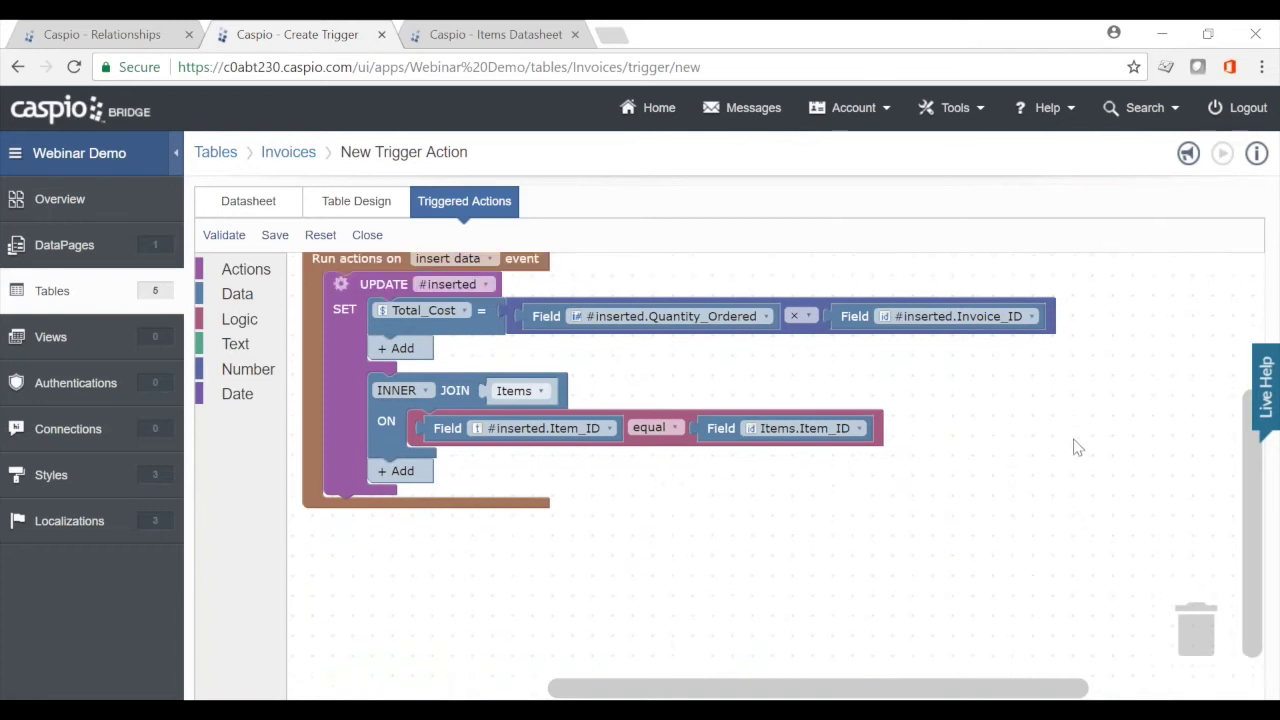
Set the second operand of the Total_Cost calculation to Items.Cost_Per_Unit and validate the triggered action
left_click(1010, 351)
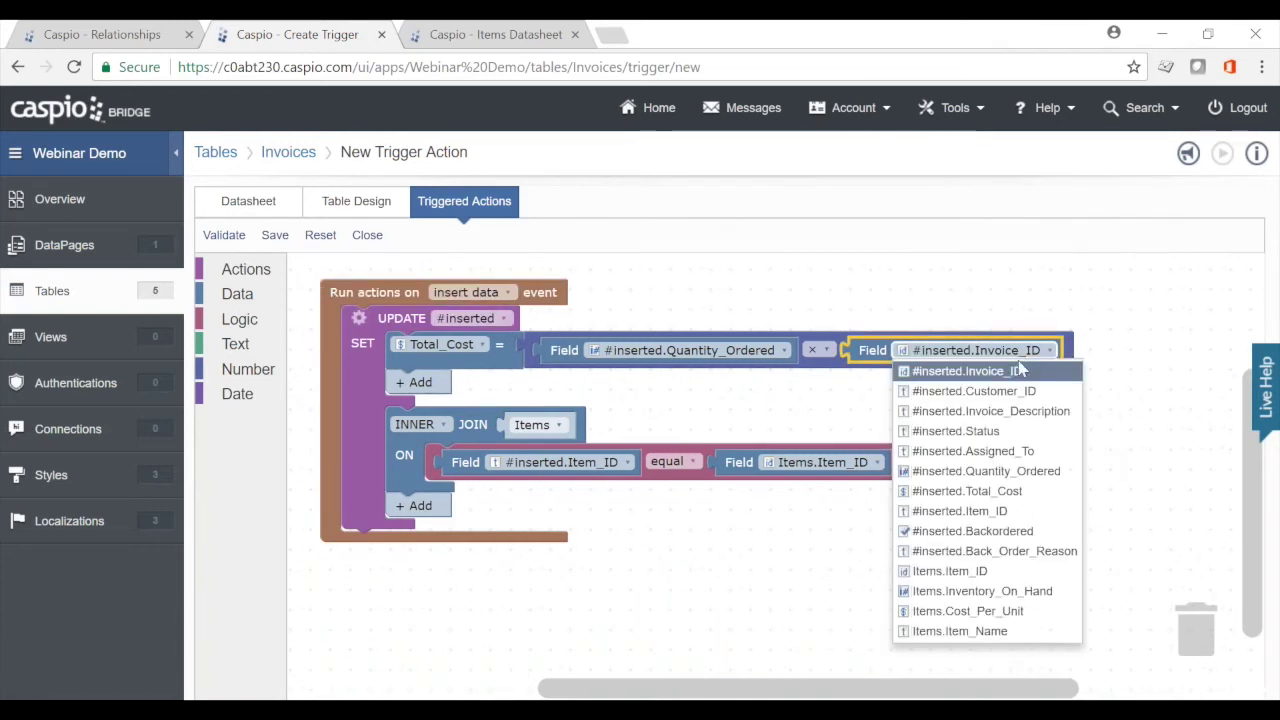
left_click(996, 618)
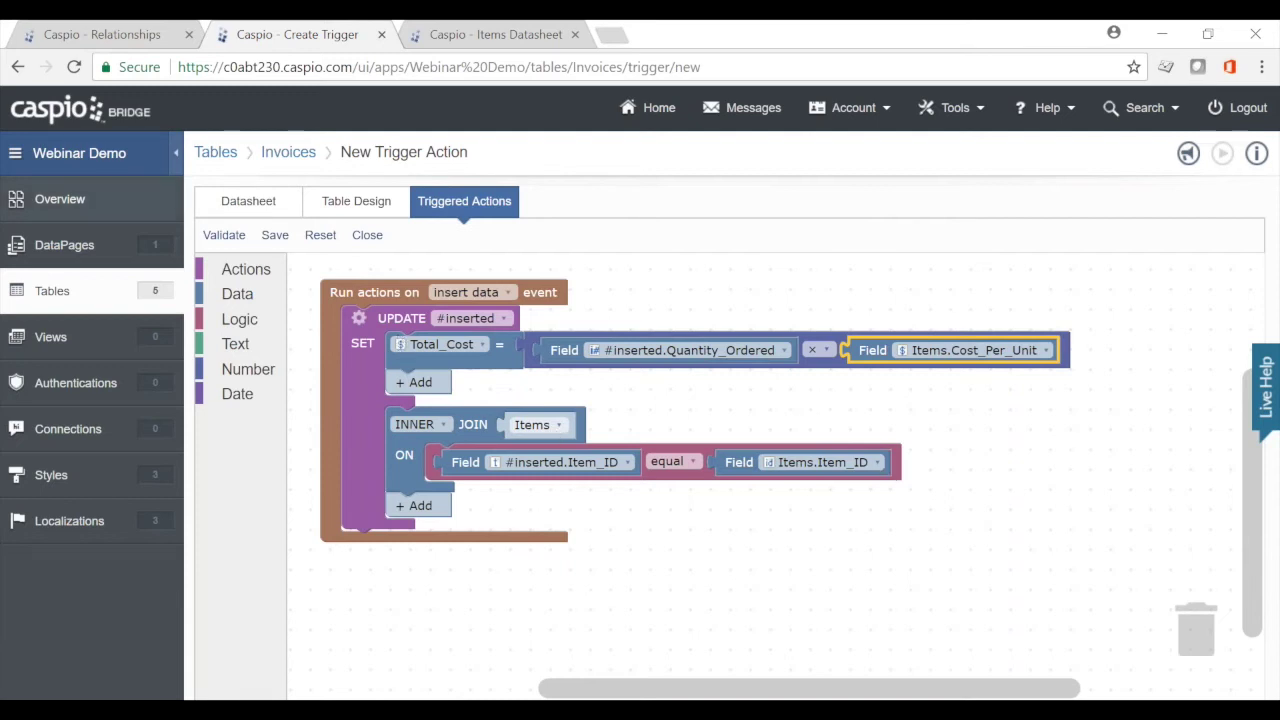
left_click(224, 235)
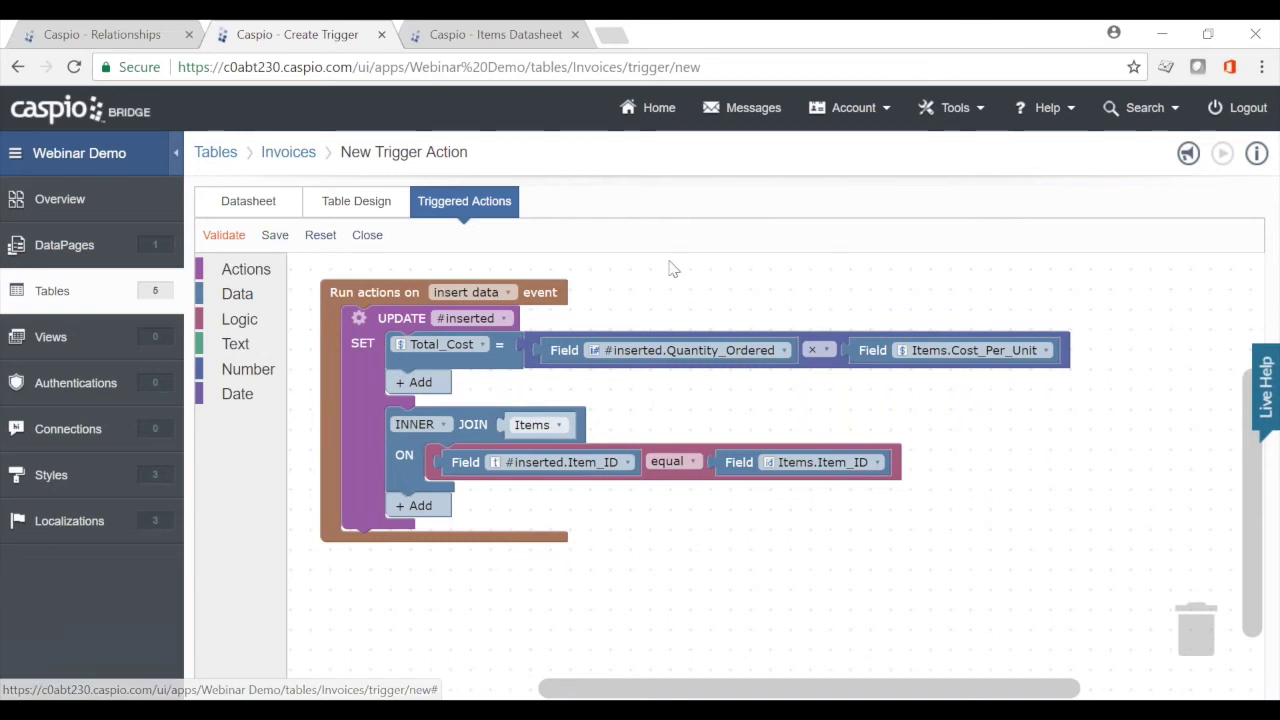
Test validation with the Items.Item_ID field detached from the join condition and inspect the error, then reattach the field and revalidate
left_click_drag(727, 462, 746, 566)
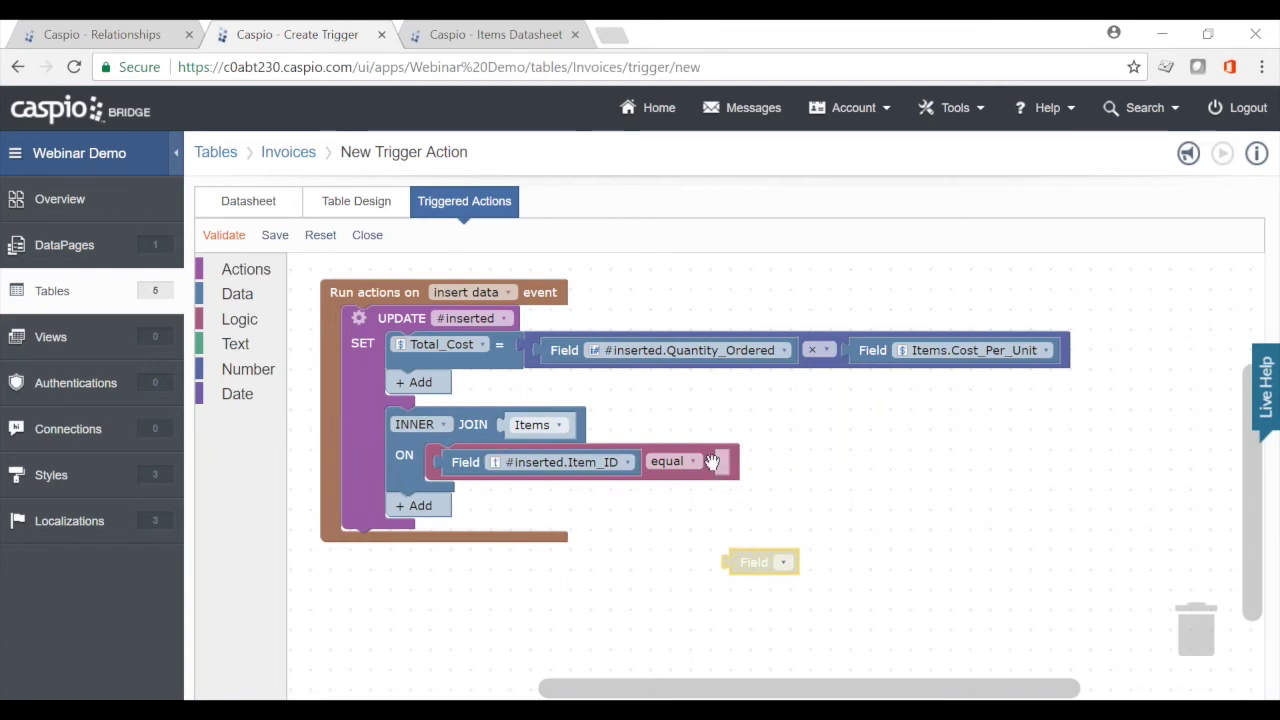
left_click(224, 235)
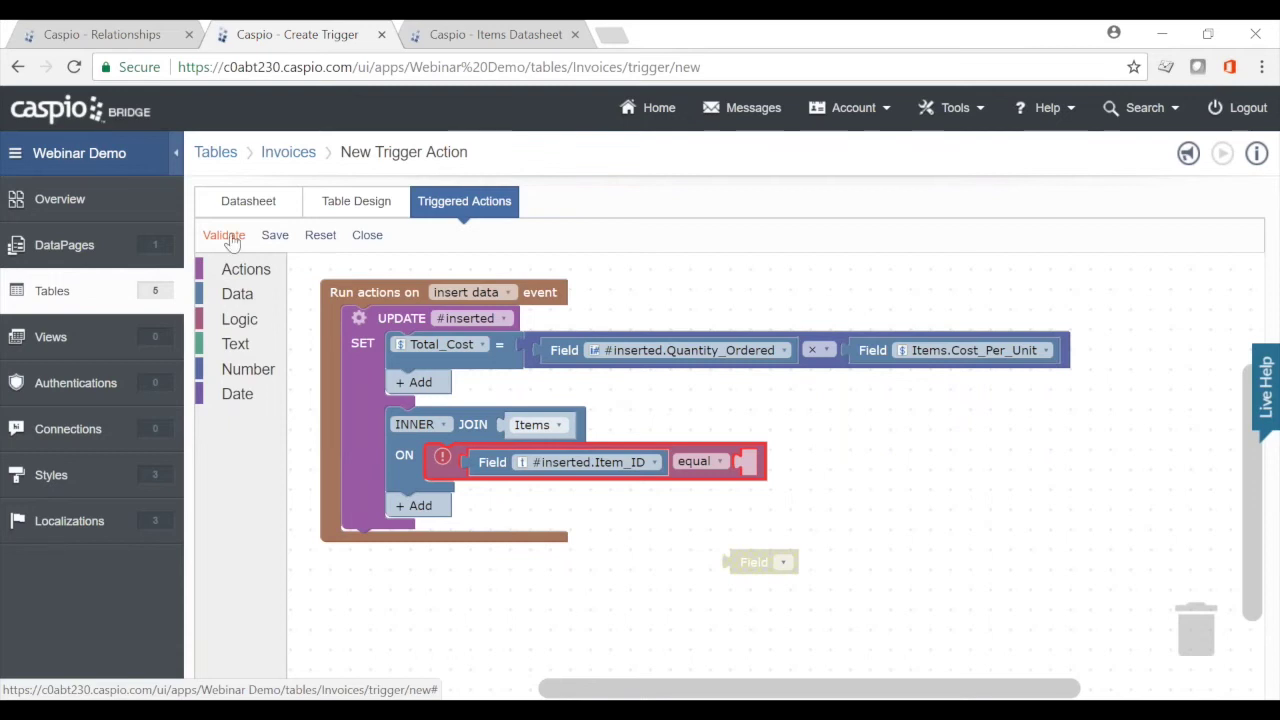
left_click(445, 460)
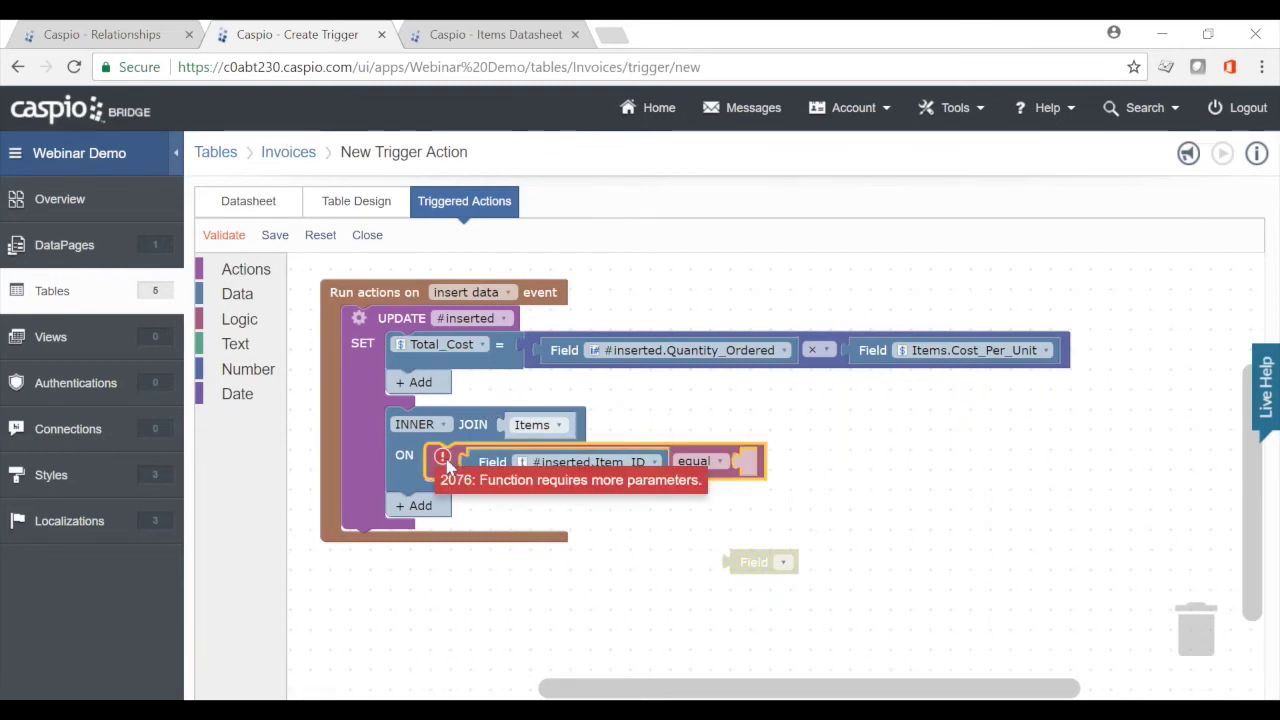
left_click(771, 514)
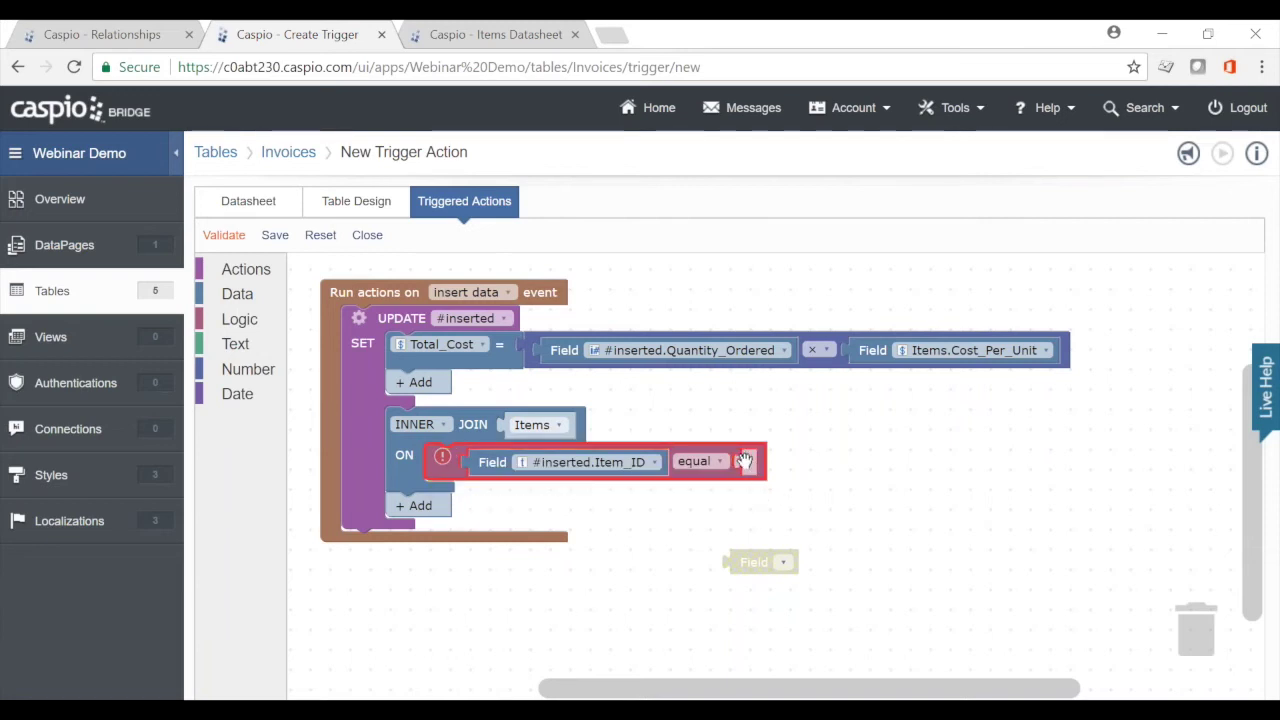
left_click_drag(737, 563, 762, 476)
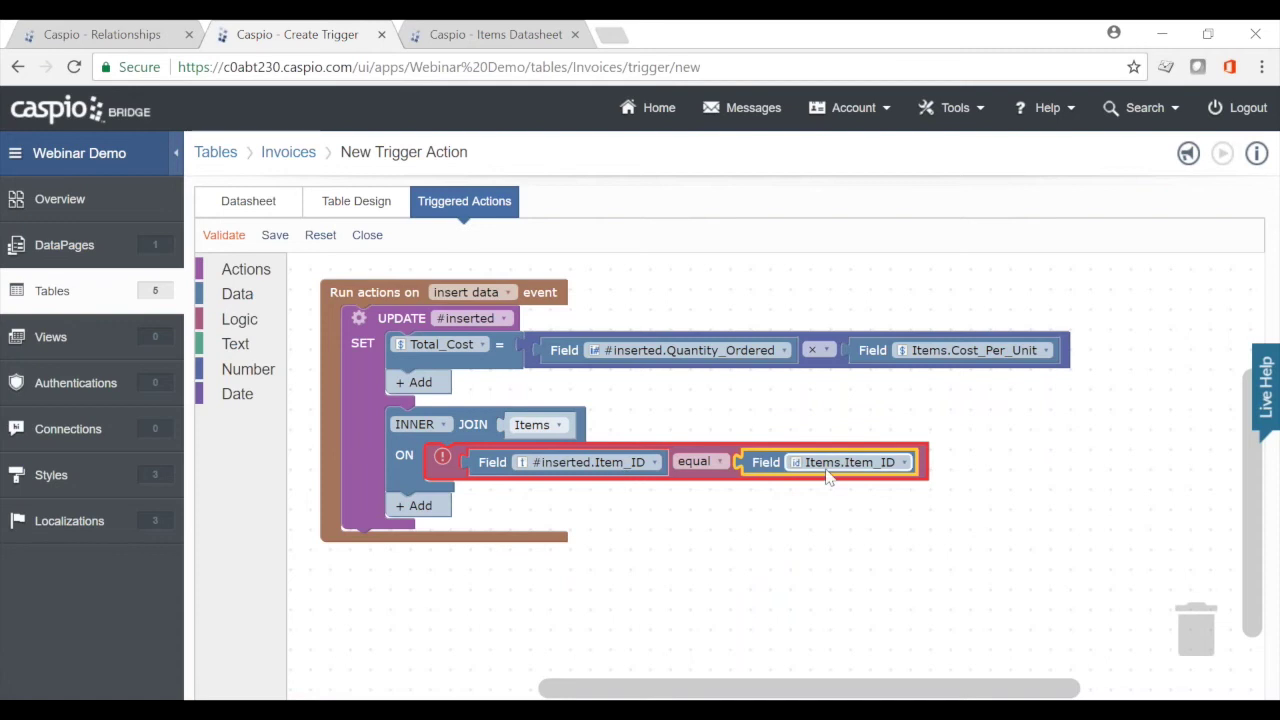
left_click(223, 238)
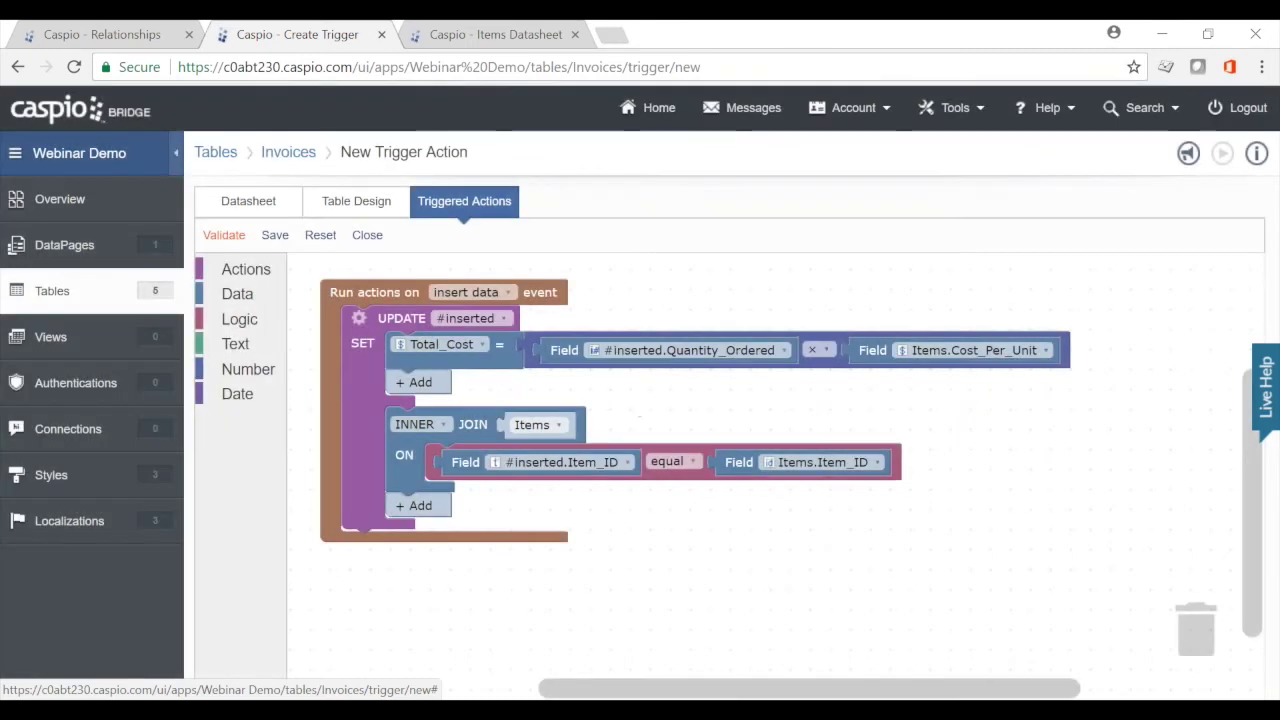
Save the triggered action as "New On Insert - Calculate Total Cost" and enable it
left_click(275, 235)
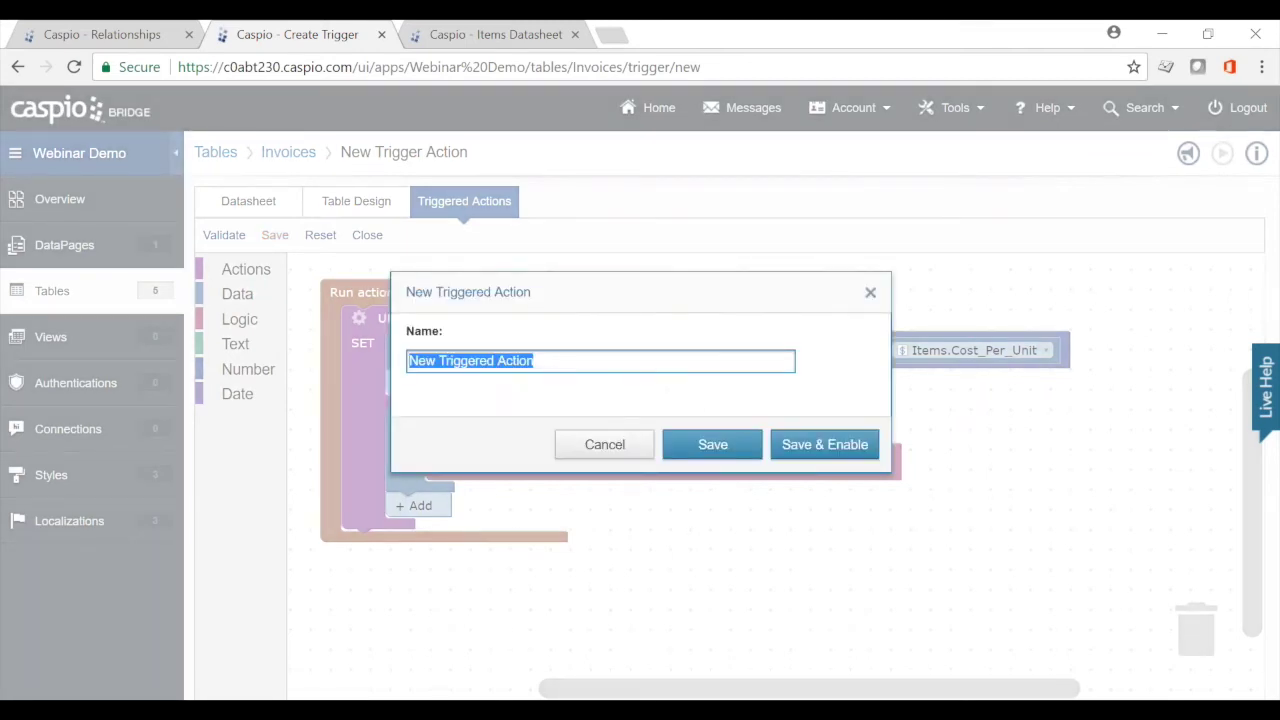
type("New O n")
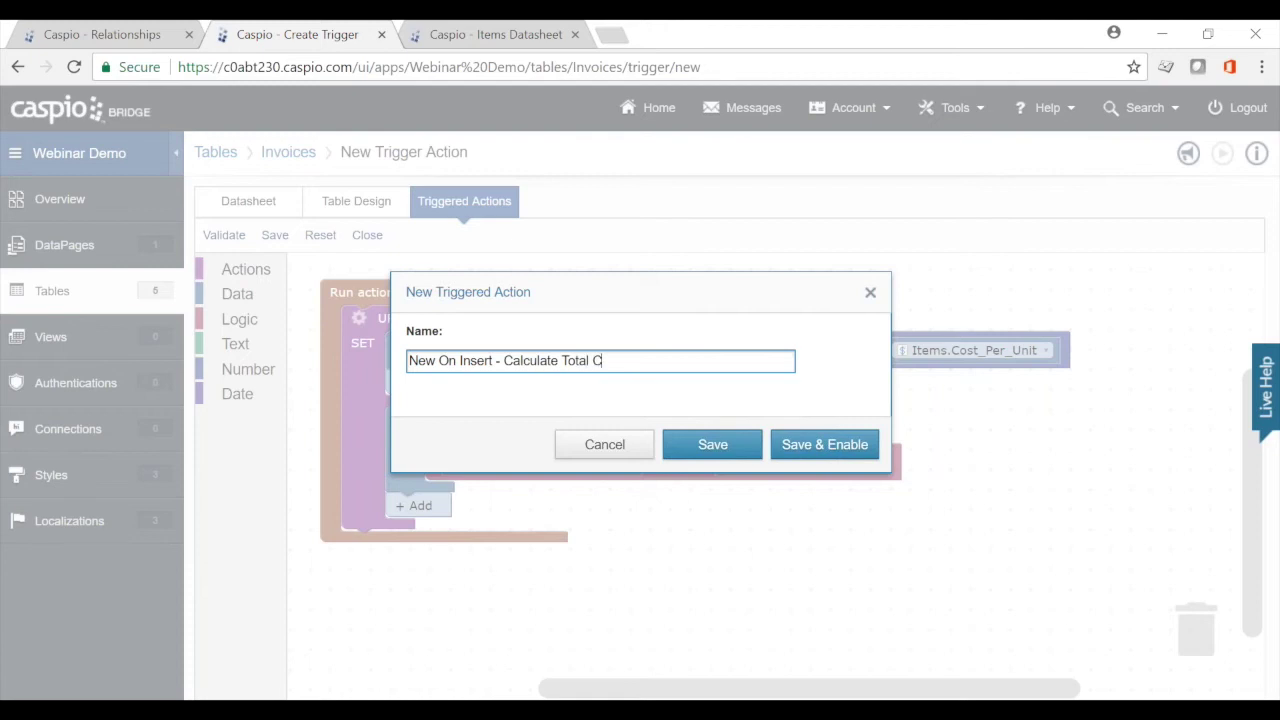
left_click(746, 449)
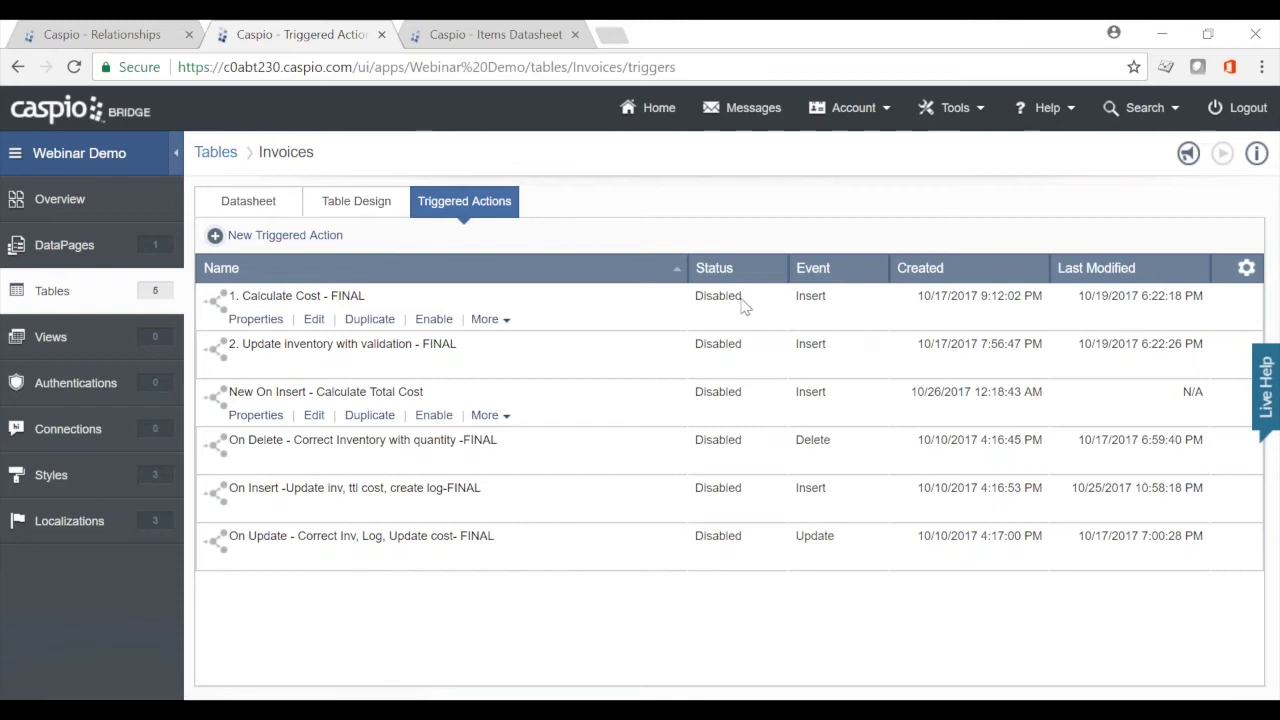
left_click(432, 415)
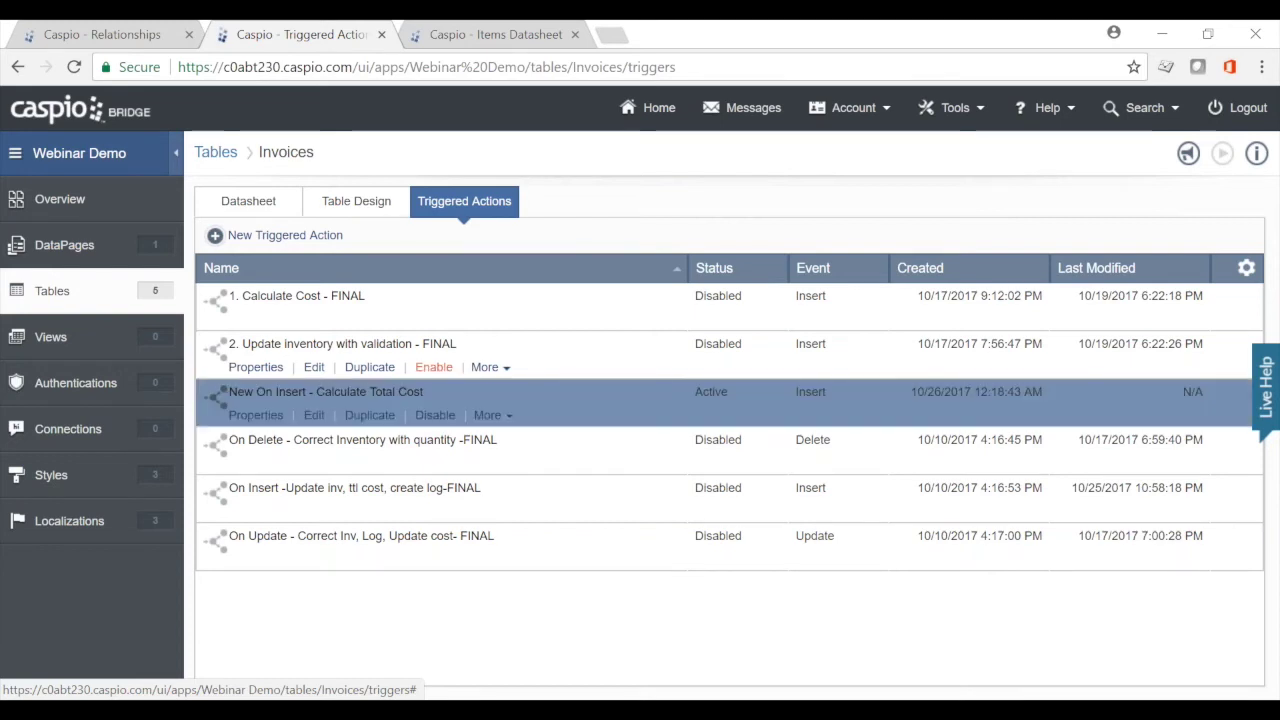
Start enabling the "2. Update inventory with validation - FINAL" action and cancel at the confirmation
left_click(433, 367)
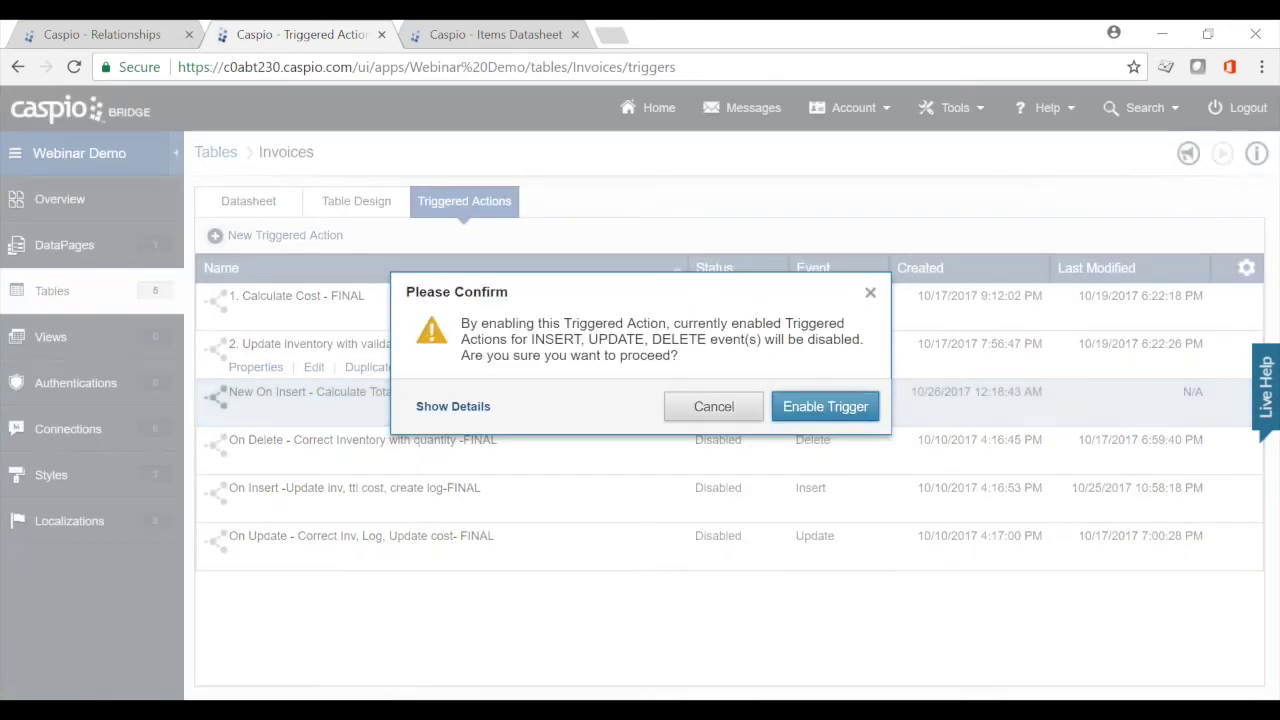
left_click(718, 409)
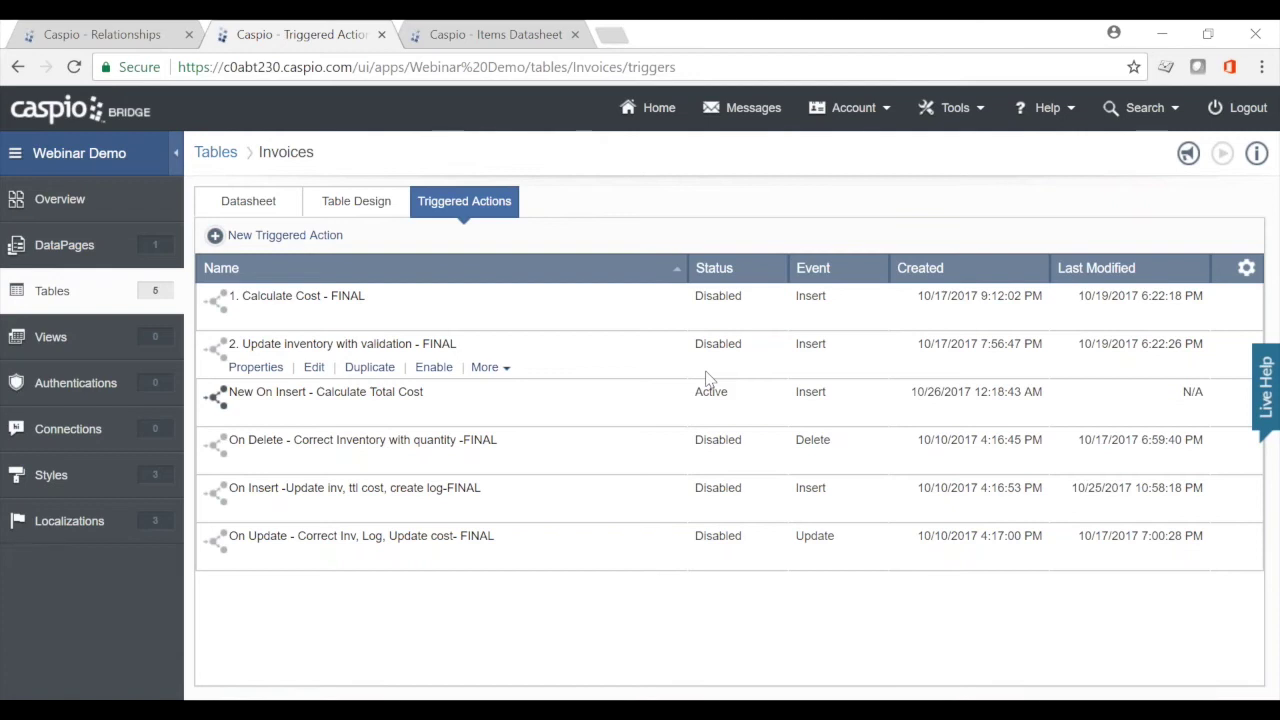
mouse_move(350, 412)
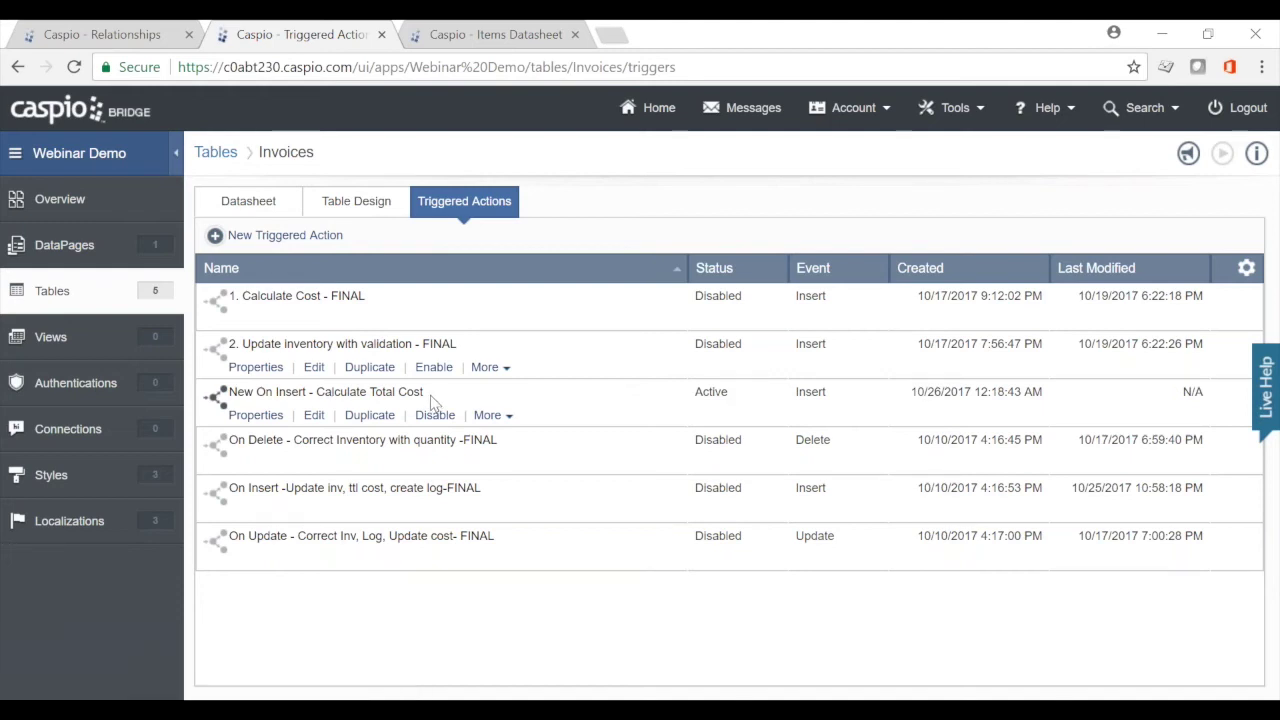
Review the Cost_Per_Unit values in the Items datasheet and open the Invoices table's datasheet
left_click(494, 35)
left_click(282, 294)
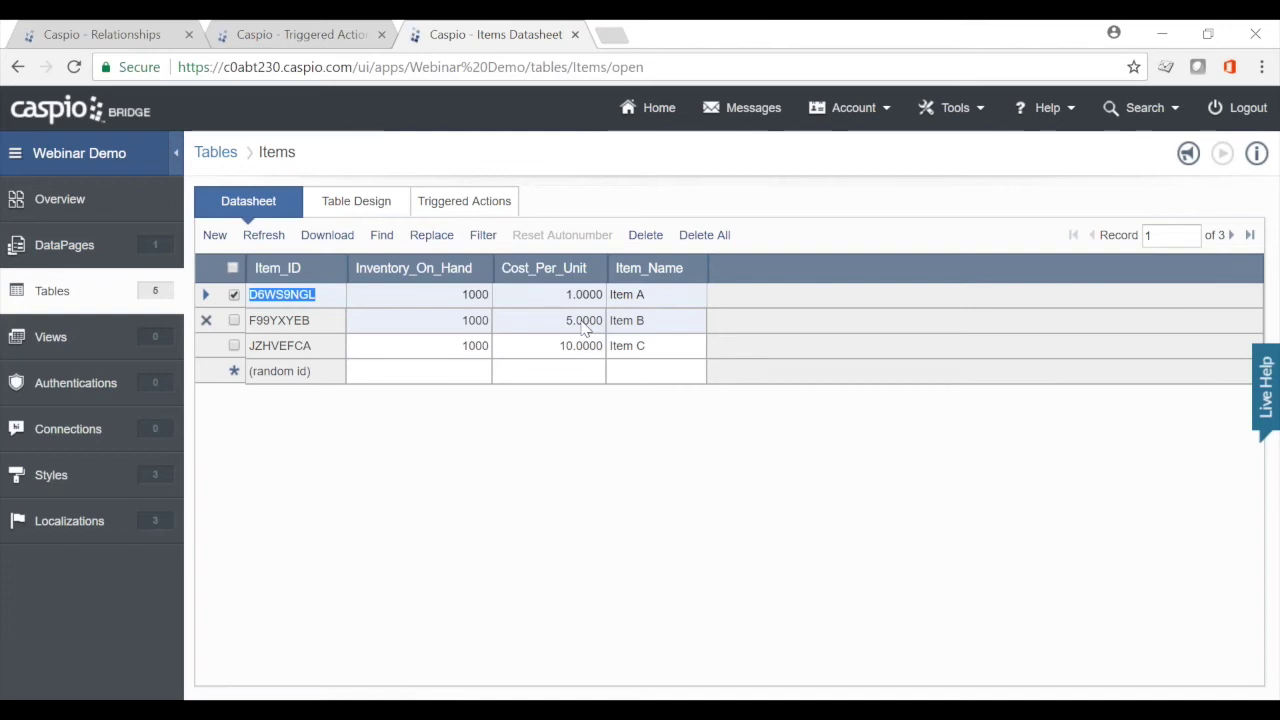
left_click(303, 40)
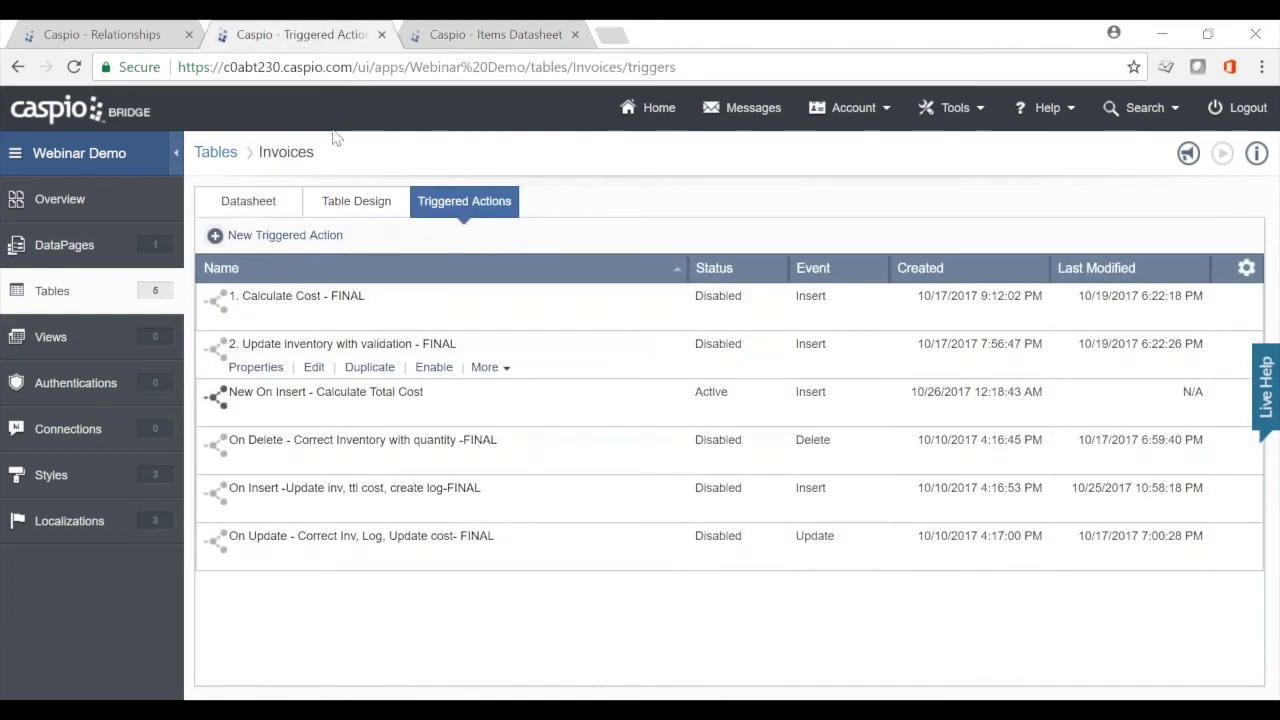
left_click(214, 152)
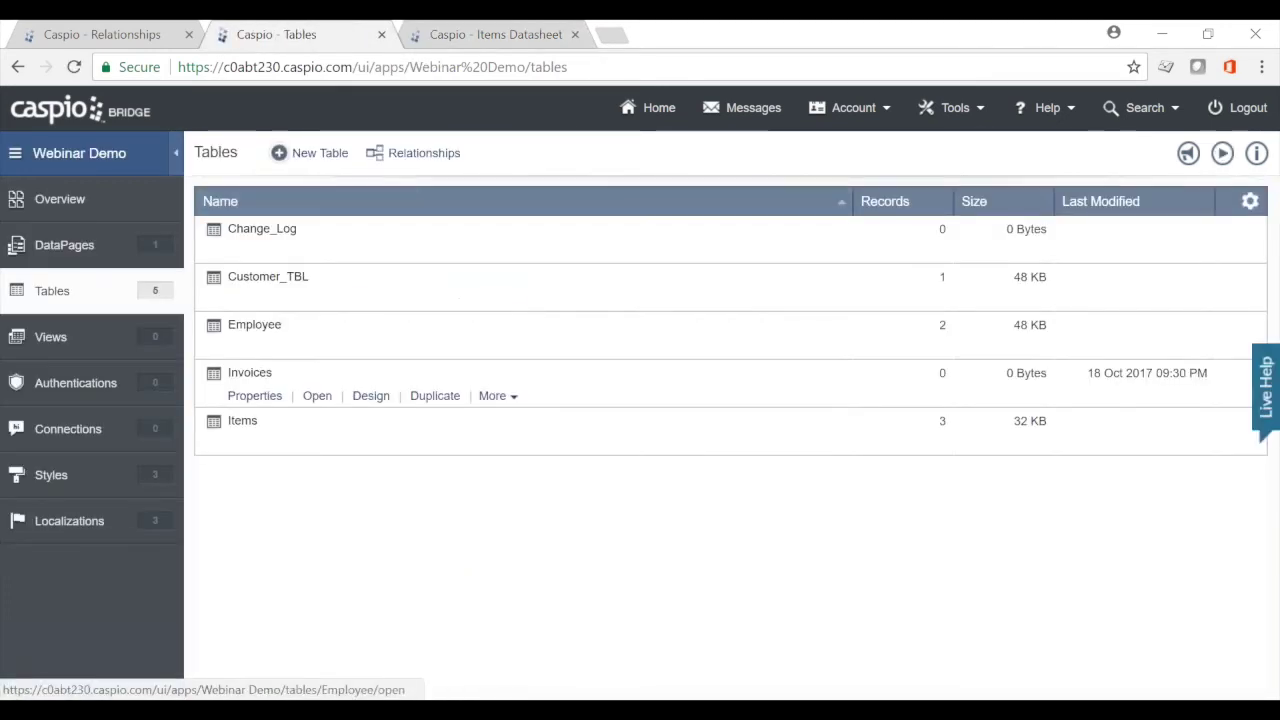
left_click(318, 397)
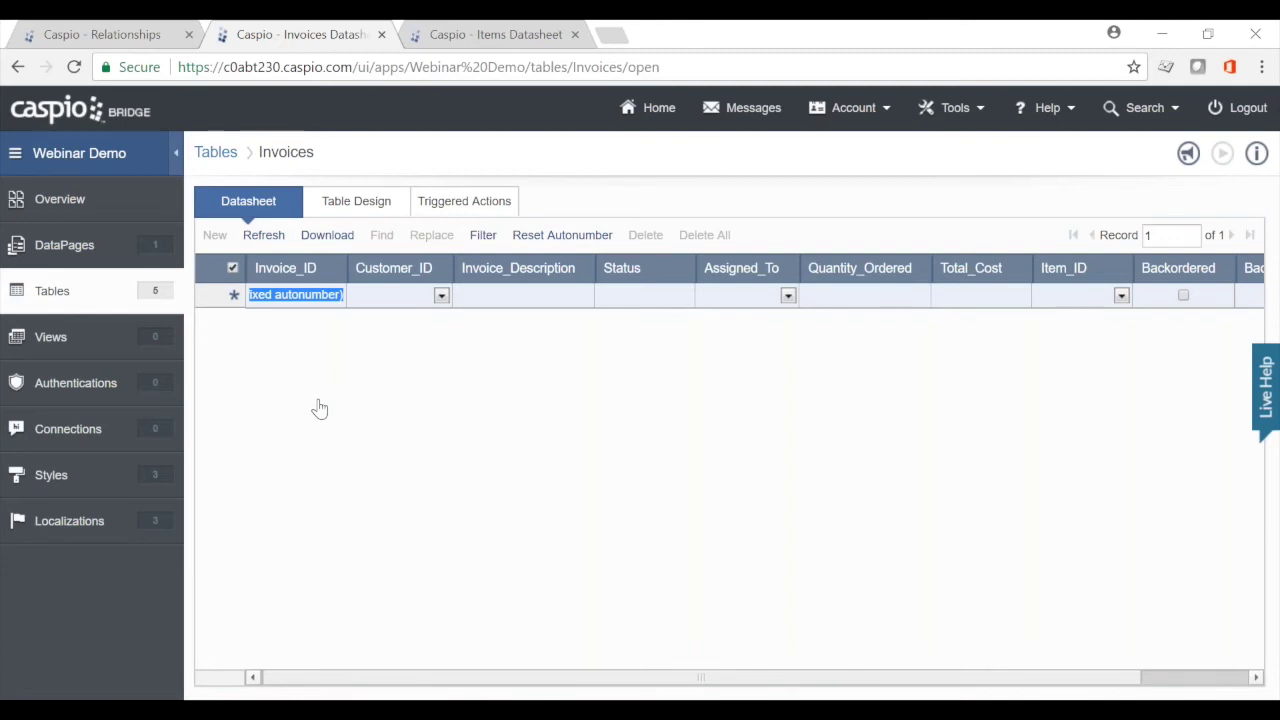
Start a new Invoices record by choosing the customer, with description "New Test" and status "New"
left_click(441, 296)
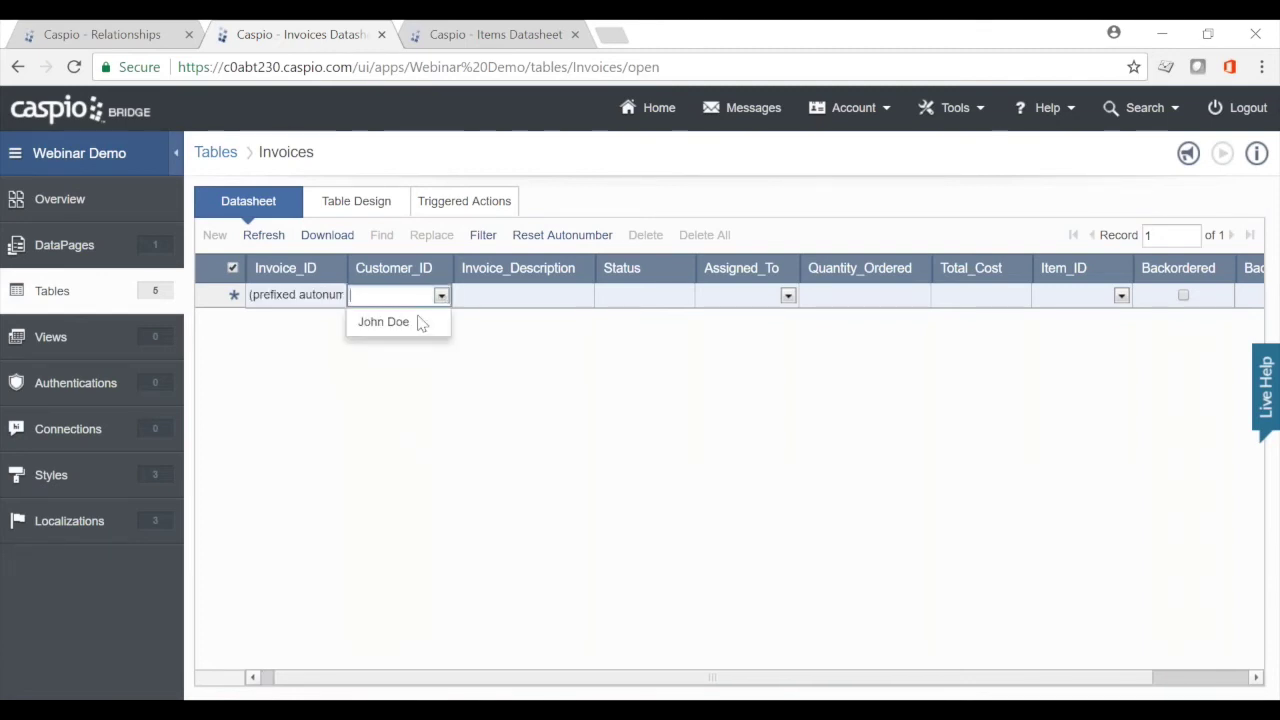
left_click(420, 323)
left_click(554, 298)
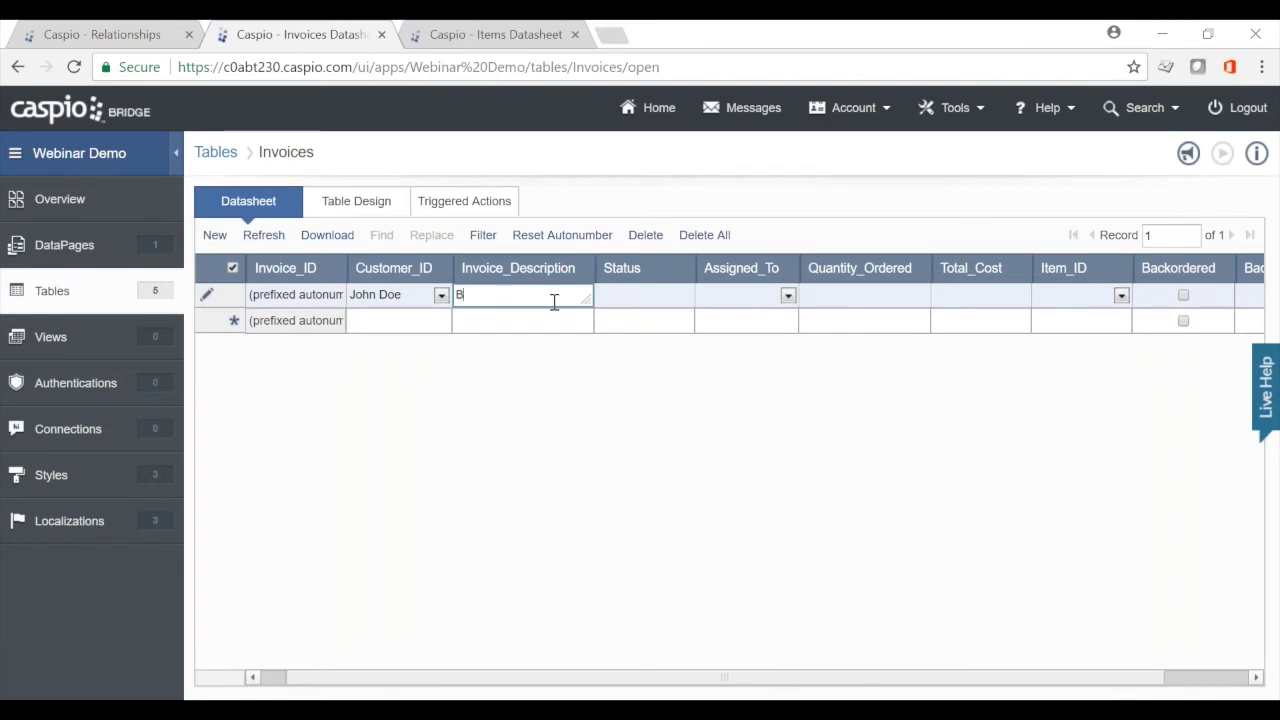
type("New Test")
left_click(628, 296)
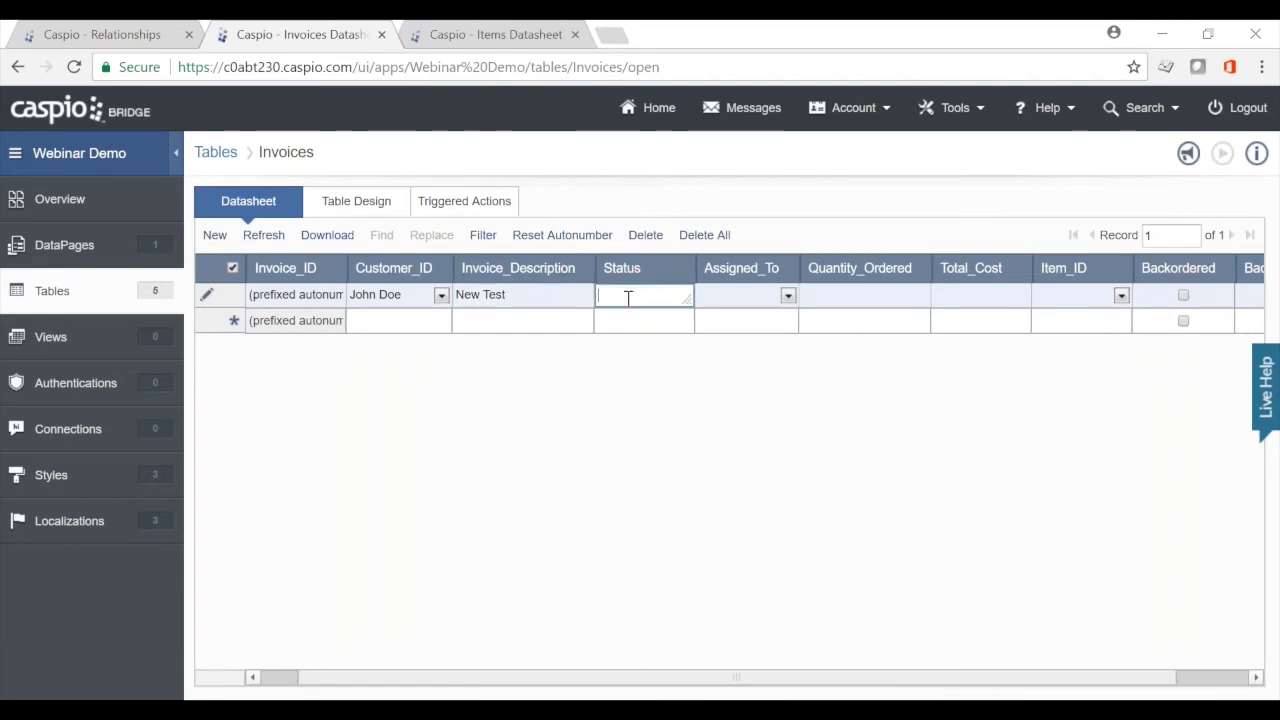
type("New")
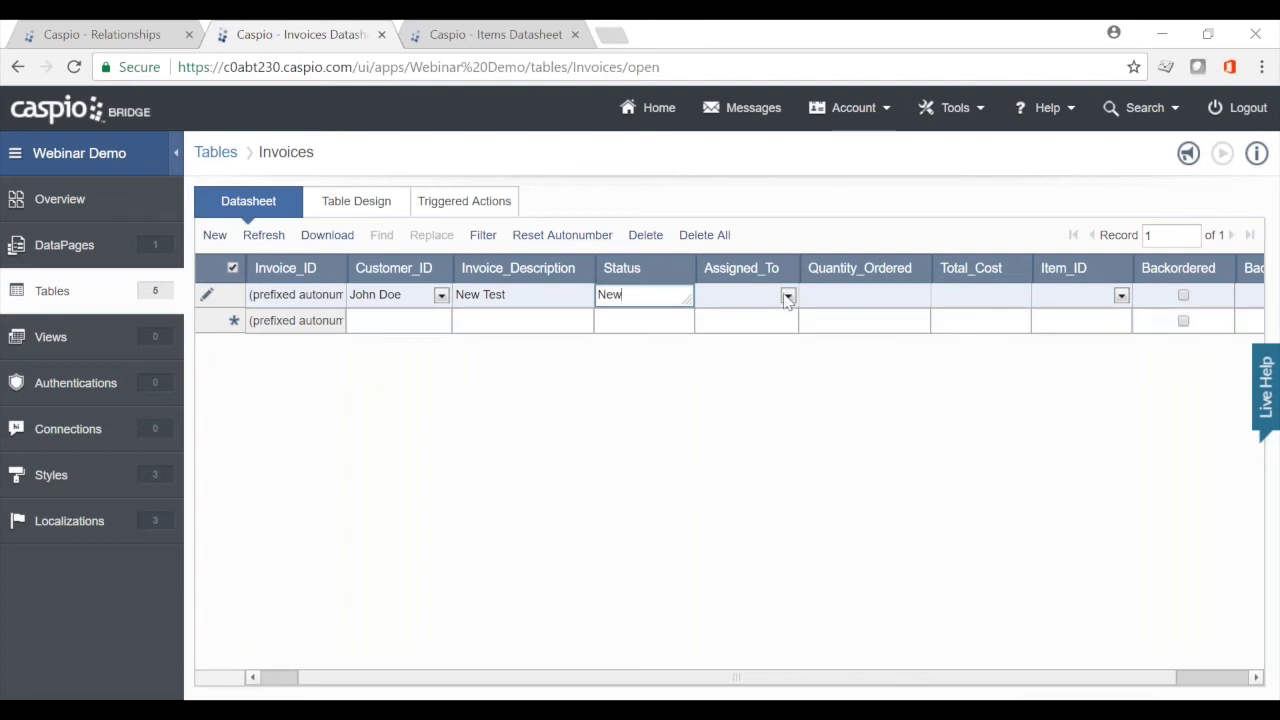
Assign the new invoice to Caspio, set Quantity_Ordered to 150 and Item_ID to Item B, and commit the record
left_click(740, 295)
left_click(716, 322)
left_click(867, 301)
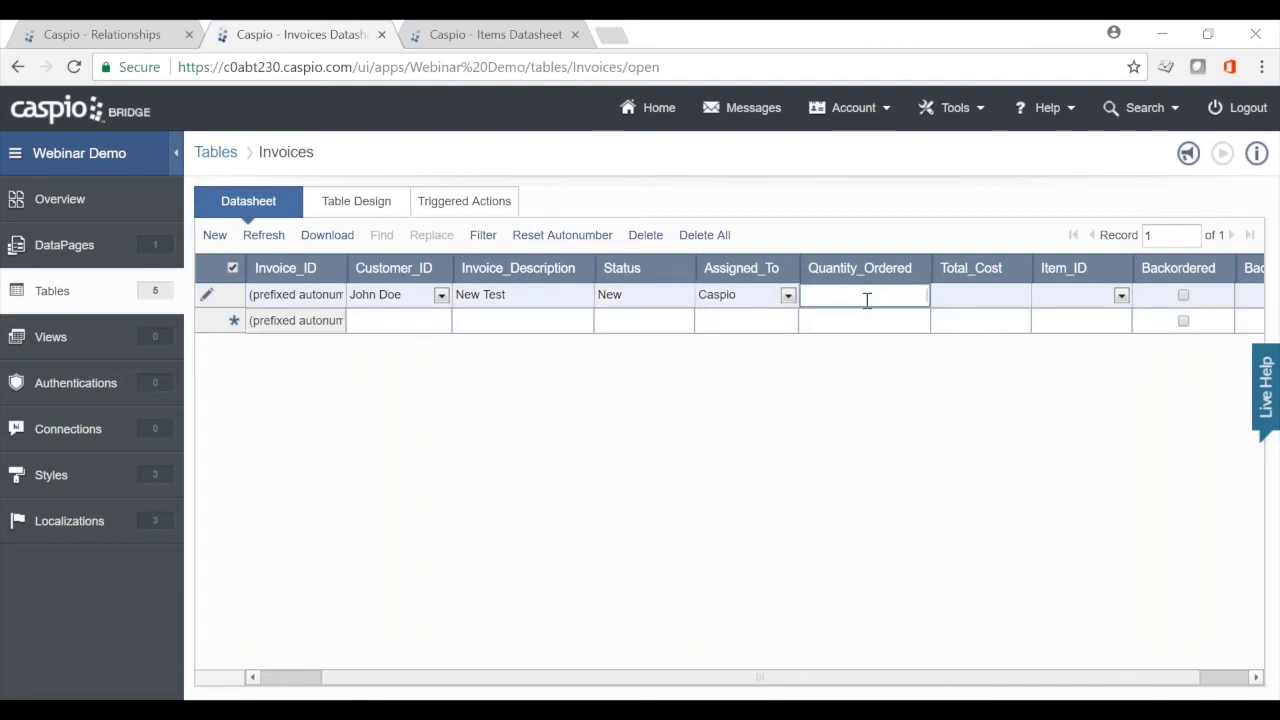
type("150")
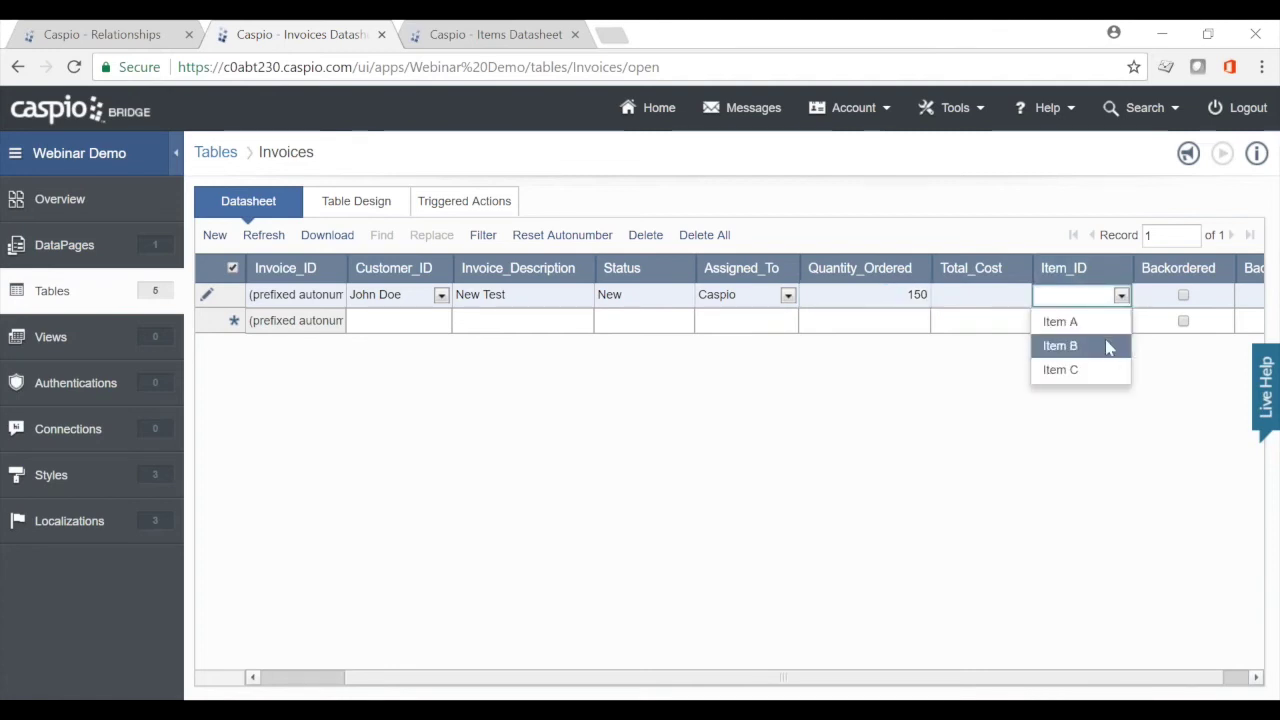
left_click(1106, 346)
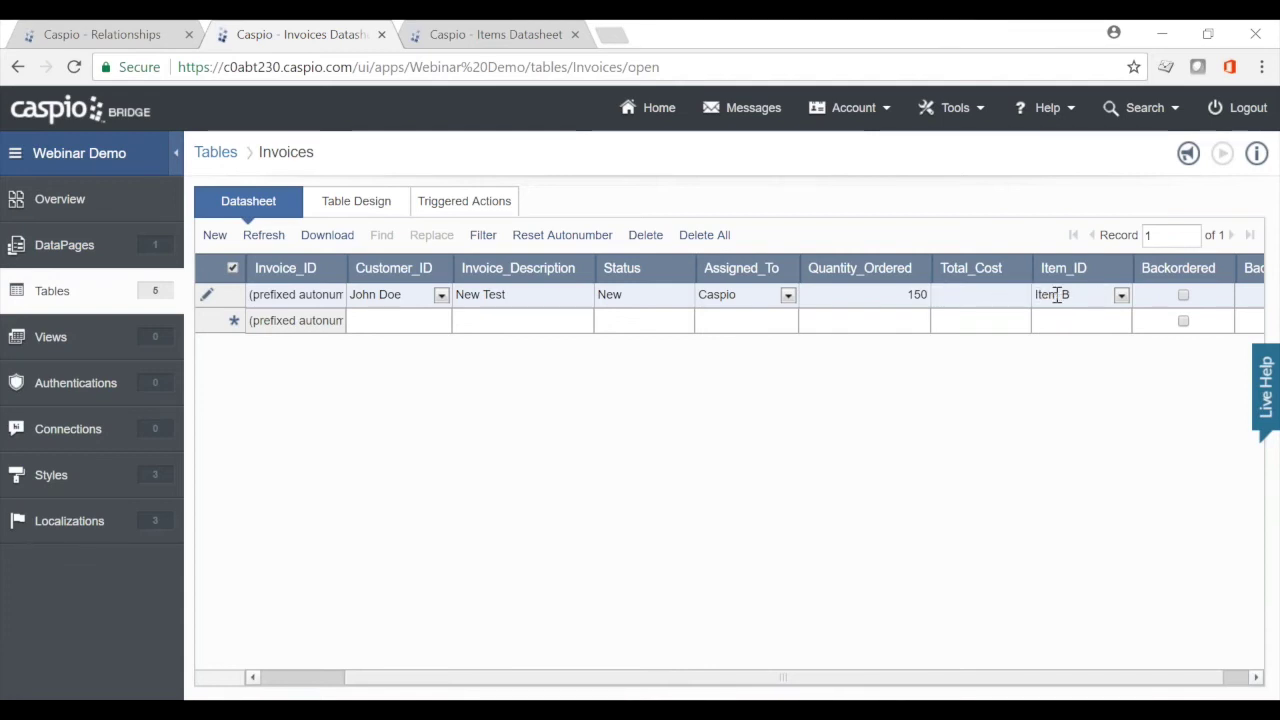
left_click(838, 320)
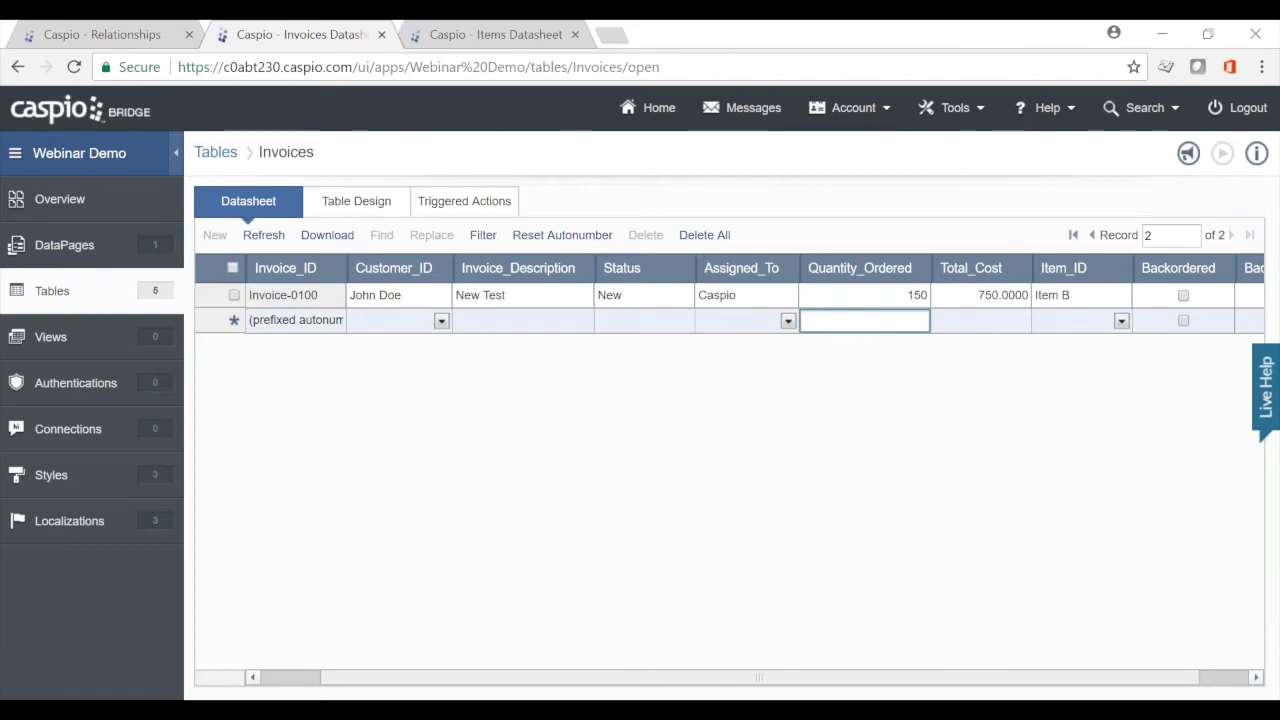
Compare the test invoice's quantity and total cost with Item B's Cost_Per_Unit and Inventory_On_Hand in the Items datasheet
left_click(495, 34)
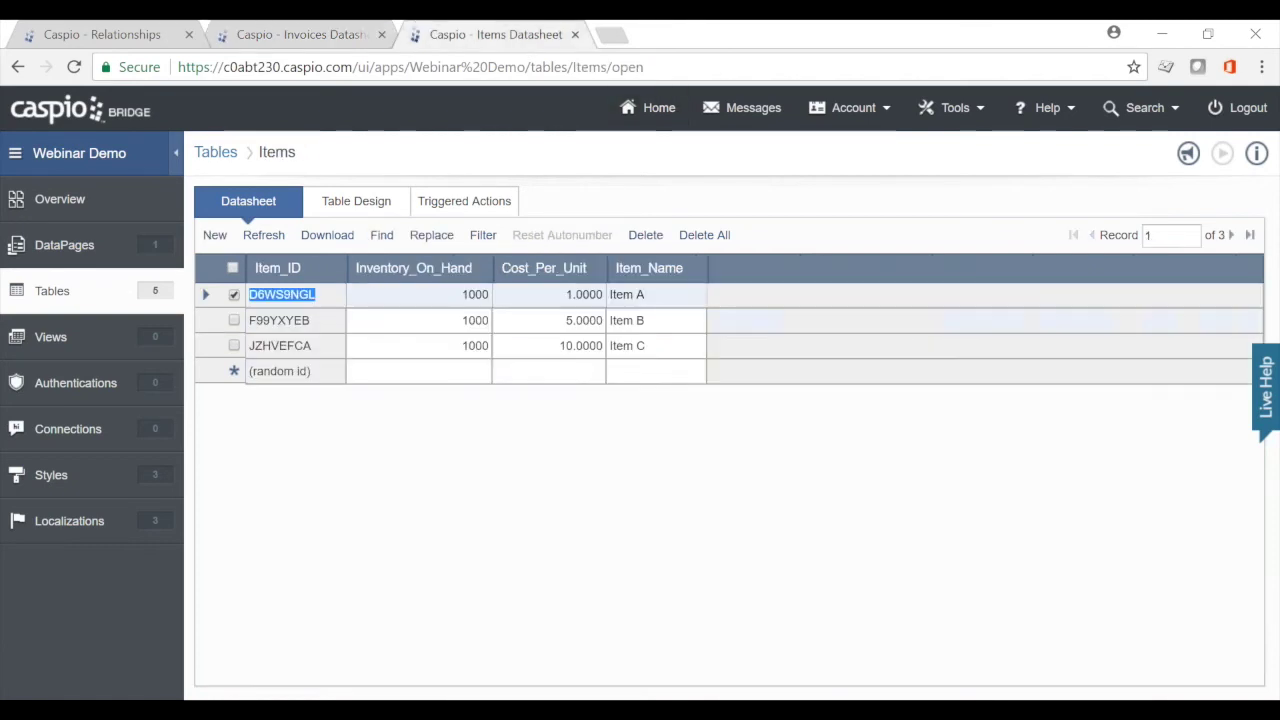
left_click(250, 36)
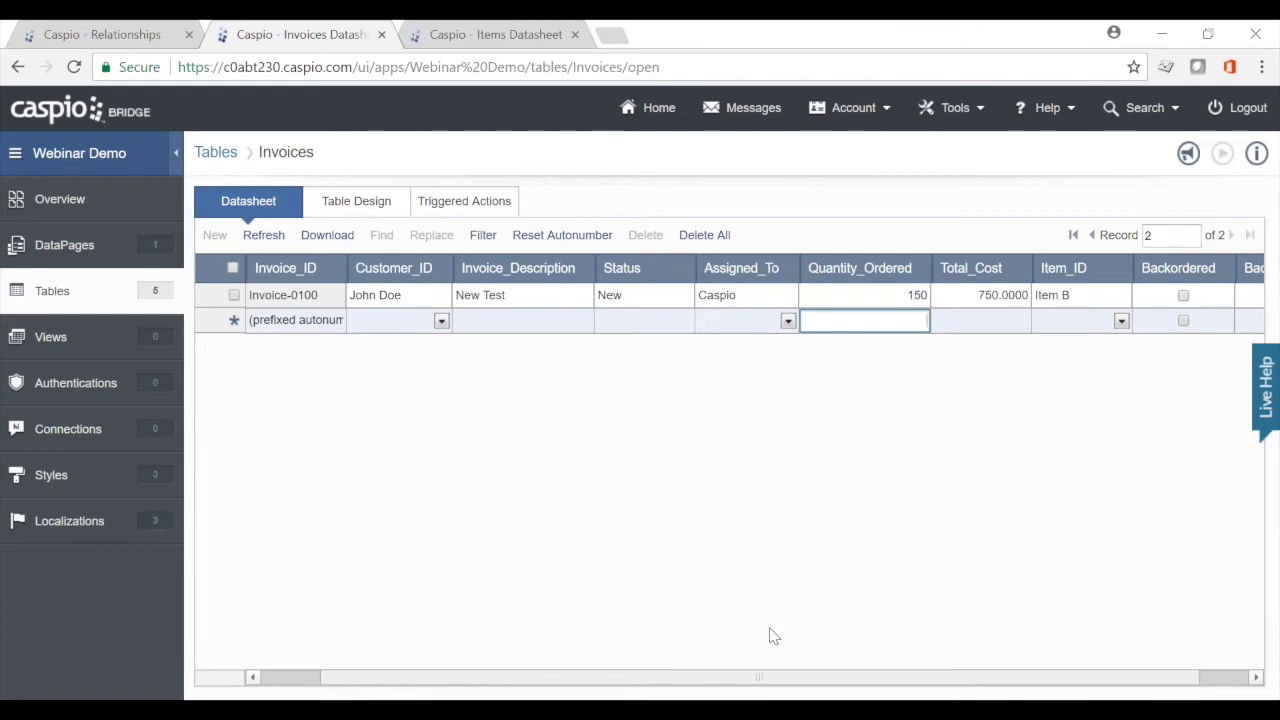
left_click(895, 292)
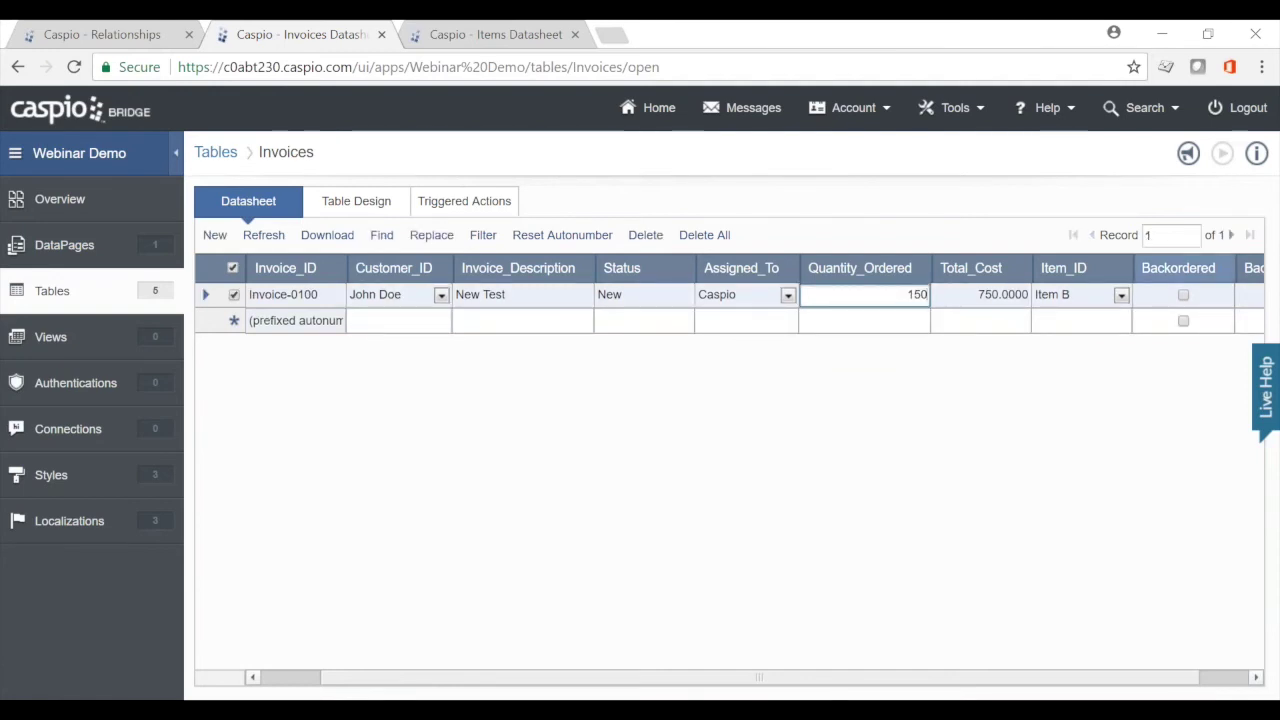
left_click(490, 40)
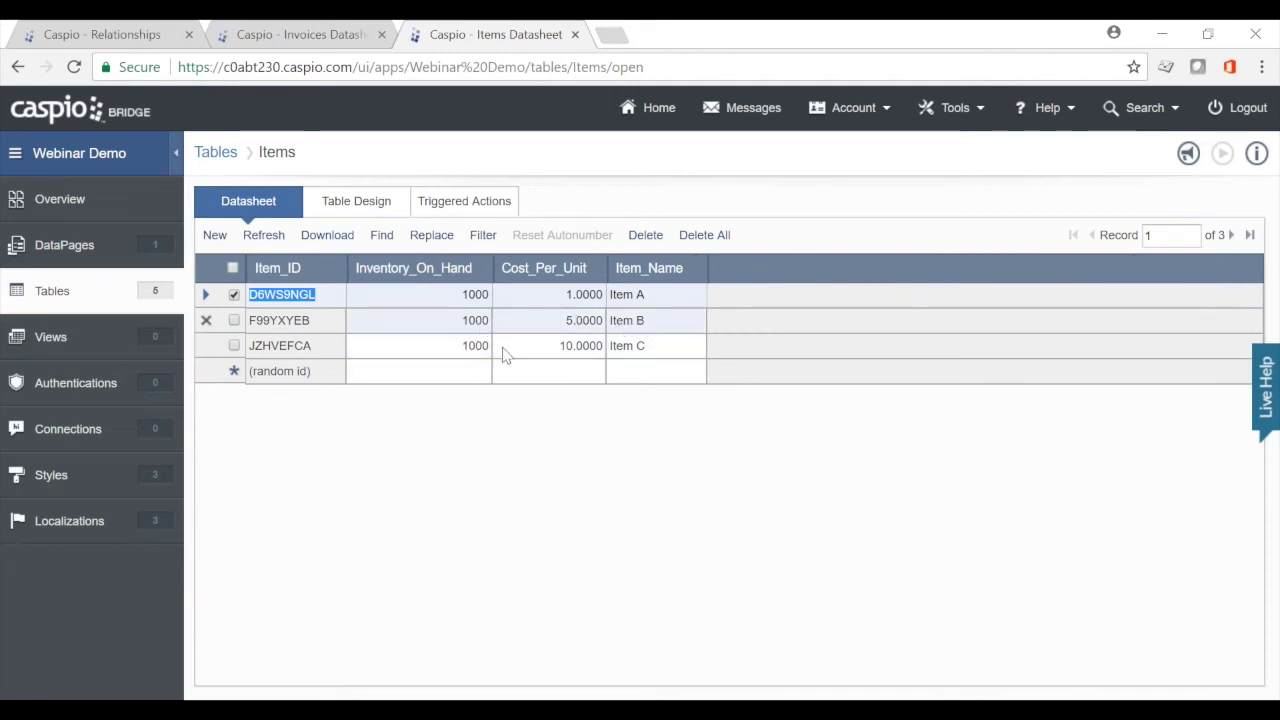
left_click(468, 320)
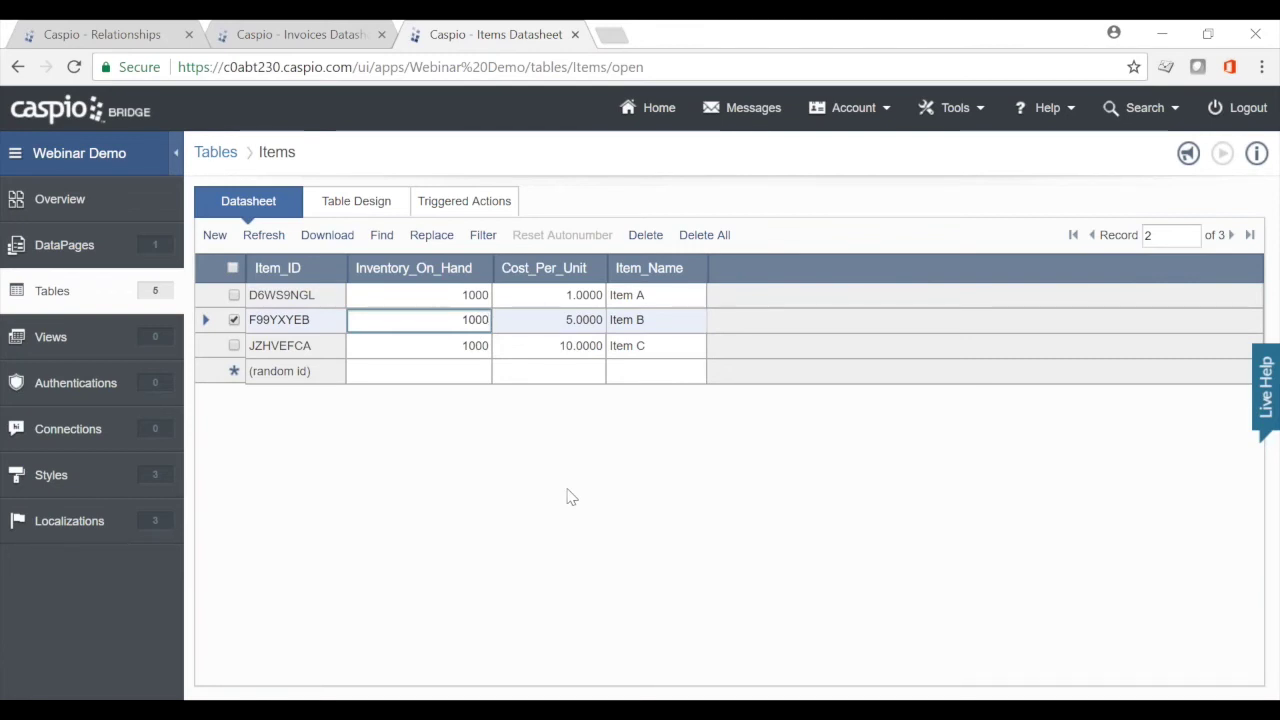
double_click(470, 320)
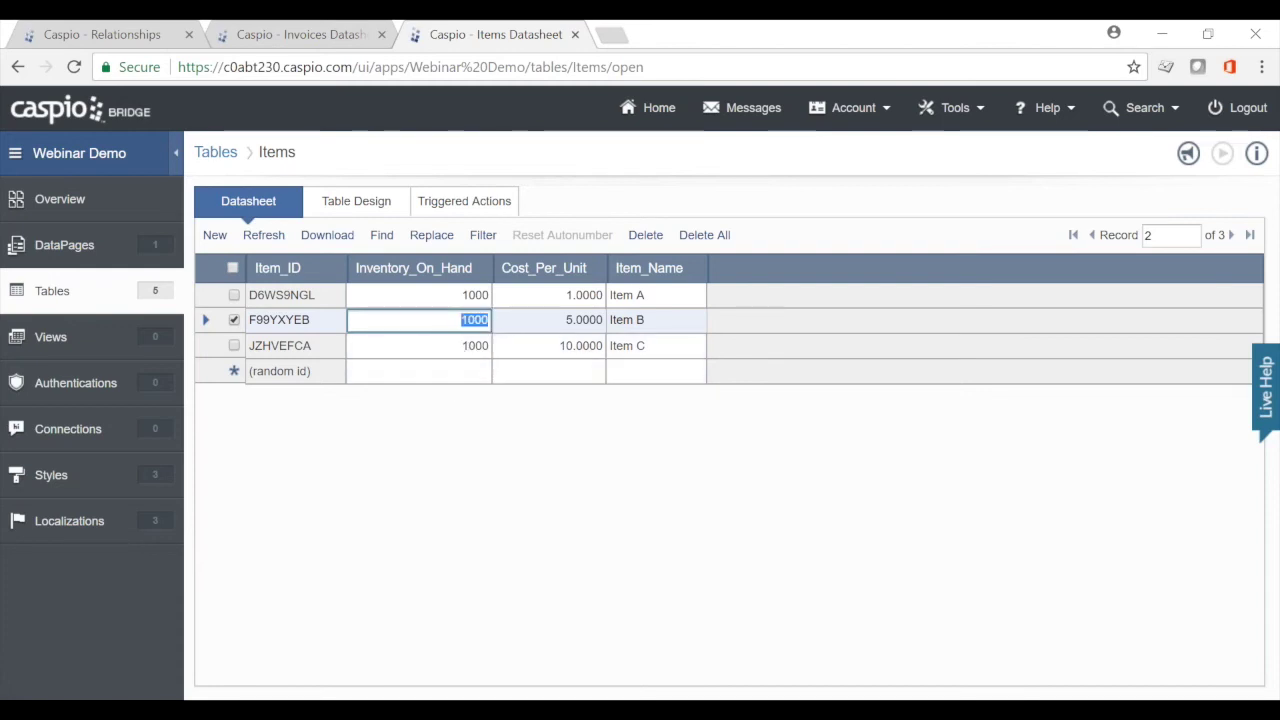
left_click(455, 320)
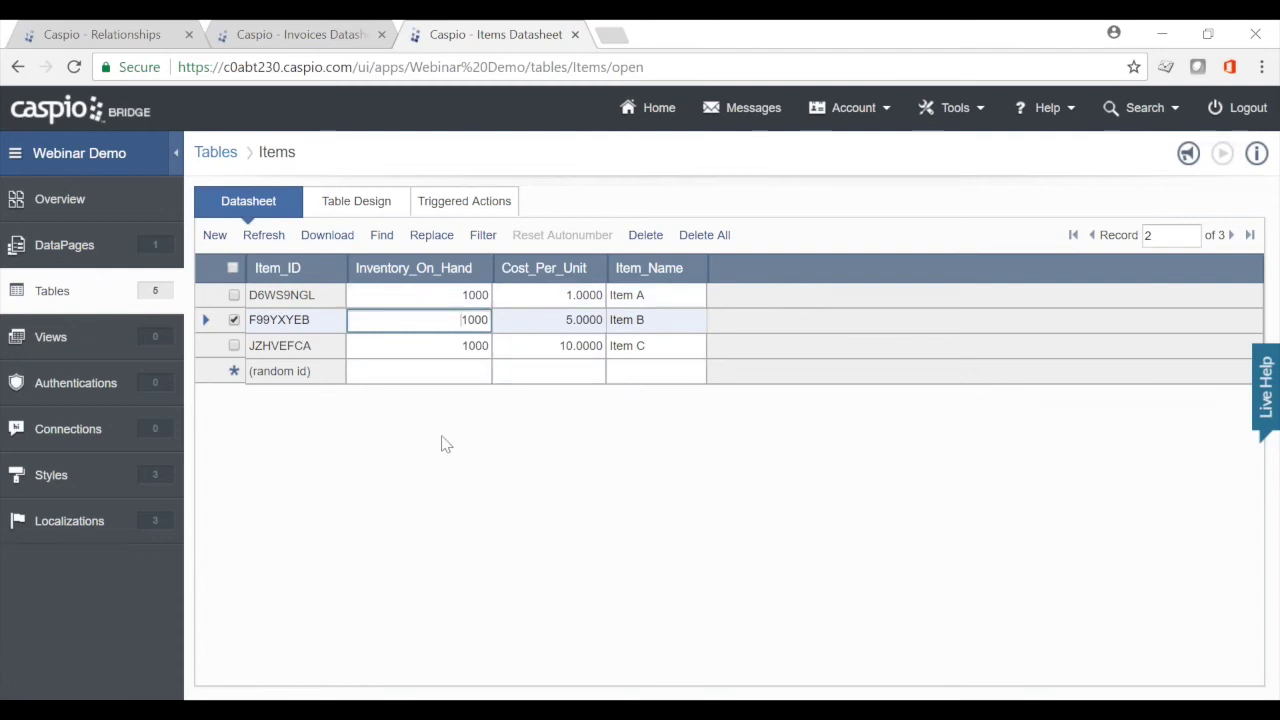
Return to the Invoices datasheet and delete all of its records
left_click(303, 36)
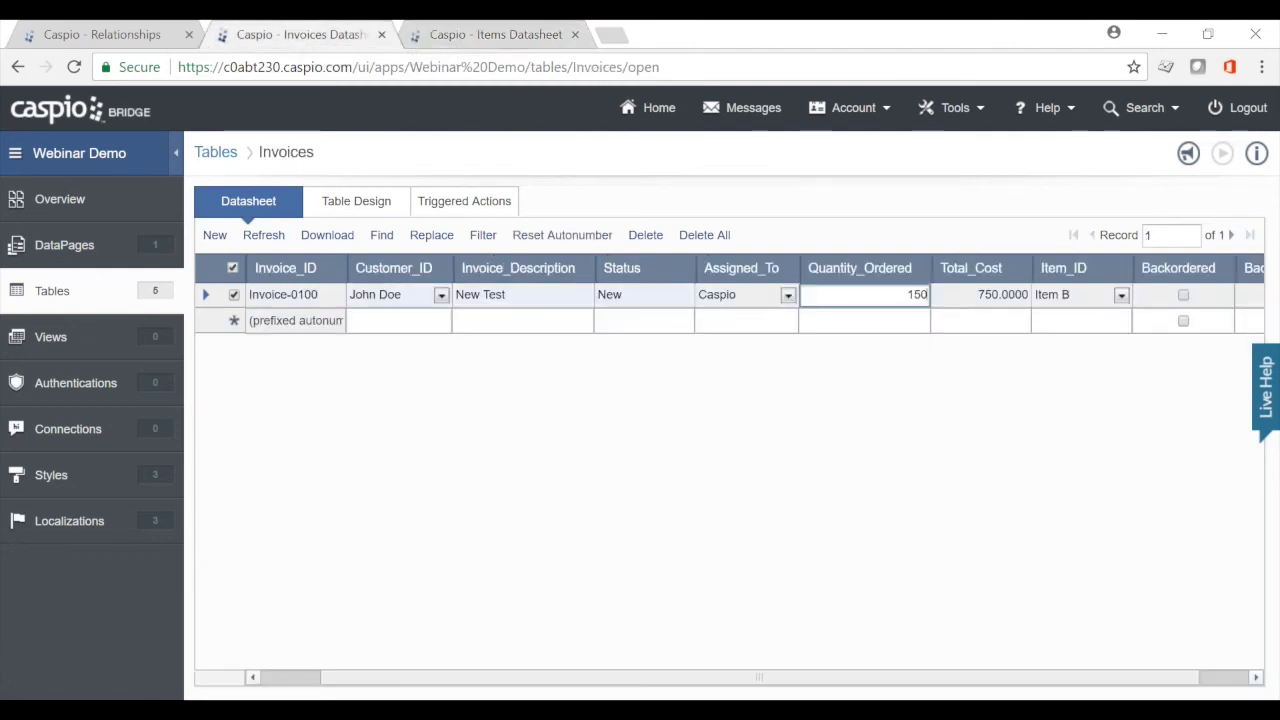
key("Tab")
key("Tab")
key("Tab")
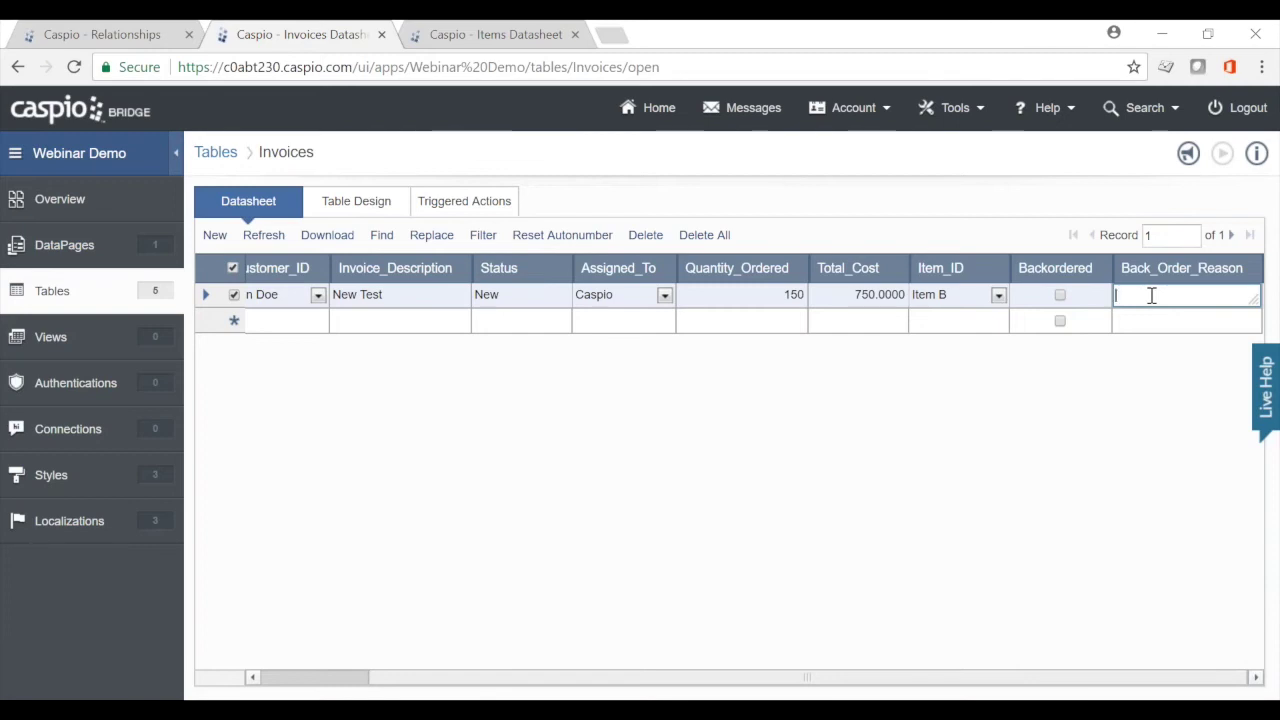
left_click(710, 238)
left_click(820, 406)
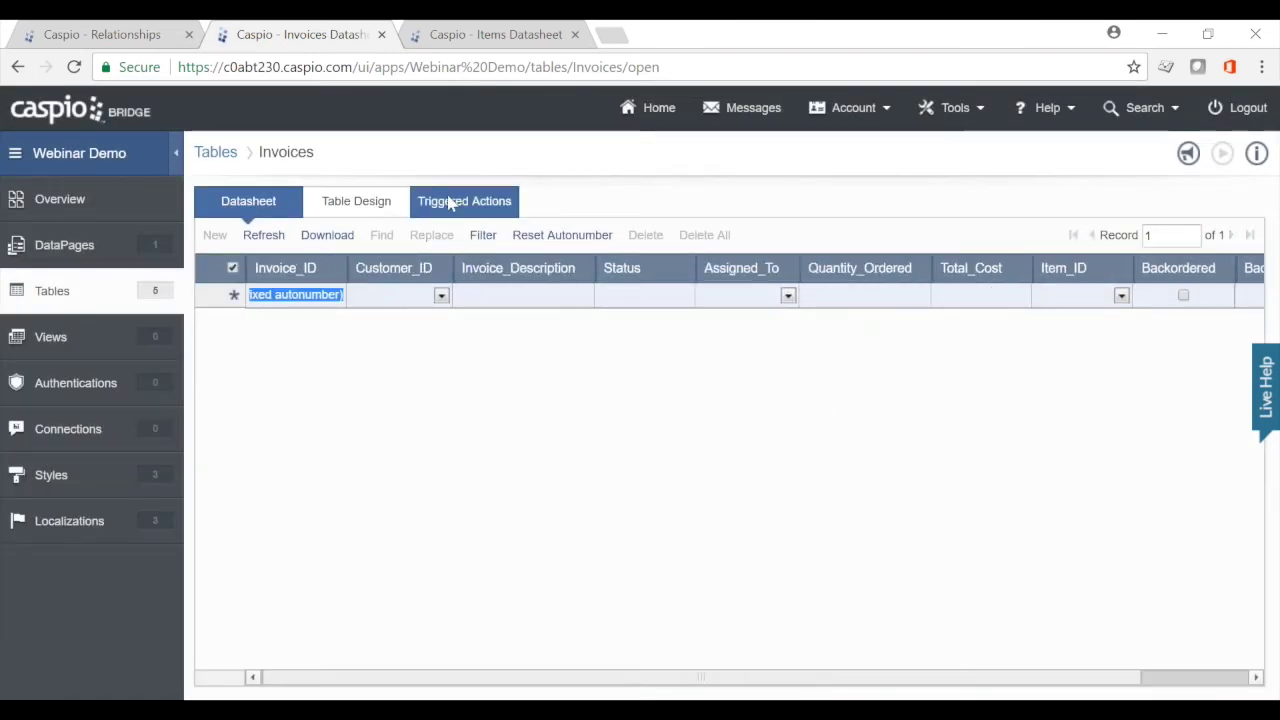
Create a new triggered action for the Invoices table with an Update block that targets the Items table on insert
left_click(449, 203)
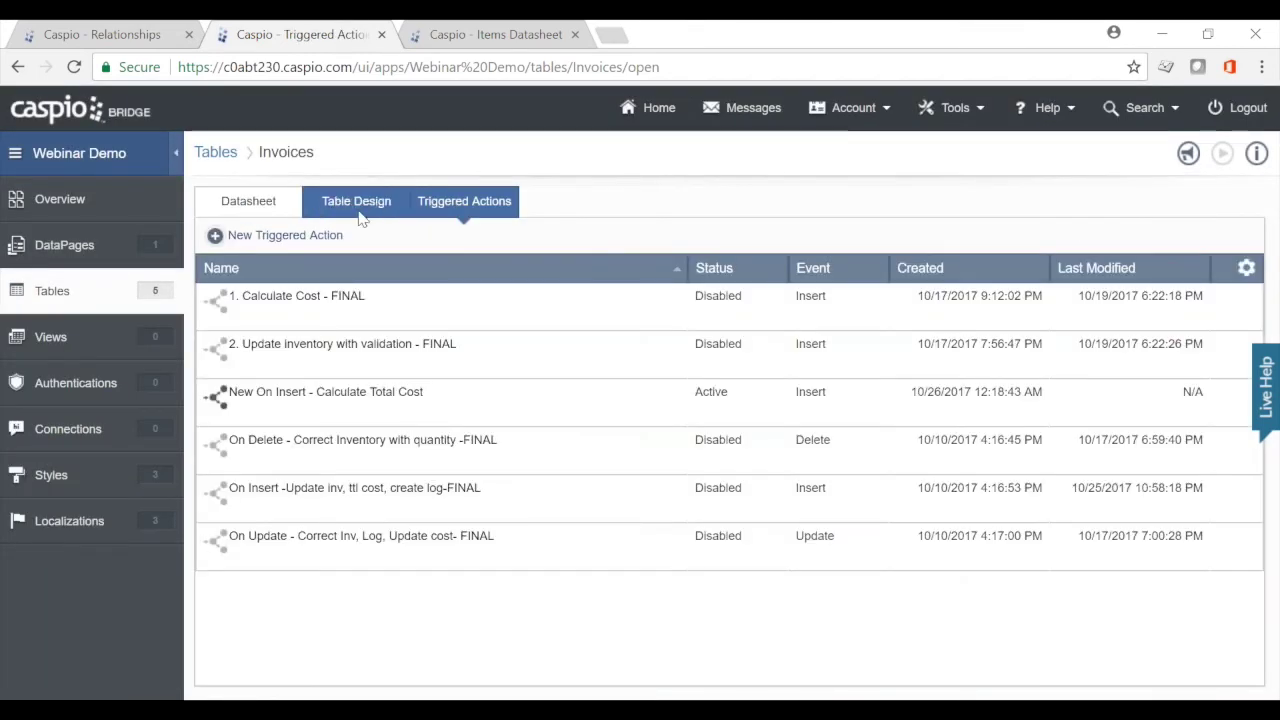
left_click(272, 236)
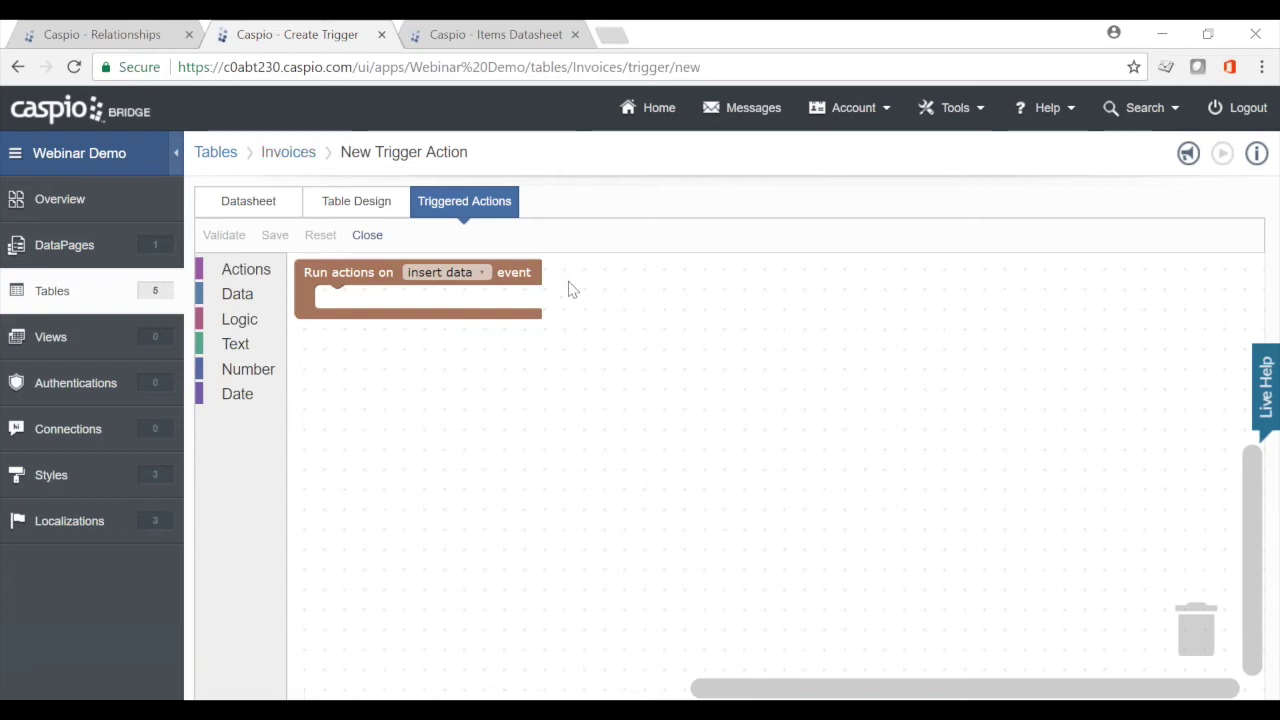
left_click(249, 273)
left_click_drag(333, 443, 378, 305)
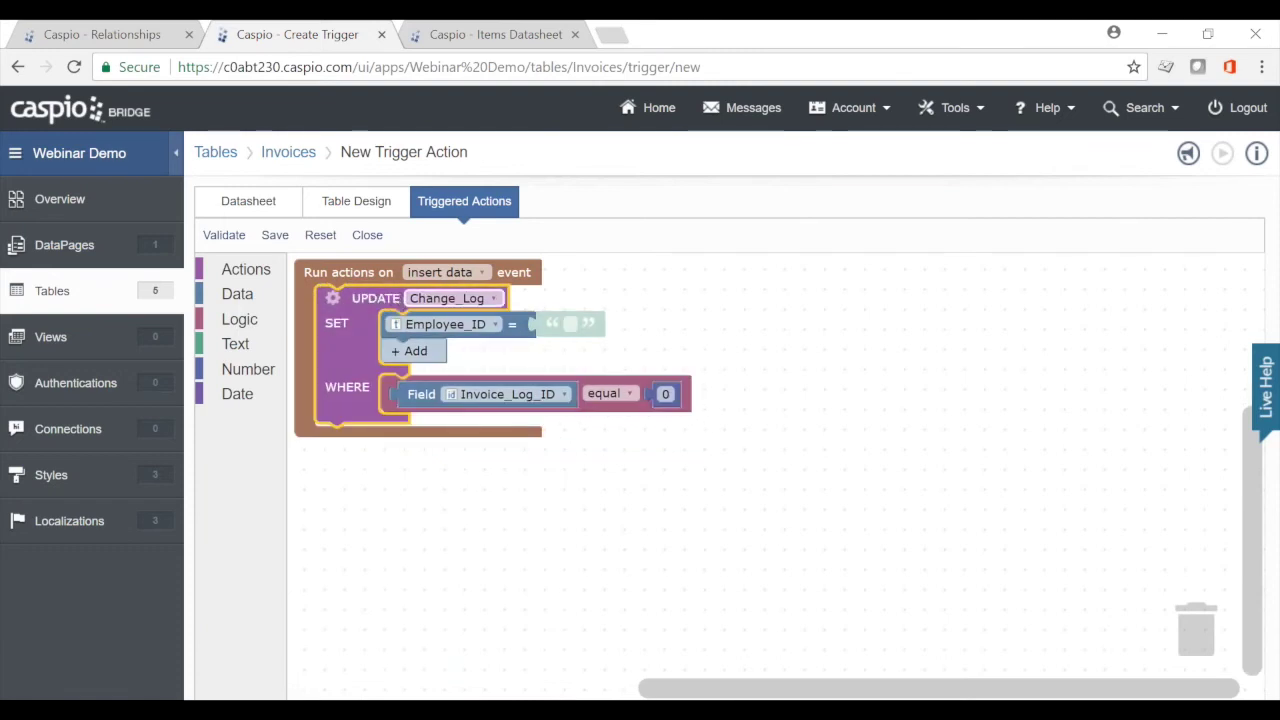
left_click(447, 298)
left_click(443, 214)
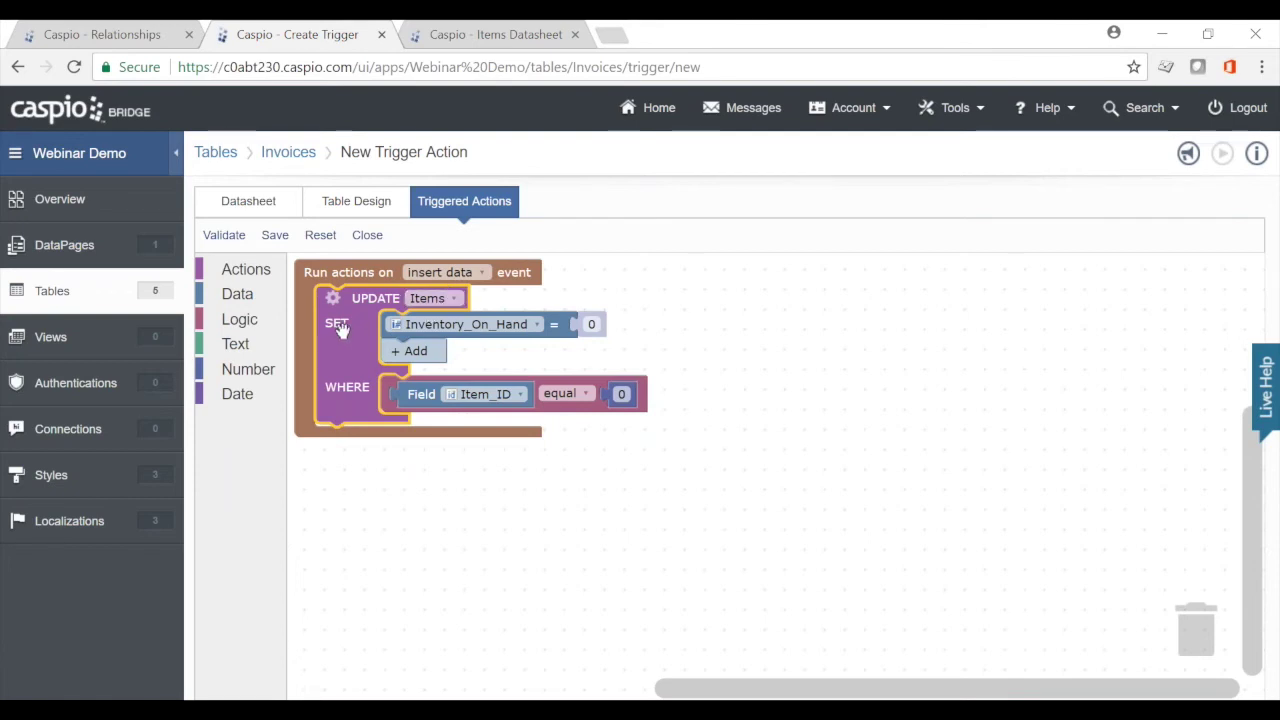
Make the update set Inventory_On_Hand to an arithmetic block, with a Field block in place of each of its two numbers
left_click(532, 326)
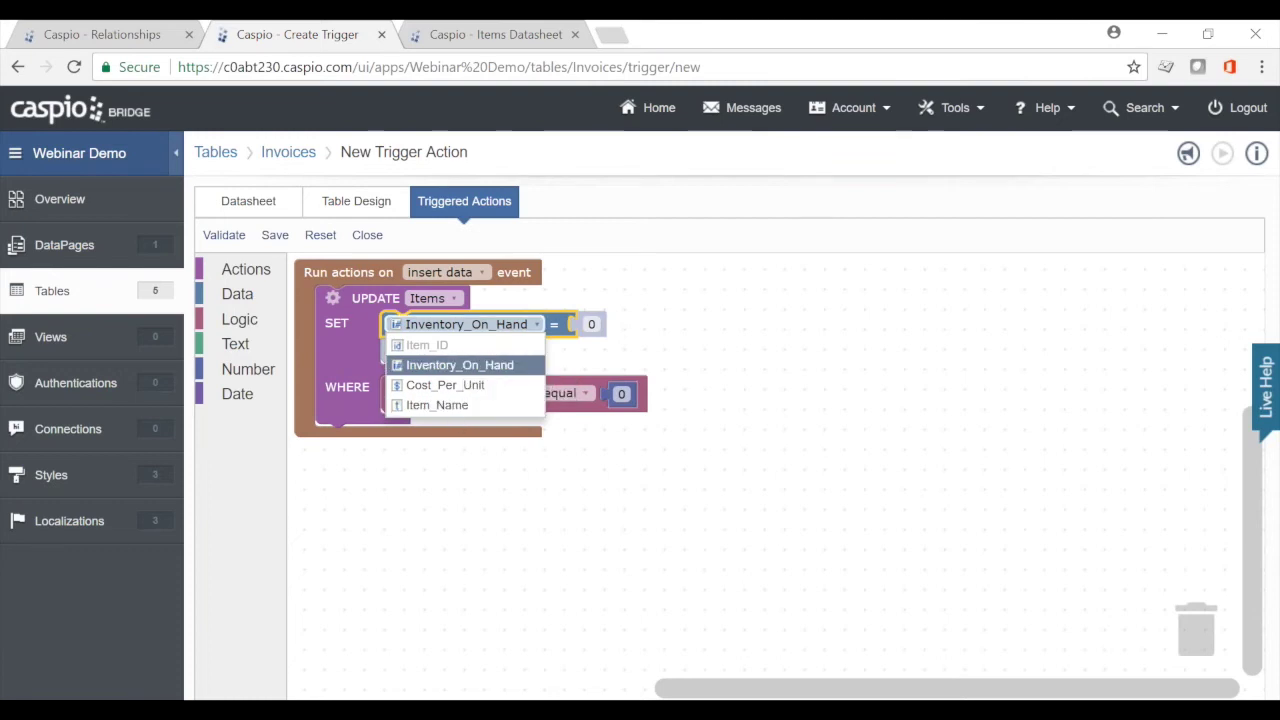
left_click(468, 366)
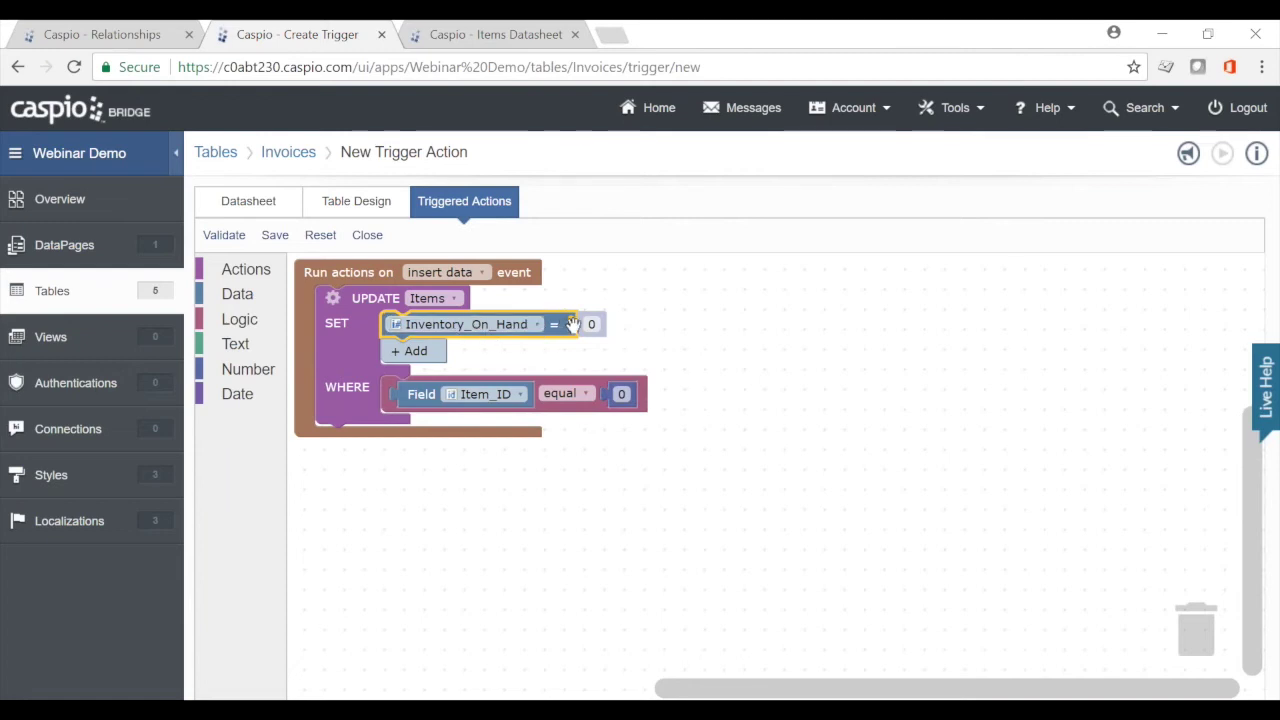
left_click(262, 369)
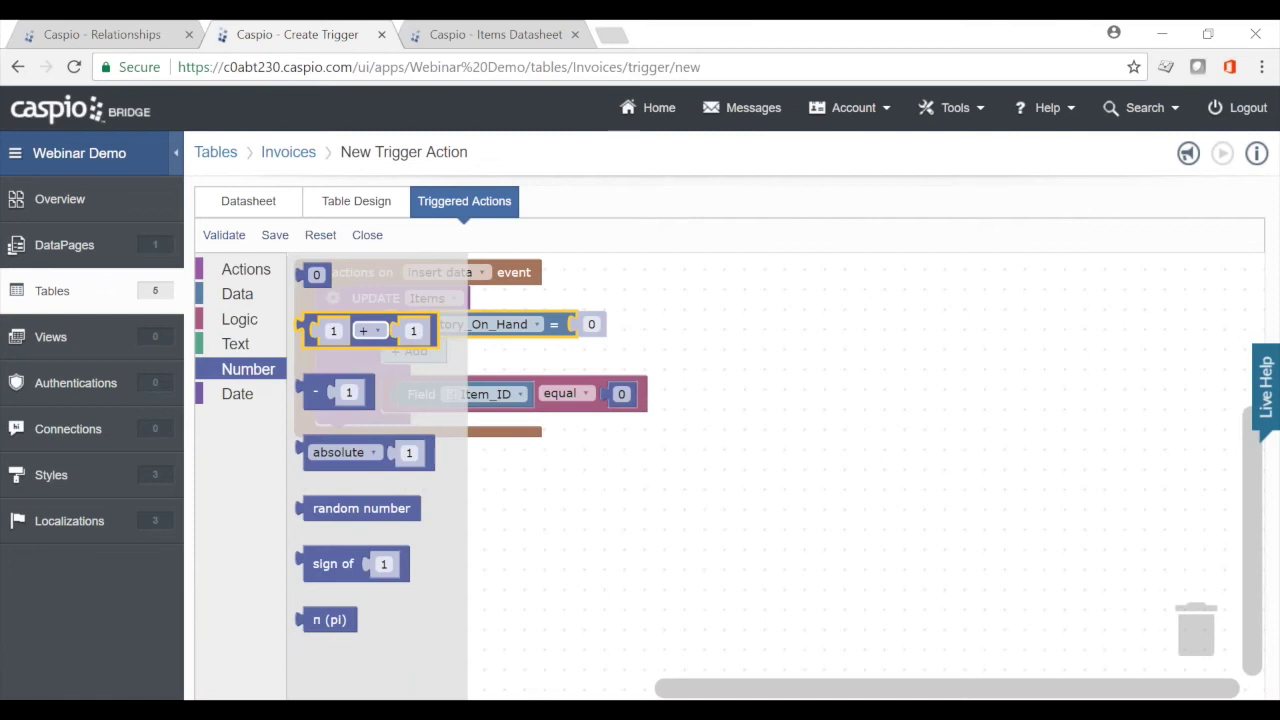
left_click_drag(363, 330, 650, 322)
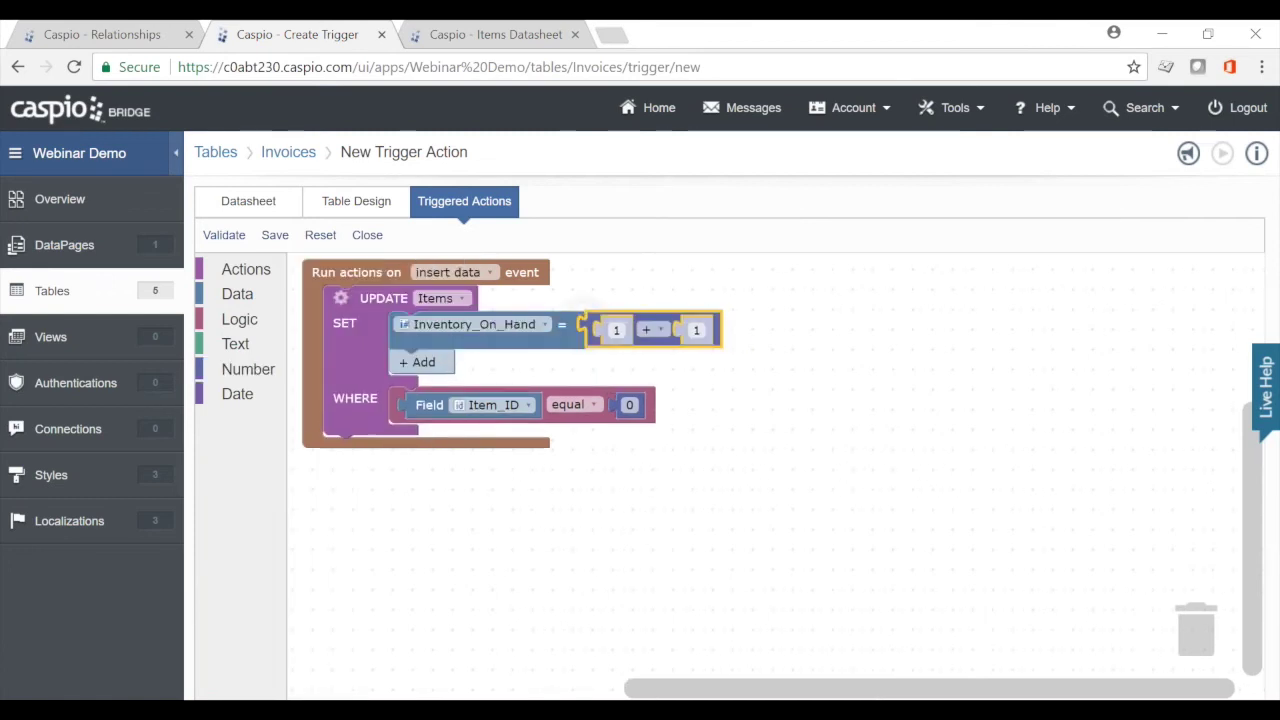
left_click(240, 294)
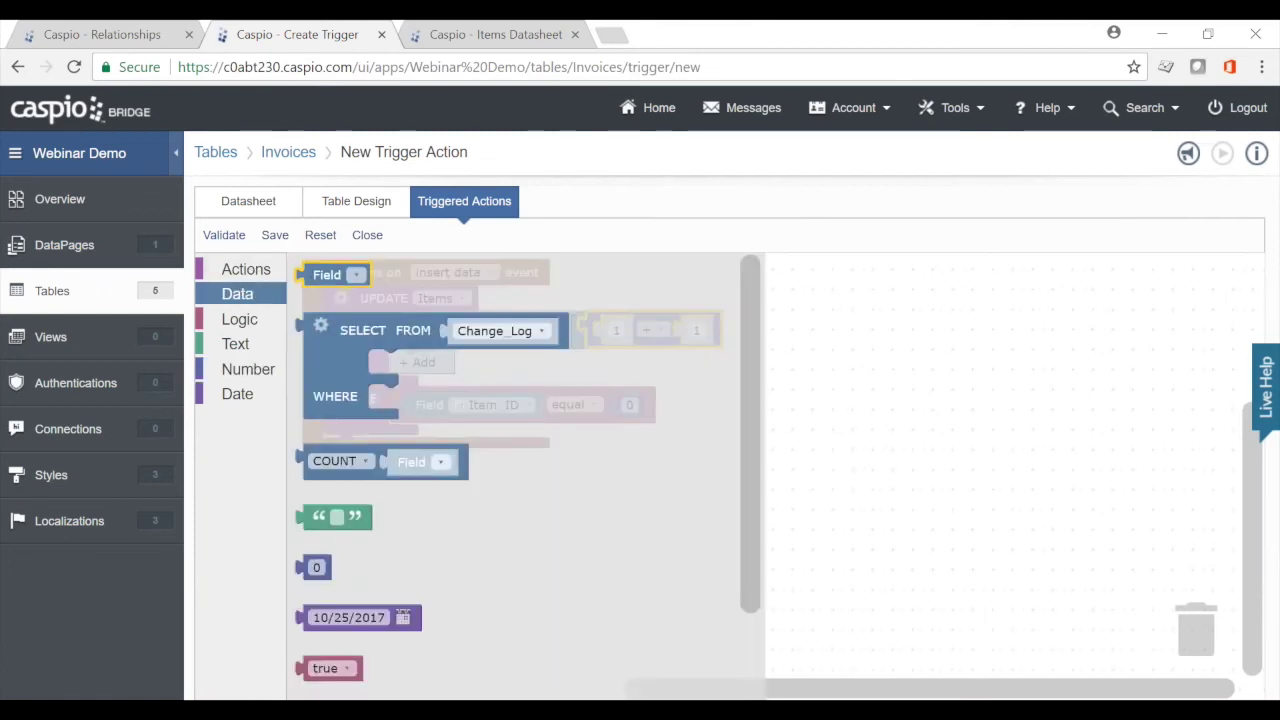
left_click_drag(327, 274, 626, 330)
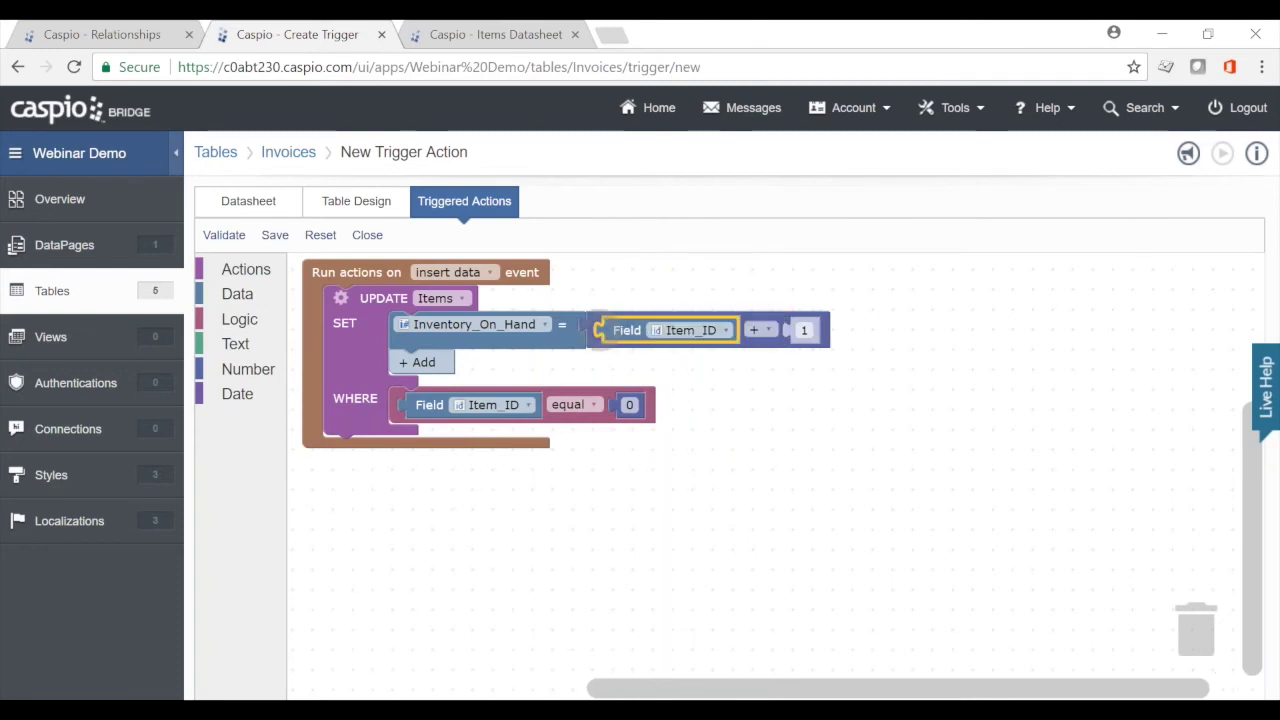
left_click(237, 294)
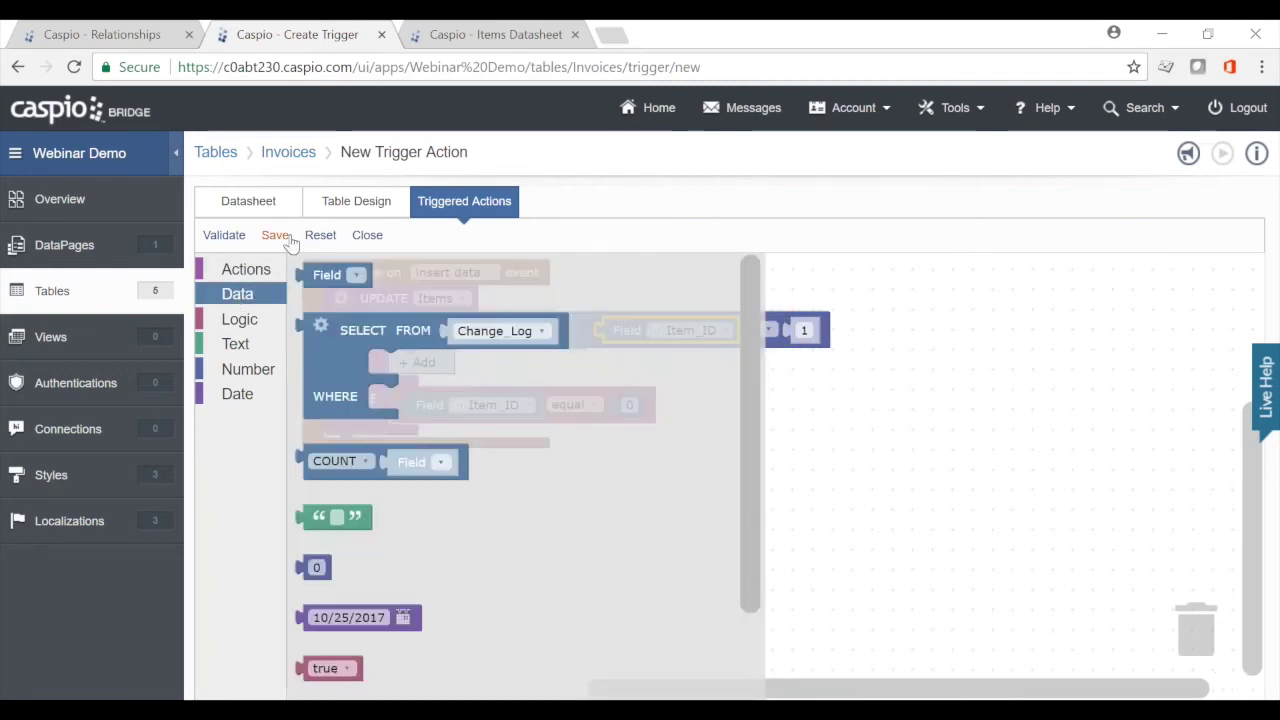
left_click_drag(327, 274, 805, 330)
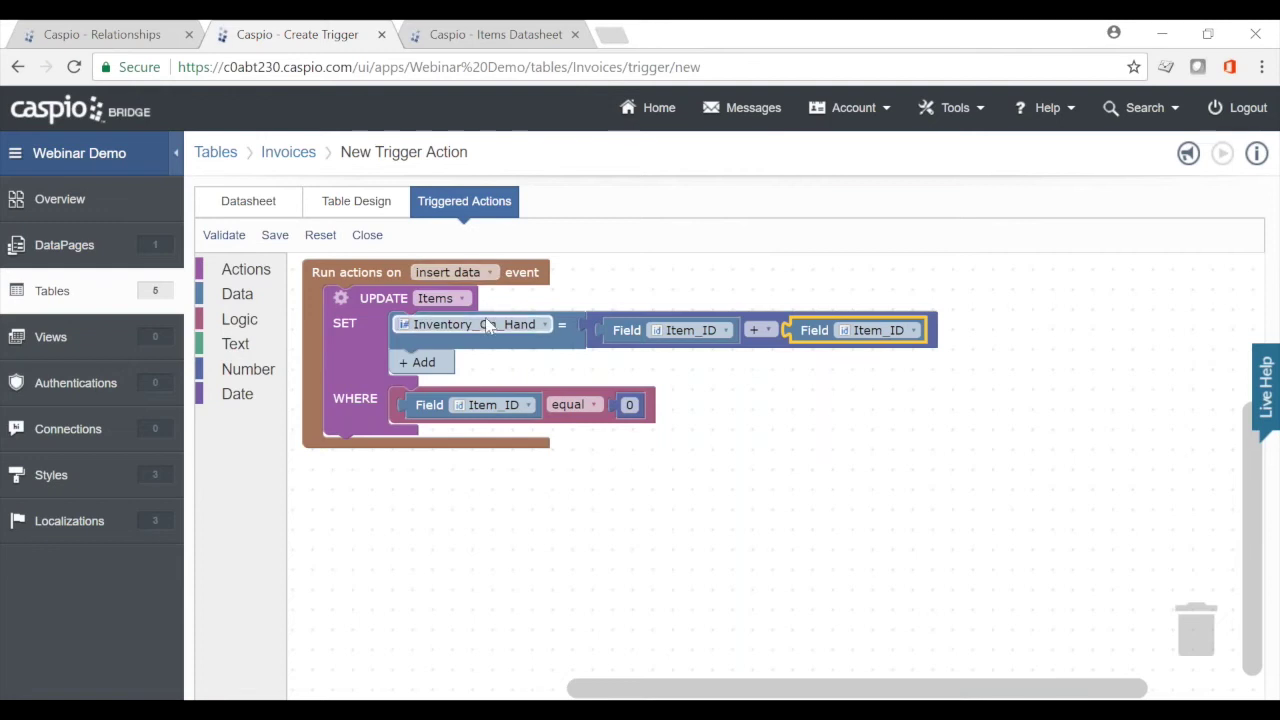
Set the calculation's first operand to Inventory_On_Hand and its operator to subtraction
left_click(686, 336)
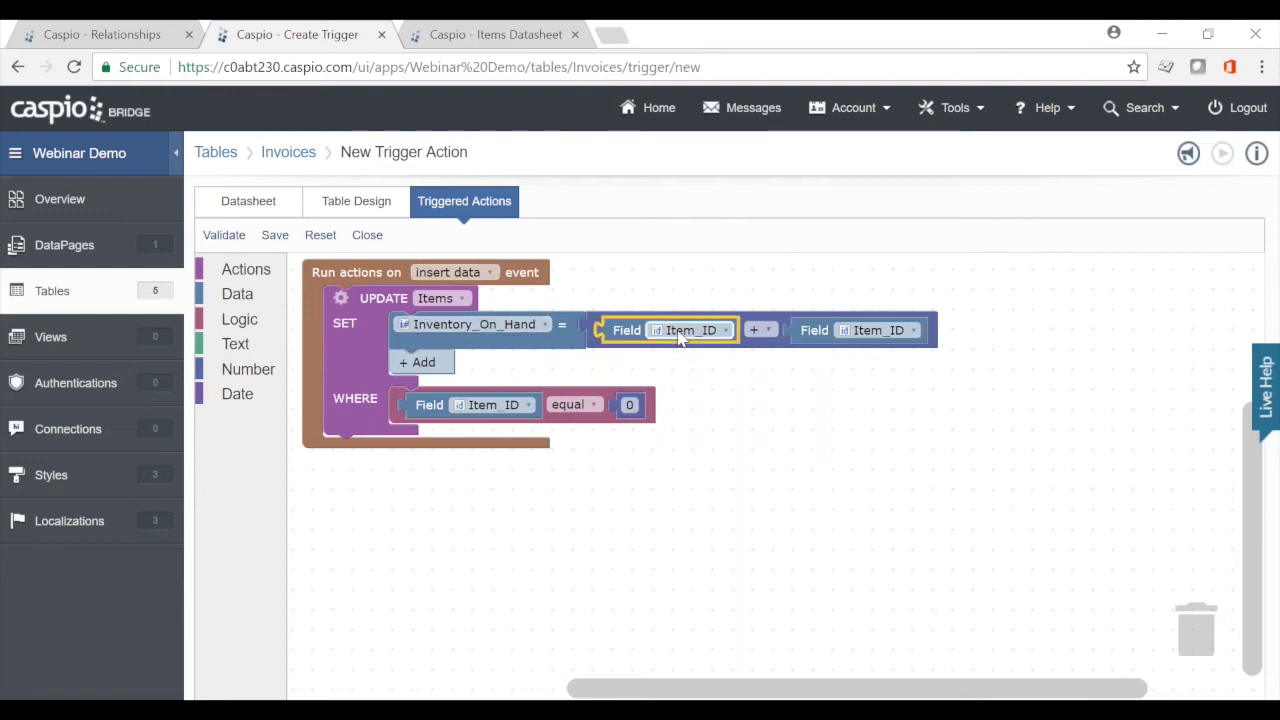
left_click(710, 371)
left_click(838, 331)
left_click(838, 331)
left_click(838, 368)
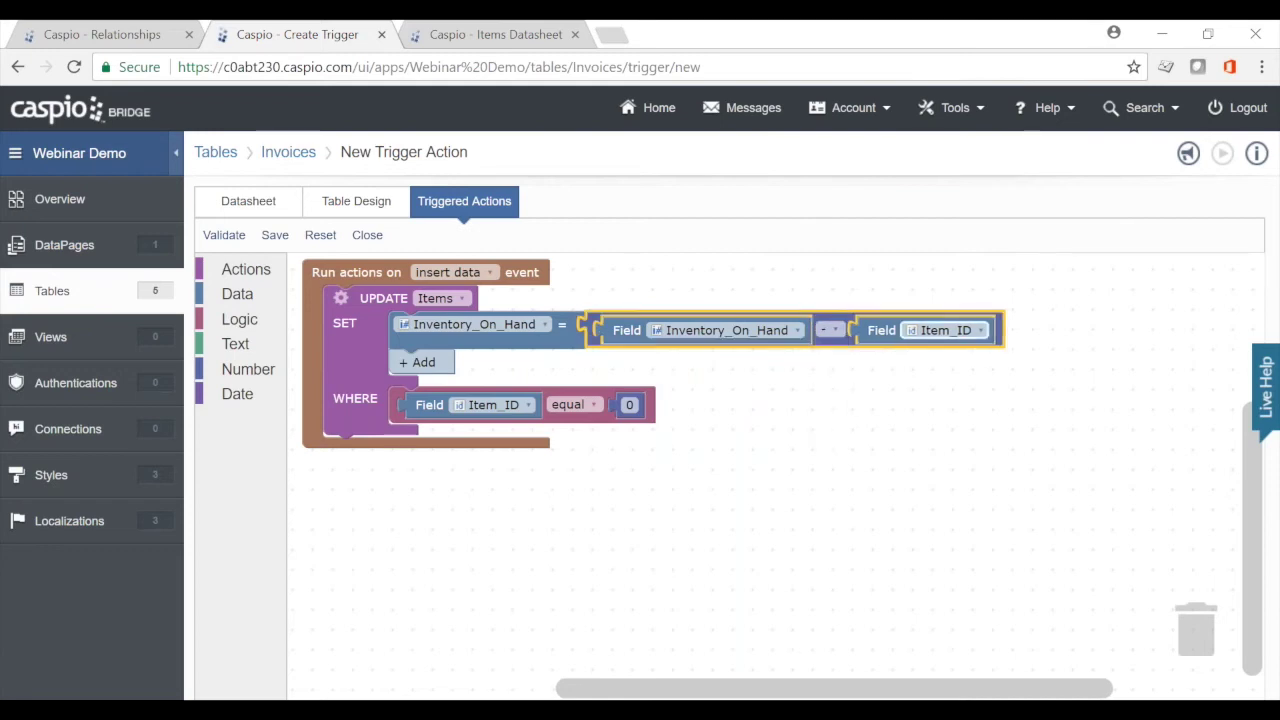
Add an inner join with the Invoices table to the Items update block
left_click(945, 330)
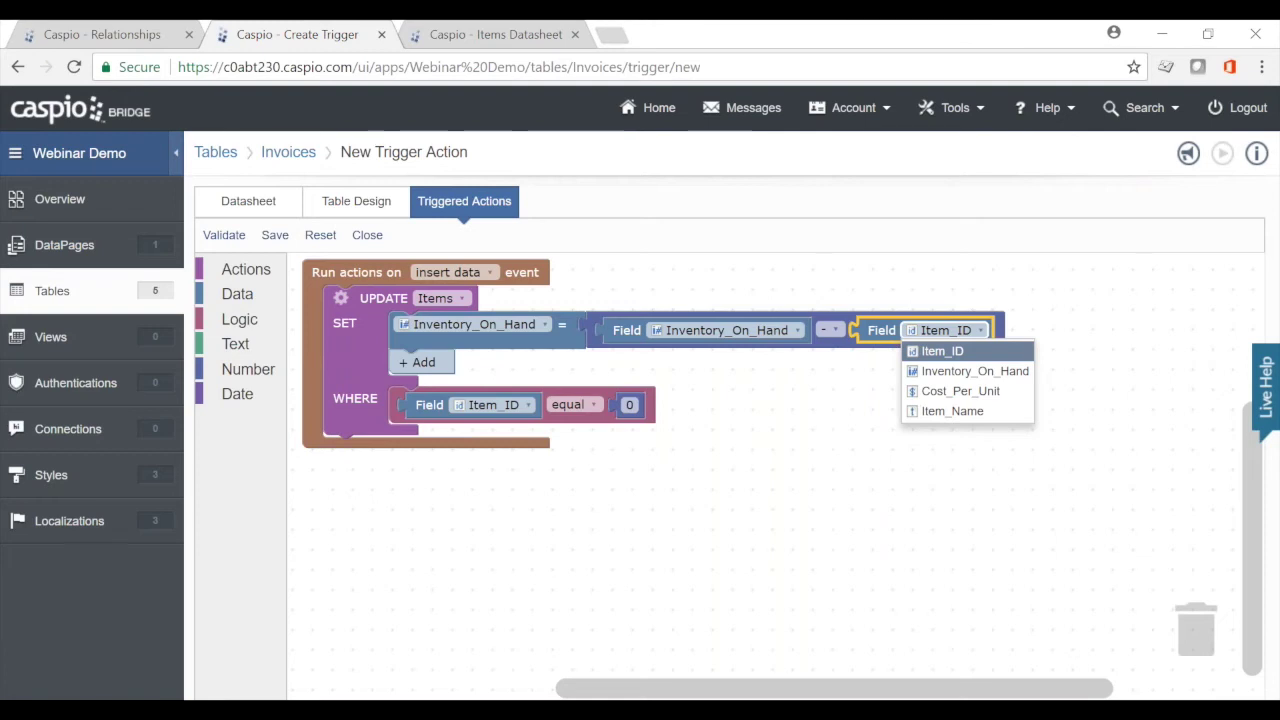
left_click(341, 298)
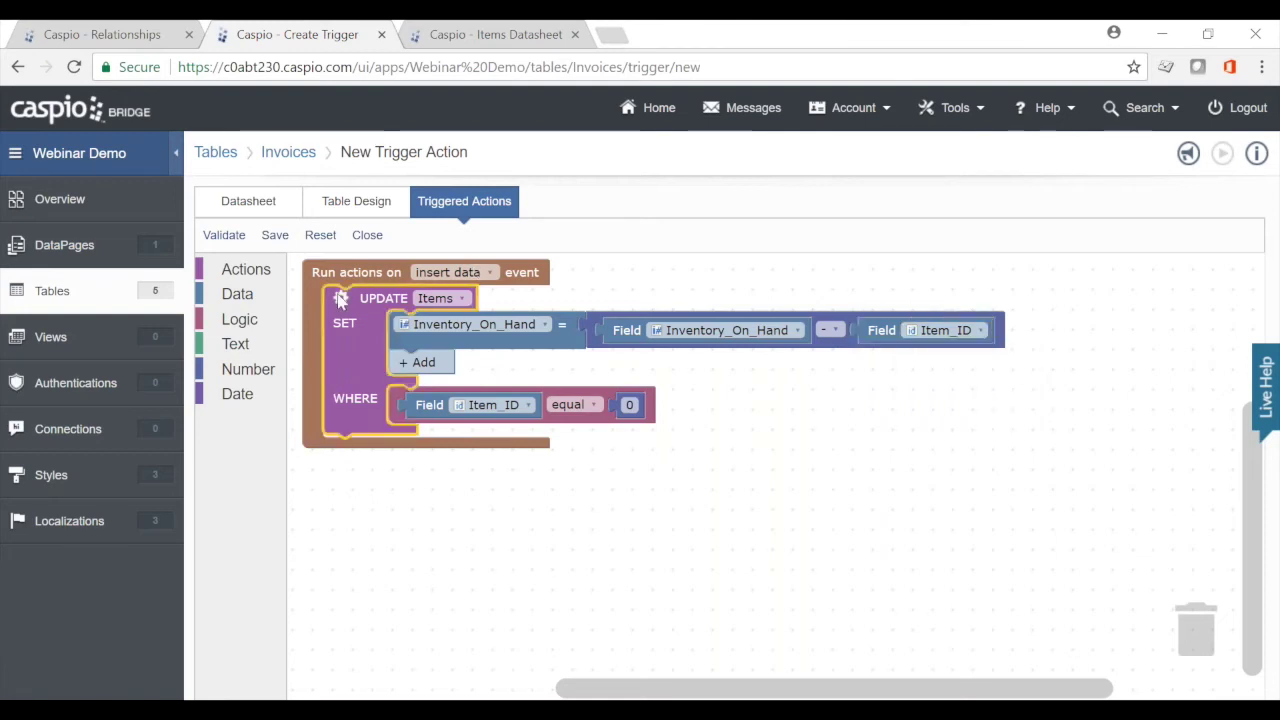
left_click(344, 373)
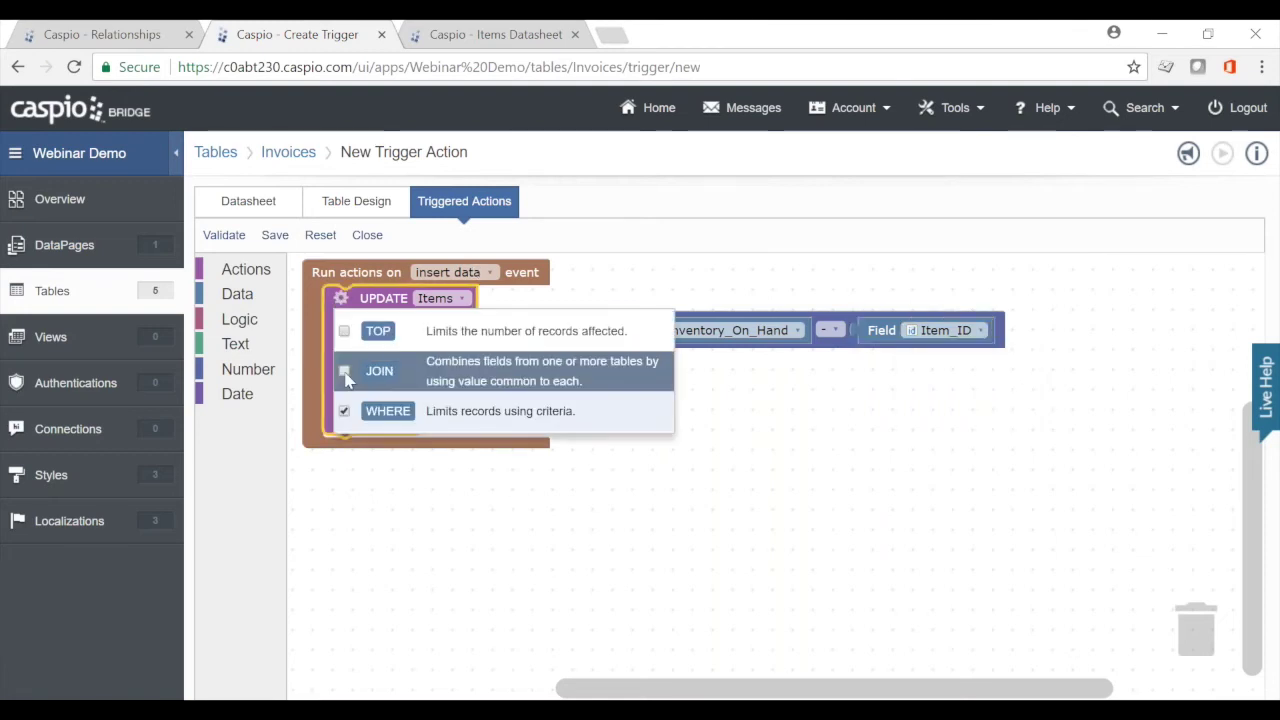
left_click(866, 550)
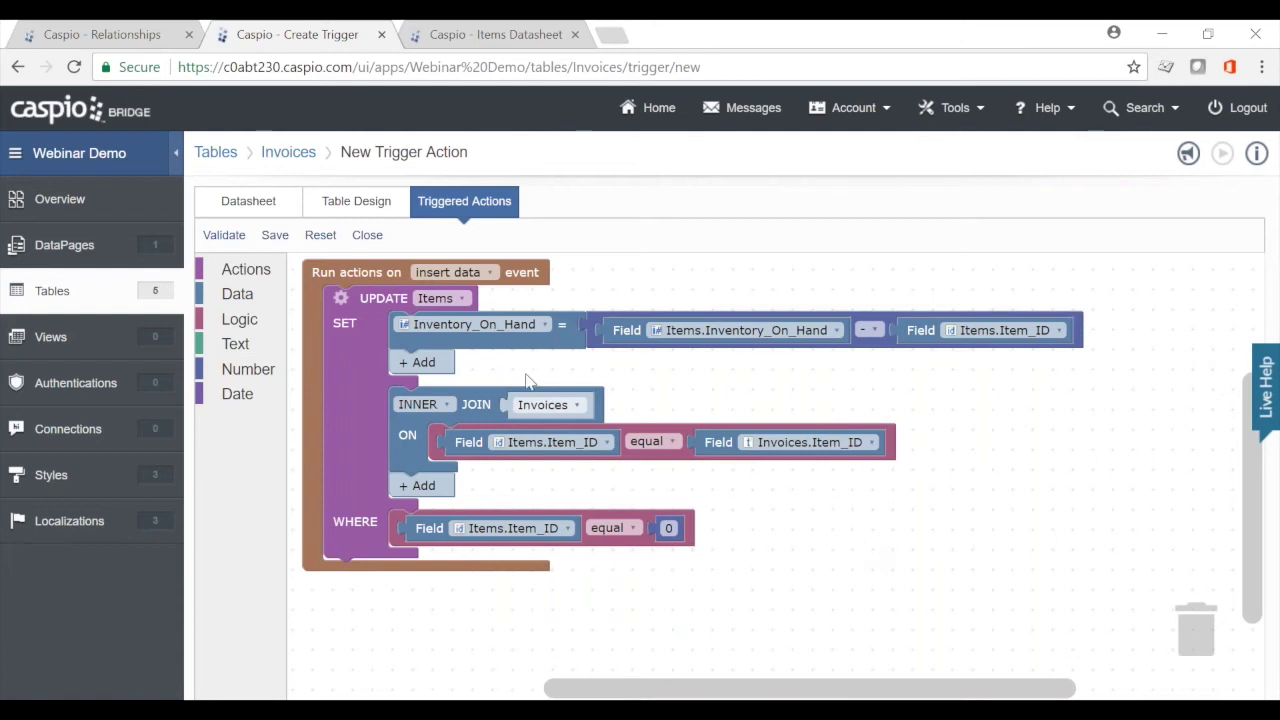
Choose Invoices.Quantity_Ordered as the amount subtracted from Inventory_On_Hand, and change the joined table from Invoices to #inserted
left_click(985, 334)
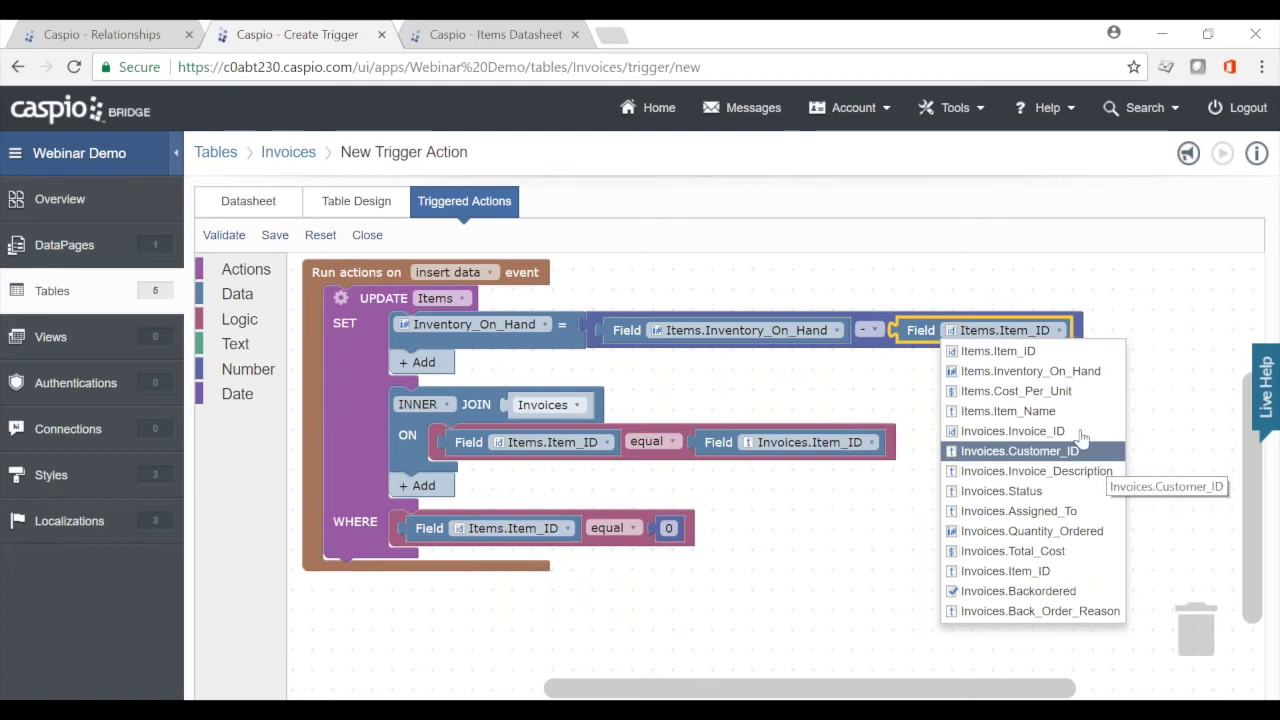
left_click(1033, 538)
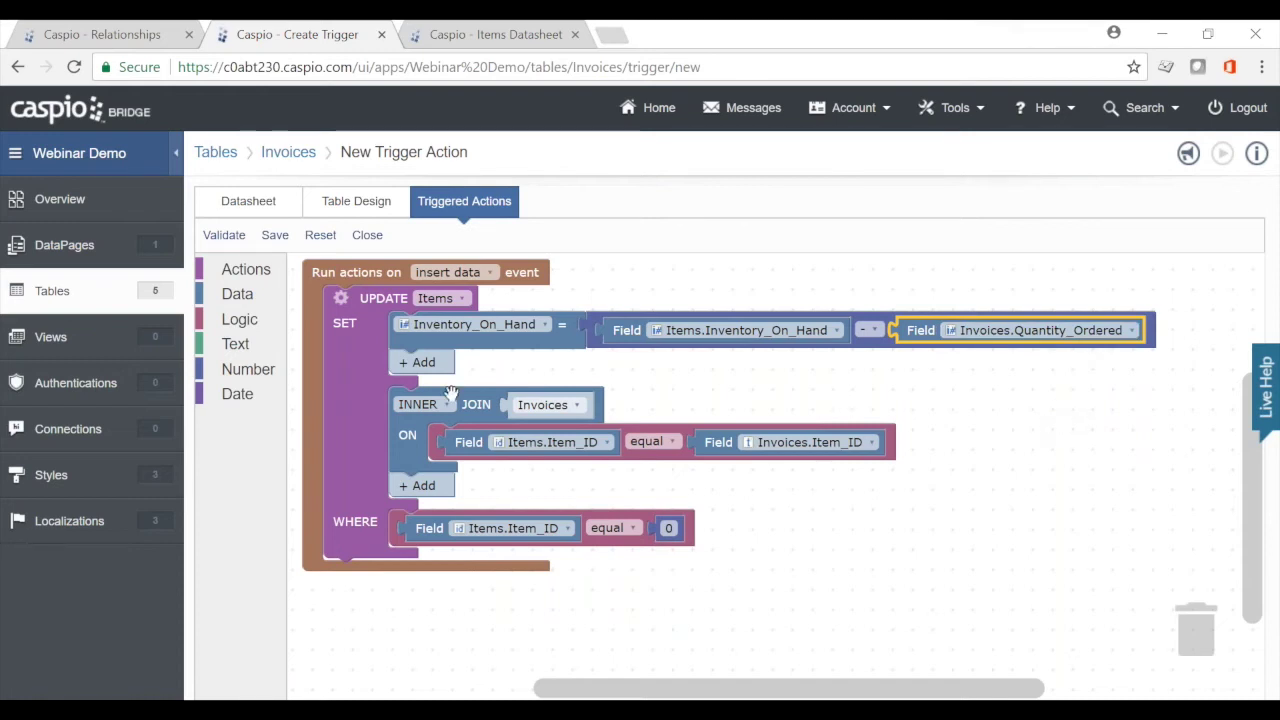
left_click(577, 410)
left_click(560, 100)
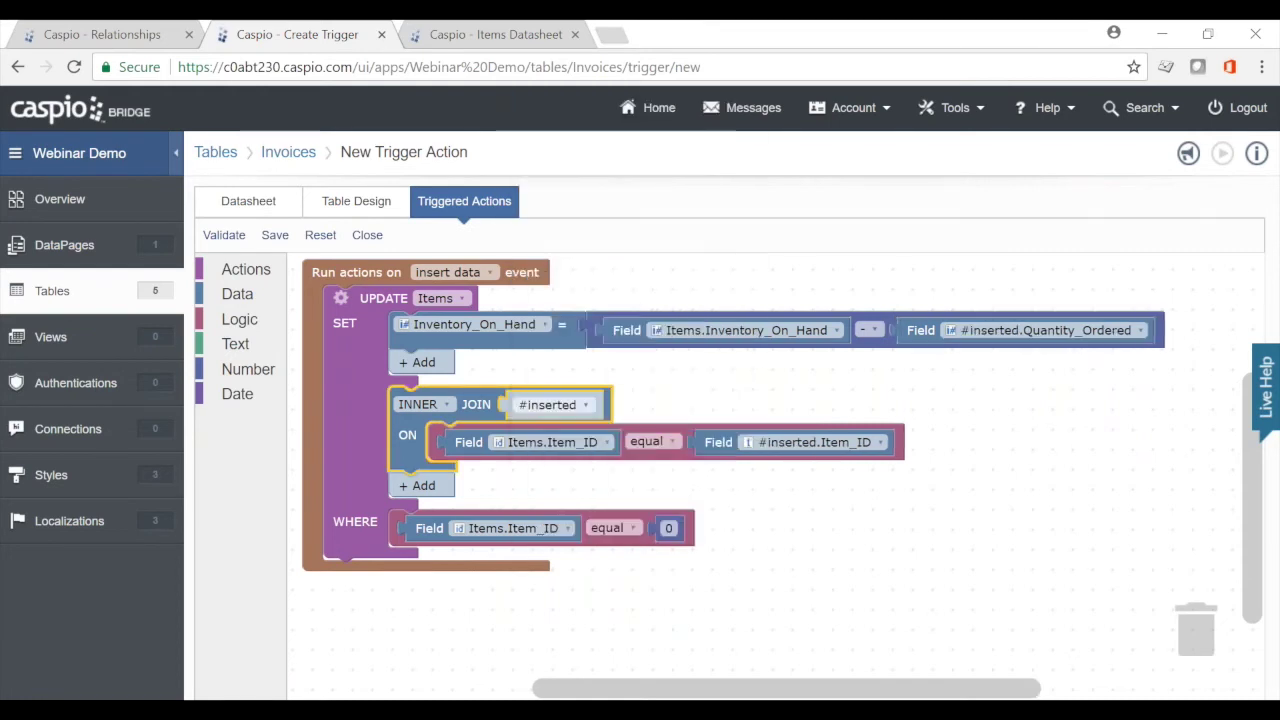
left_click(1050, 491)
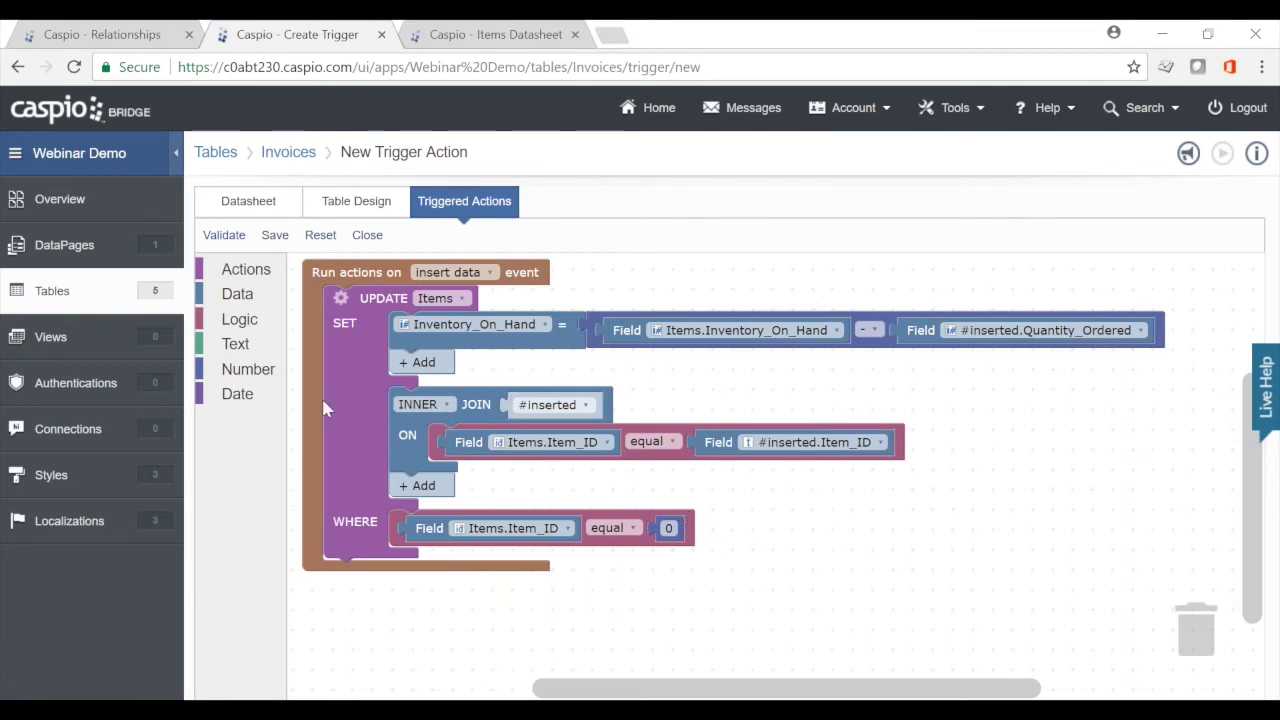
Duplicate the Items.Item_ID field block in the WHERE condition and replace the condition's 0 with the copy
right_click(430, 529)
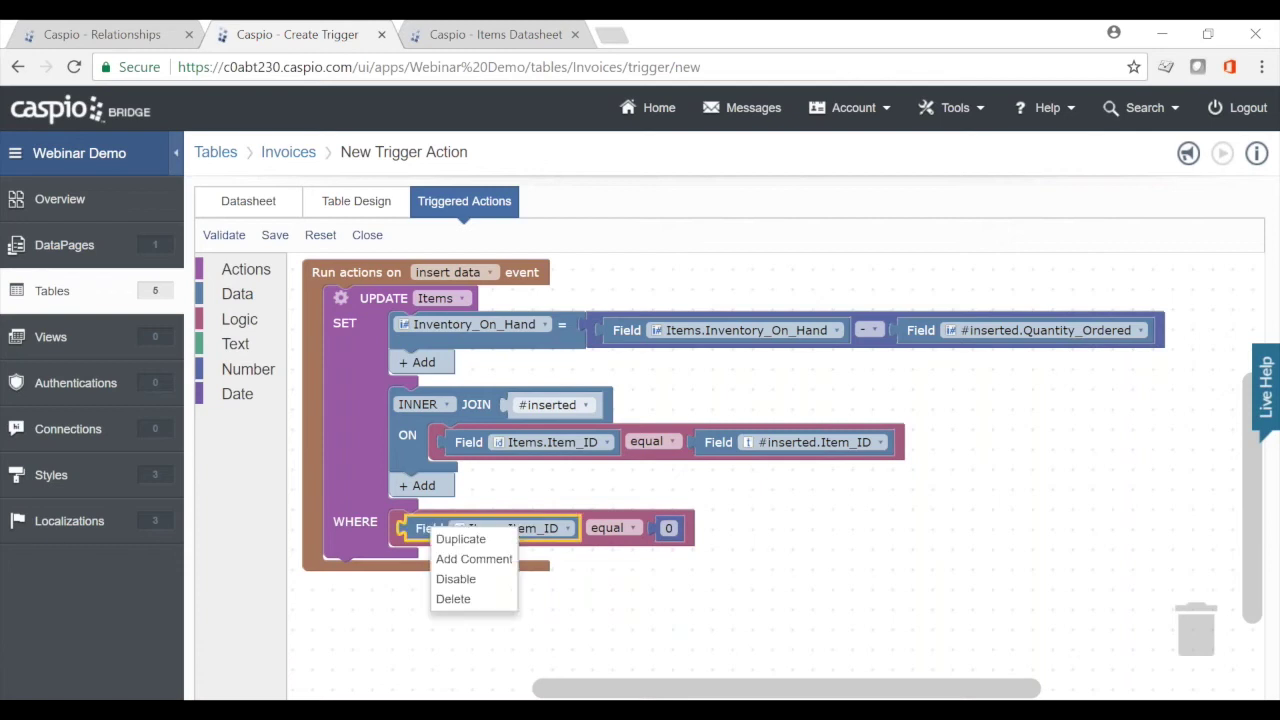
left_click(455, 535)
left_click_drag(440, 568, 1190, 626)
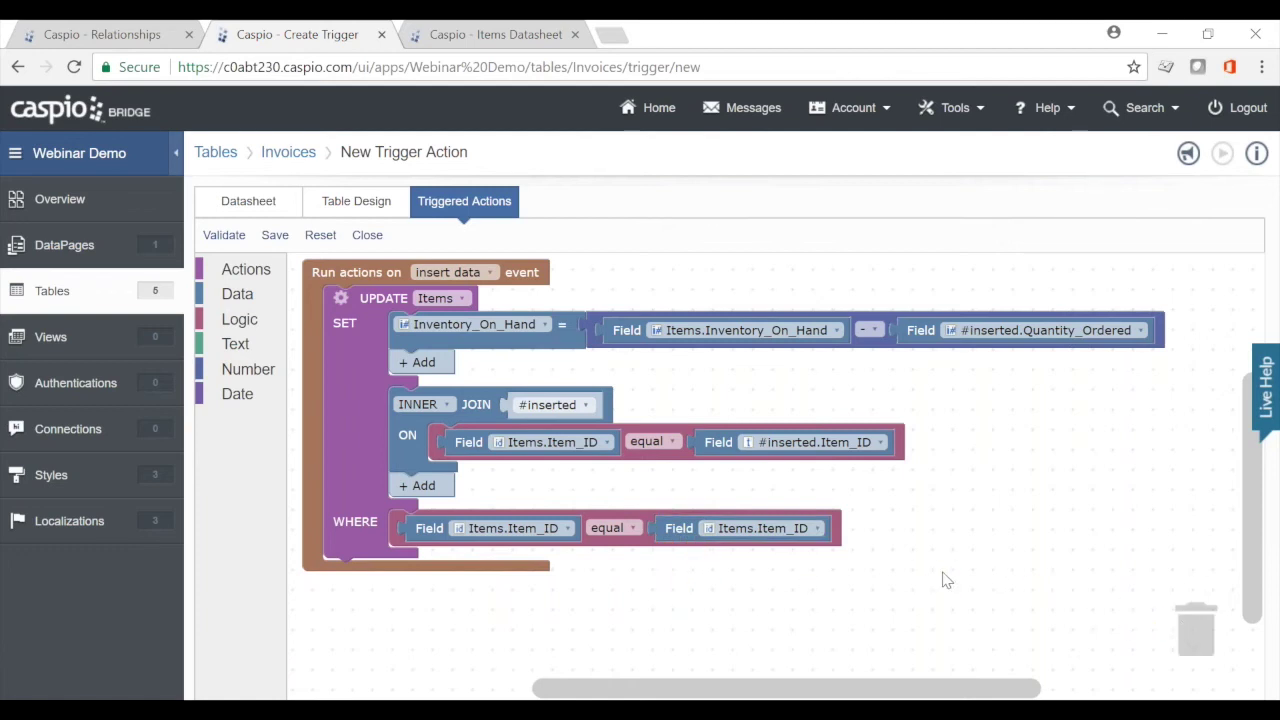
Set the WHERE condition to #inserted.Quantity_Ordered less than or equal to Items.Inventory_On_Hand
left_click(507, 529)
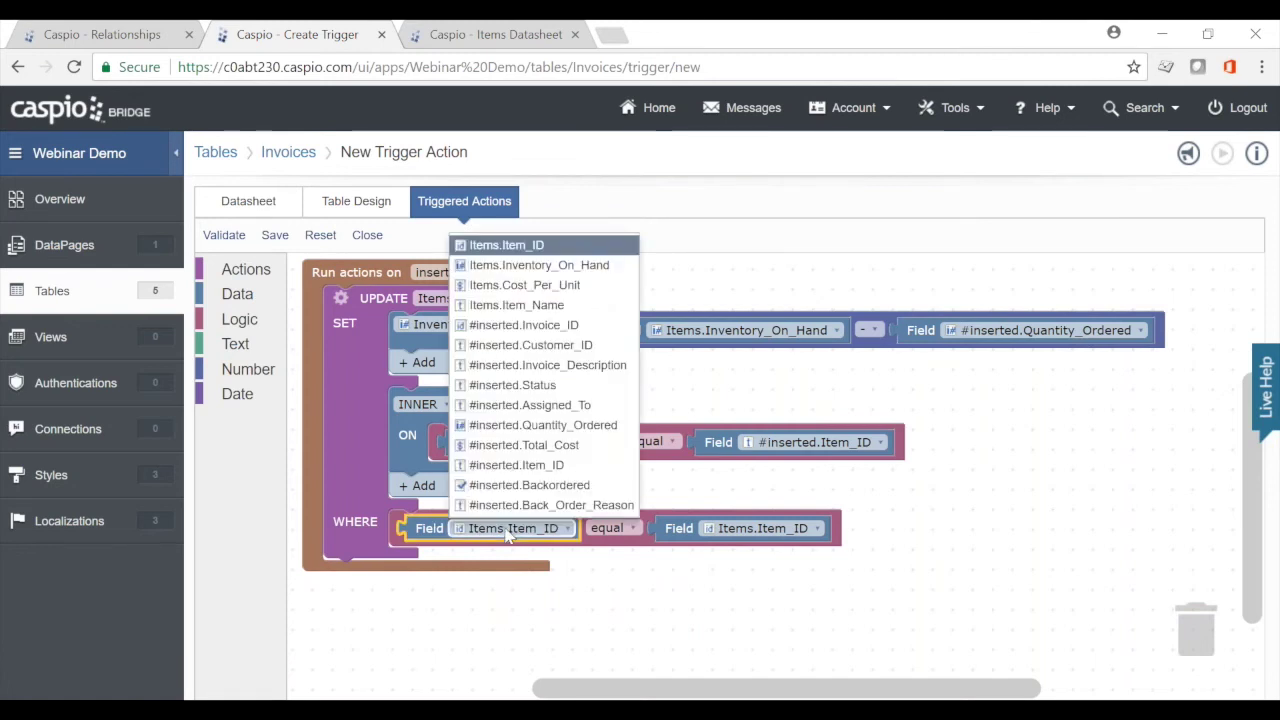
left_click(524, 425)
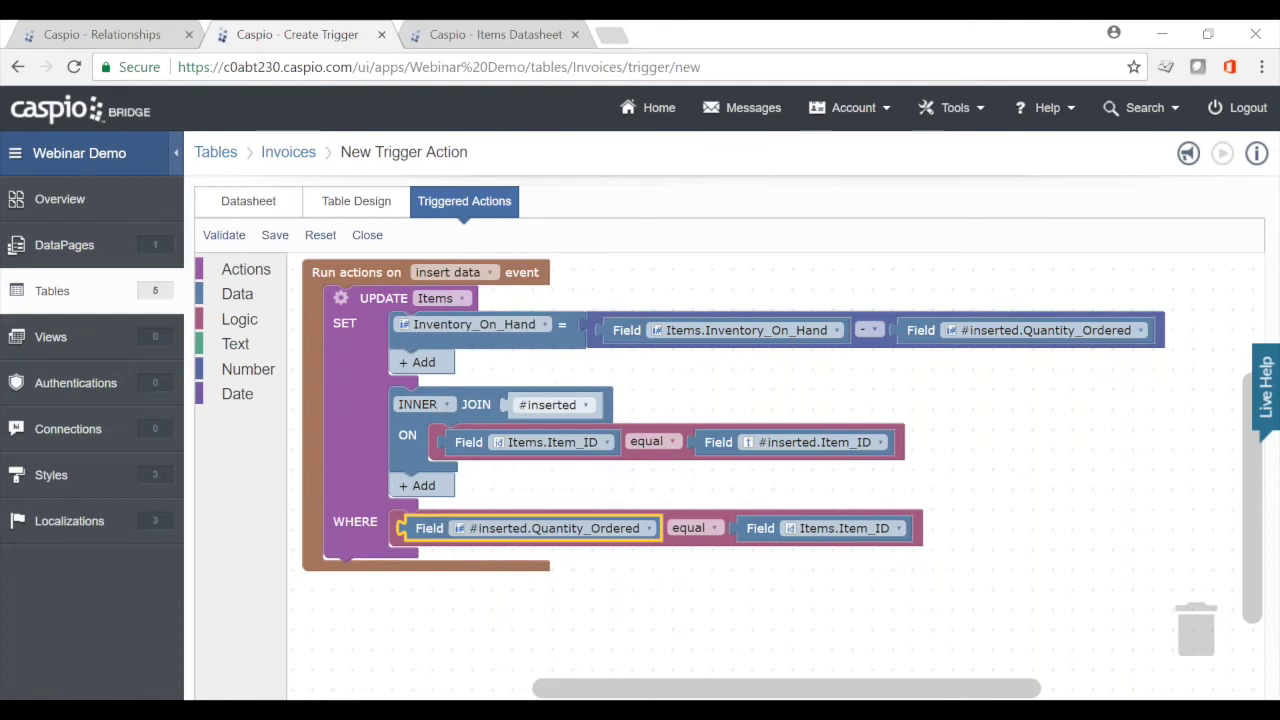
left_click(716, 530)
left_click(716, 530)
left_click(712, 222)
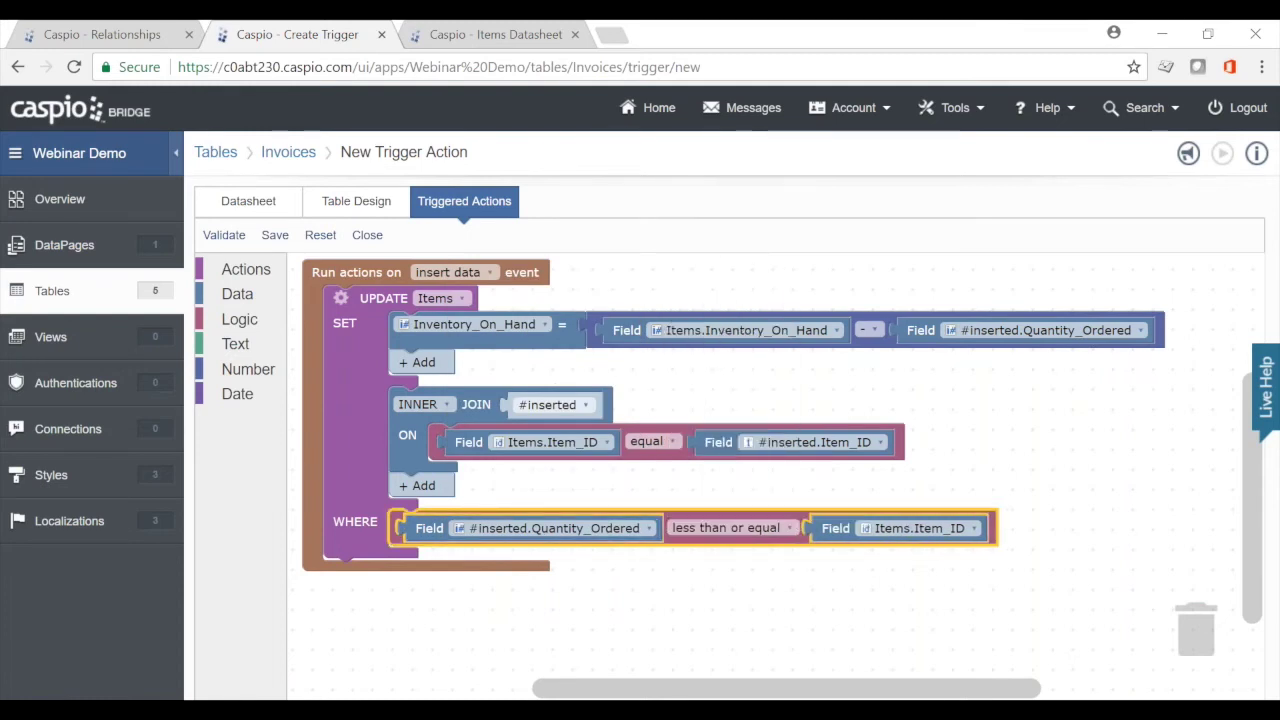
left_click(946, 530)
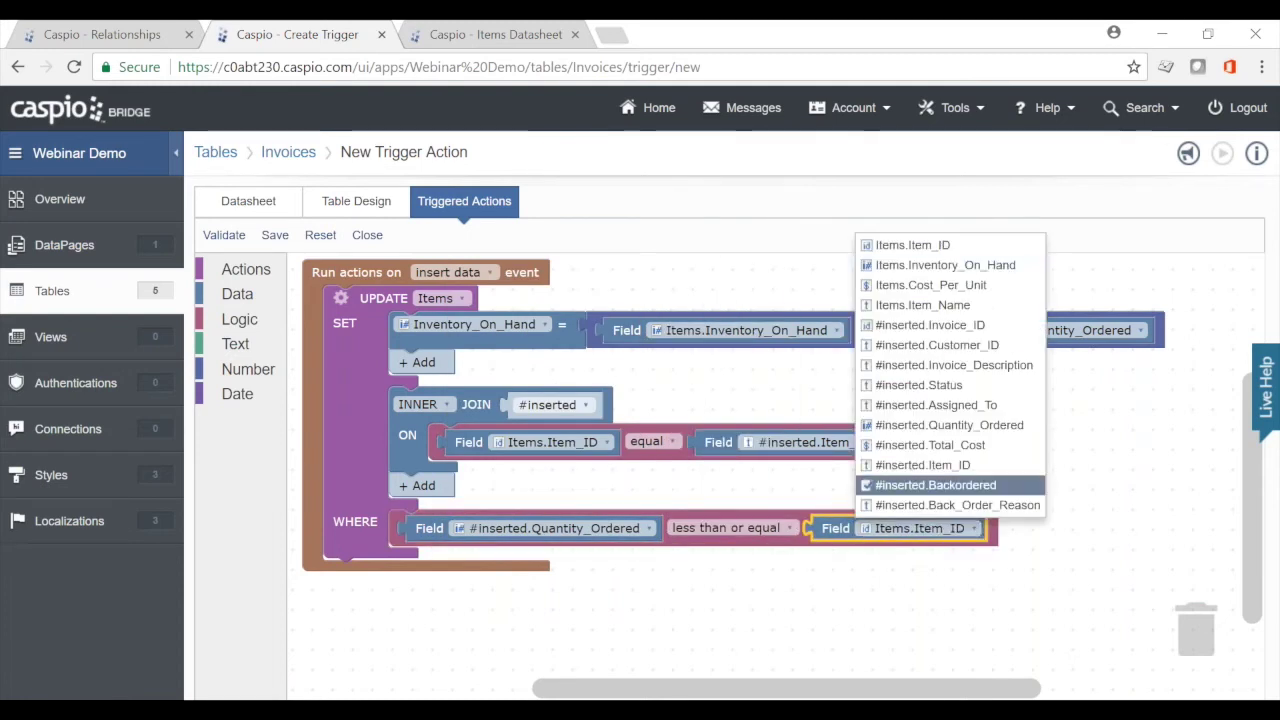
left_click(960, 266)
left_click(1082, 466)
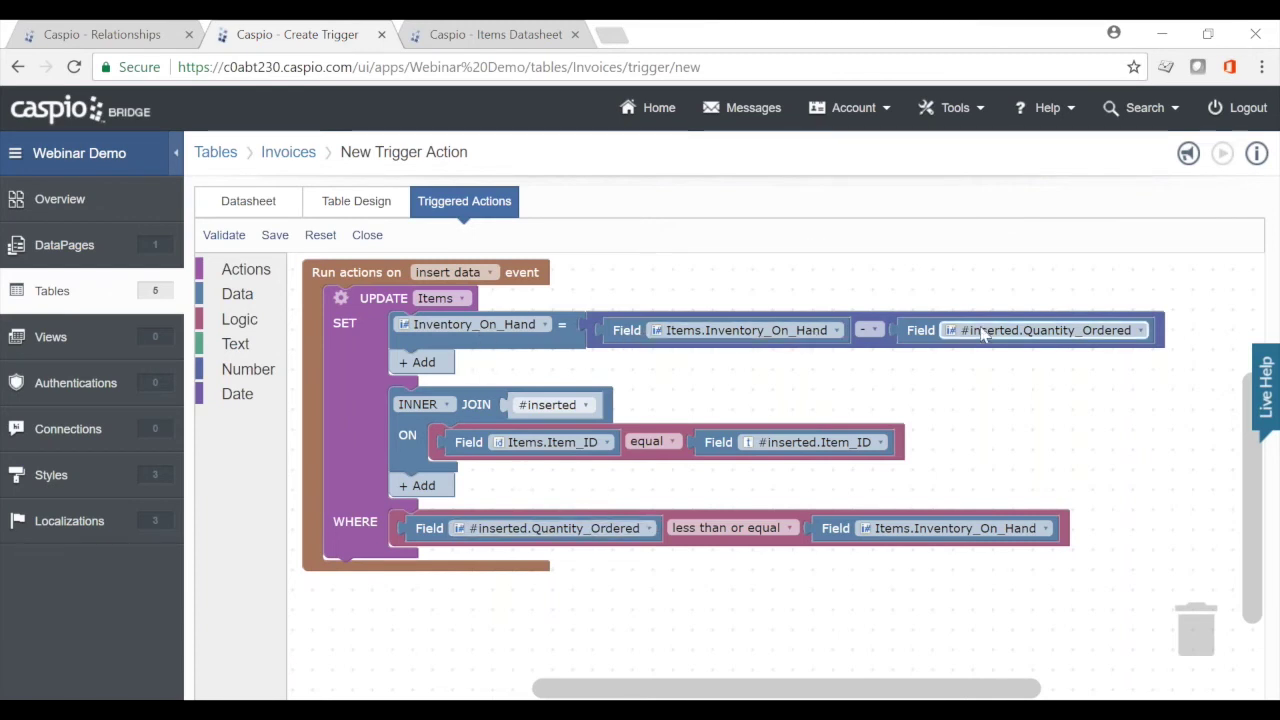
Validate the triggered action and save it without enabling it, under the name "New On Insert - Update Inventory"
left_click(224, 237)
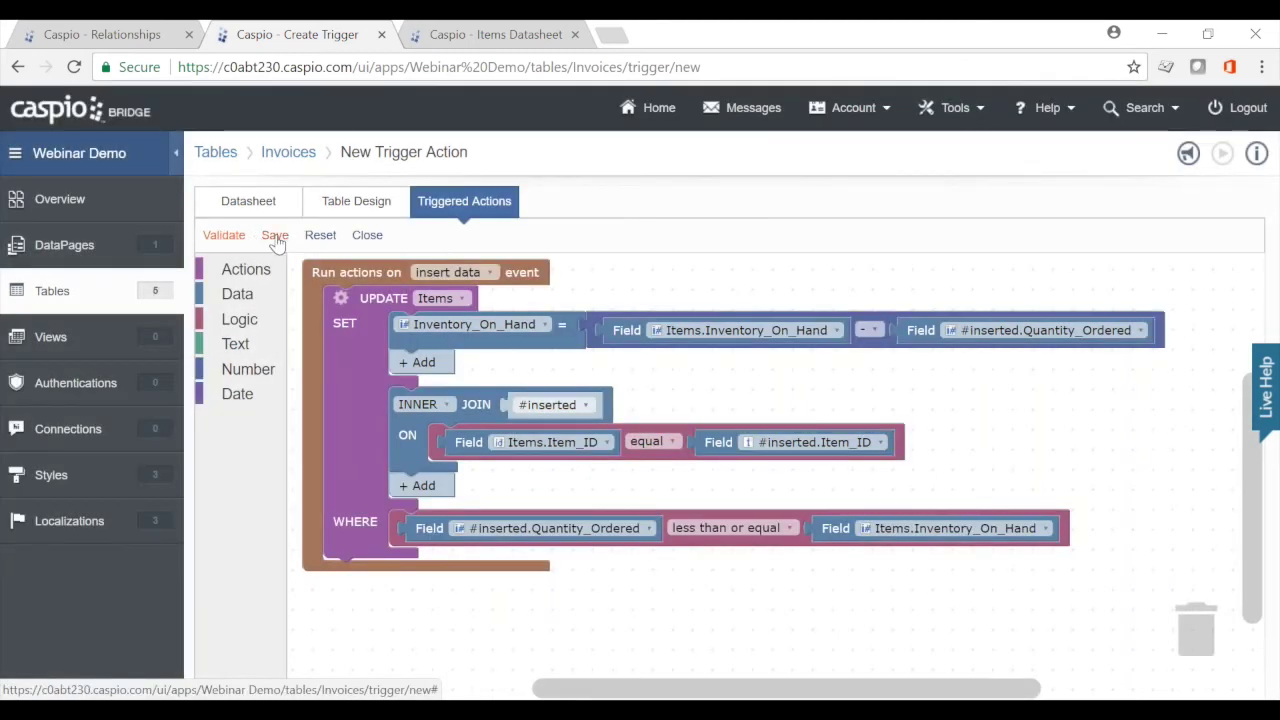
left_click(275, 237)
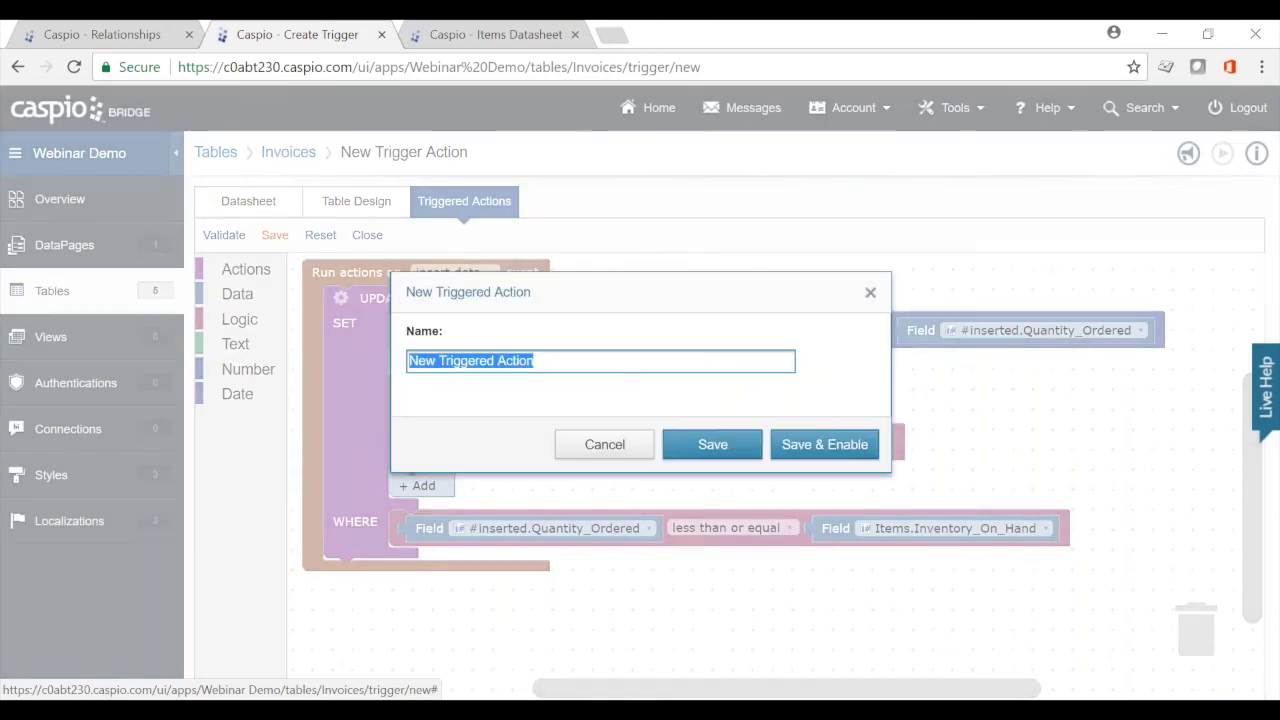
type("New On Insert")
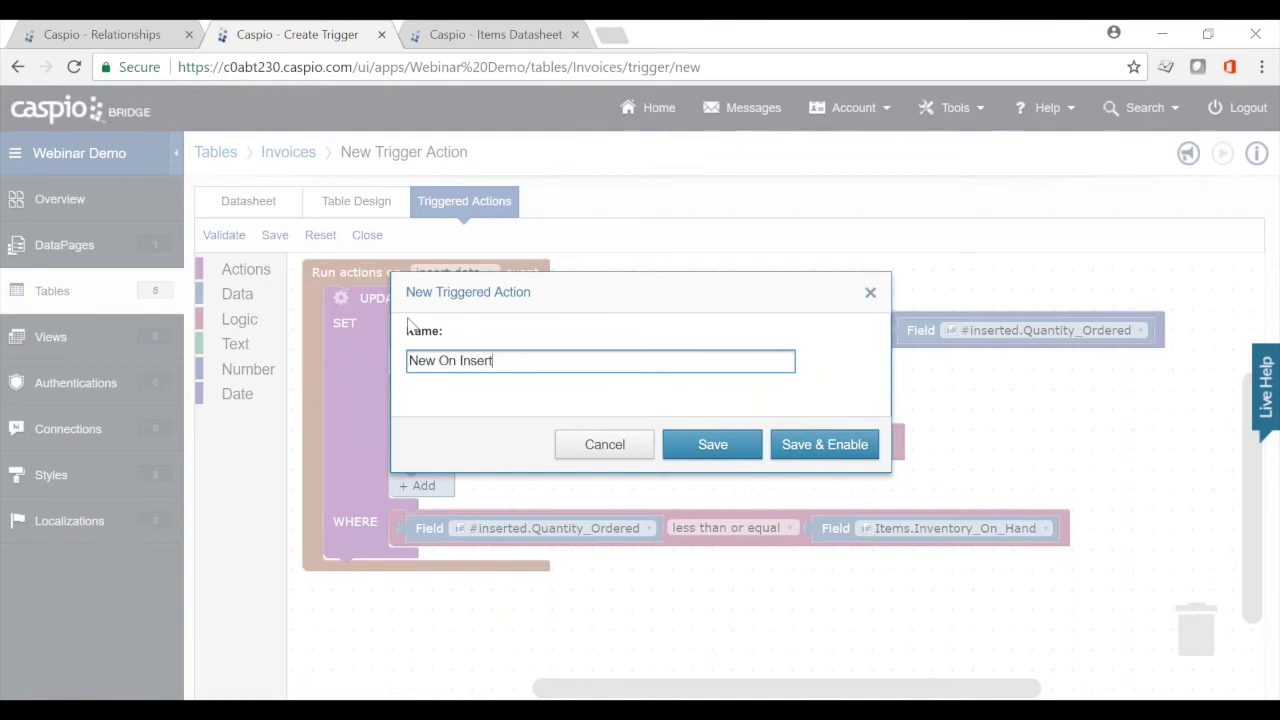
type(" - Update Inventory")
left_click(677, 428)
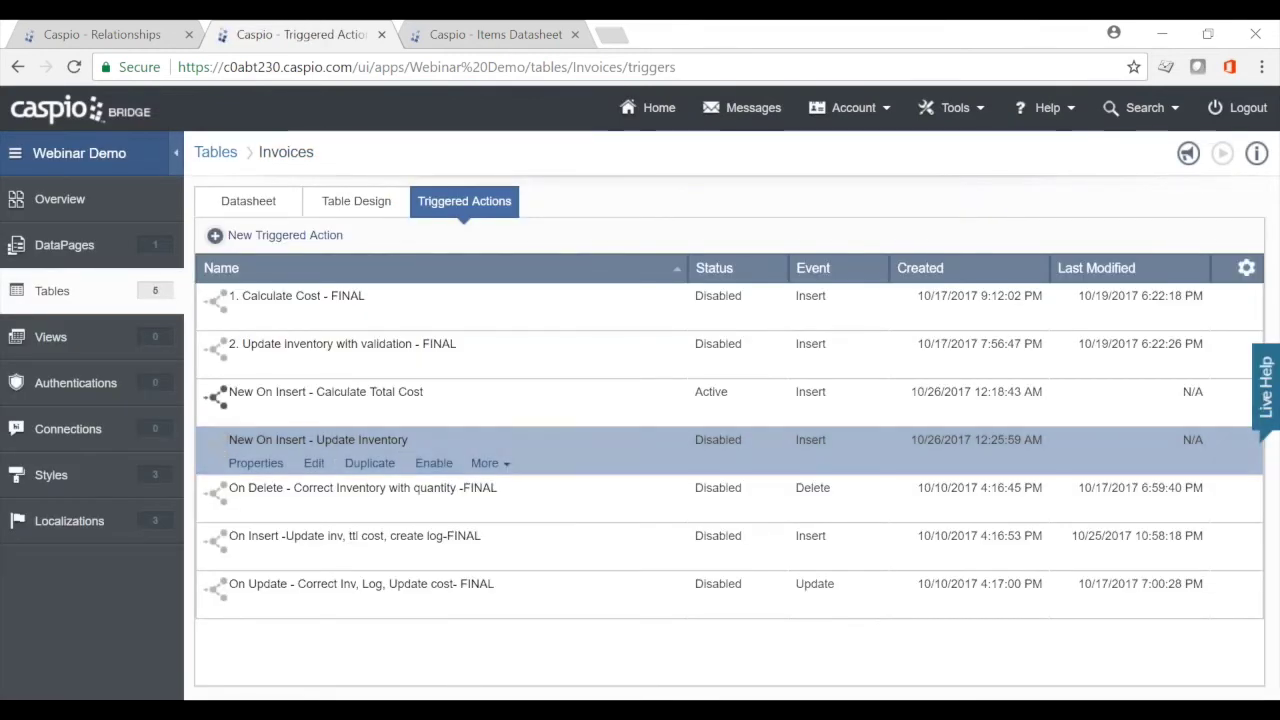
Enable the "New On Insert - Update Inventory" triggered action after reviewing which active trigger it replaces
left_click(434, 463)
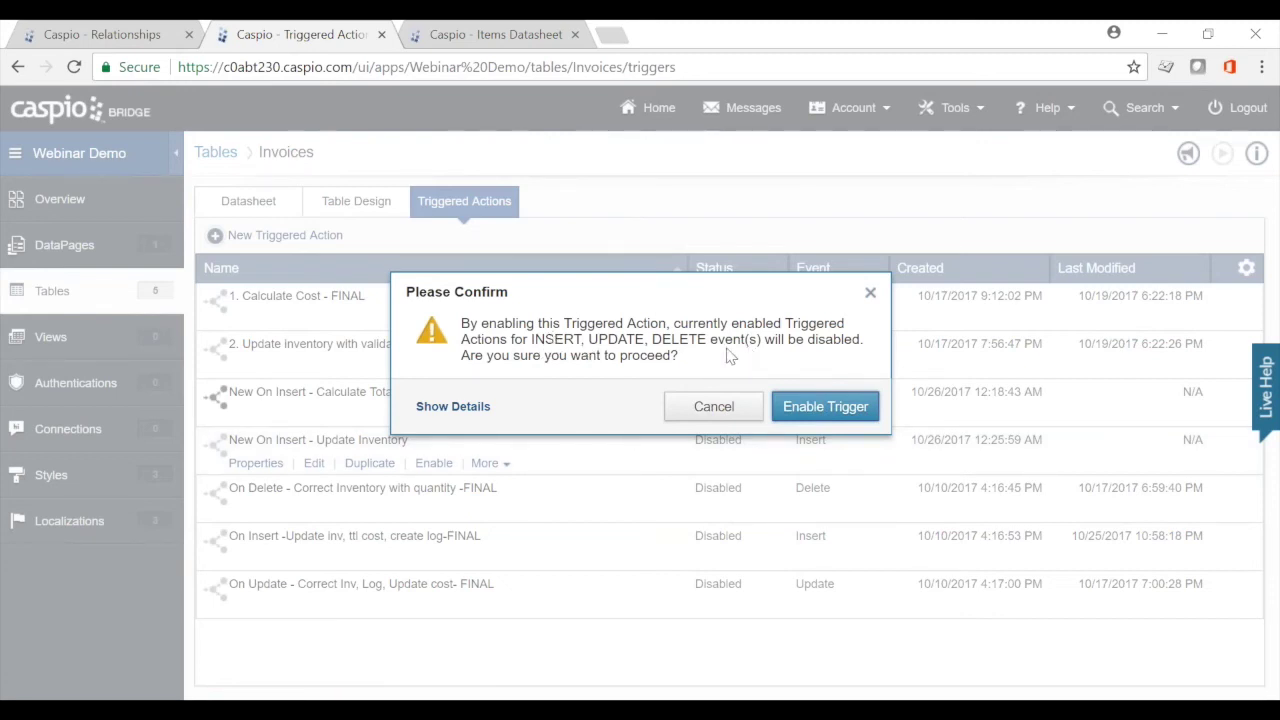
left_click(449, 407)
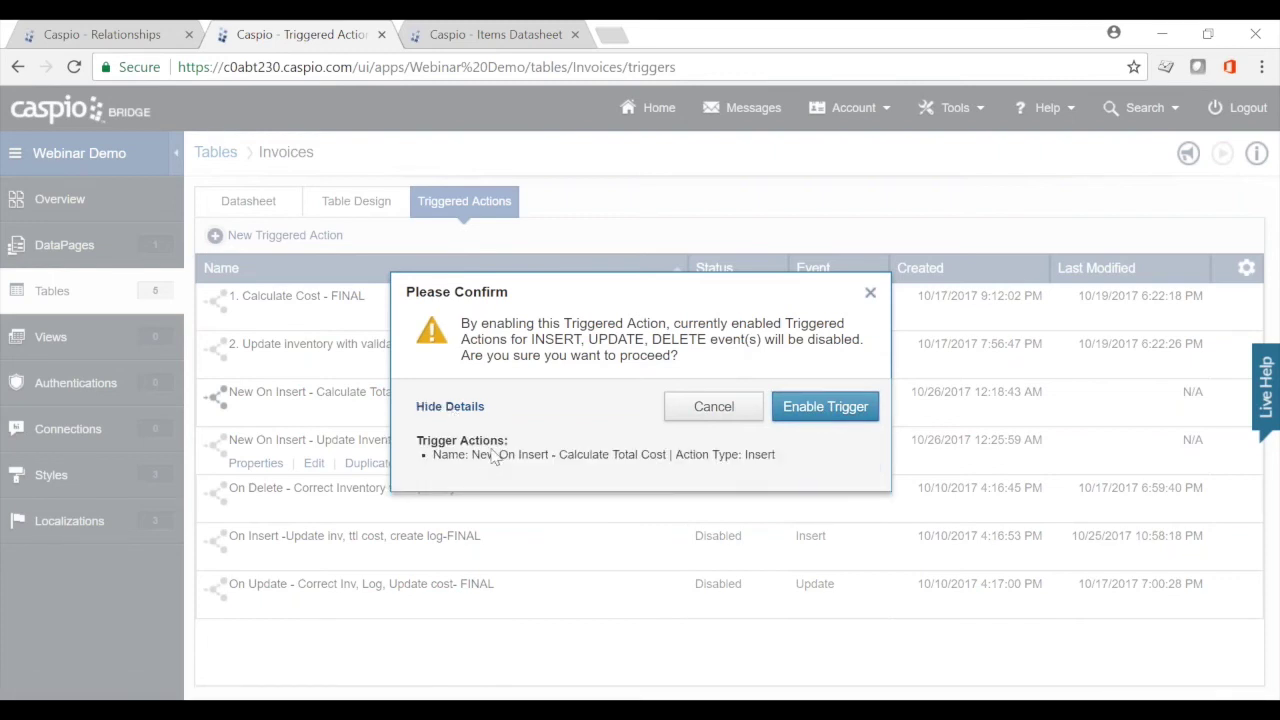
left_click(838, 414)
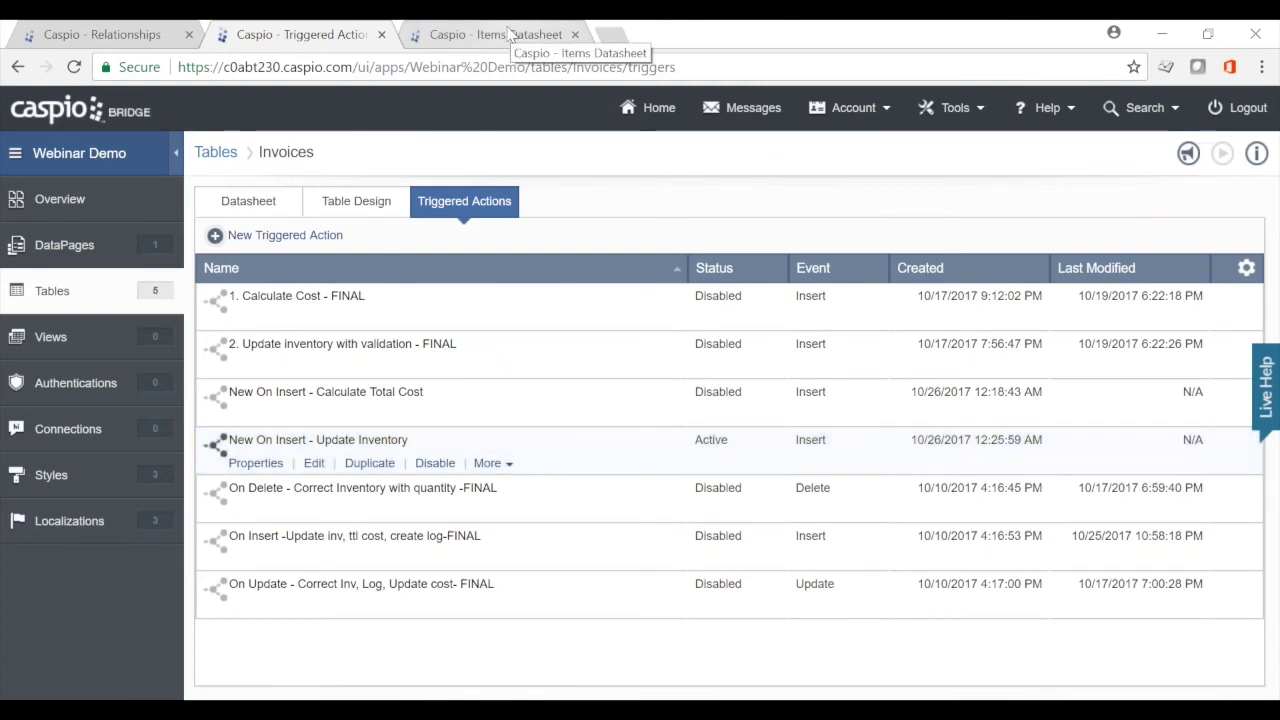
Check Item A's Inventory_On_Hand in the Items datasheet, and return to the Invoices table
left_click(508, 35)
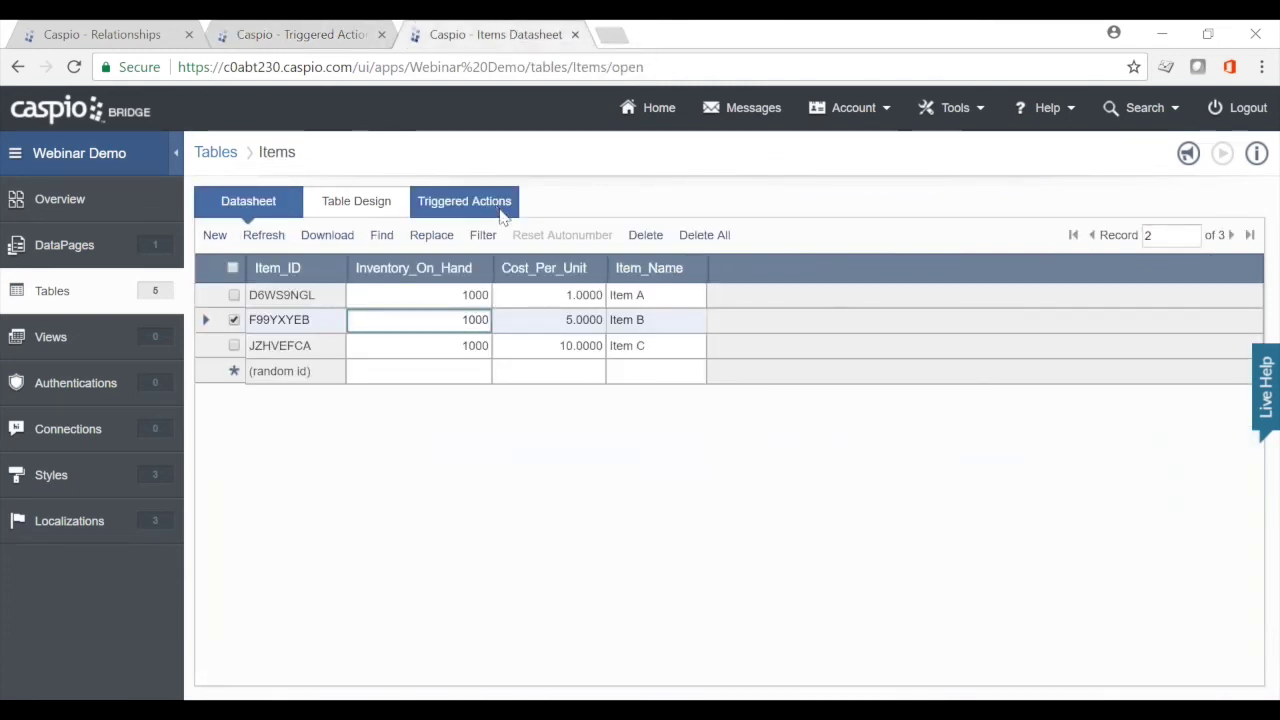
left_click(468, 296)
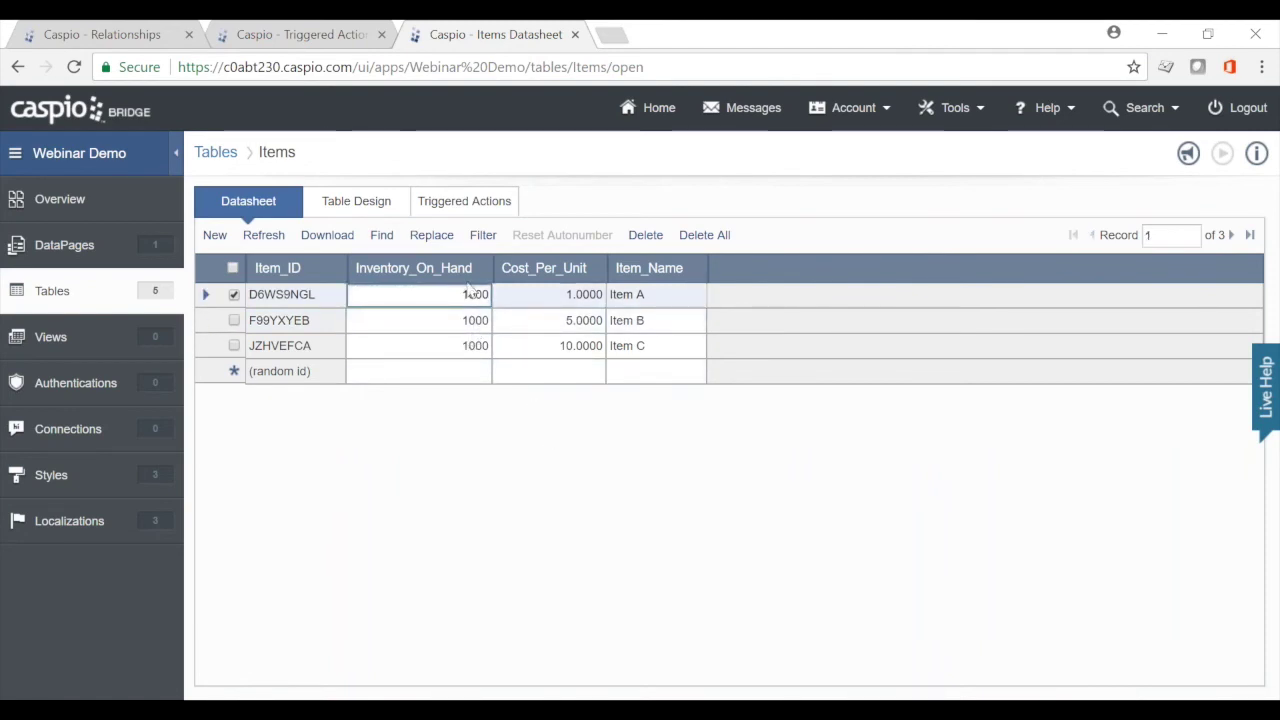
left_click(328, 36)
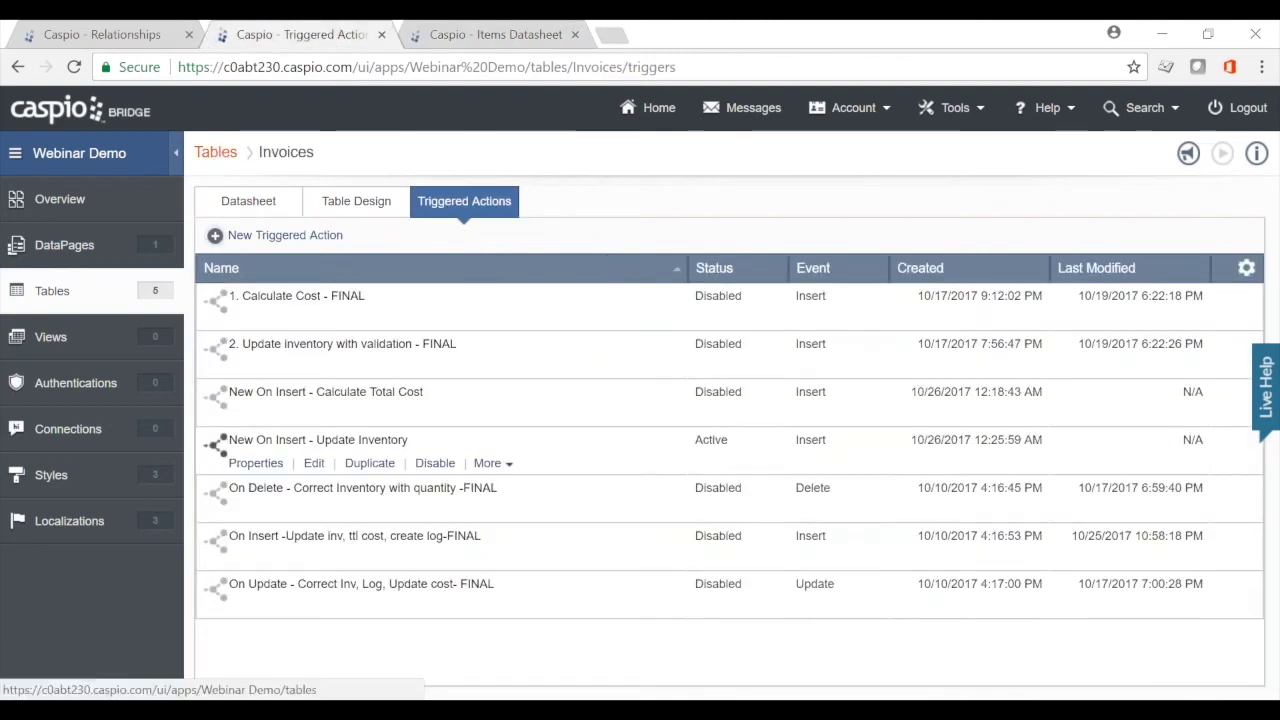
Open the Invoices datasheet and start a record with the customer, description "New Invoice" and status "New"
left_click(216, 152)
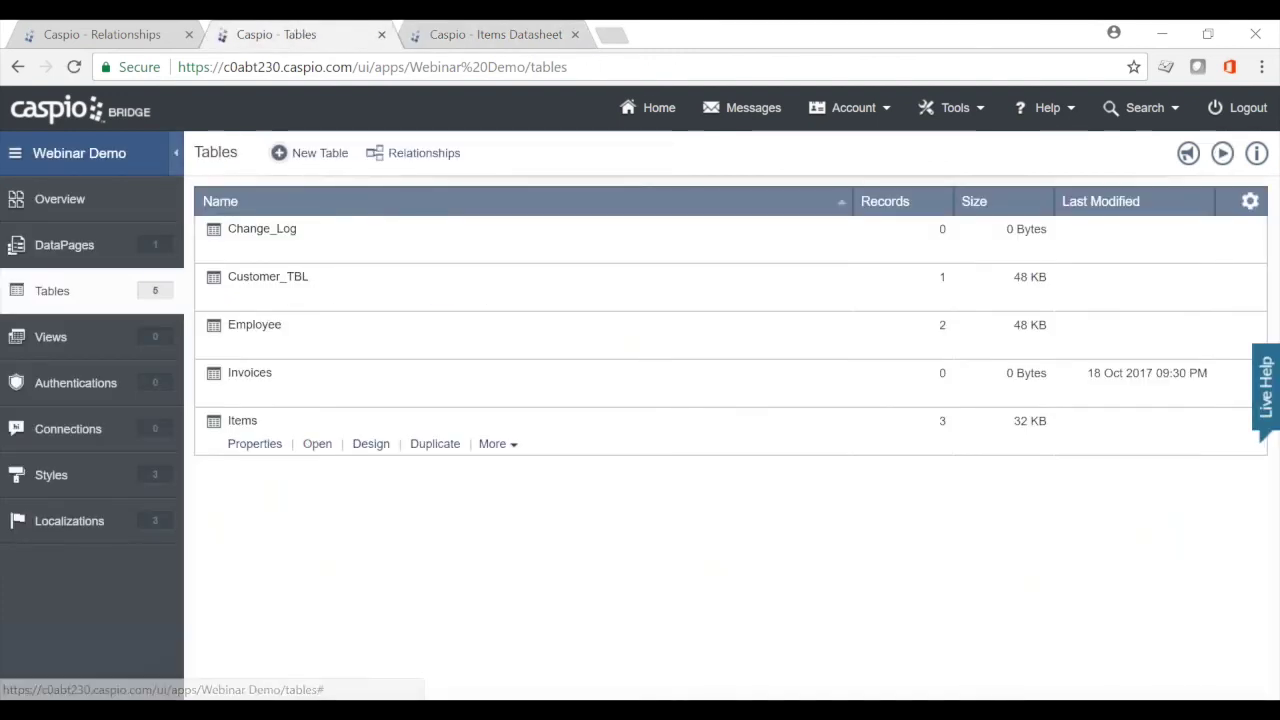
left_click(305, 398)
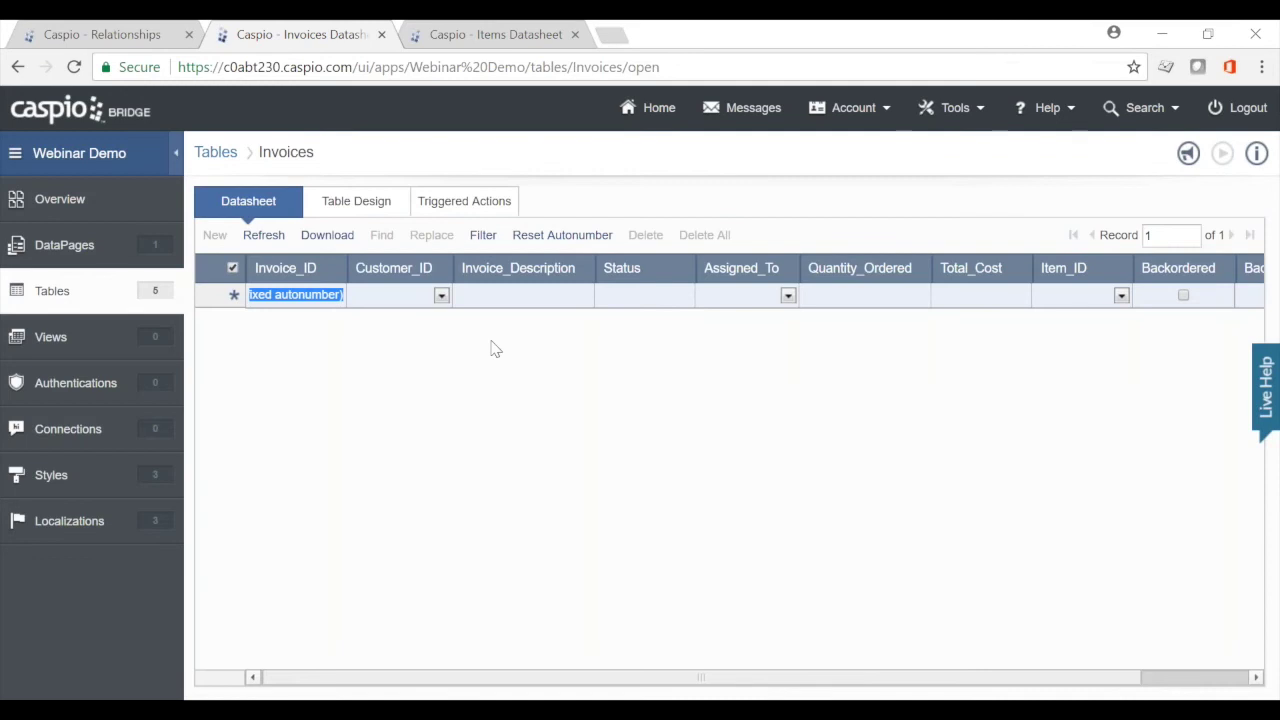
left_click(441, 295)
left_click(385, 312)
left_click(457, 295)
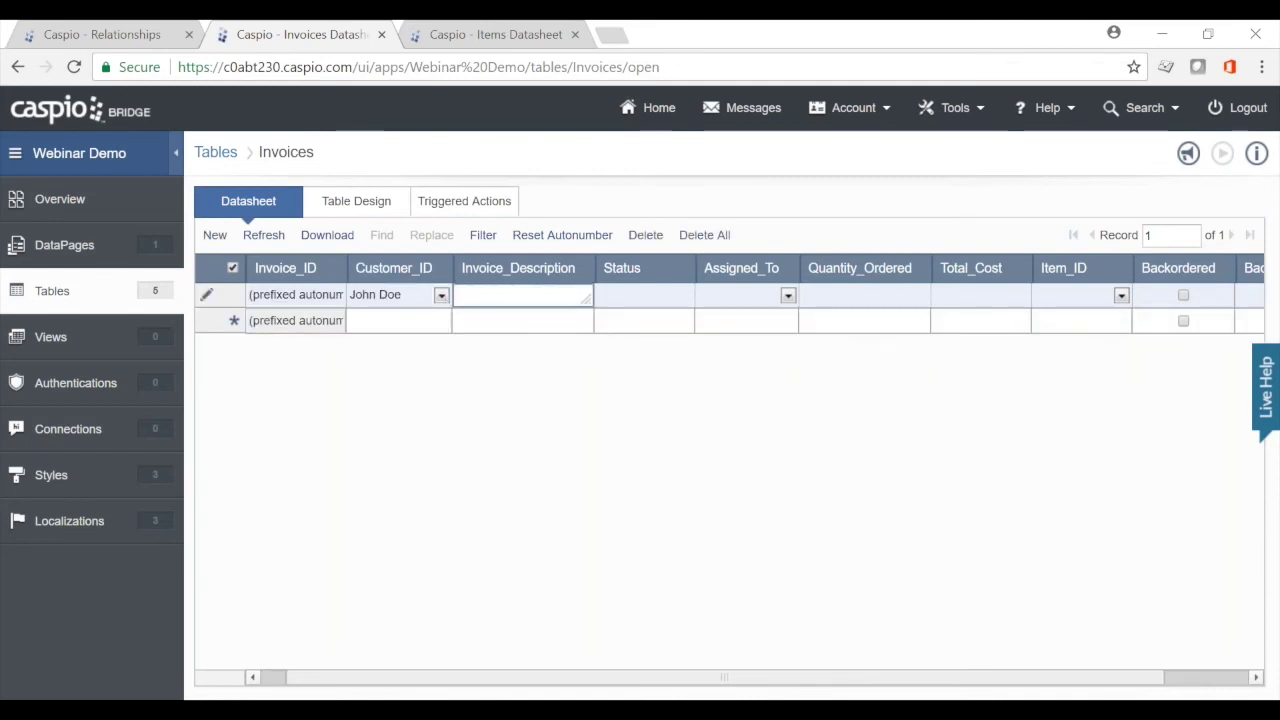
type("New Invoice")
key("Tab")
type("New")
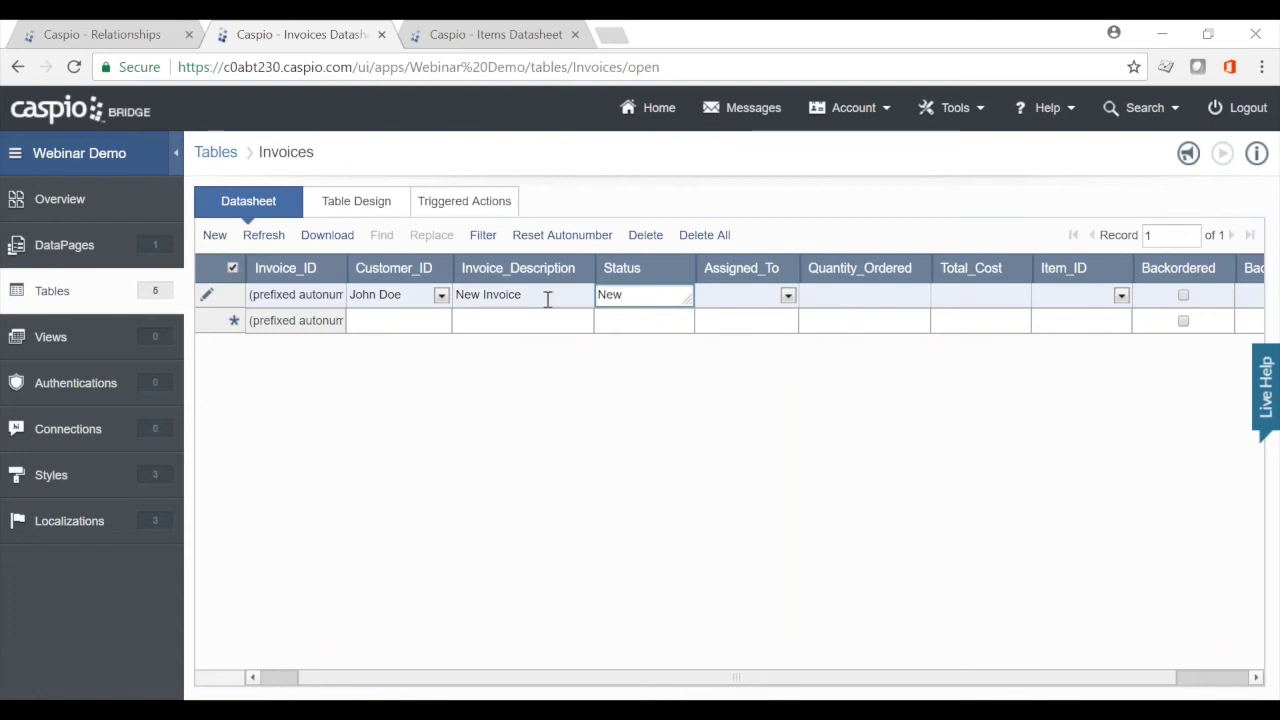
Assign the new invoice to Caspio with a Quantity_Ordered of 400 for Item A, and commit the record
key("Tab")
left_click(787, 296)
left_click(757, 324)
left_click(820, 303)
type("400")
key("Tab")
key("Tab")
left_click(1121, 298)
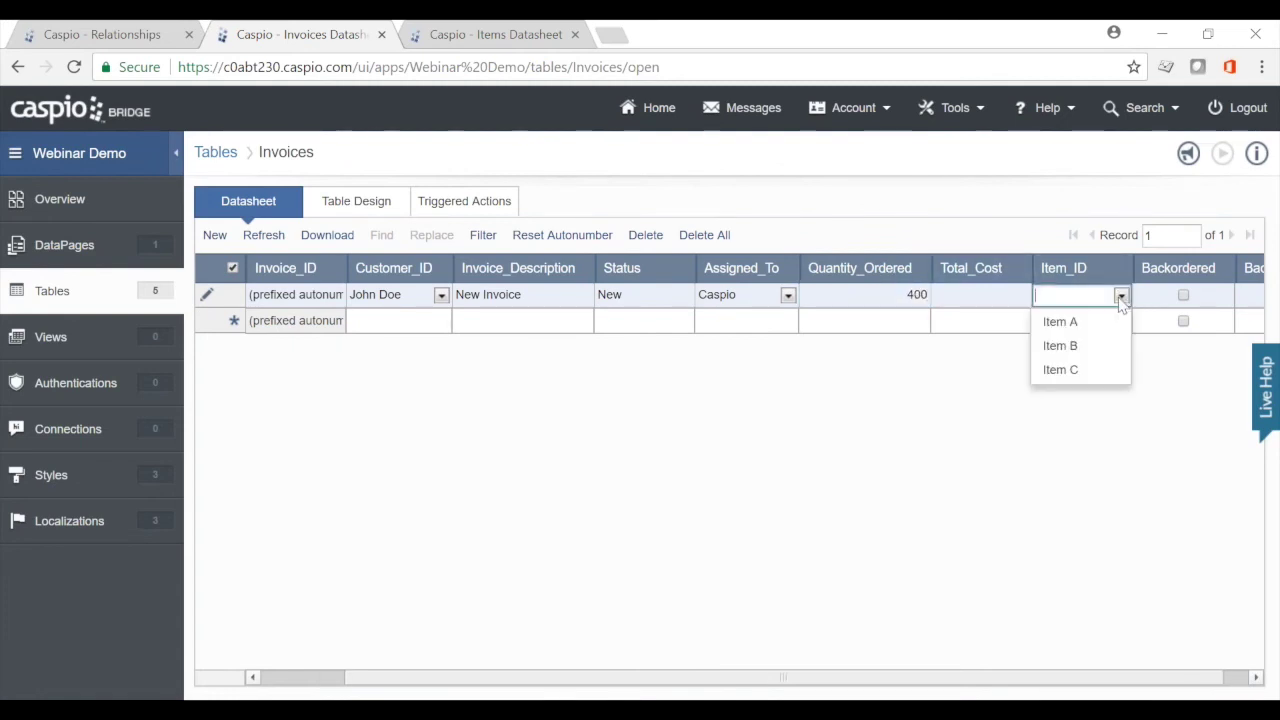
left_click(1075, 322)
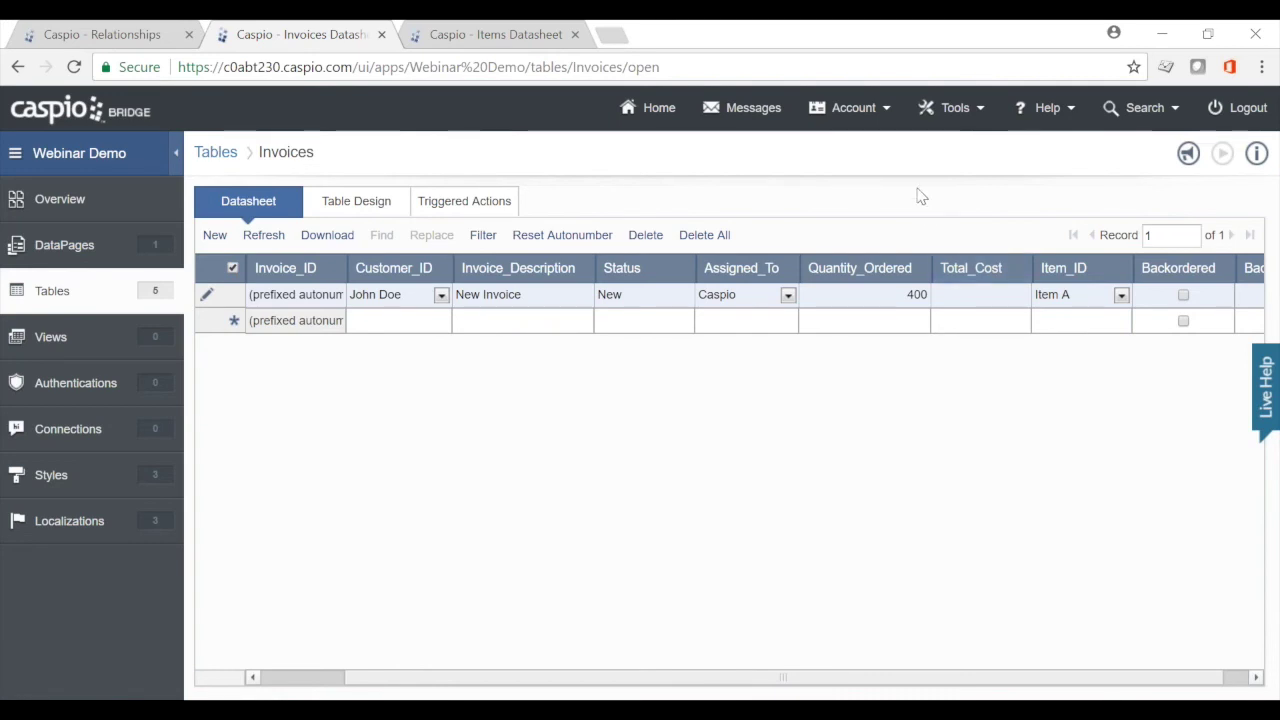
left_click(868, 327)
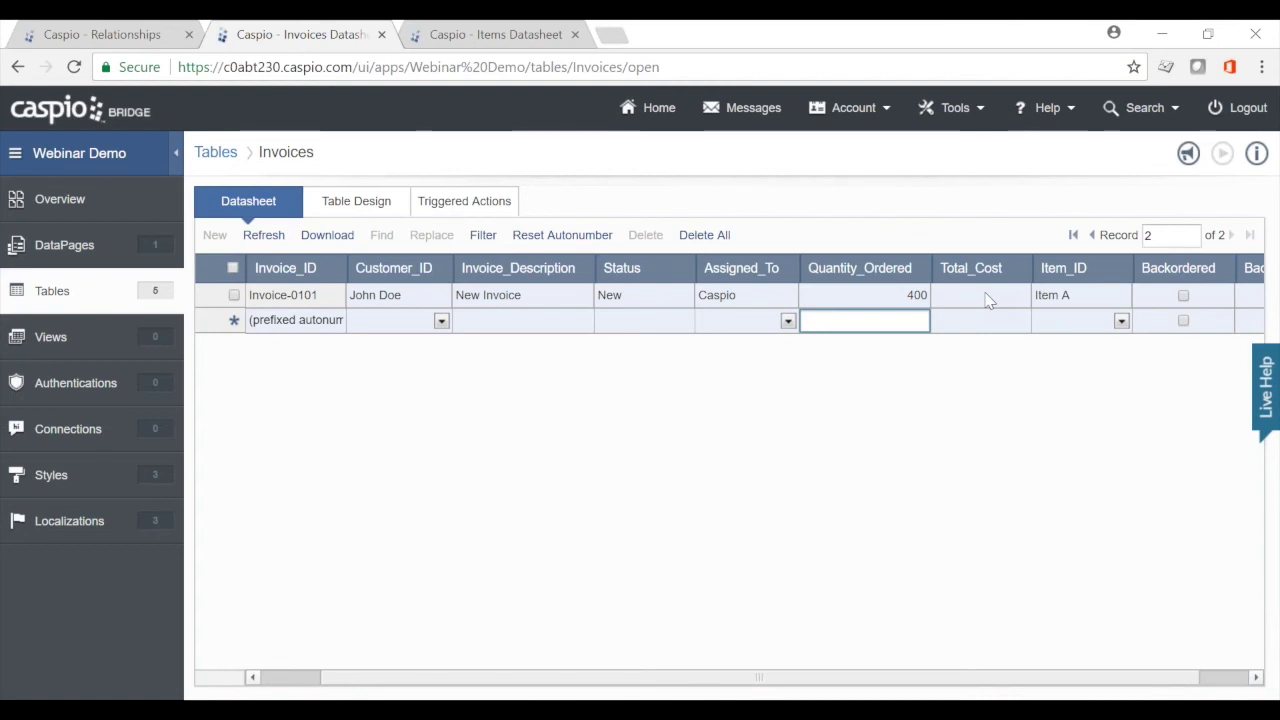
Refresh the Items datasheet to check Item A's Inventory_On_Hand, and return to the Invoices datasheet
left_click(484, 37)
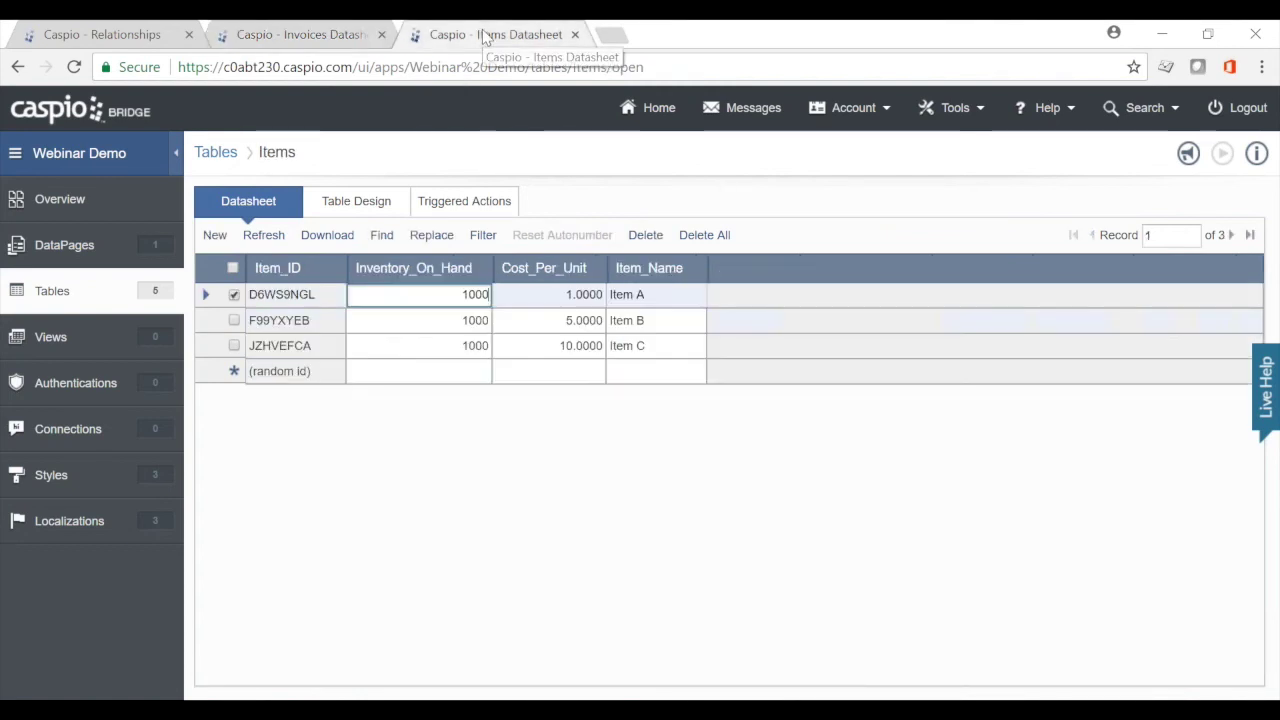
left_click(264, 235)
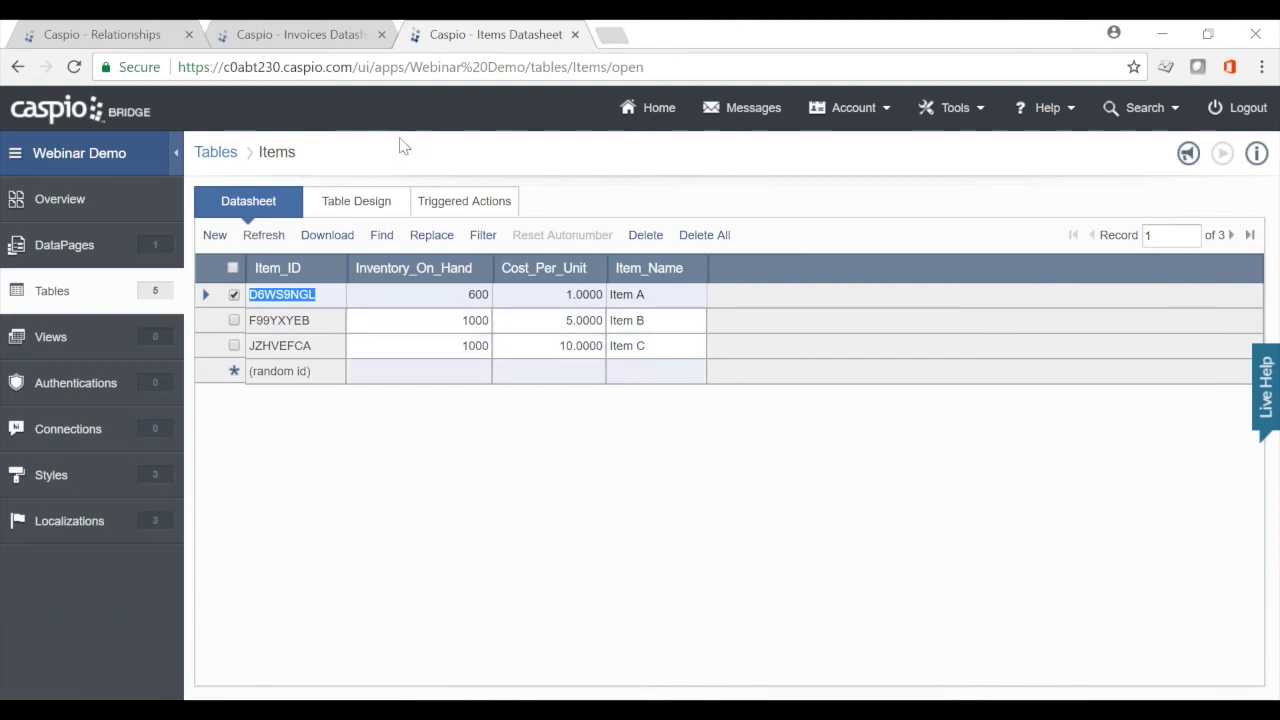
left_click(290, 34)
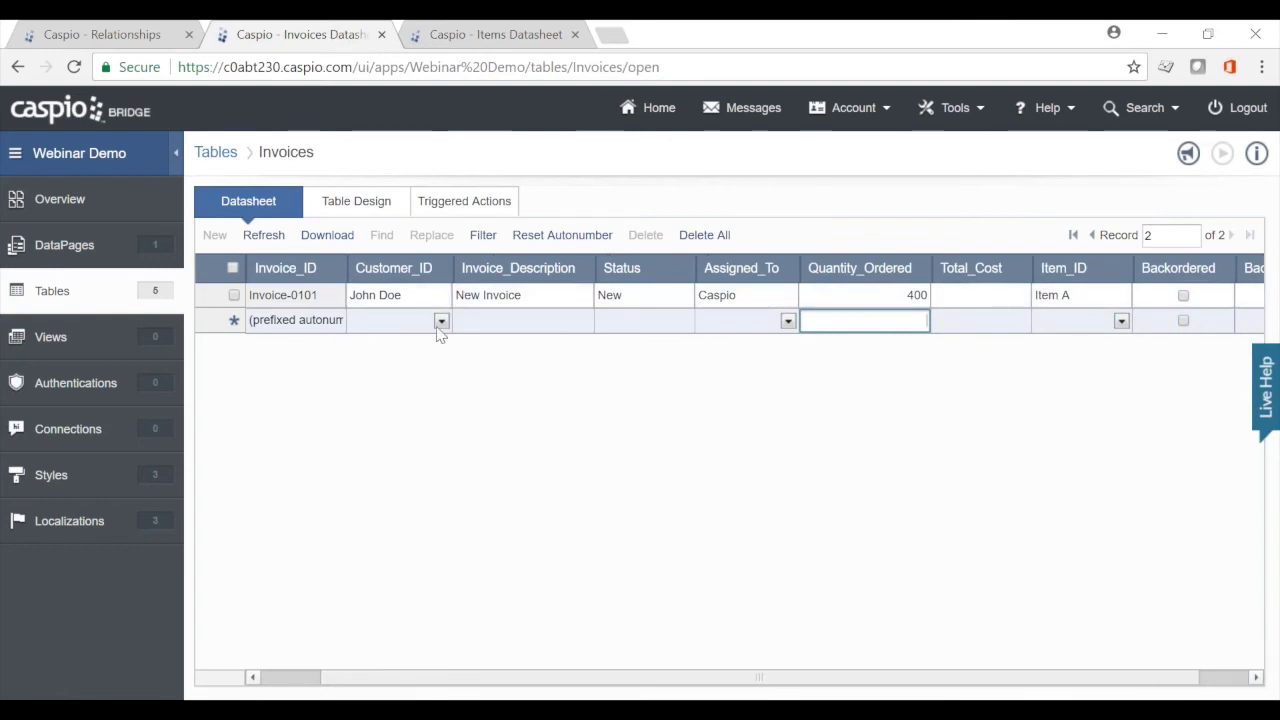
left_click(440, 321)
left_click(423, 348)
key("Return")
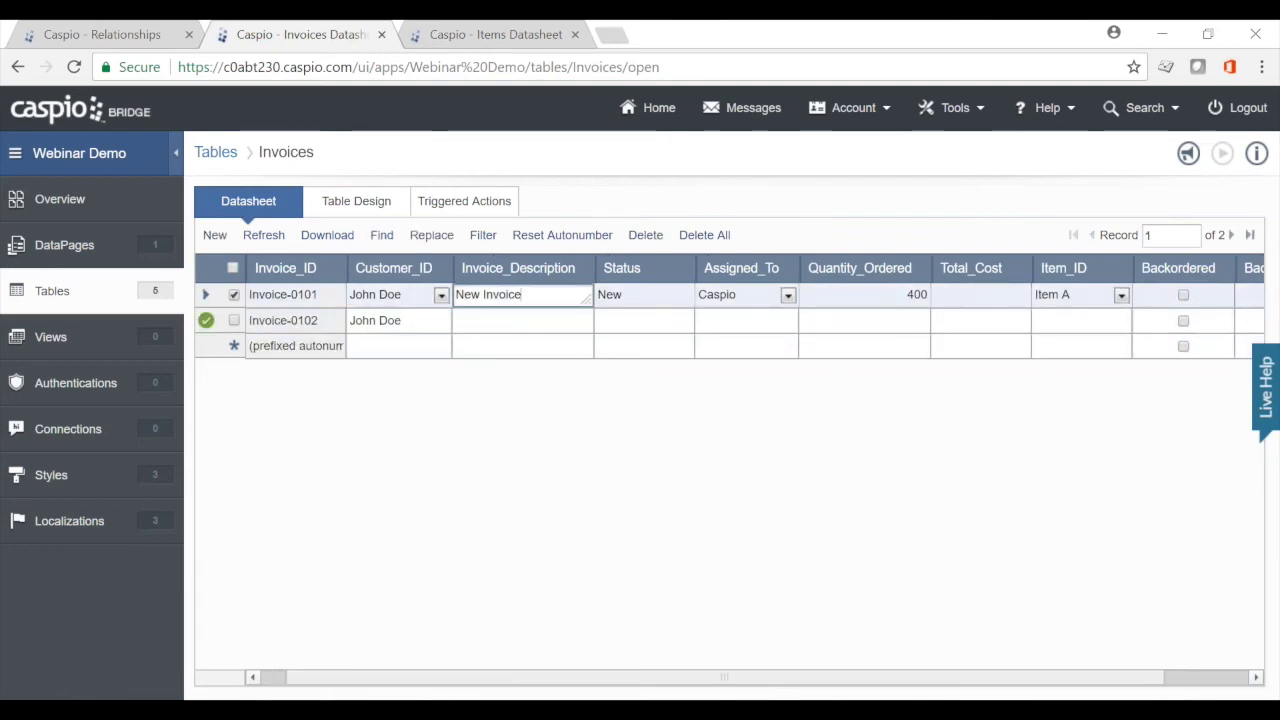
left_click(522, 321)
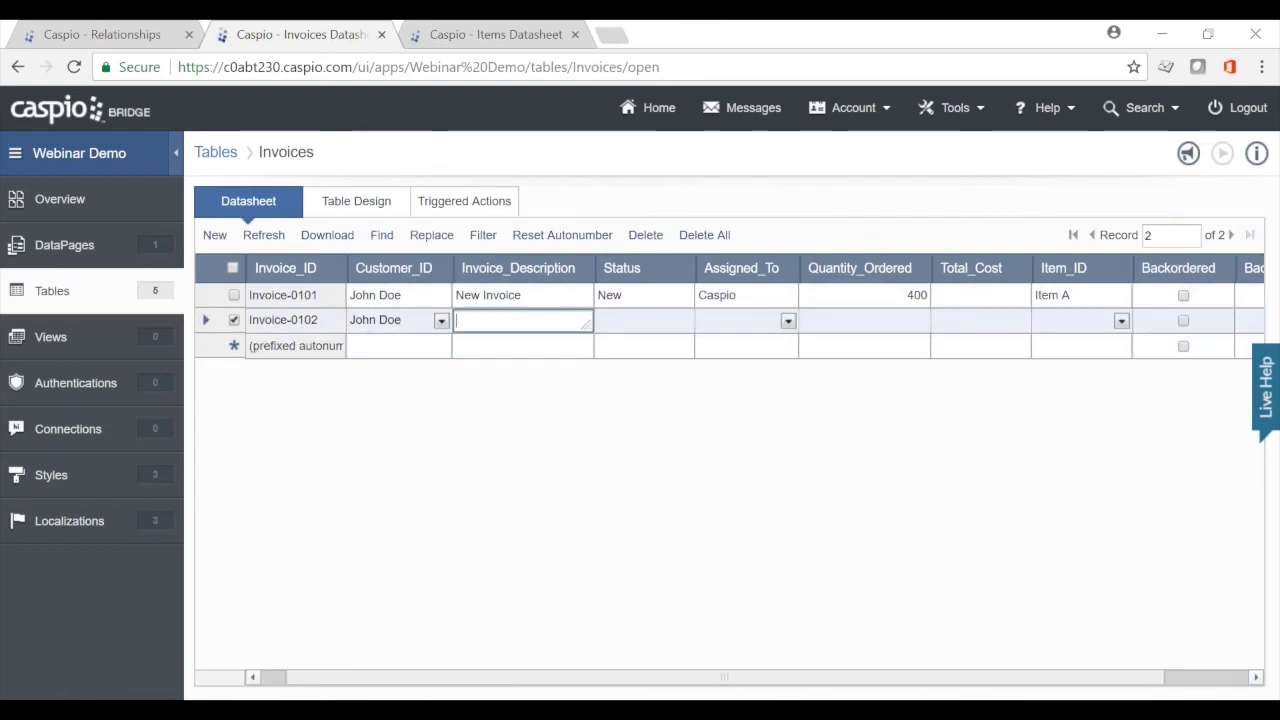
Delete all invoice records and start a new one with the customer, description "New Item" and status "New"
left_click(700, 234)
left_click(829, 406)
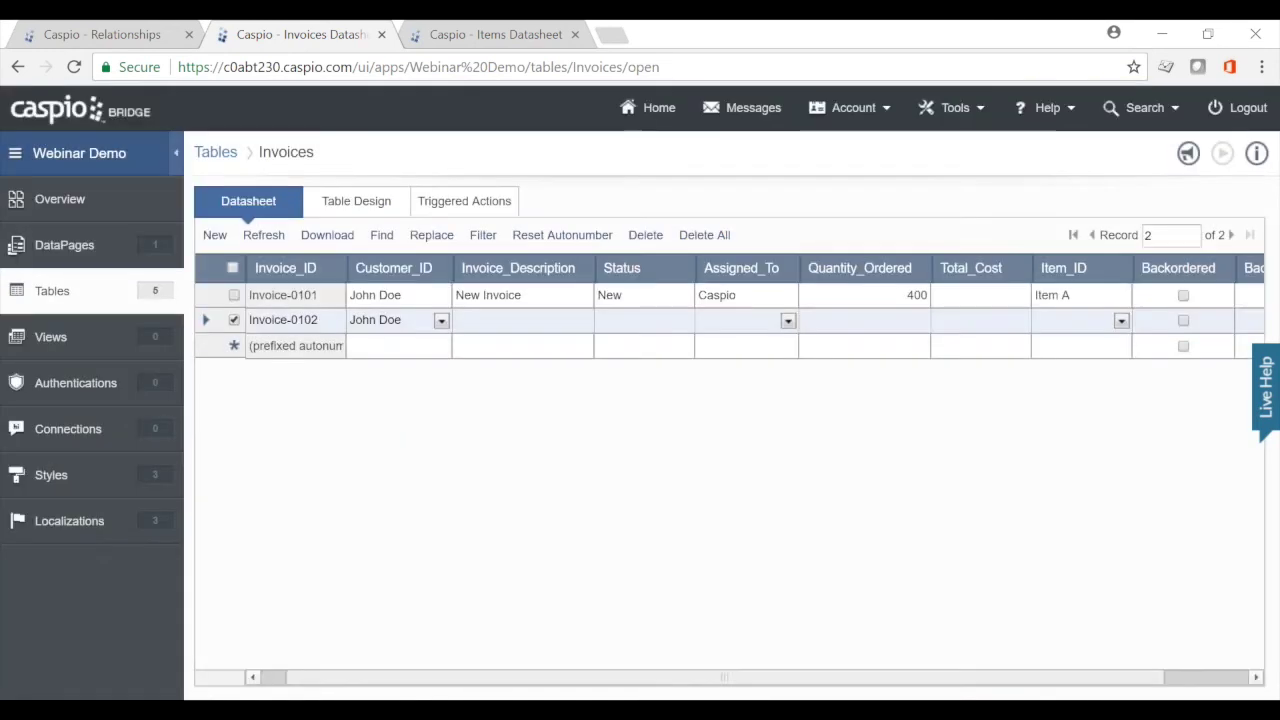
left_click(429, 294)
left_click(441, 295)
left_click(423, 334)
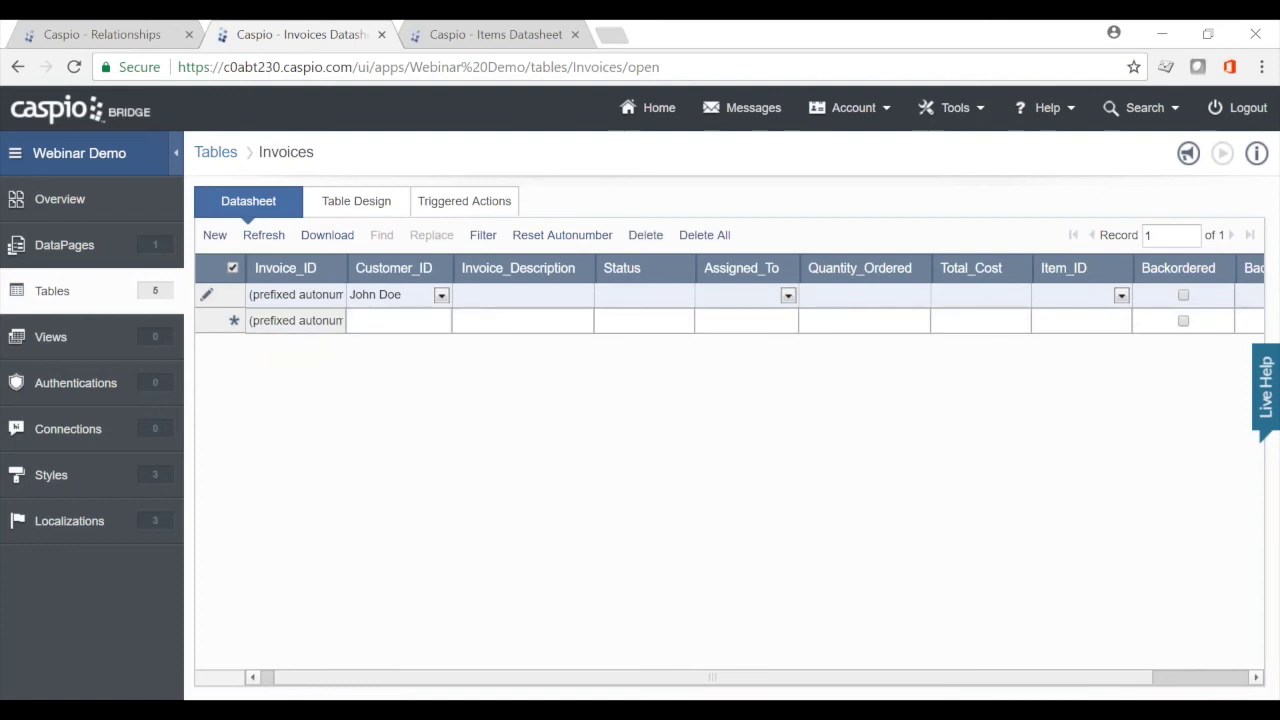
left_click(523, 295)
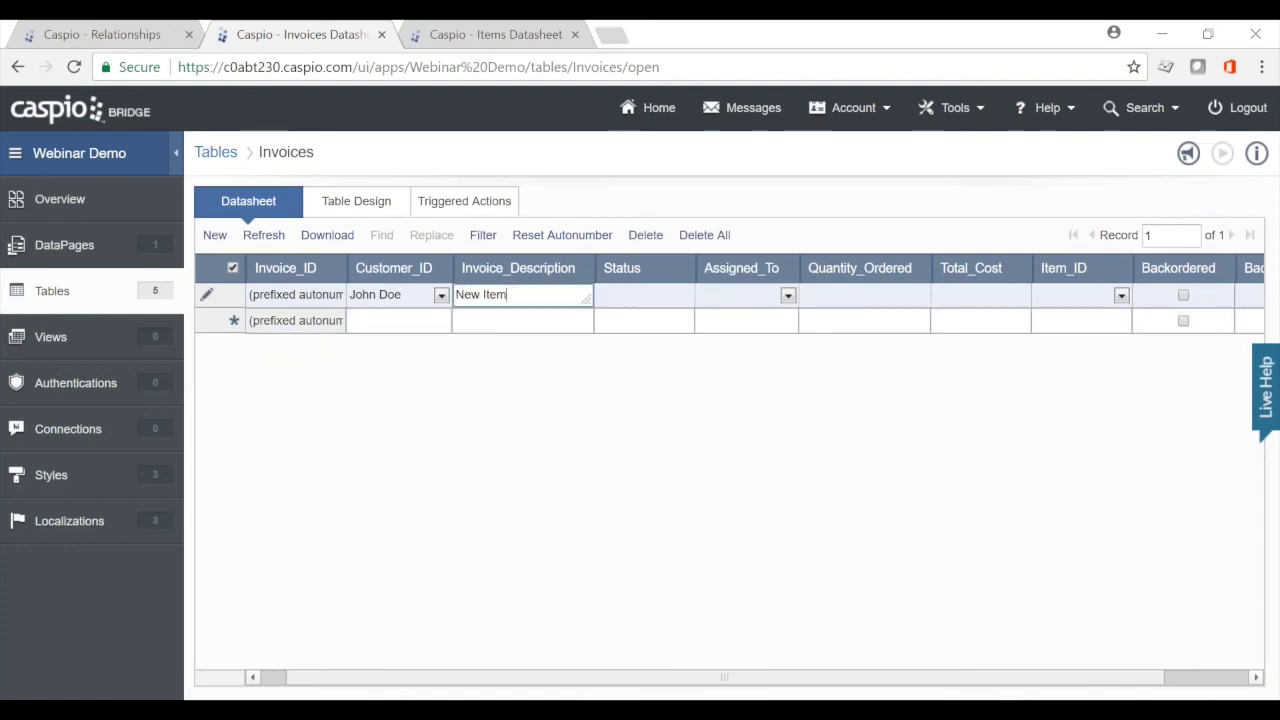
left_click(632, 297)
type("New")
Assign the invoice to Caspio with a Quantity_Ordered of 1500 for Item B, and commit the record
left_click(788, 296)
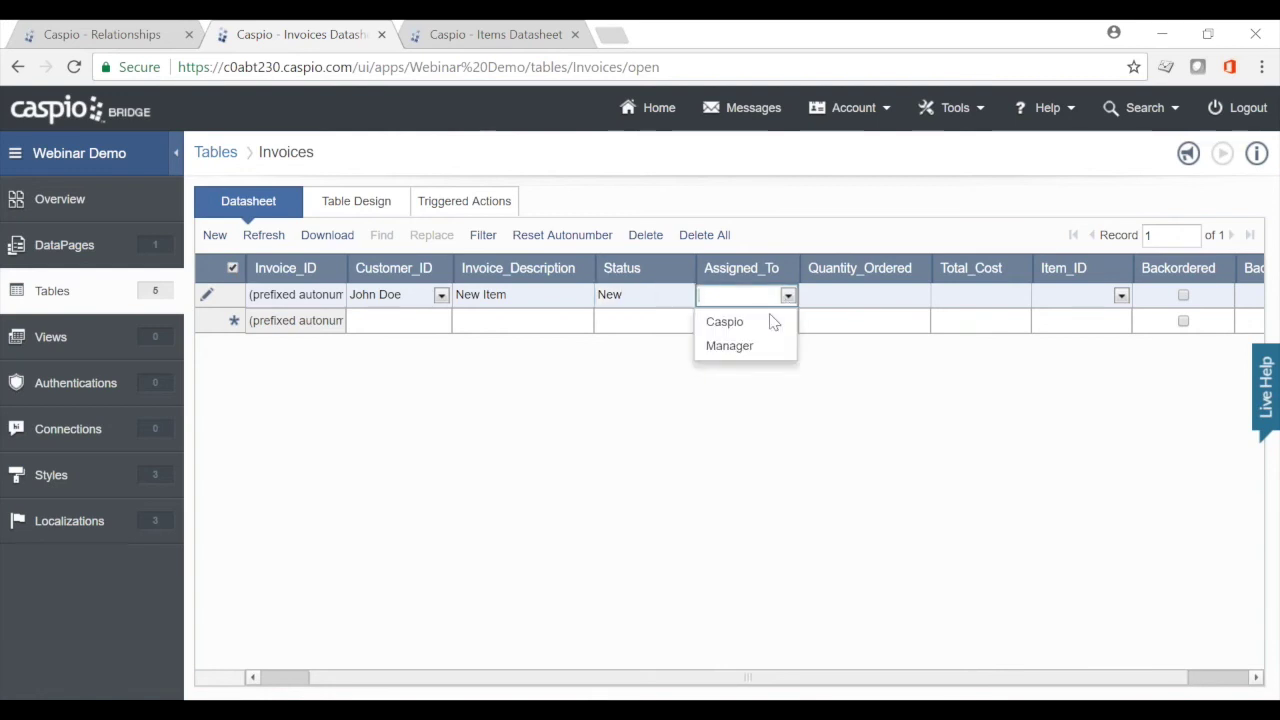
left_click(763, 325)
left_click(846, 296)
type("1500")
key("Tab")
left_click(1121, 295)
left_click(1092, 355)
left_click(994, 322)
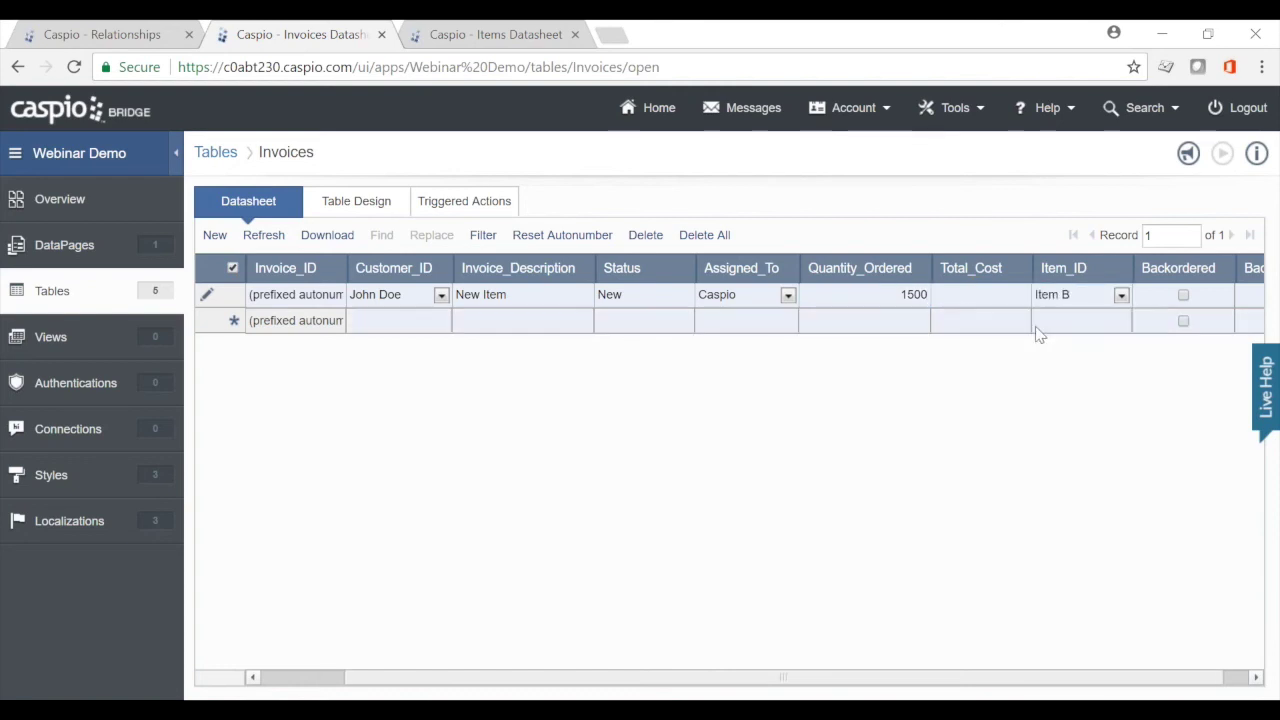
Check Item B's inventory in the Items datasheet and the new invoice's Backordered and Back_Order_Reason fields
left_click(500, 34)
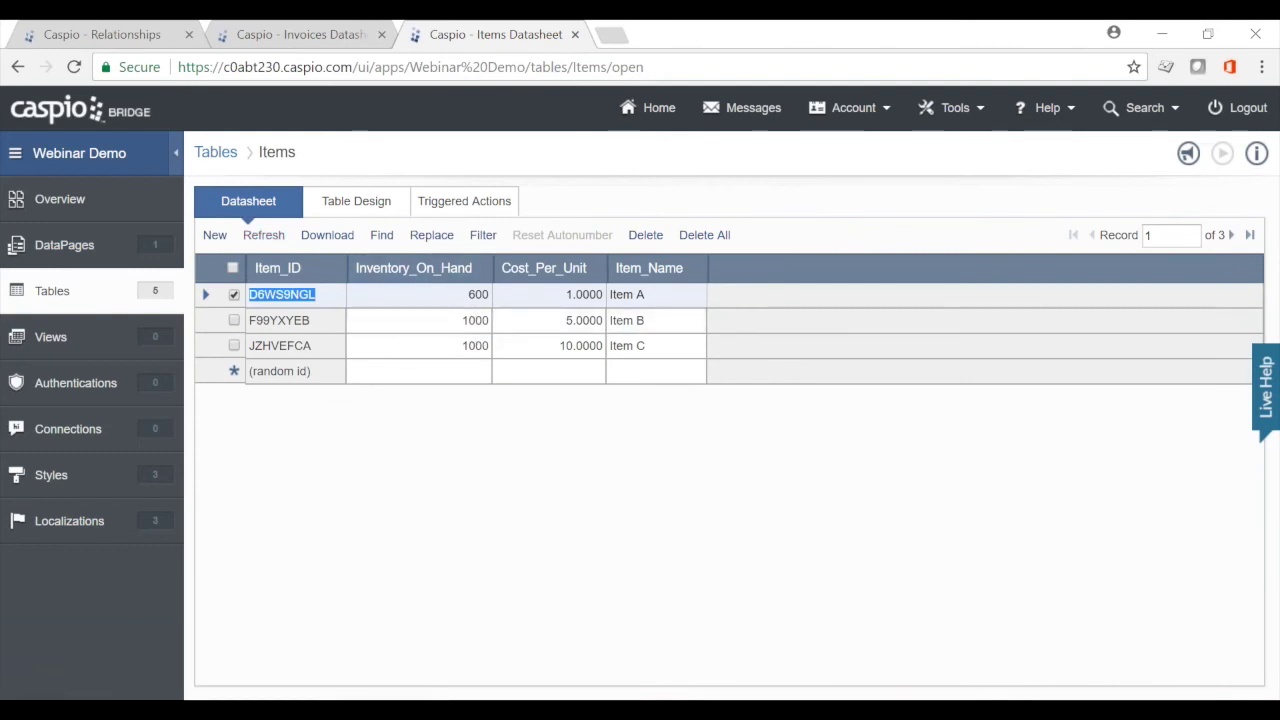
left_click(310, 38)
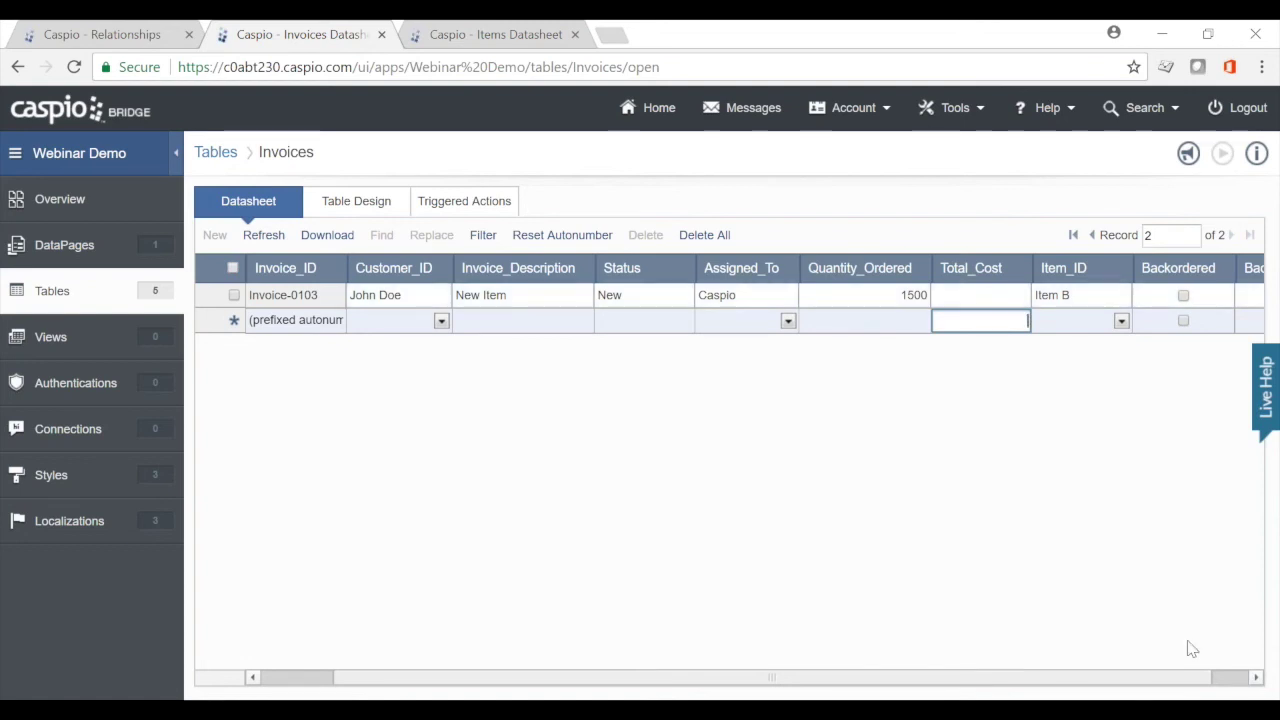
left_click_drag(1105, 674, 1122, 674)
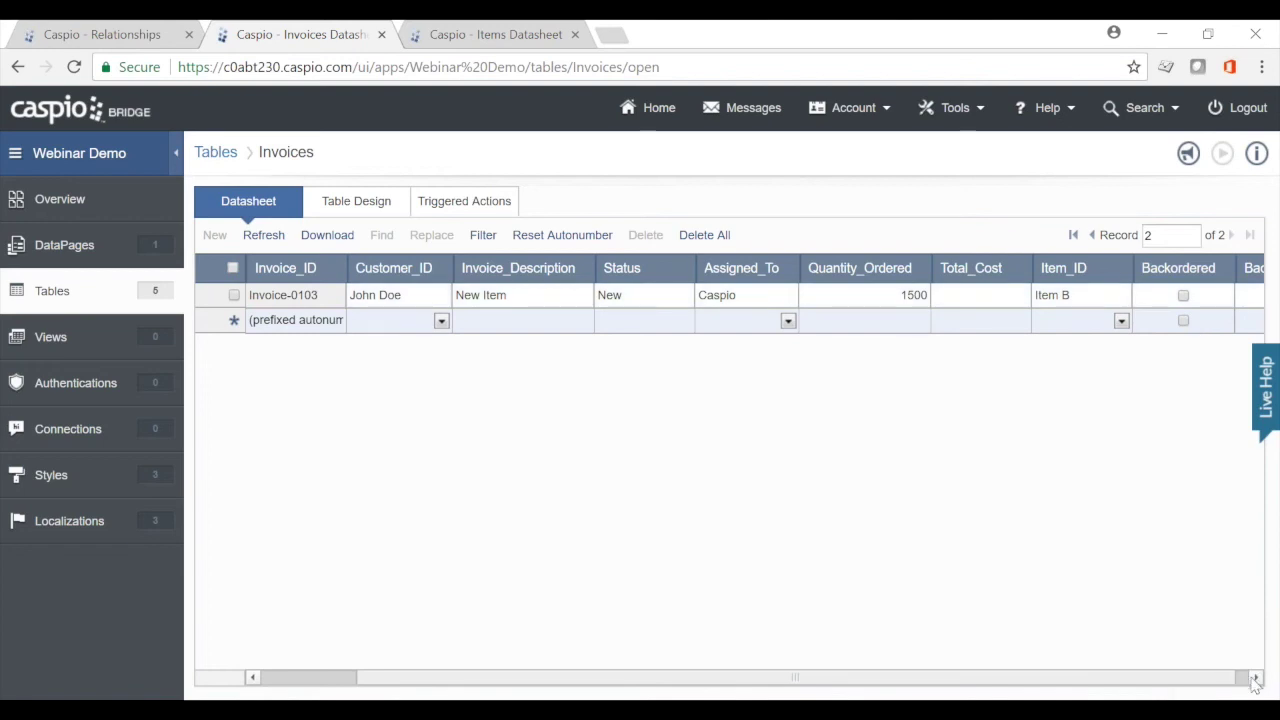
key("Tab")
key("Tab")
key("Tab")
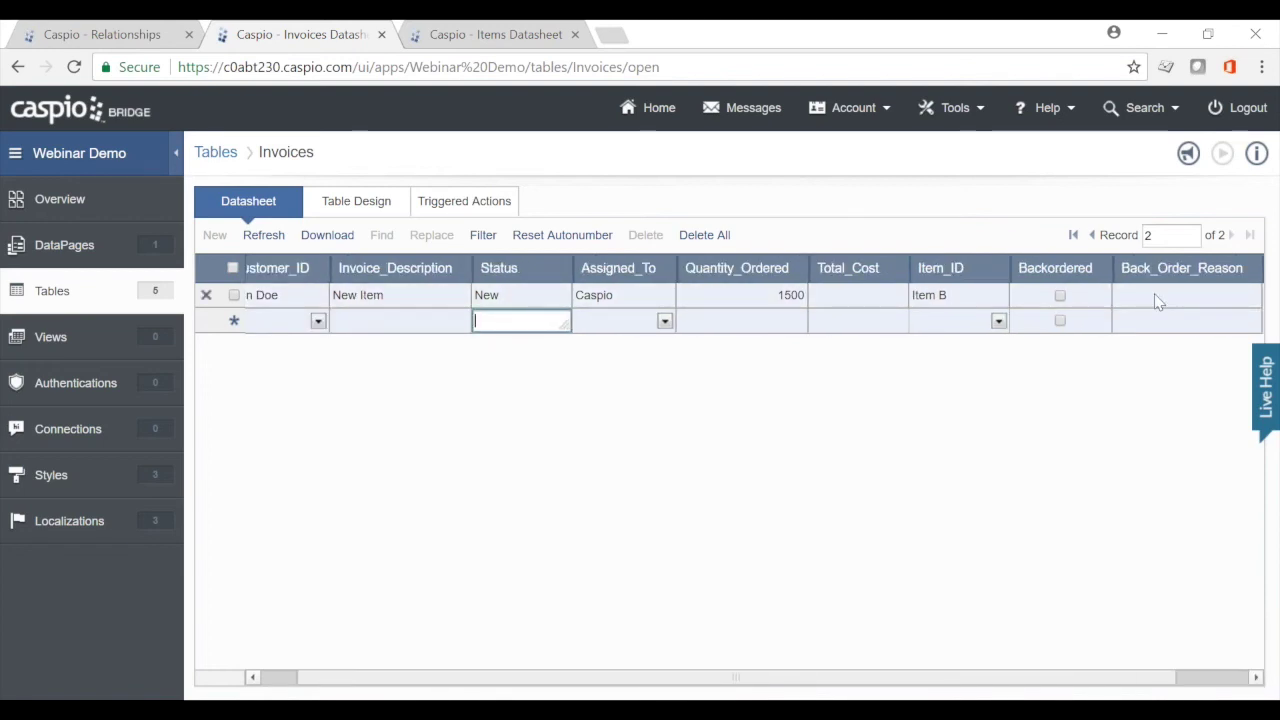
Open the "New On Insert - Update Inventory" triggered action for editing and add an Update action above the Items update
left_click(460, 203)
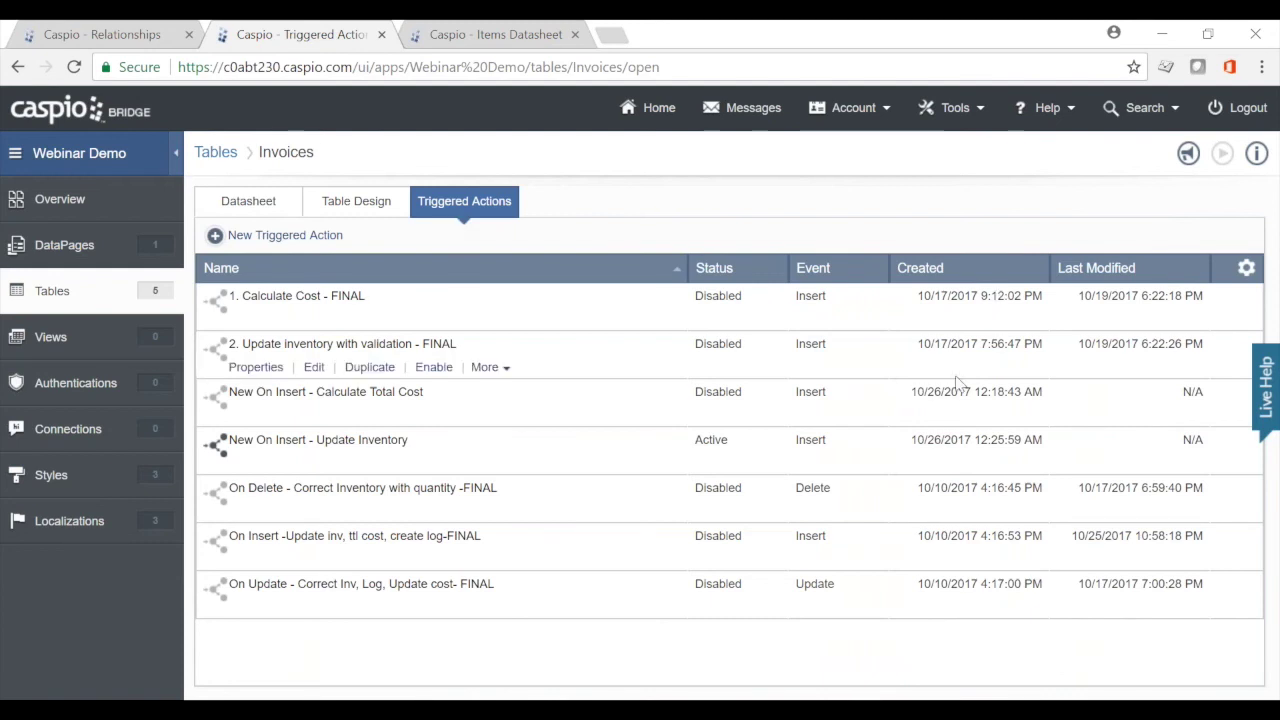
mouse_move(822, 462)
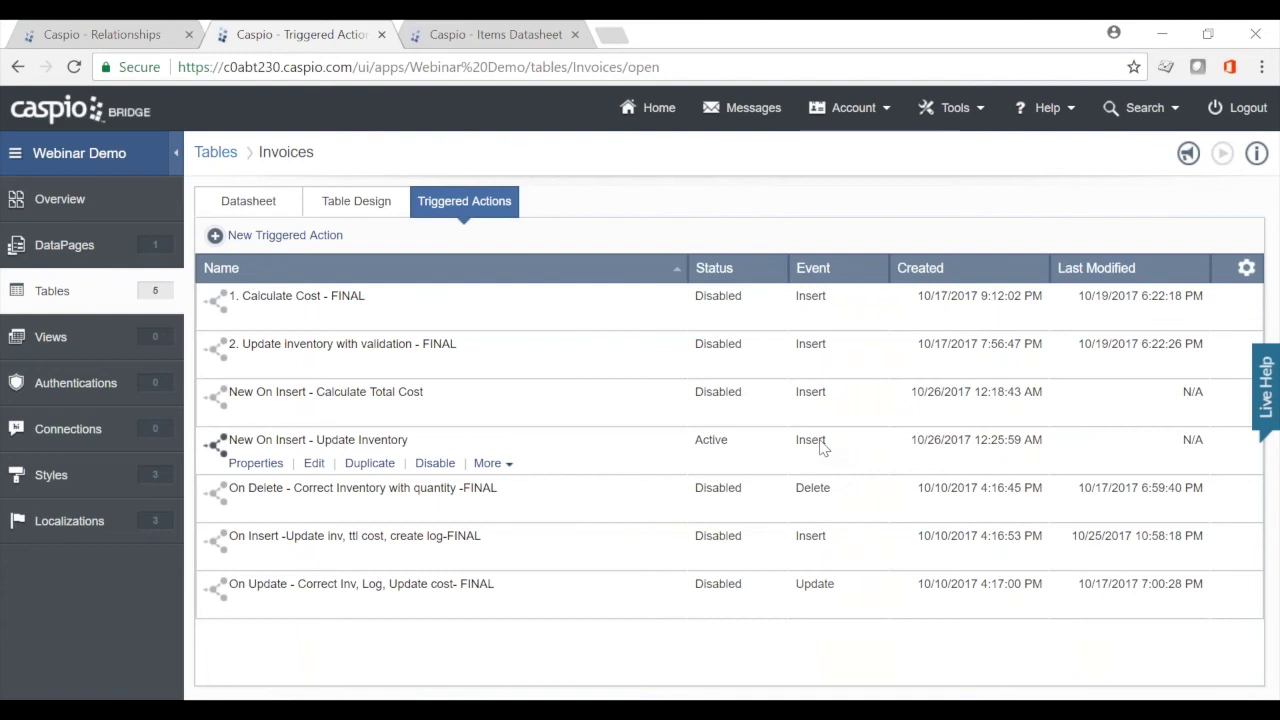
left_click(314, 464)
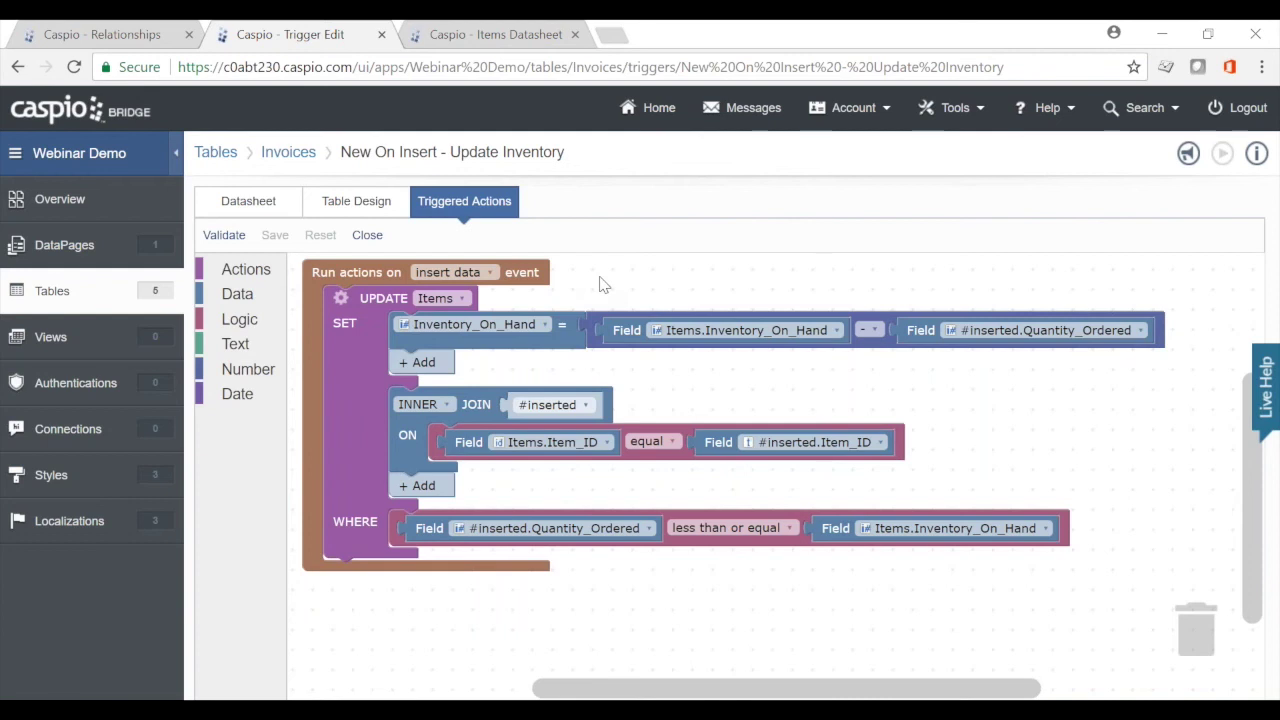
left_click(246, 270)
left_click_drag(348, 470, 372, 338)
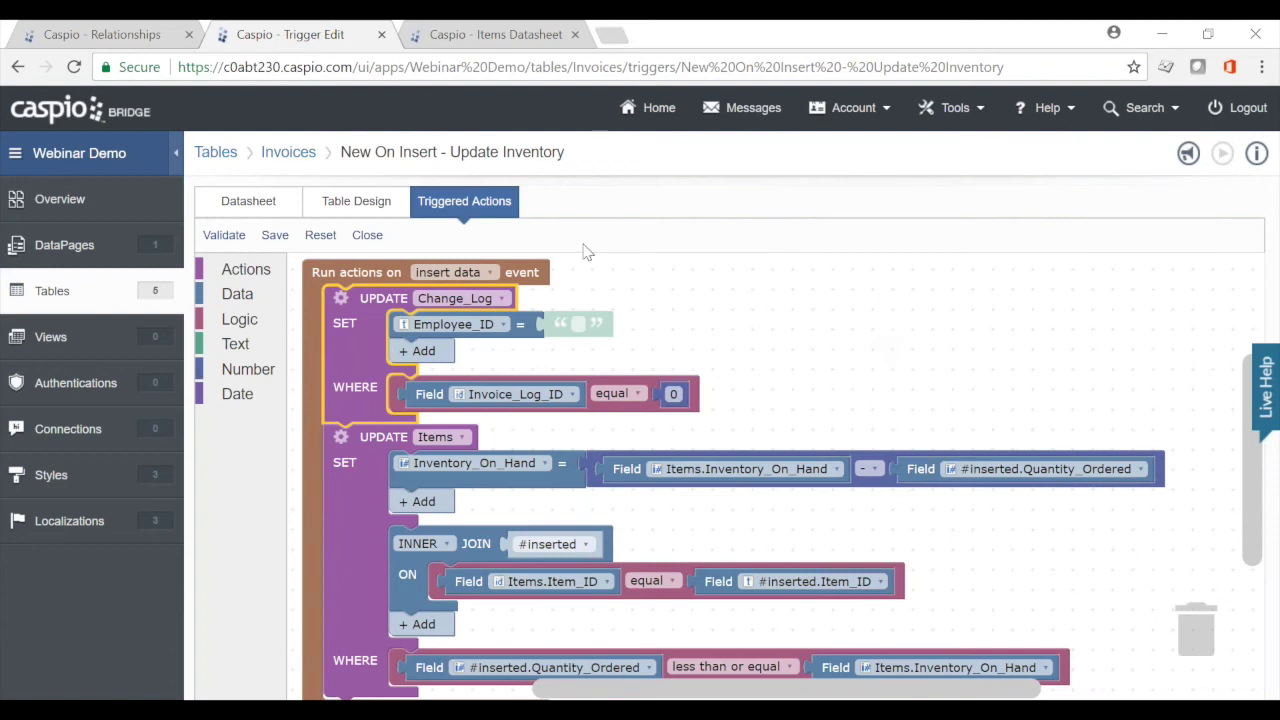
Point the new Update action at #inserted and make it set the Backordered field to true
left_click(462, 298)
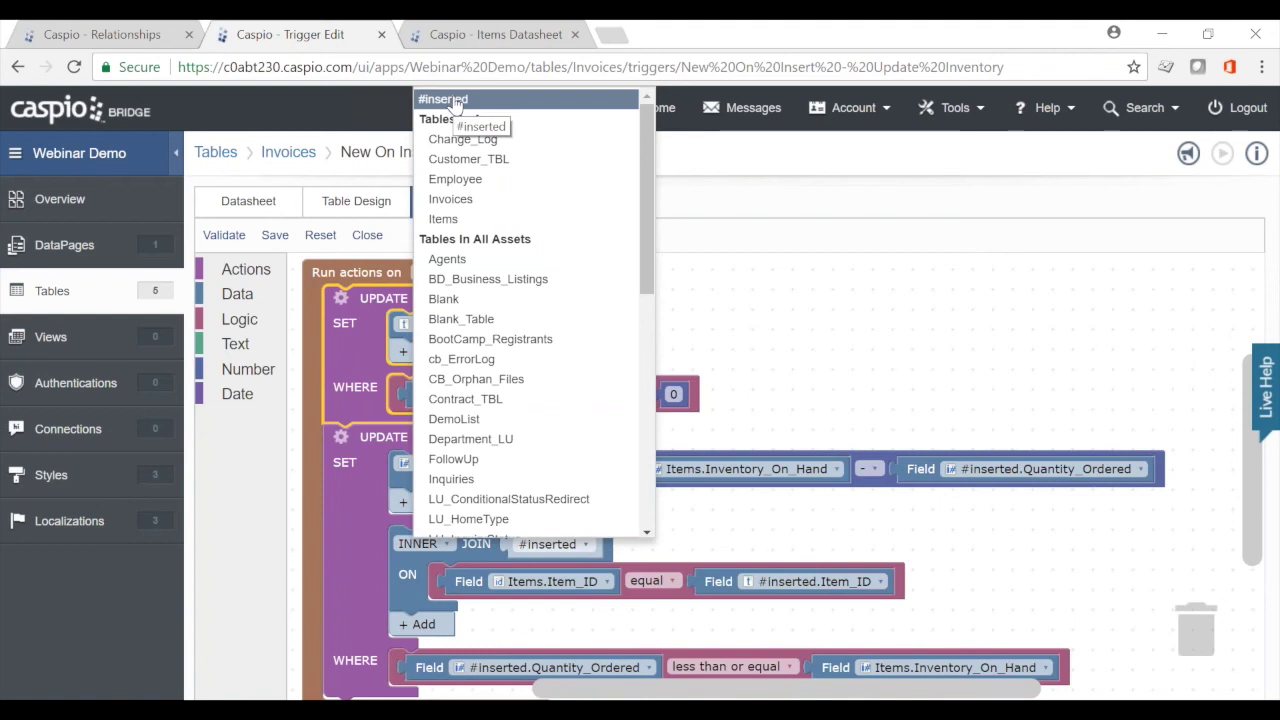
left_click(455, 100)
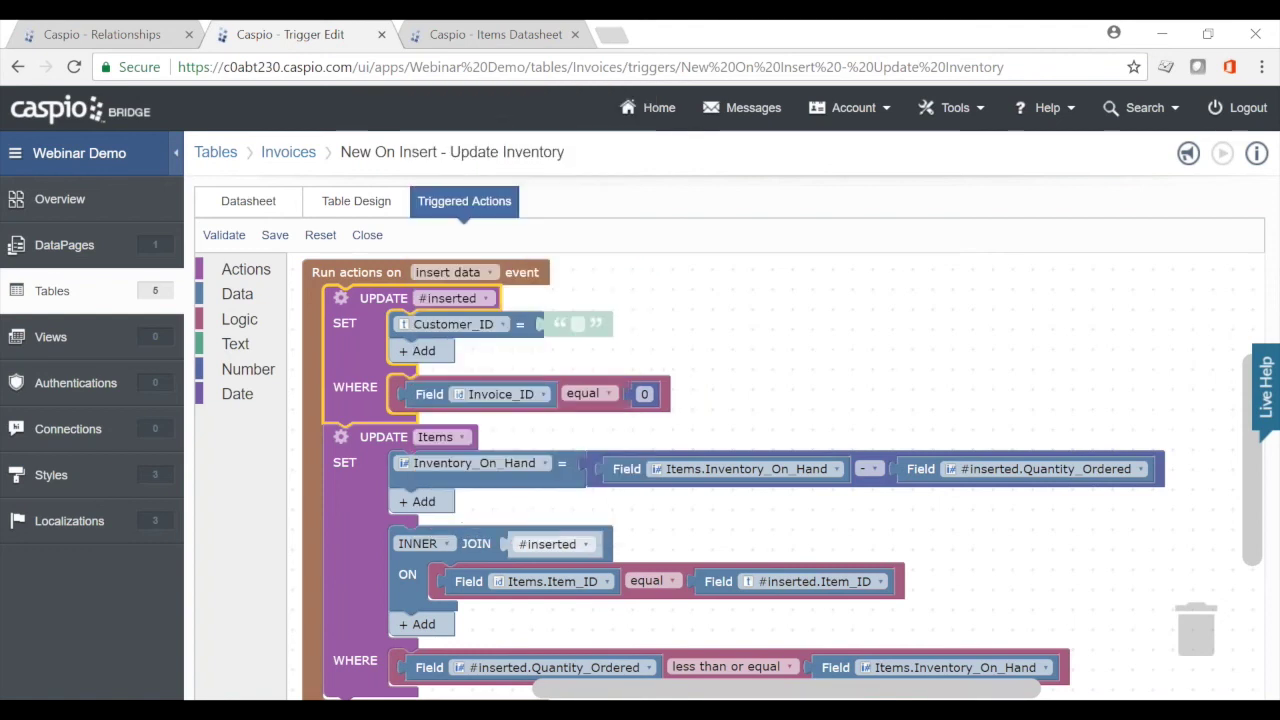
left_click(503, 325)
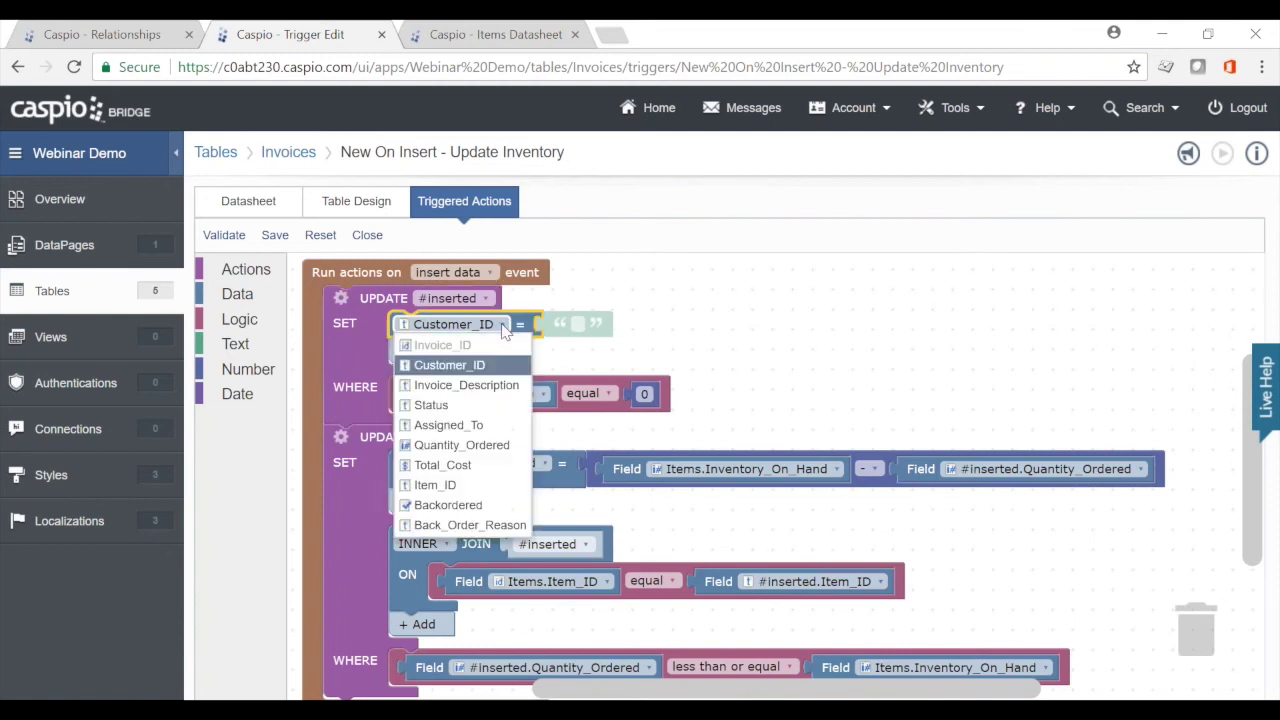
left_click(463, 505)
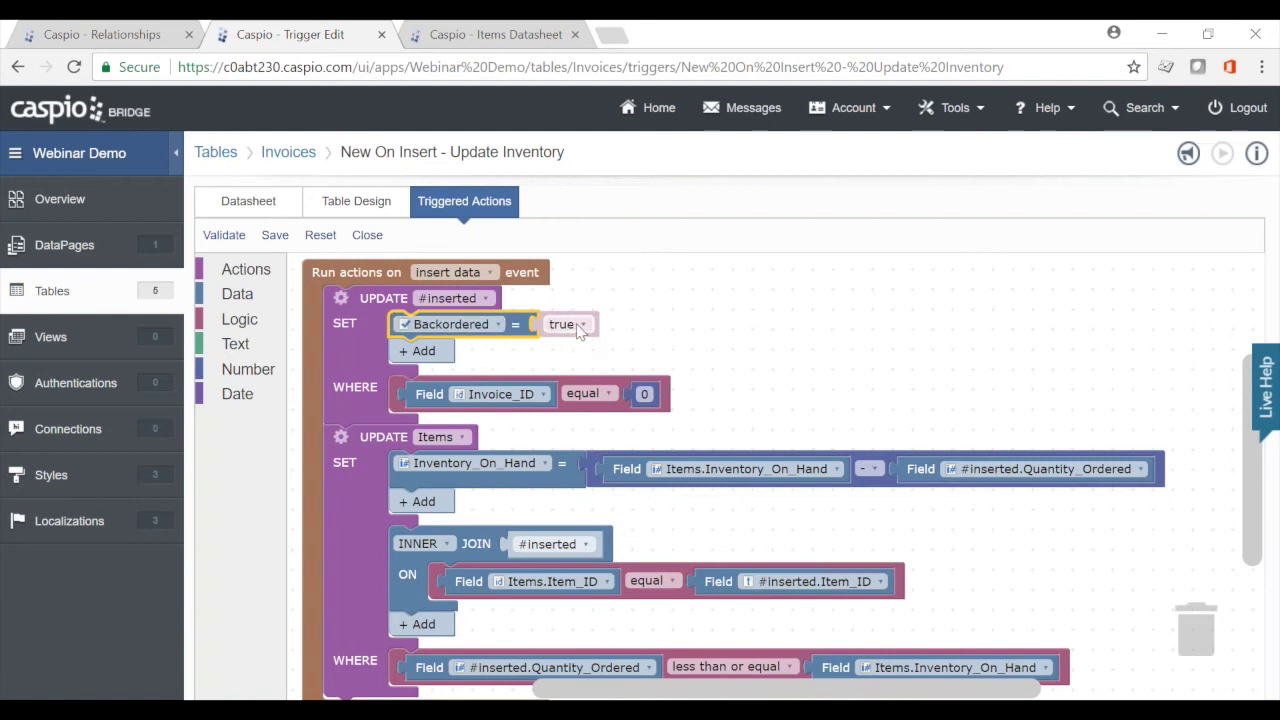
Make the #inserted update also set Back_Order_Reason to "Quantity ordered greater than on hand inventory."
left_click(424, 352)
left_click(462, 352)
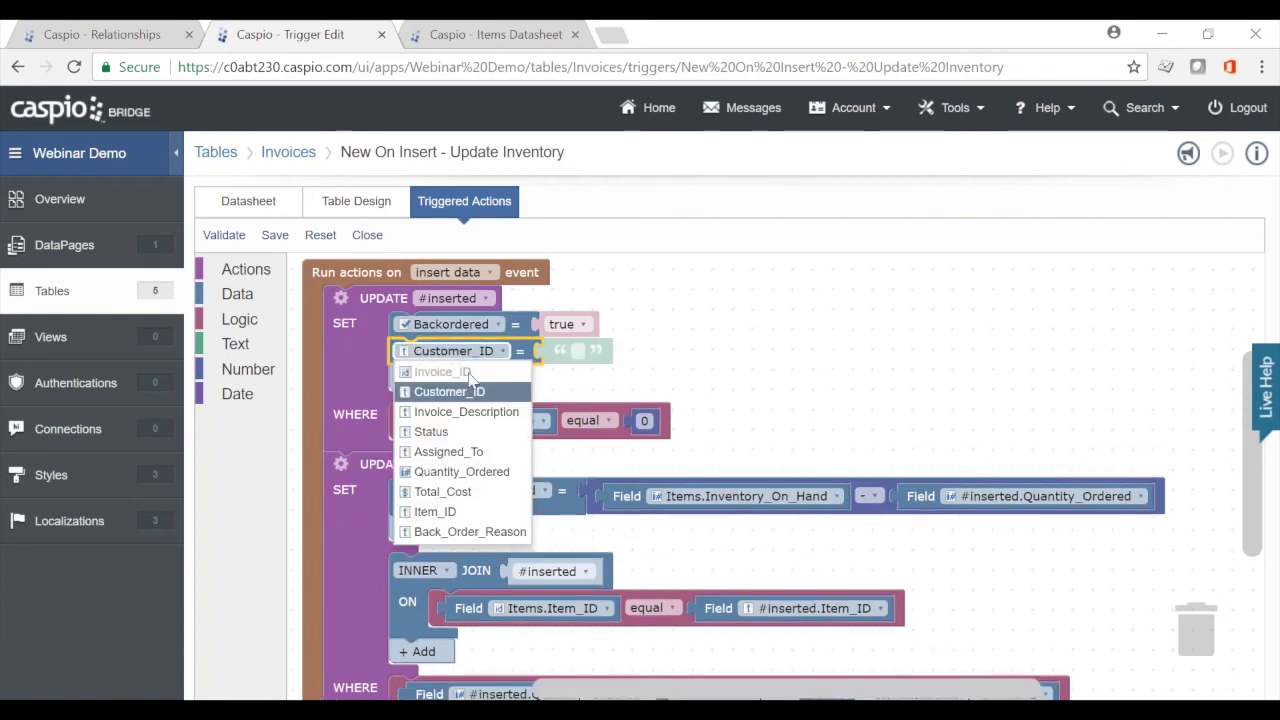
left_click(465, 532)
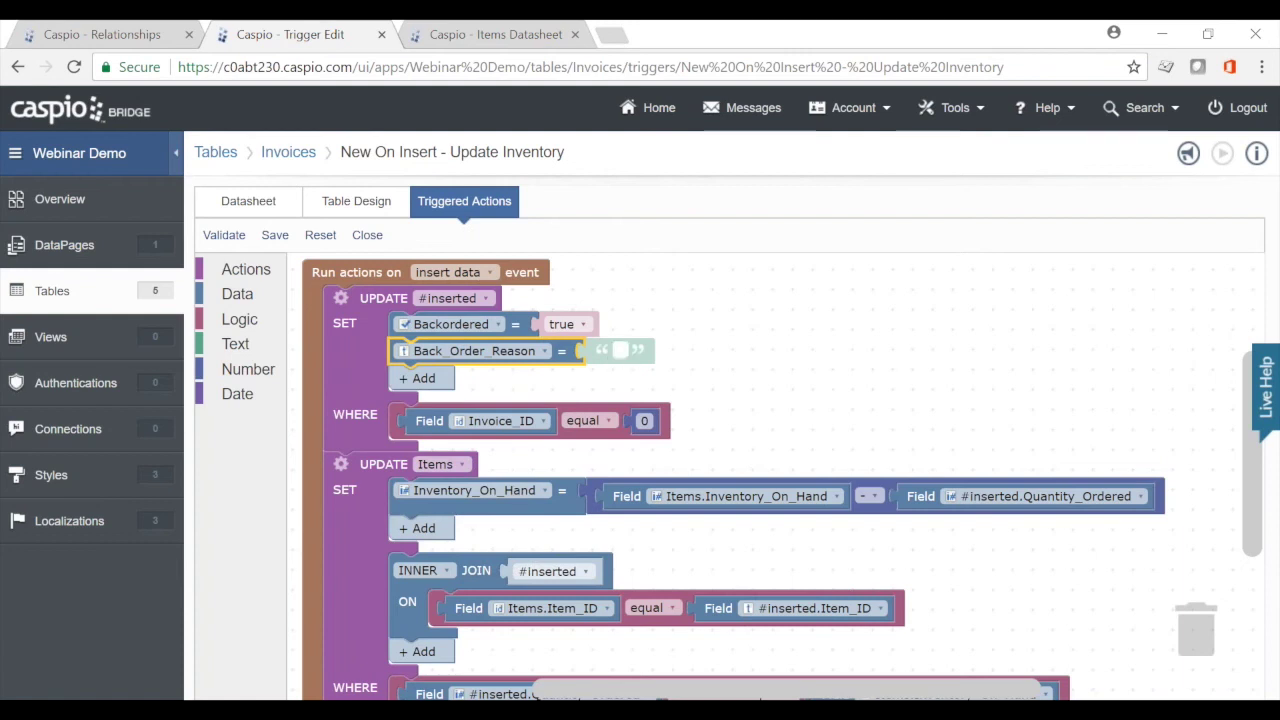
type("uantity ordered greater than on hand inventory.")
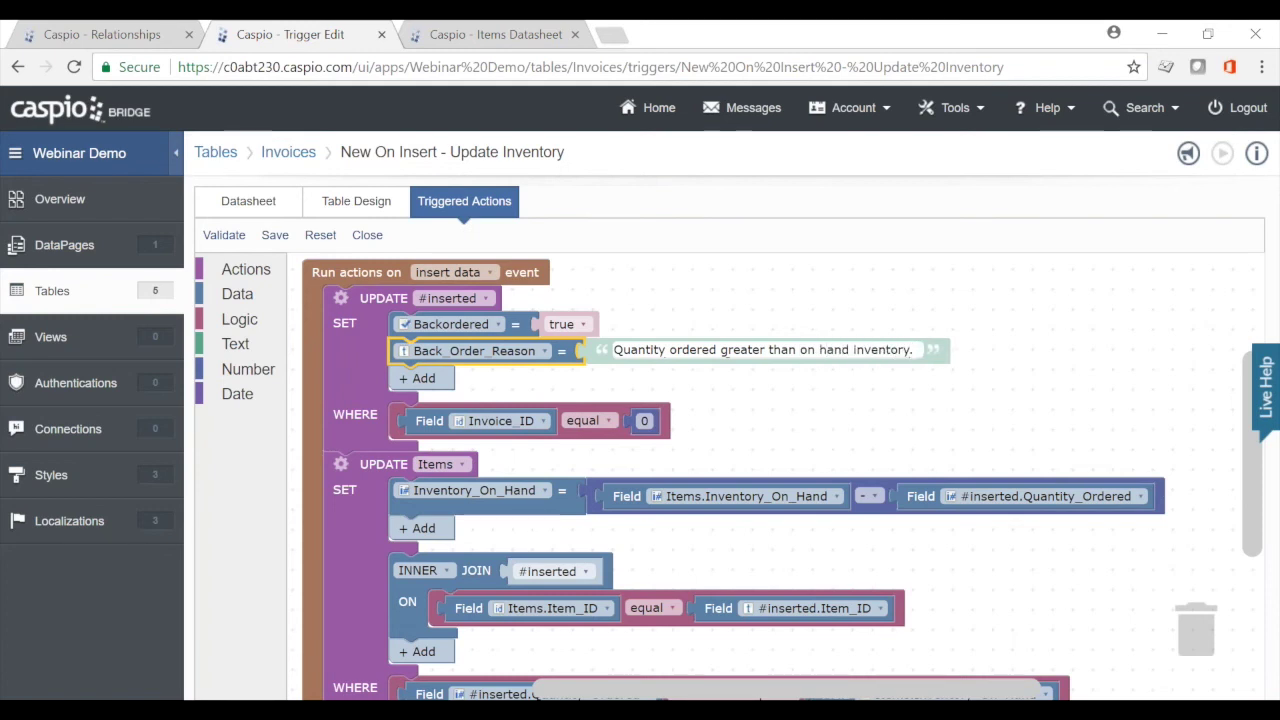
left_click(800, 416)
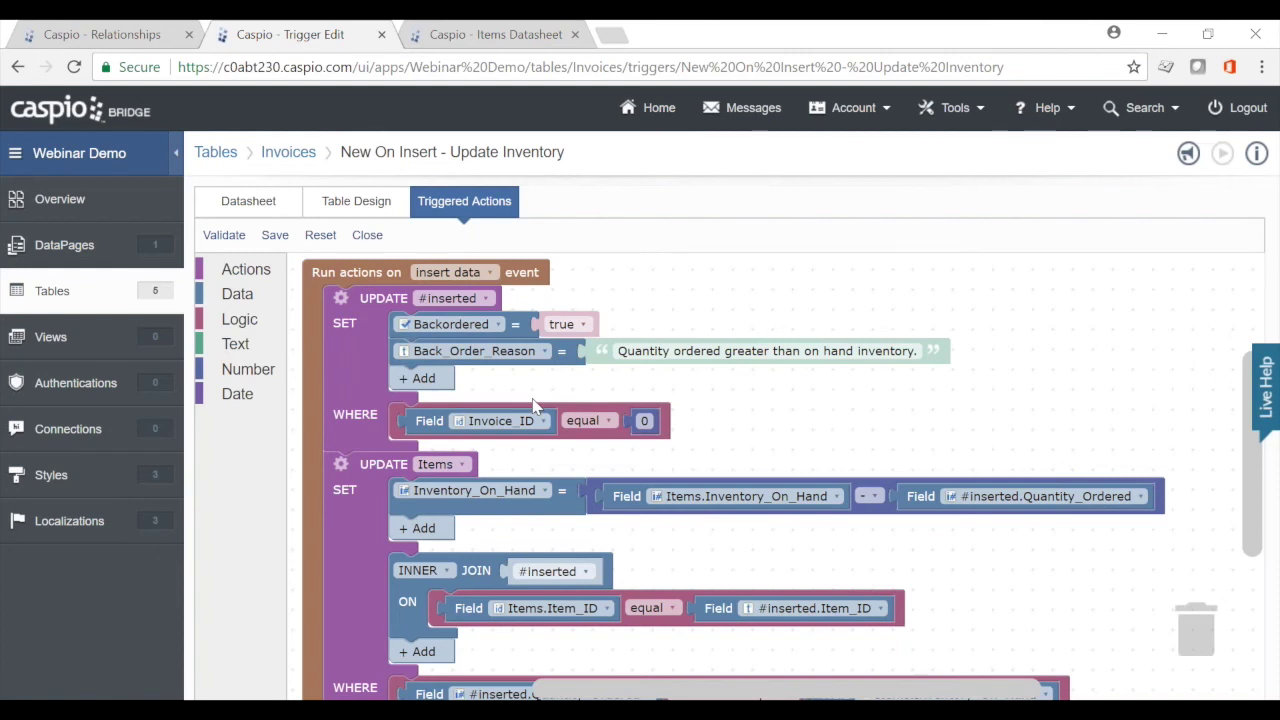
Replace the 0 in the #inserted update's WHERE condition with a duplicate of the condition's Invoice_ID field
right_click(424, 421)
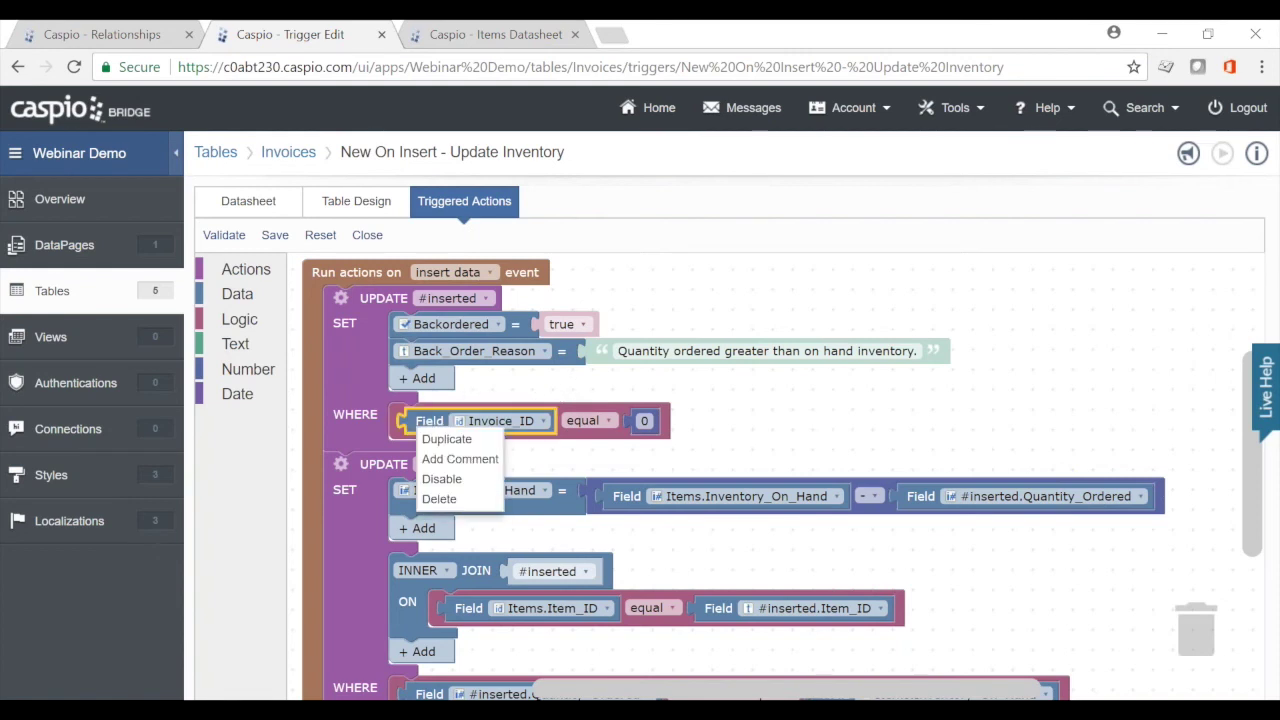
left_click(446, 439)
left_click_drag(446, 462, 1190, 628)
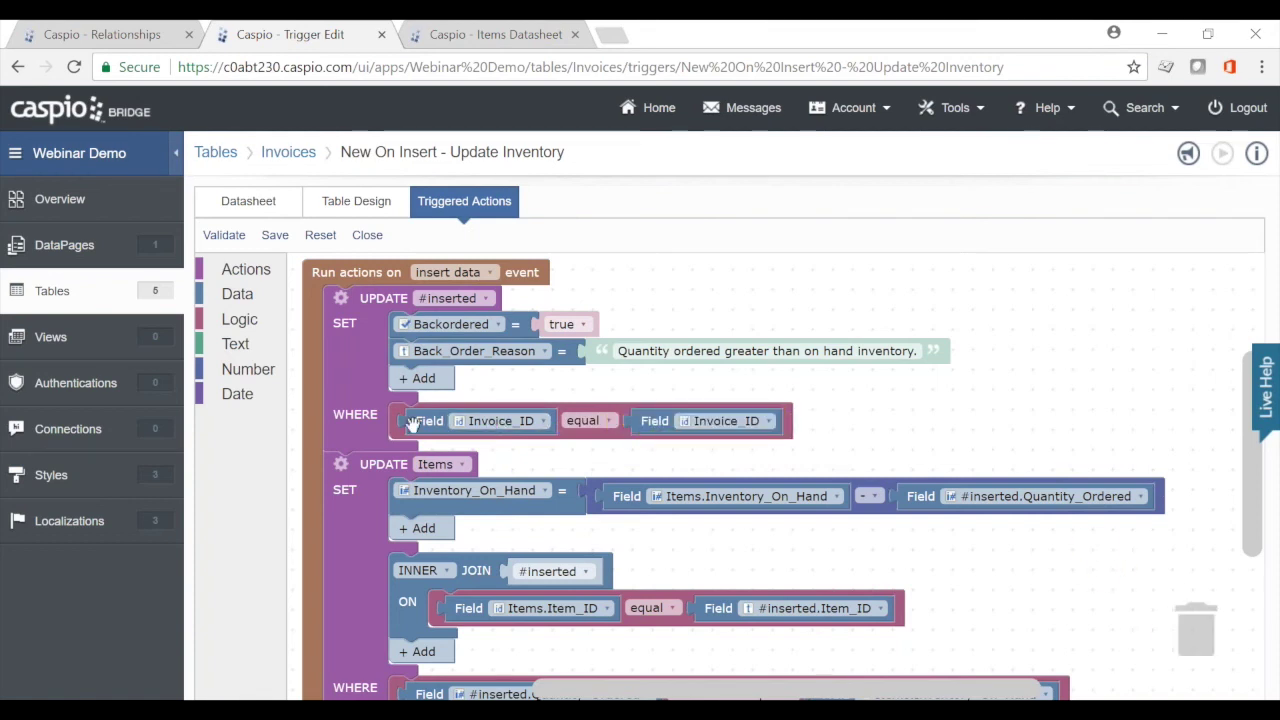
Change the WHERE condition's first field to Quantity_Ordered and its operator to greater than
left_click(481, 421)
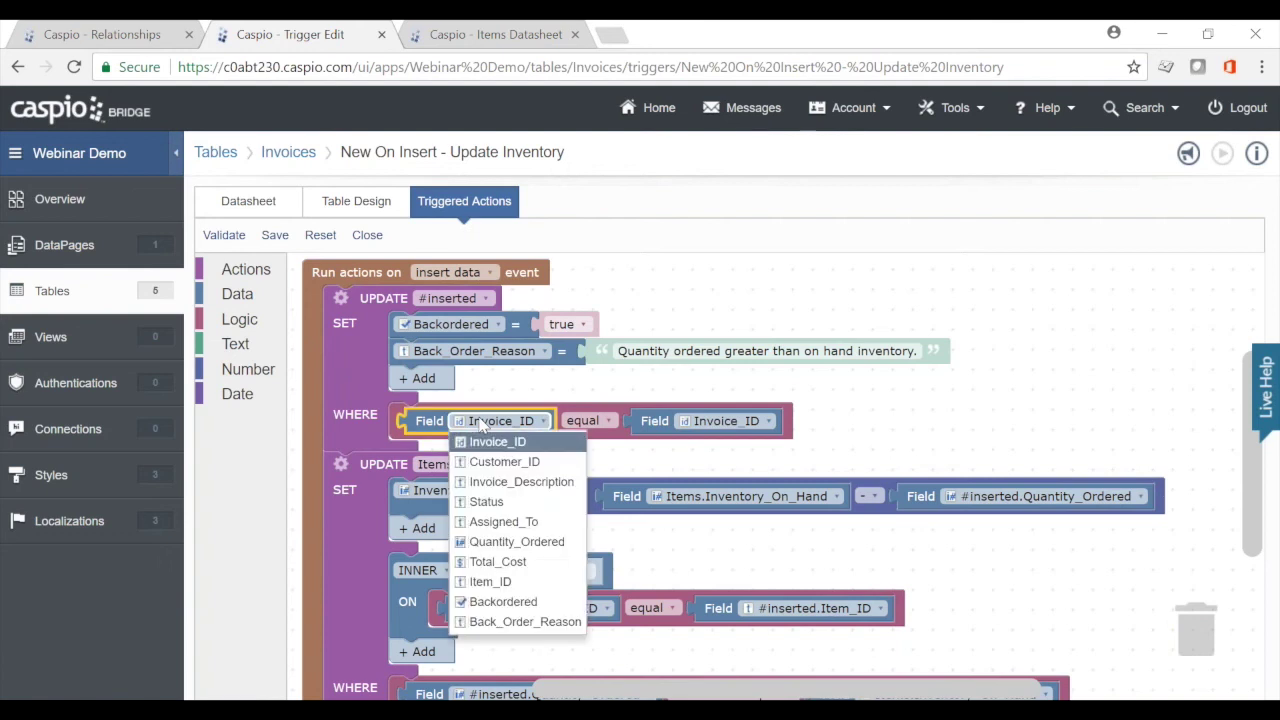
left_click(530, 541)
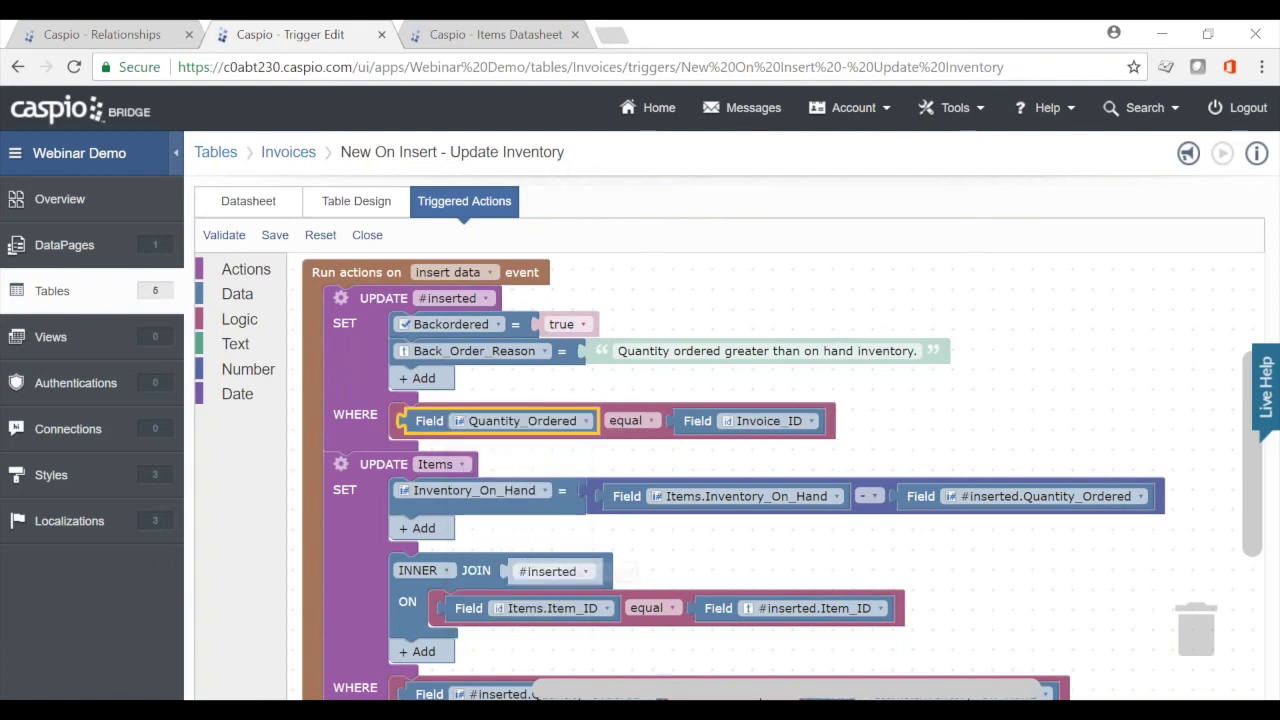
left_click(630, 420)
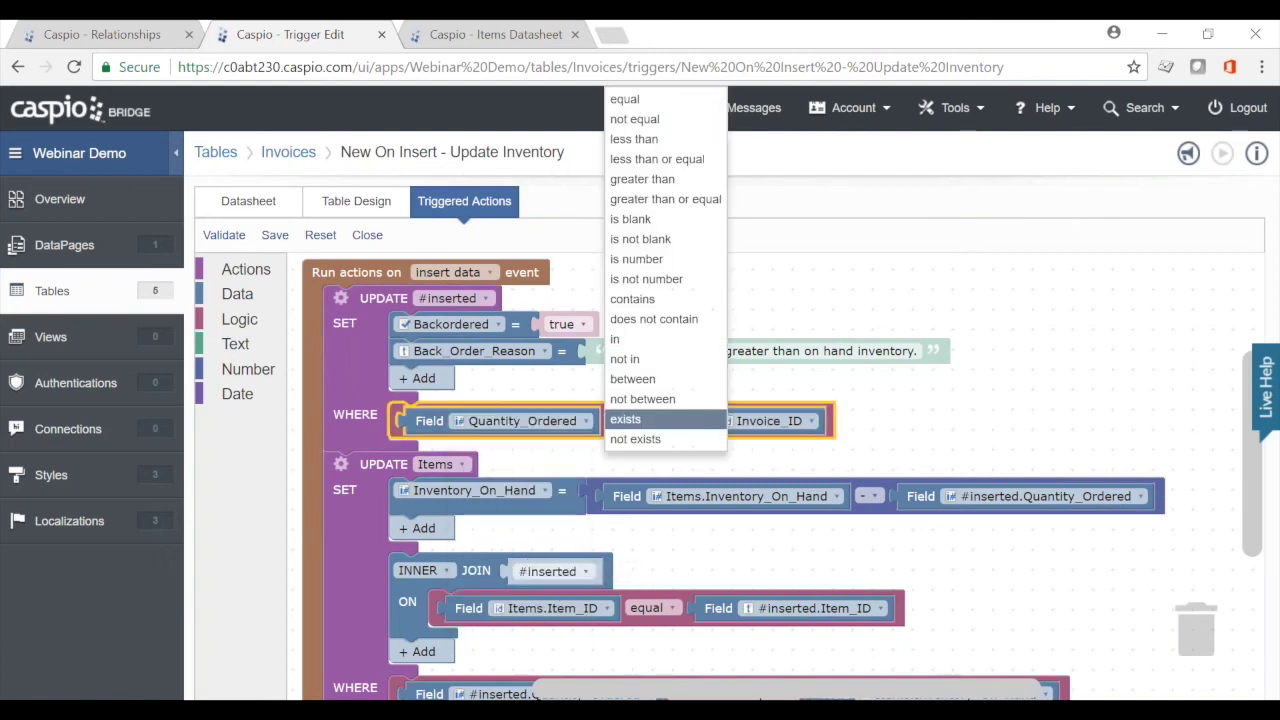
left_click(642, 179)
left_click(812, 420)
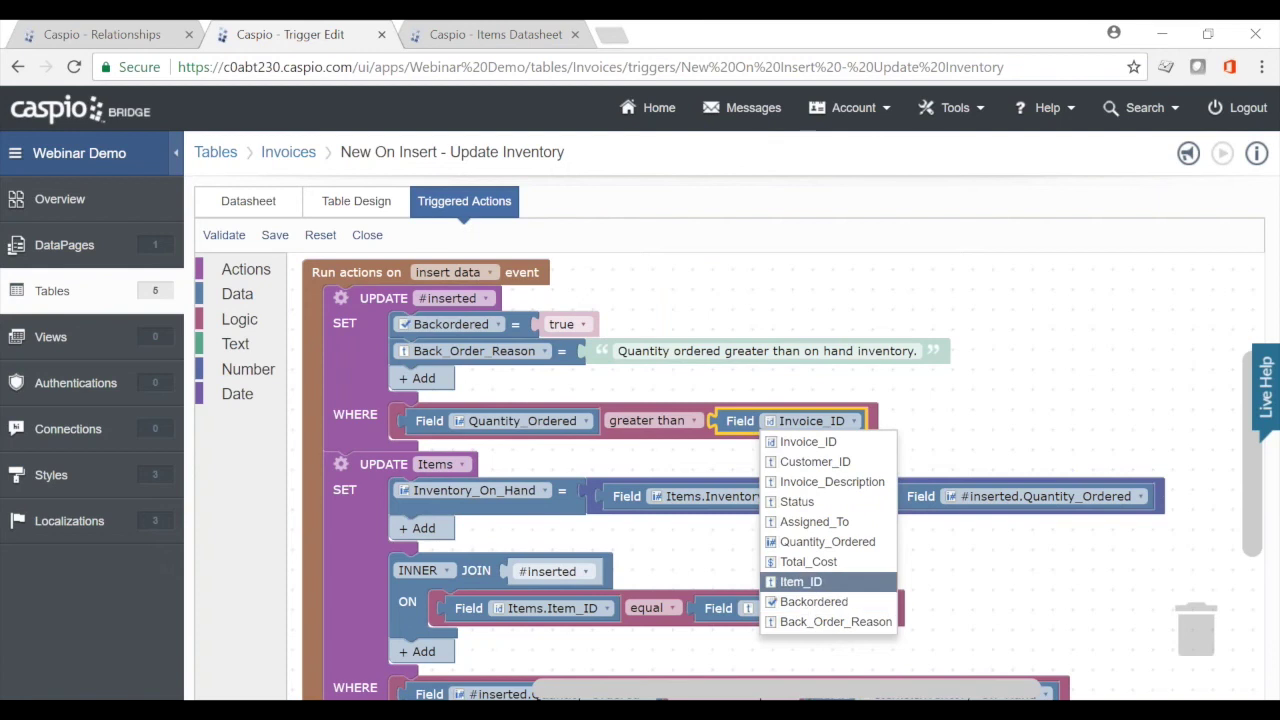
left_click(980, 432)
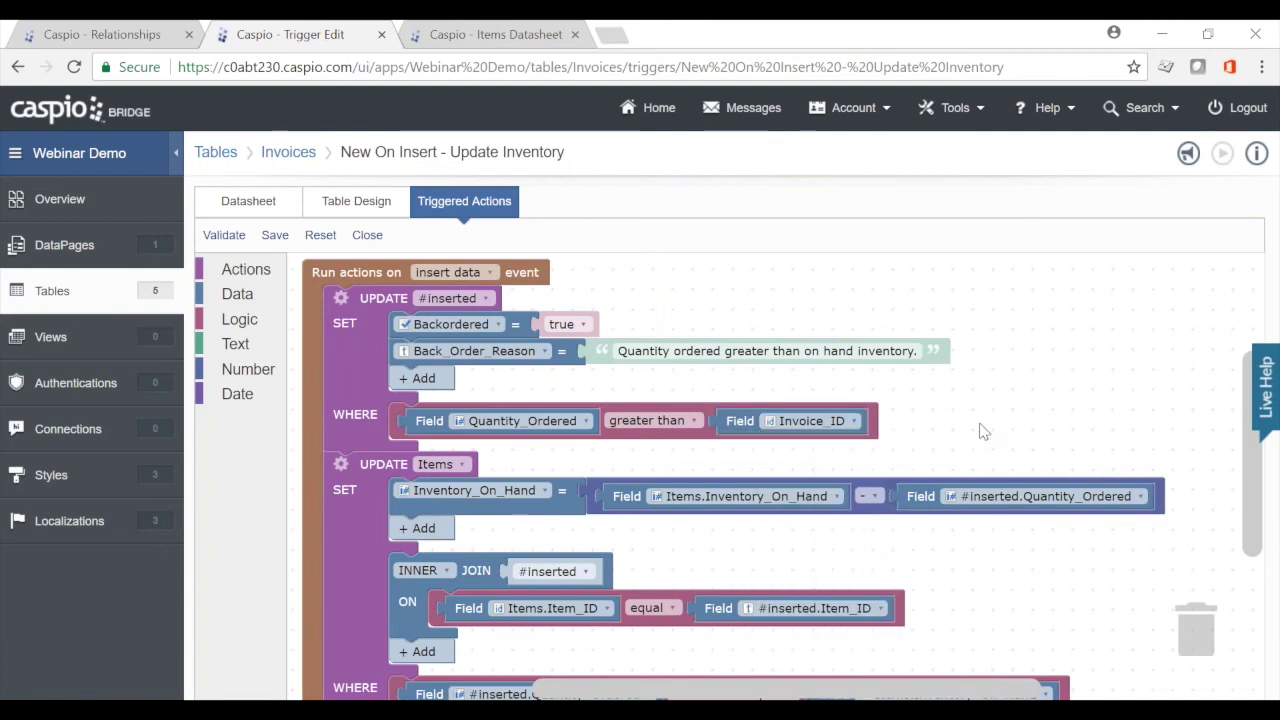
Enable the JOIN option for the #inserted update
left_click(341, 299)
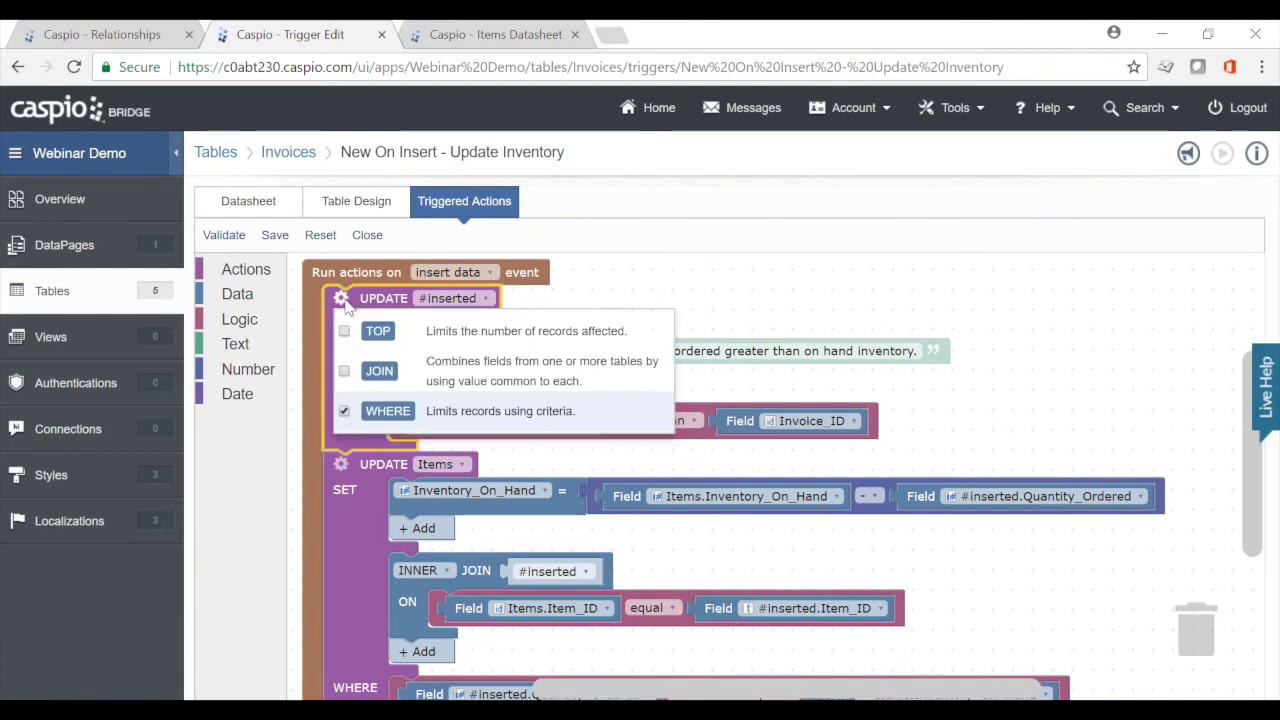
left_click(344, 371)
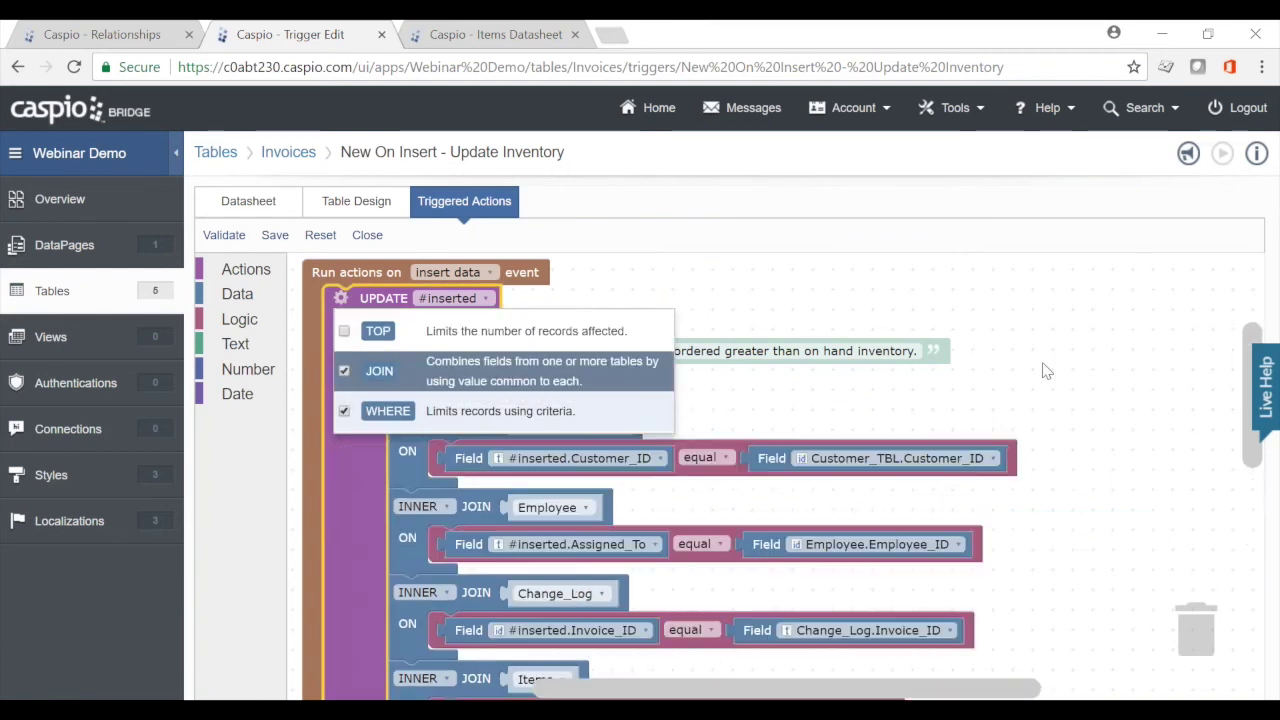
left_click(1035, 362)
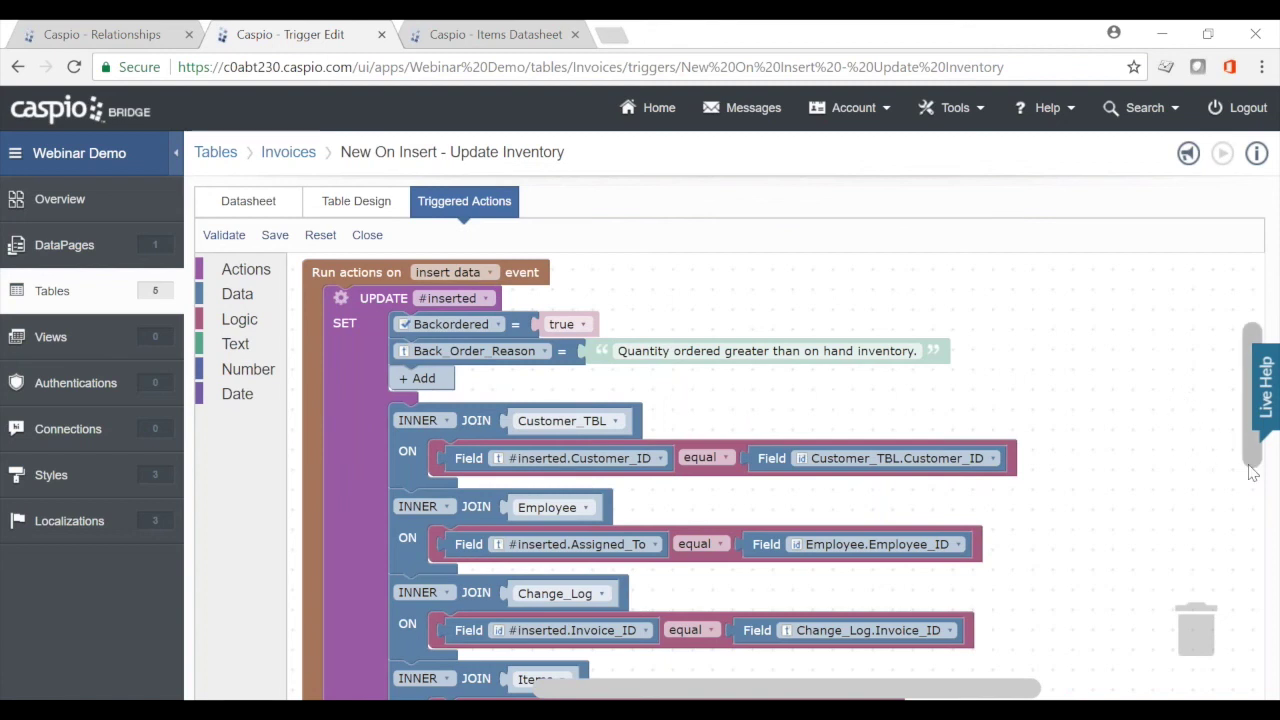
Delete the Change_Log, Employee and Customer_TBL joins from the #inserted update, keeping only the Items join
left_click_drag(1253, 477, 1255, 527)
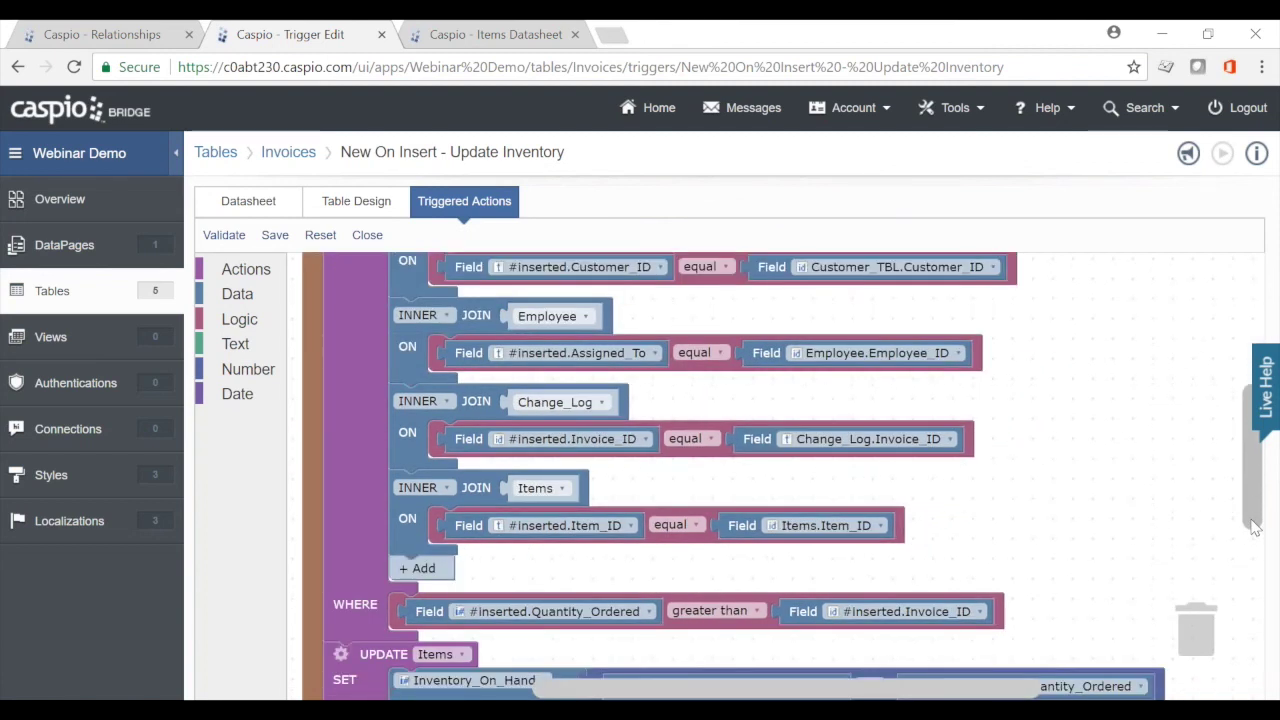
left_click(468, 488)
left_click(476, 401)
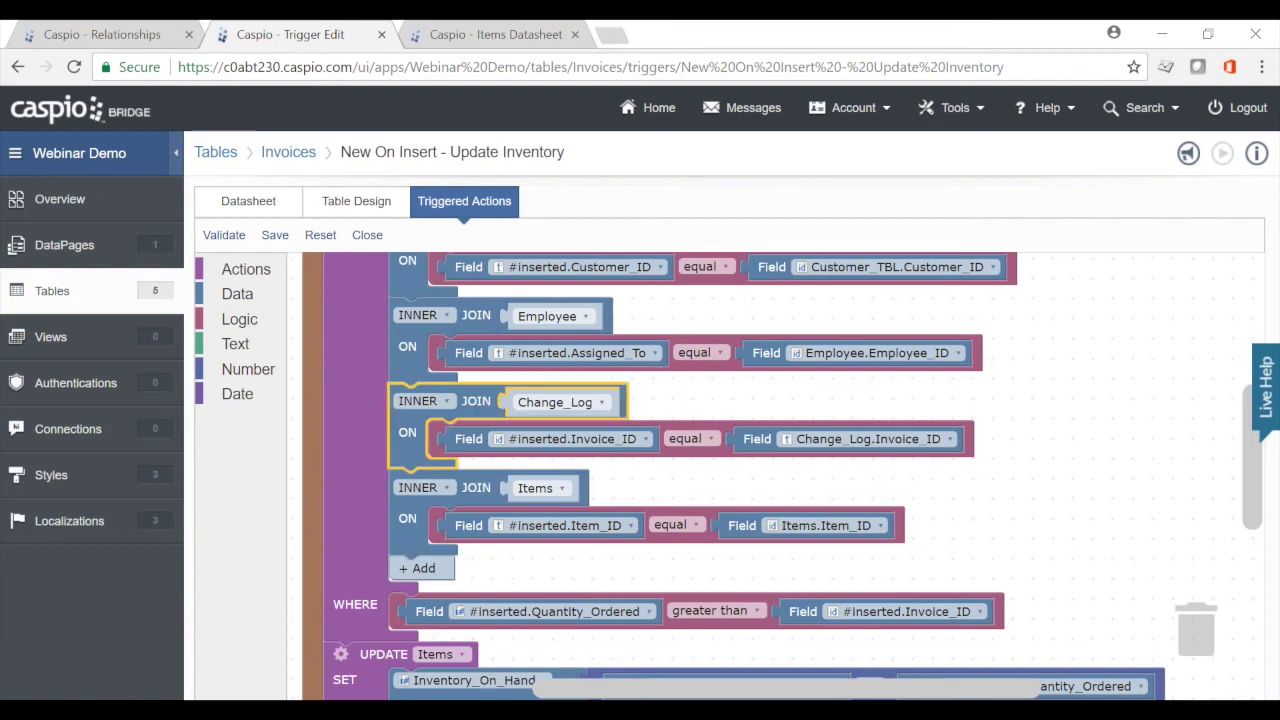
key("Delete")
left_click(476, 315)
key("Delete")
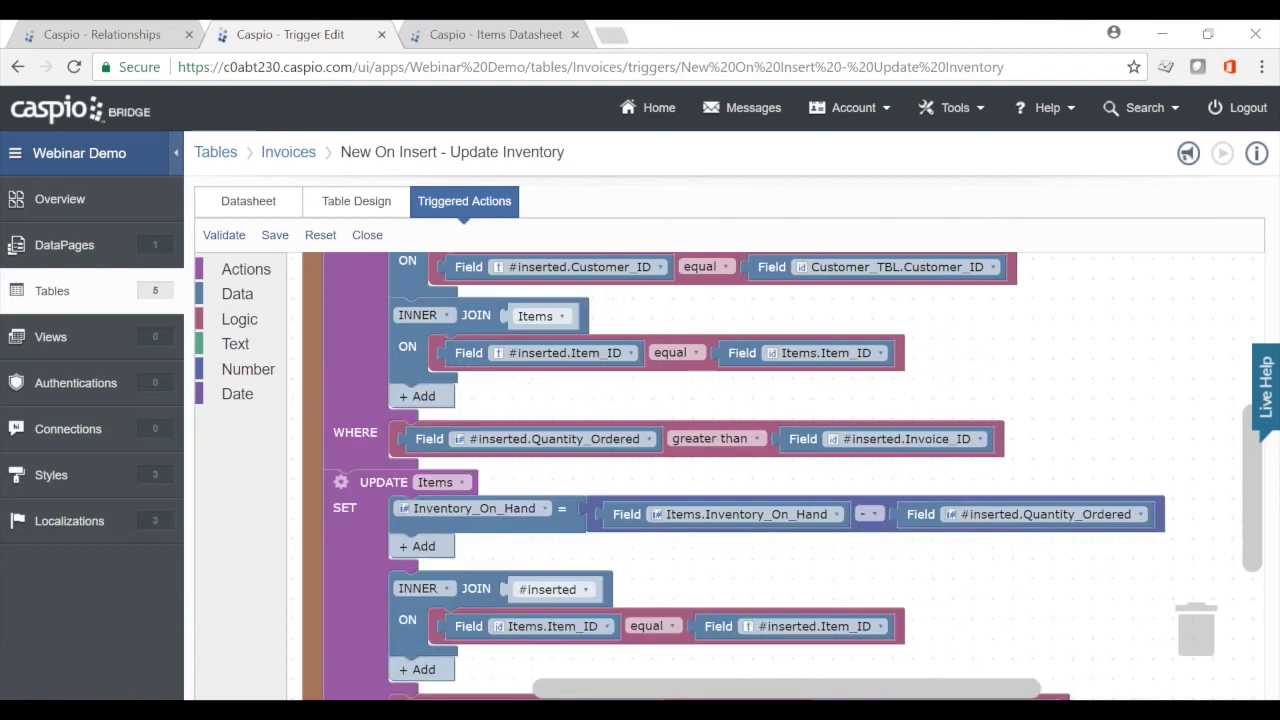
scroll(1252, 490, "up", 2)
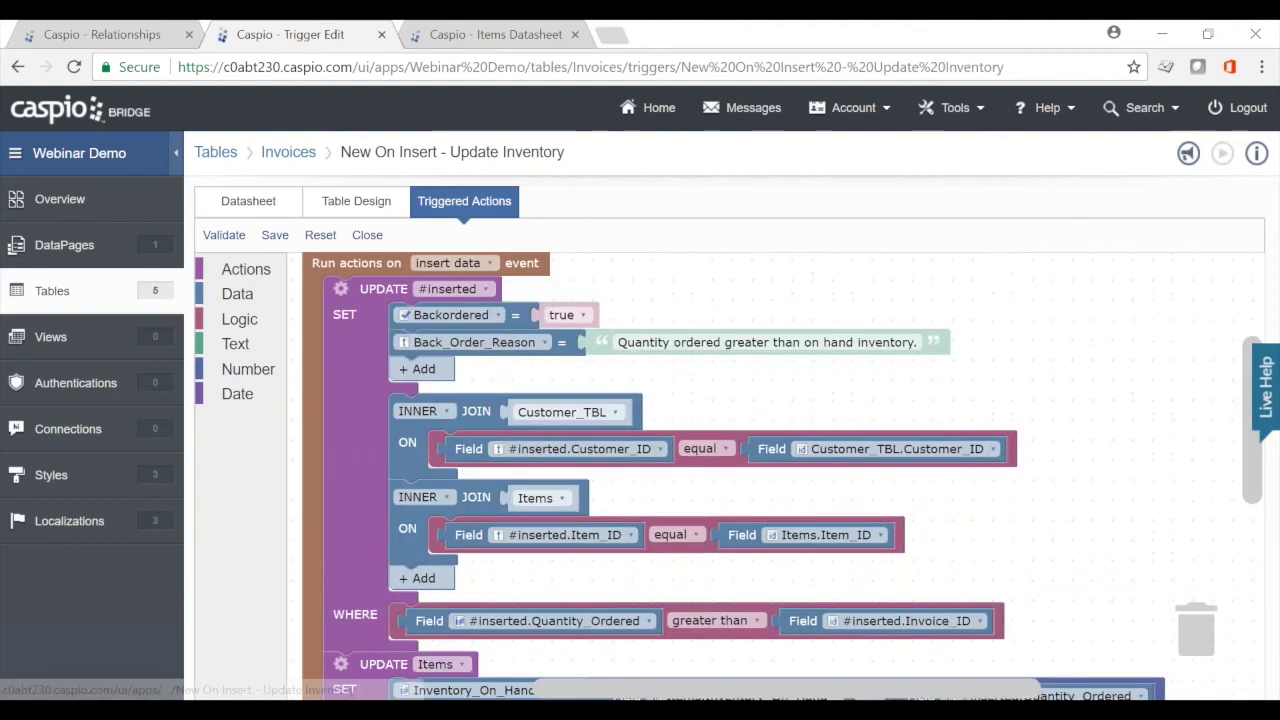
left_click(476, 411)
key("Delete")
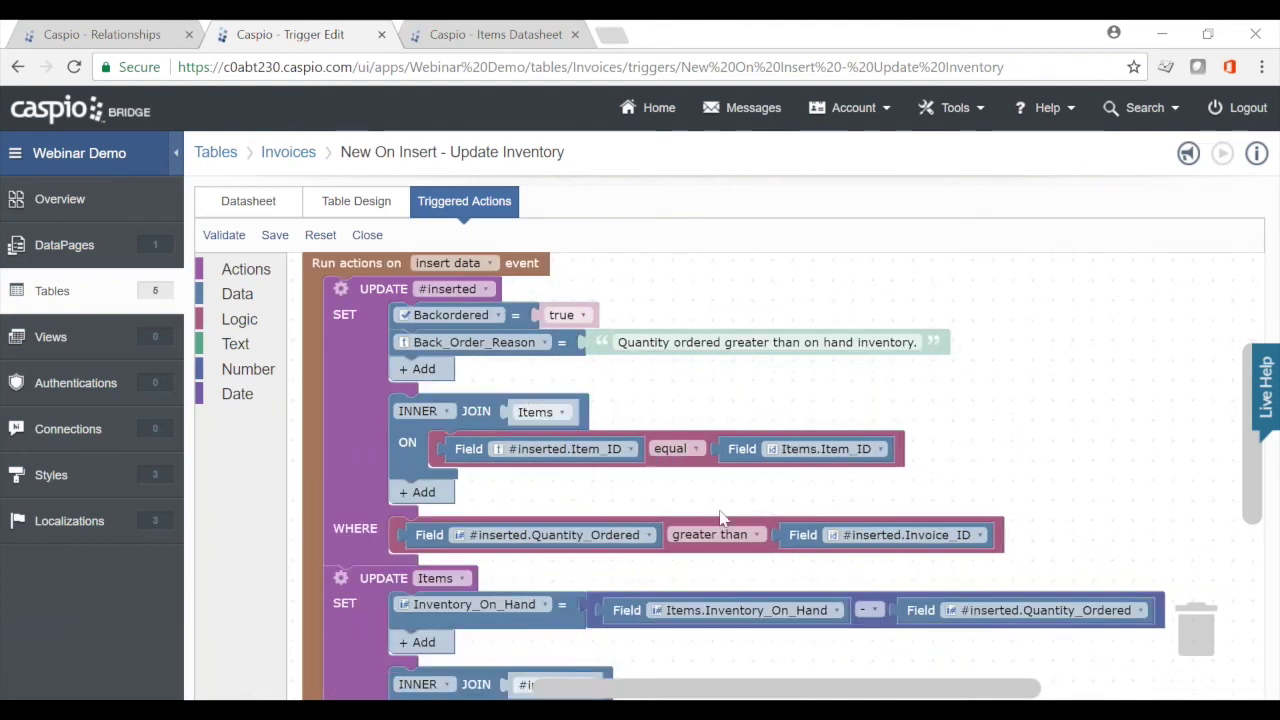
Compare #inserted.Quantity_Ordered against Items.Inventory_On_Hand in the WHERE condition, and validate and save the triggered action
left_click(900, 535)
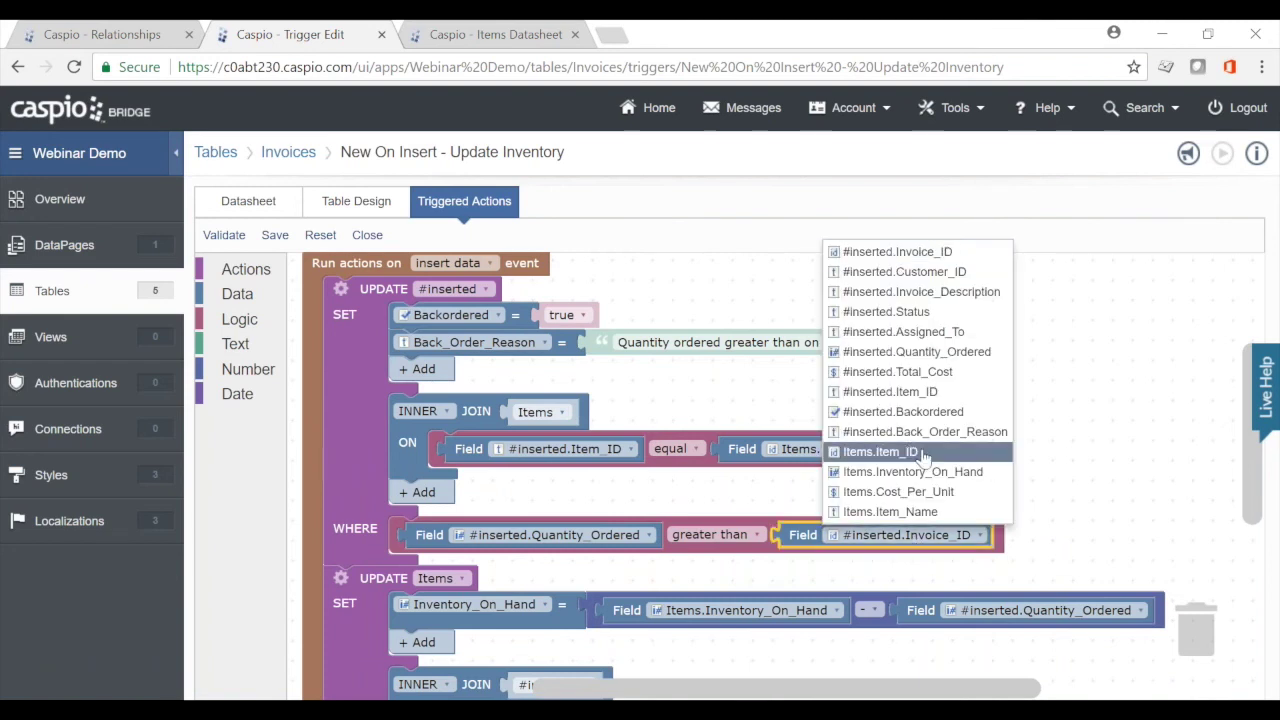
left_click(925, 472)
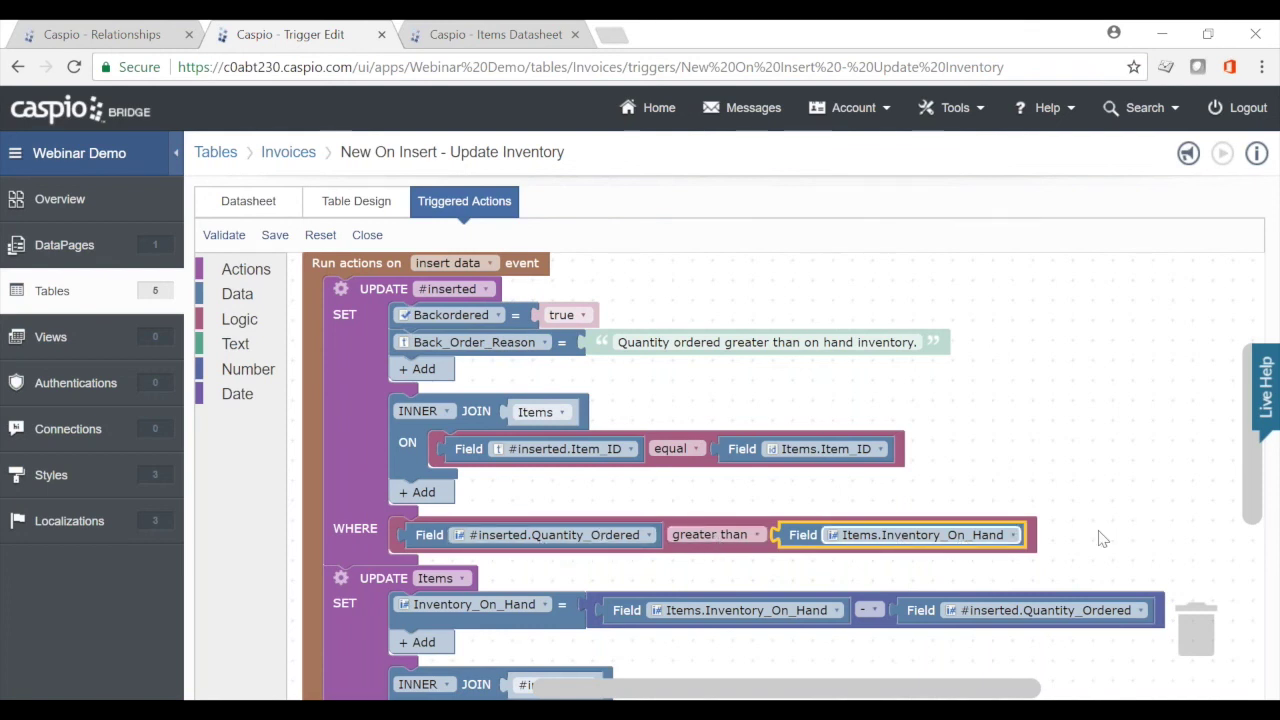
left_click_drag(1253, 500, 1253, 544)
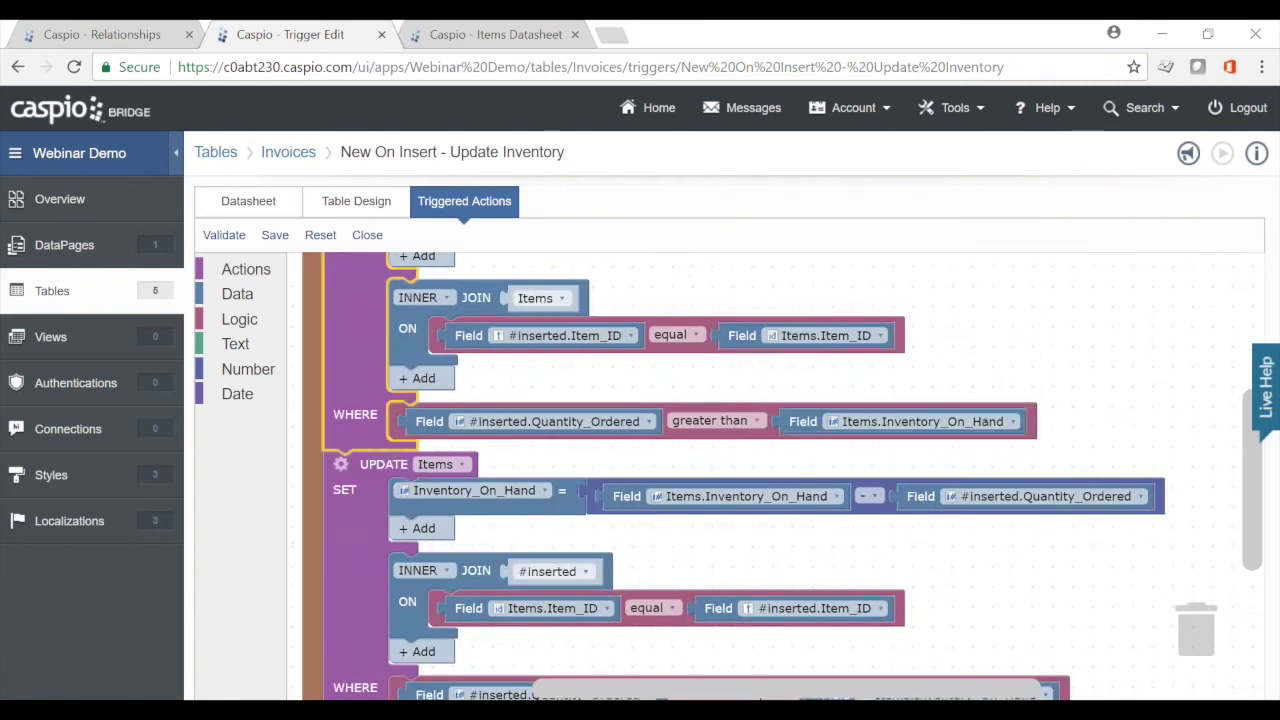
left_click(350, 558)
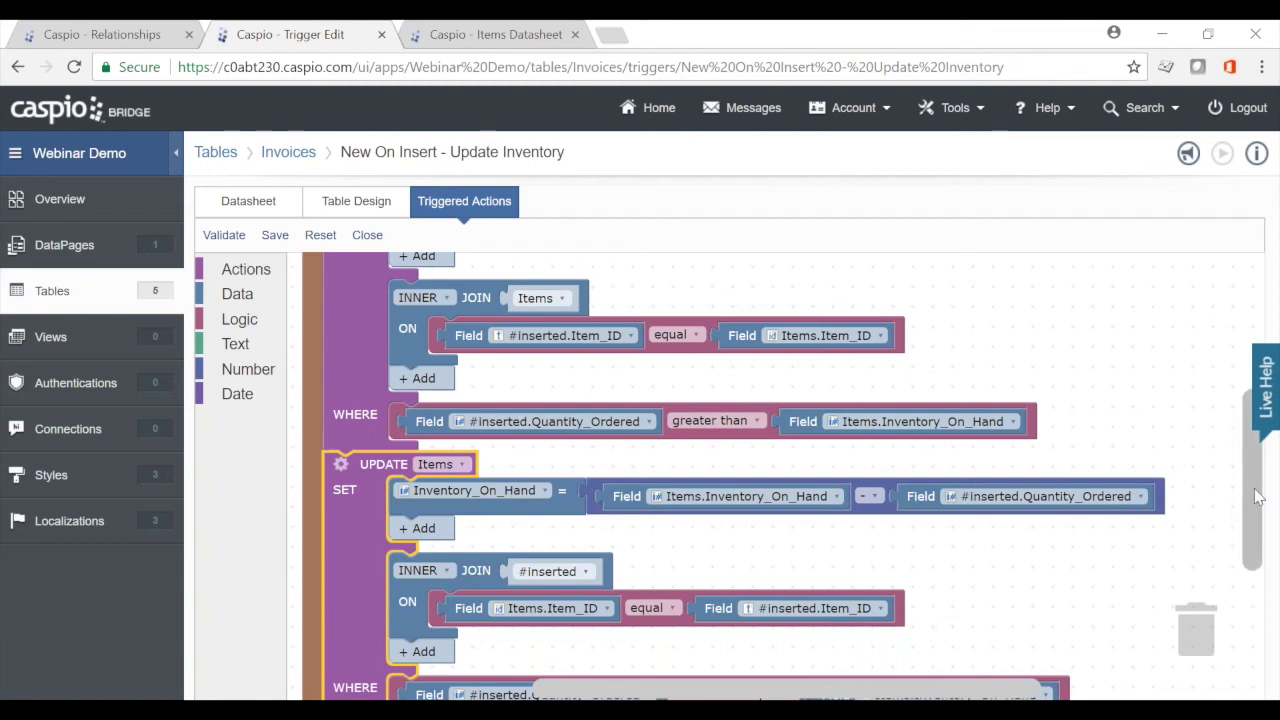
scroll(608, 386, "up", 3)
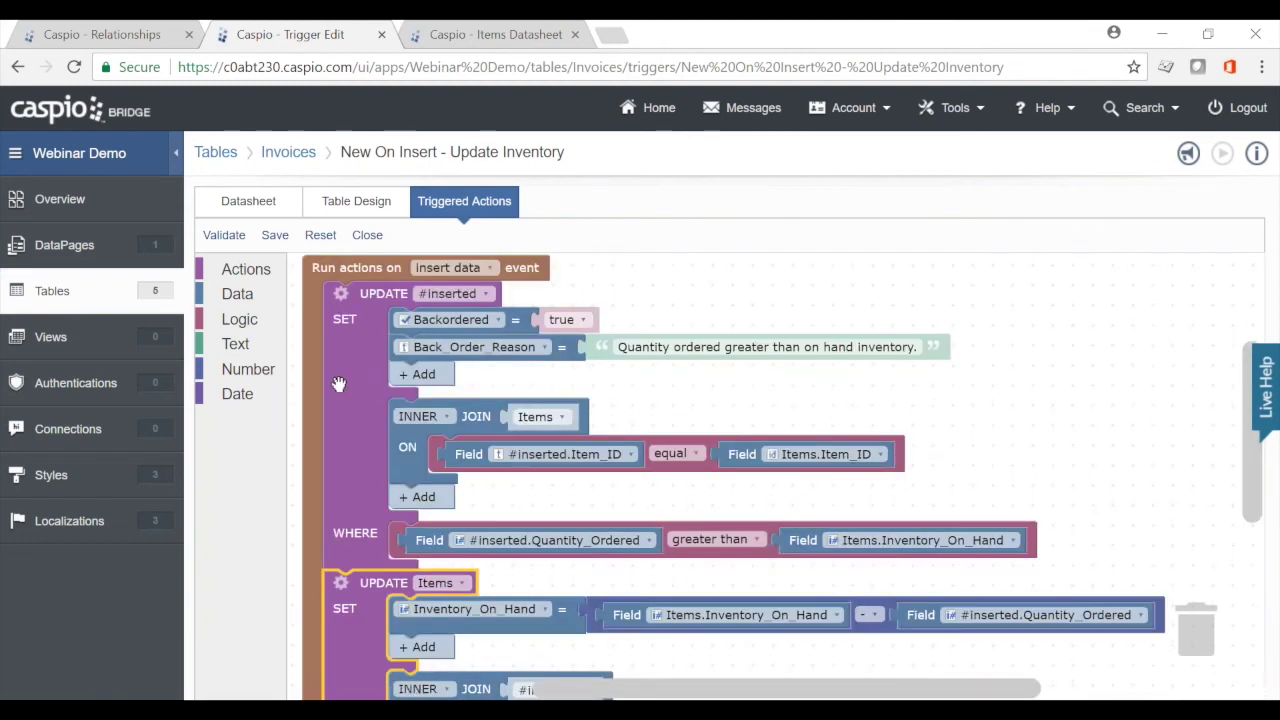
left_click(343, 384)
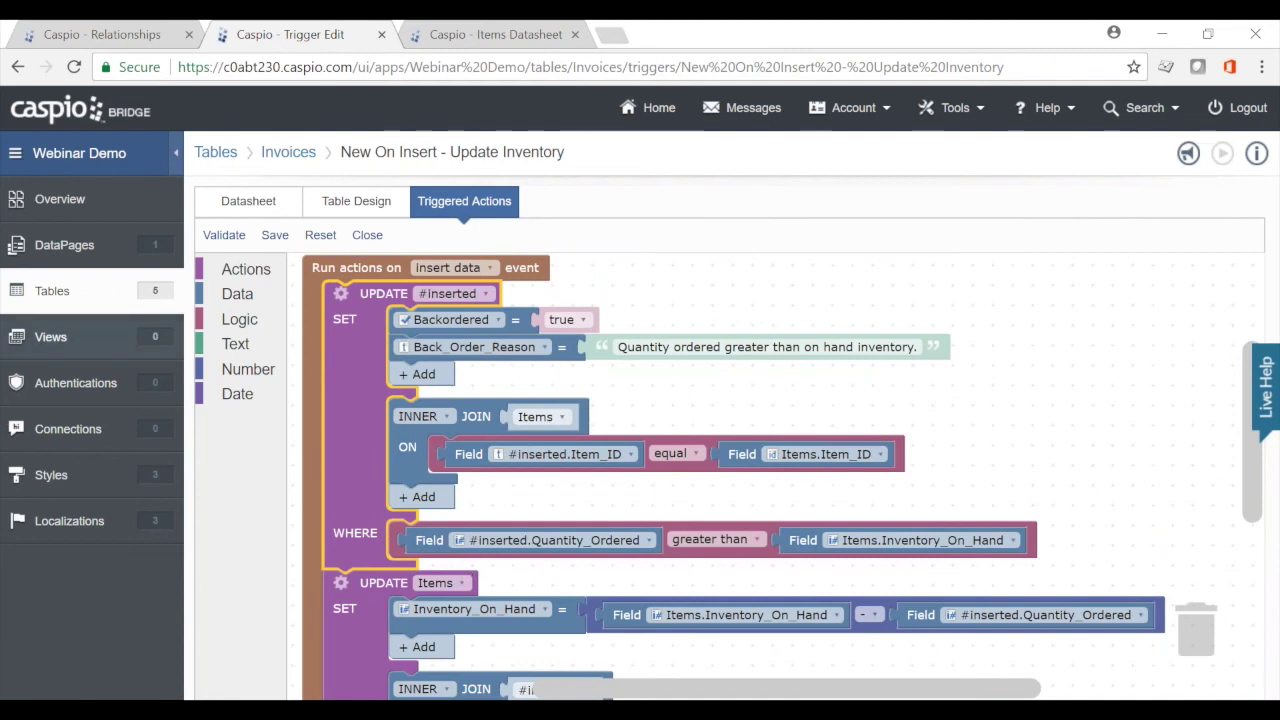
left_click(226, 238)
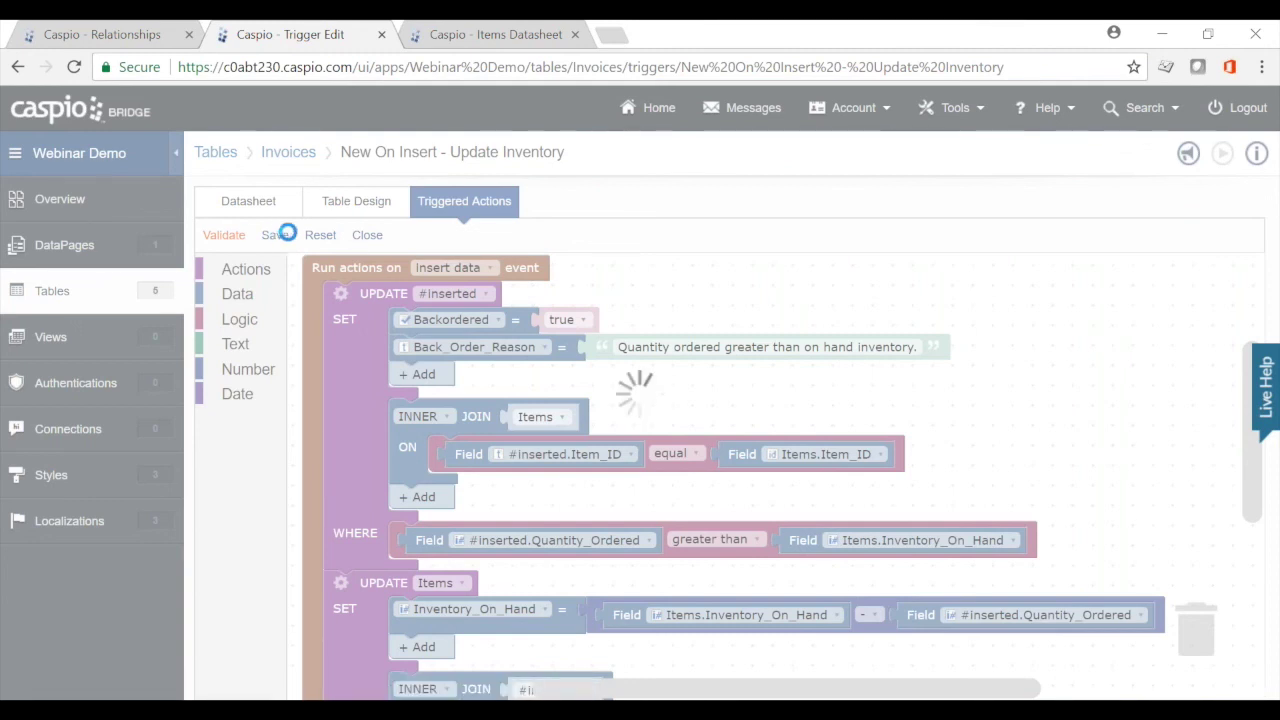
left_click(282, 234)
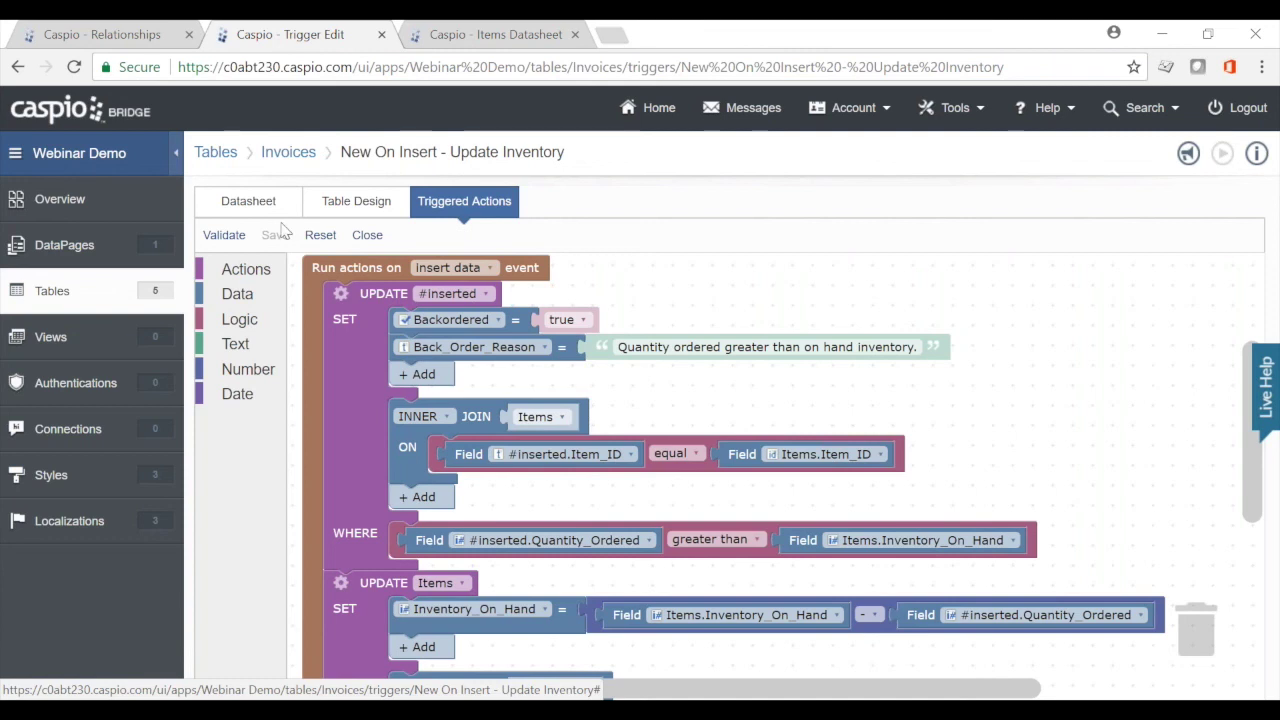
Refresh the Items datasheet, and delete all records from the Invoices datasheet
left_click(477, 36)
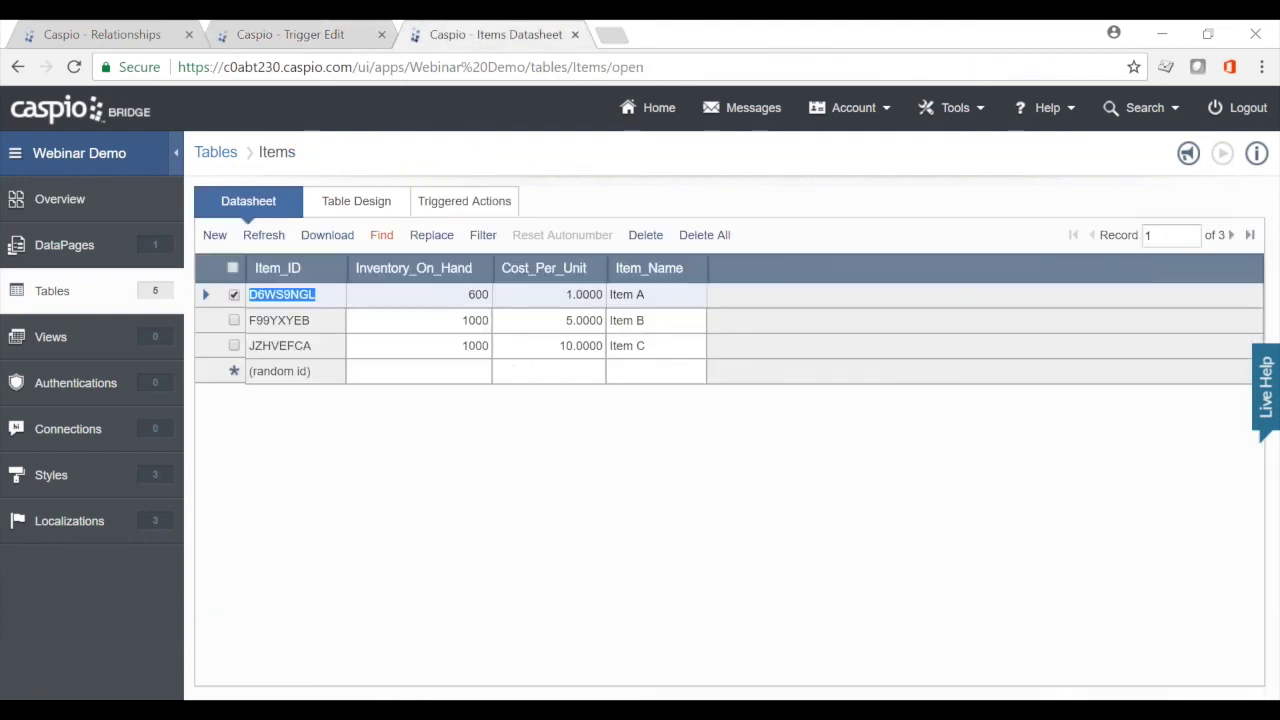
left_click(264, 240)
left_click(307, 37)
left_click(290, 152)
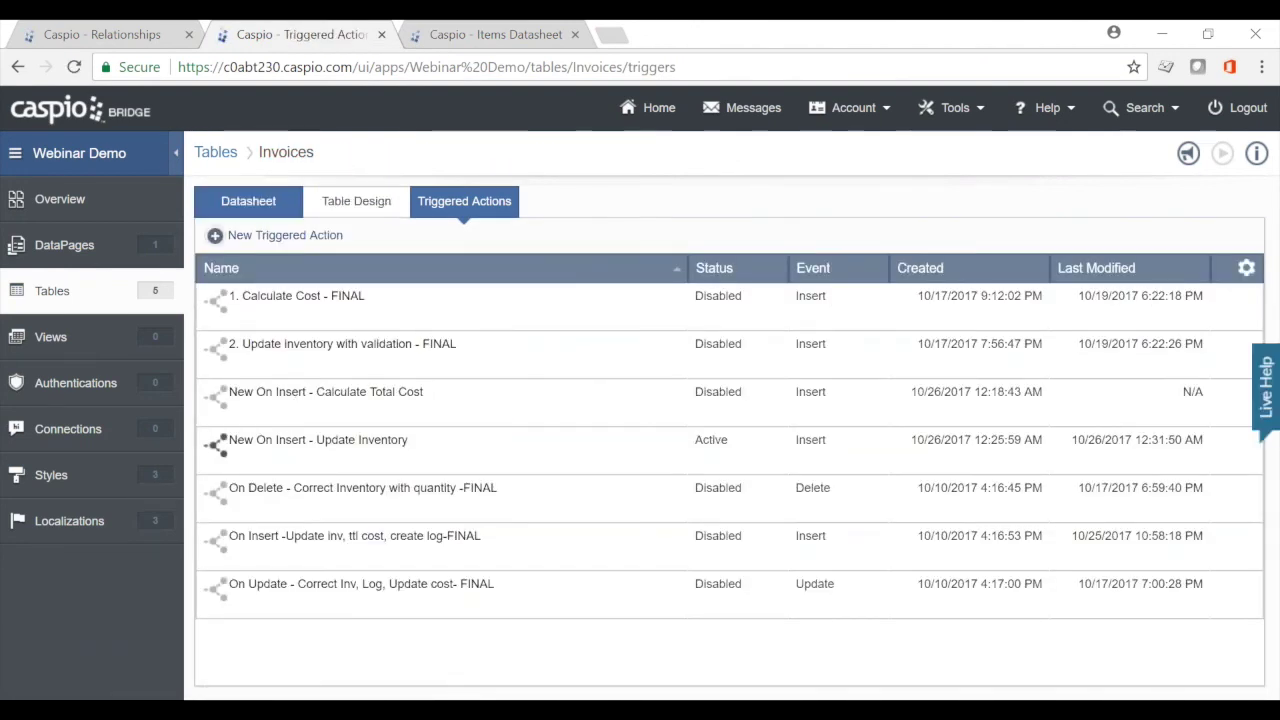
left_click(248, 201)
left_click(704, 235)
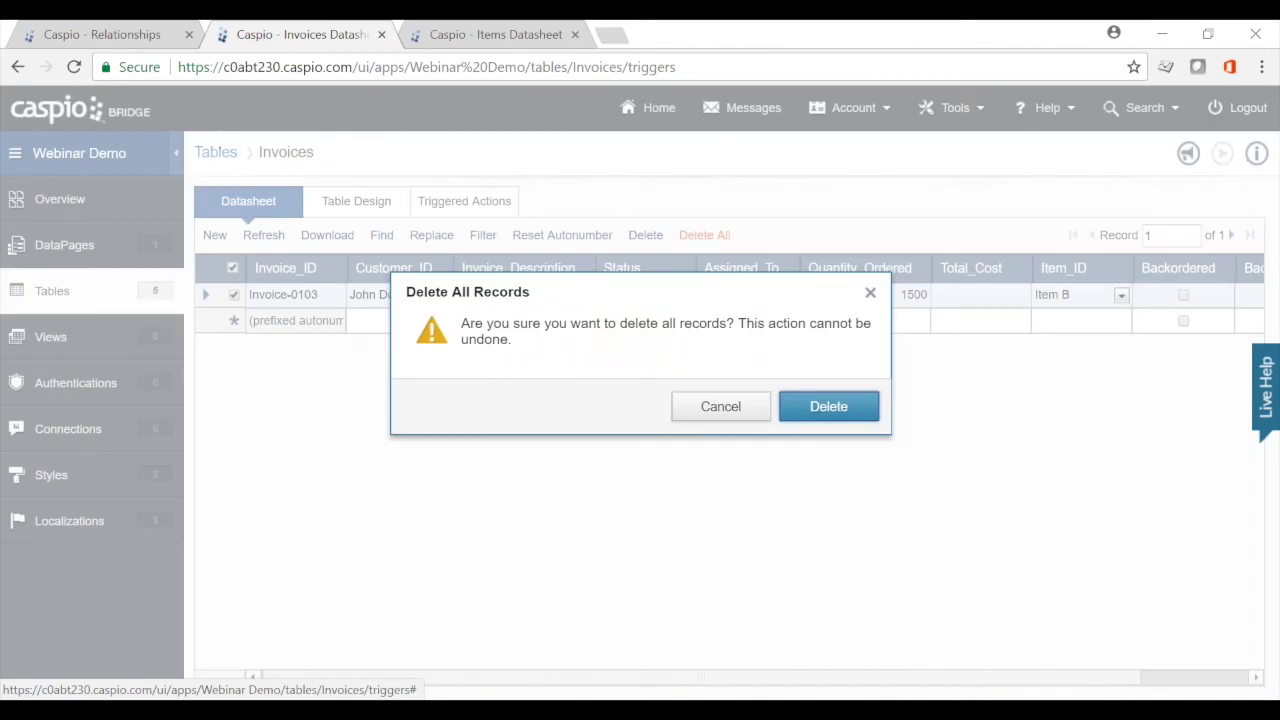
left_click(812, 404)
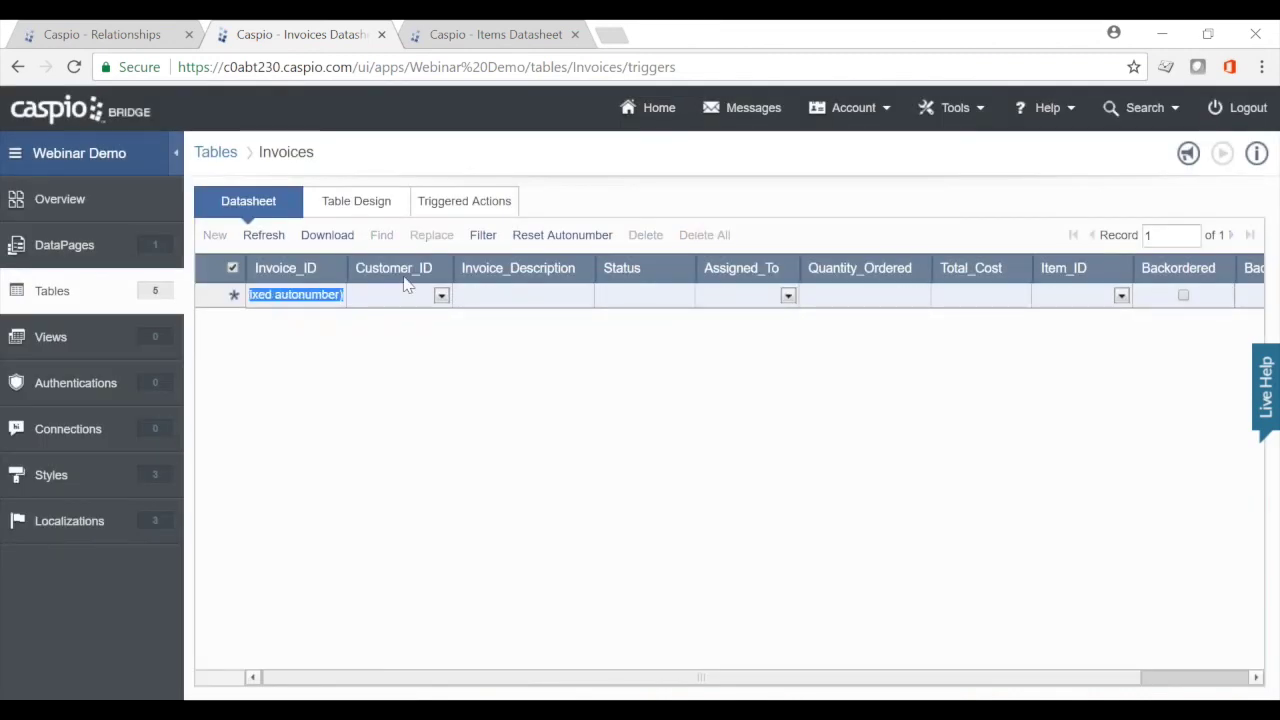
Start a new invoice record by choosing the customer and entering New Invoice as Invoice_Description and New as Status
left_click(441, 296)
left_click(423, 323)
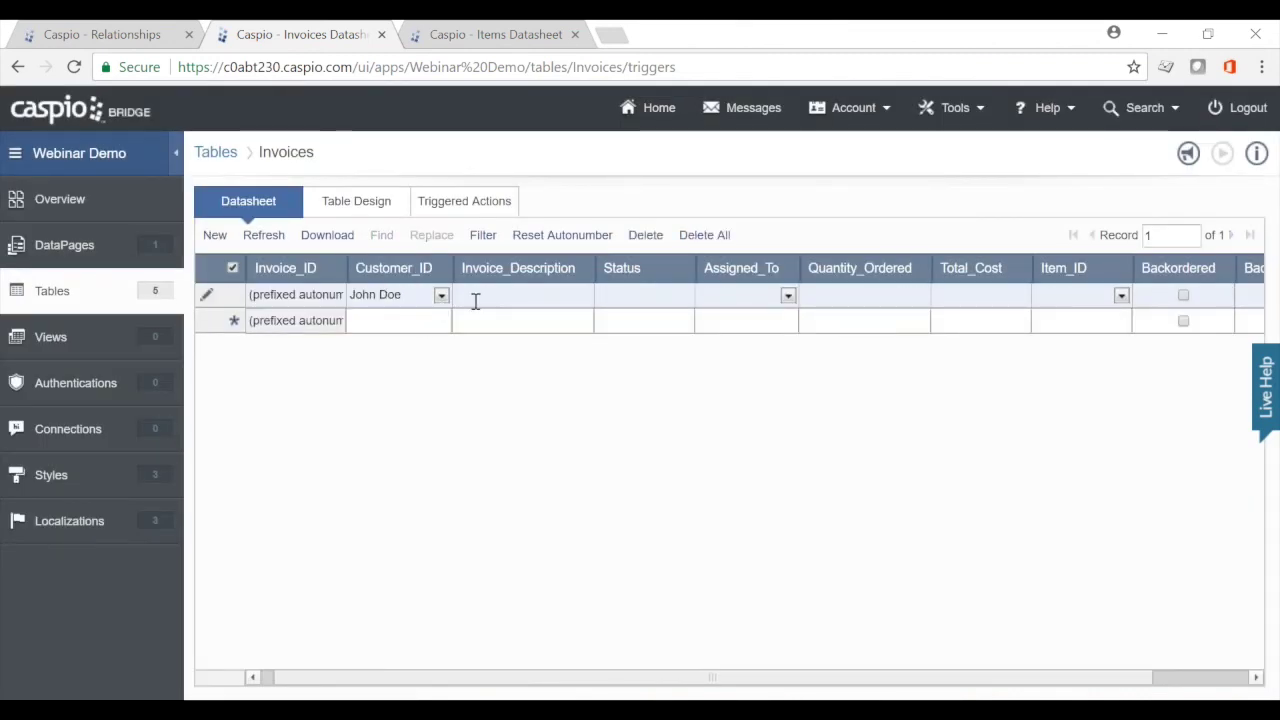
left_click(476, 297)
type("New Invoice")
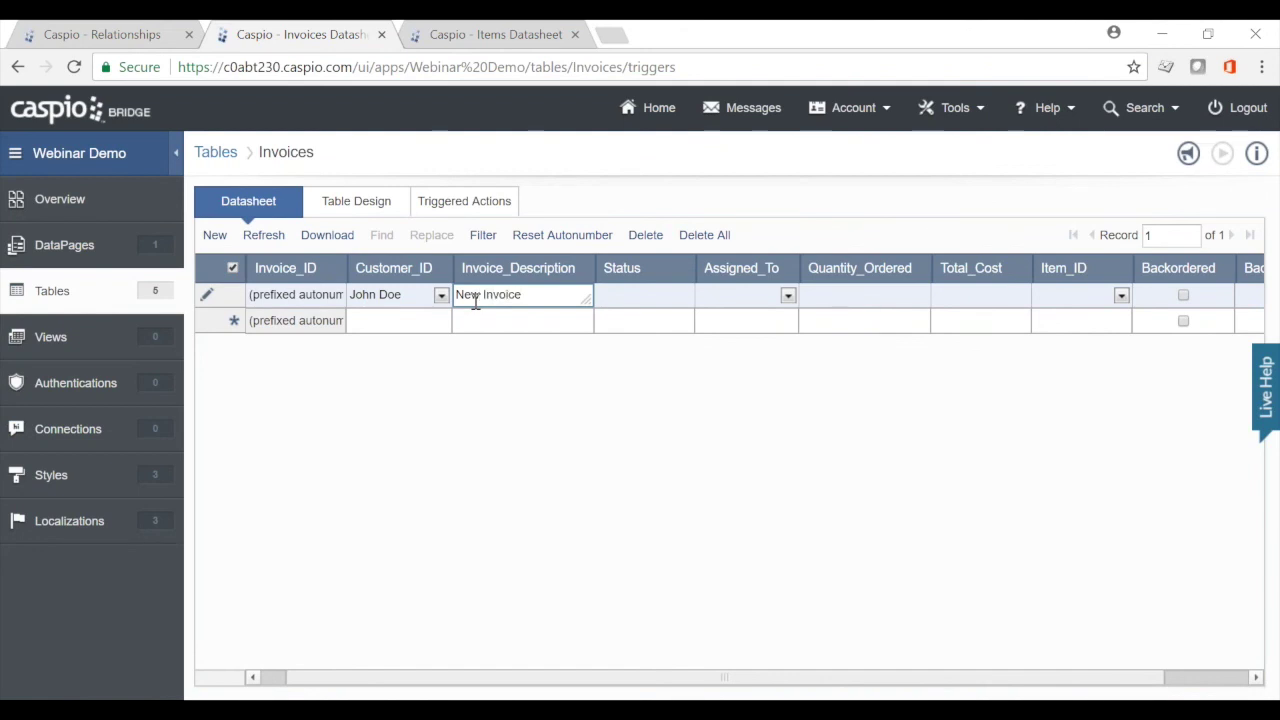
left_click(663, 294)
type("New")
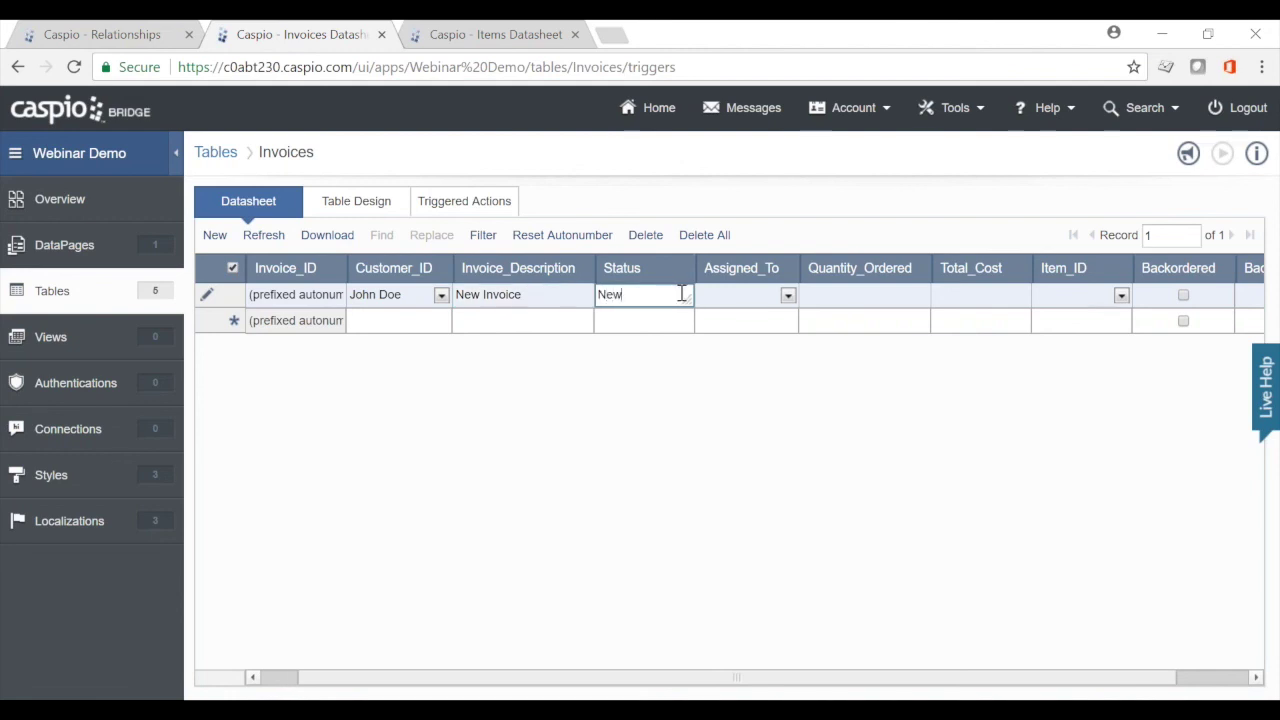
Complete the invoice with Assigned_To Caspio, Quantity_Ordered 500 and Item B, save it, and refresh the Items datasheet
left_click(788, 296)
left_click(777, 322)
left_click(847, 297)
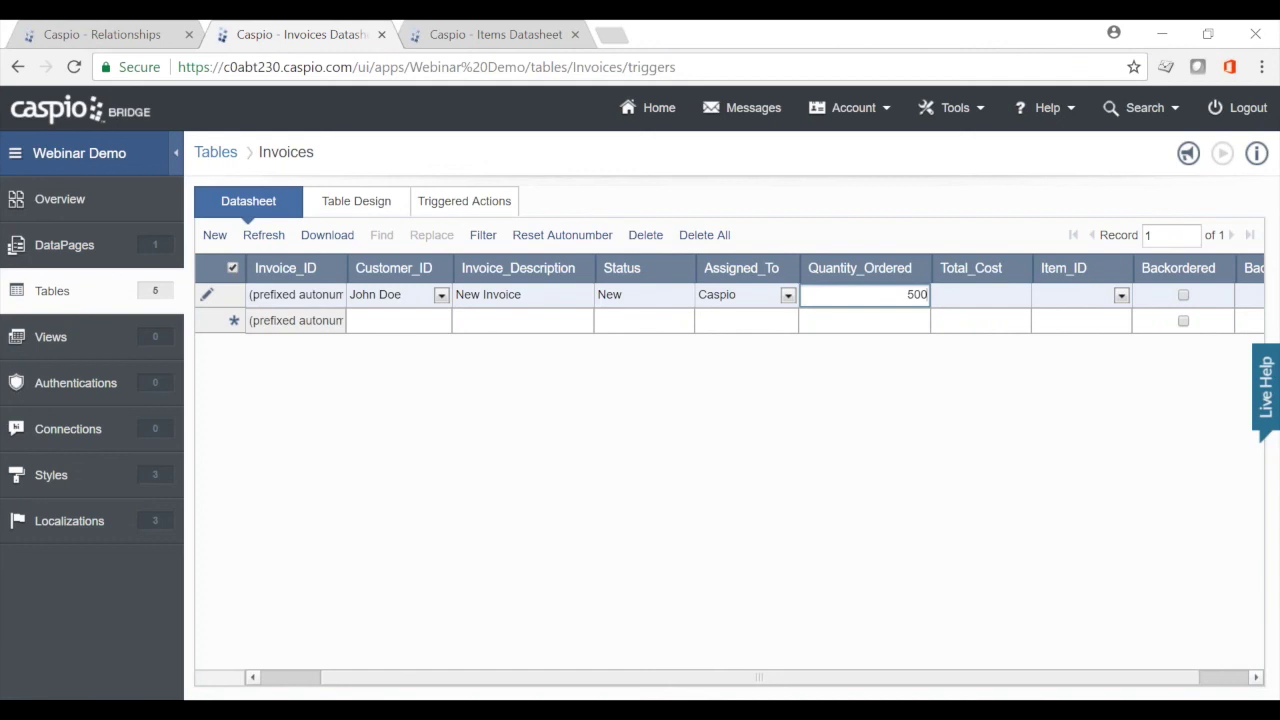
left_click(1121, 296)
left_click(1070, 342)
left_click(985, 321)
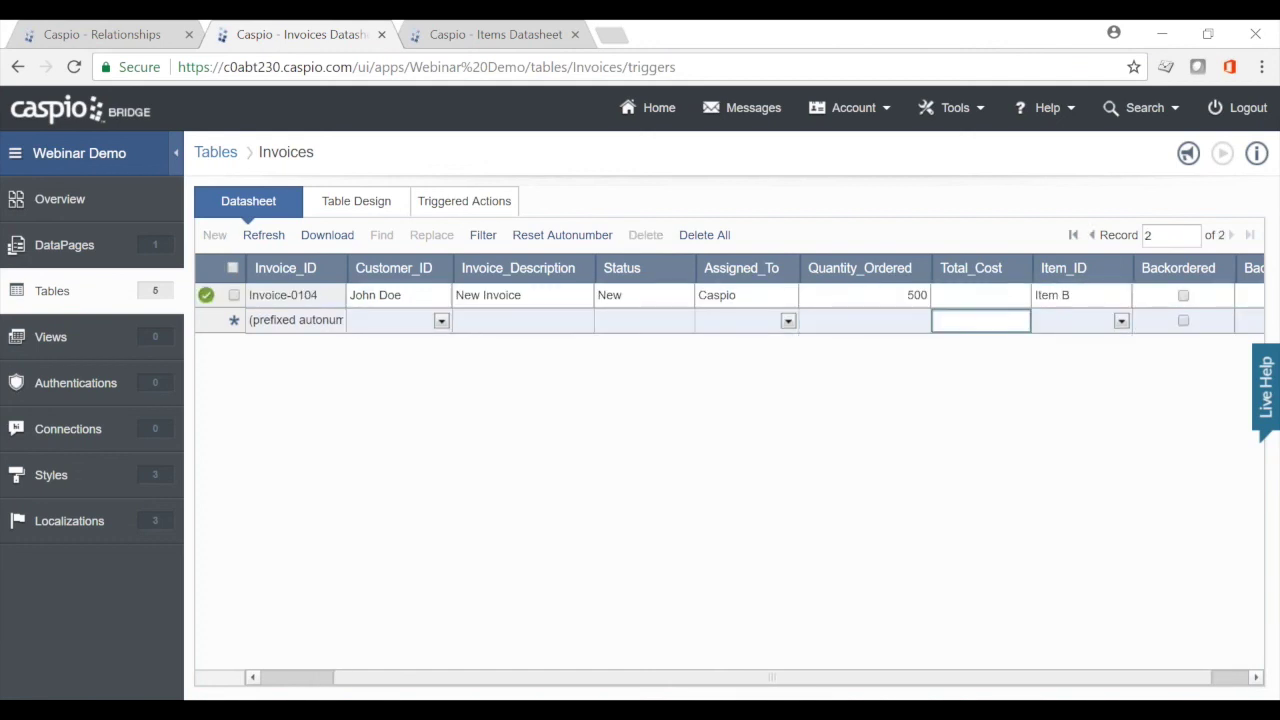
left_click(515, 36)
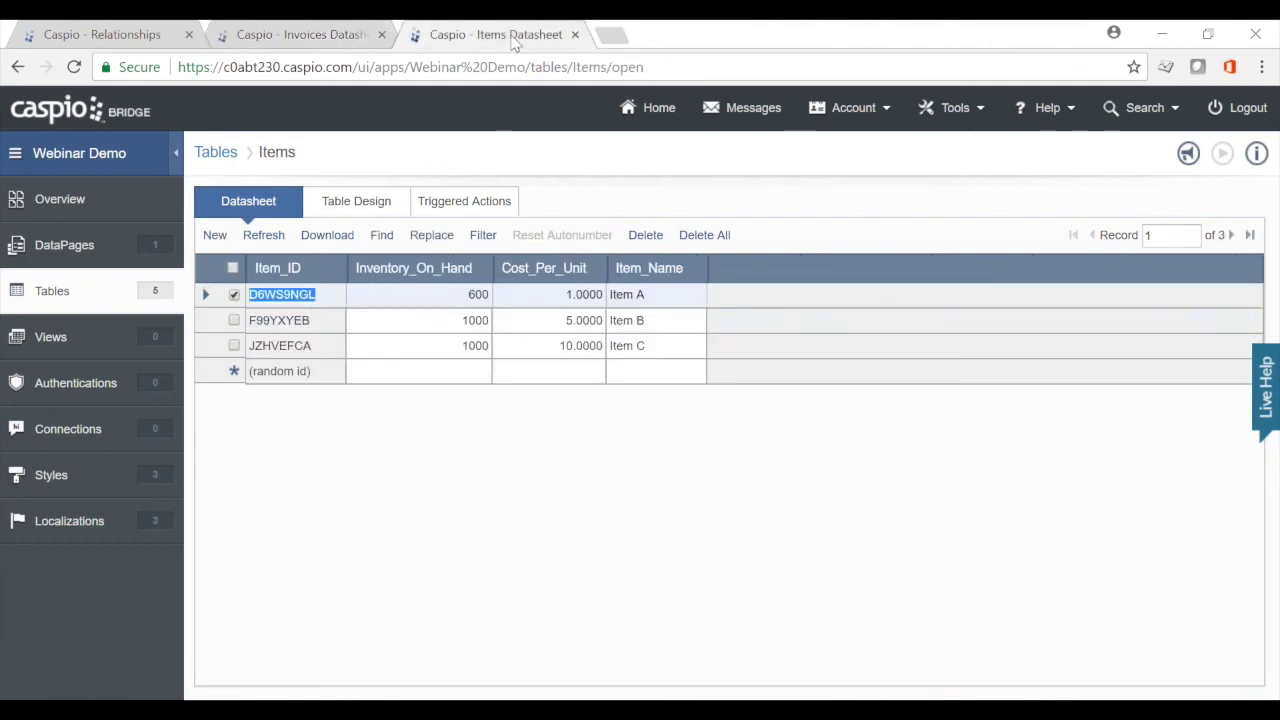
left_click(262, 236)
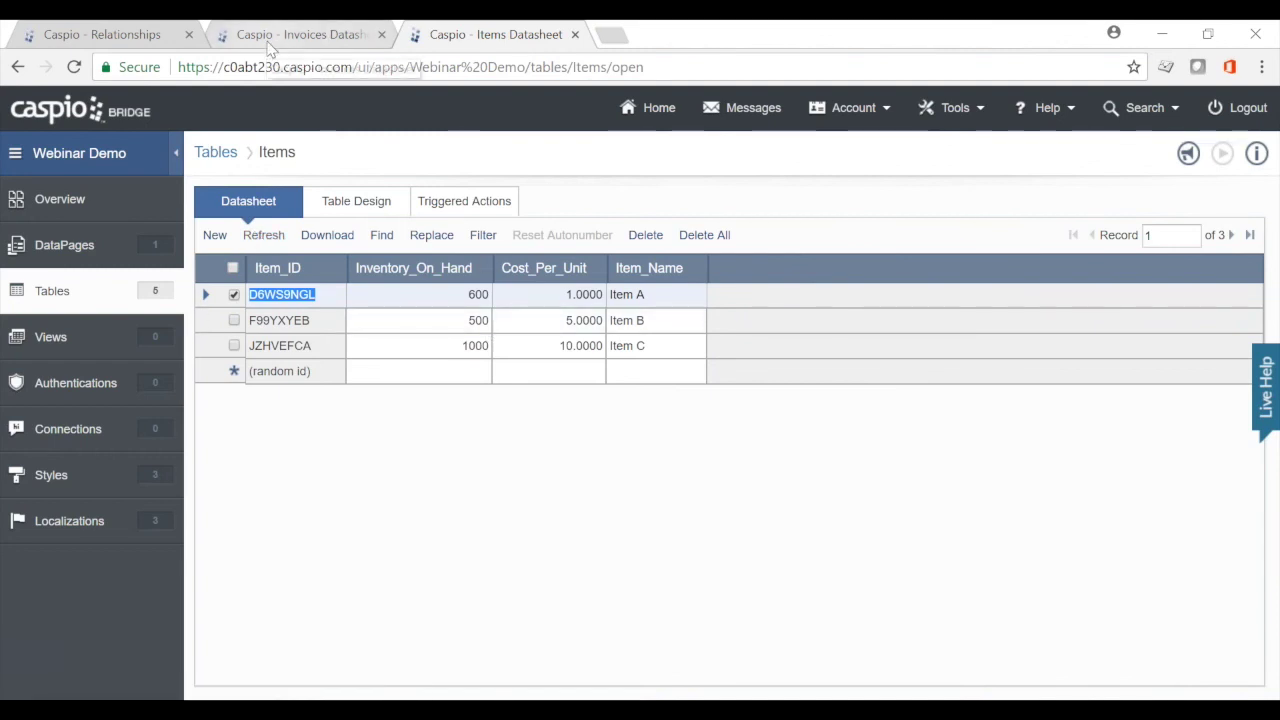
Start a second record in the Invoices datasheet with the same customer, Invoice_Description New Invoice 2 and Status New
left_click(300, 34)
left_click(400, 320)
left_click(441, 320)
left_click(385, 346)
left_click(497, 317)
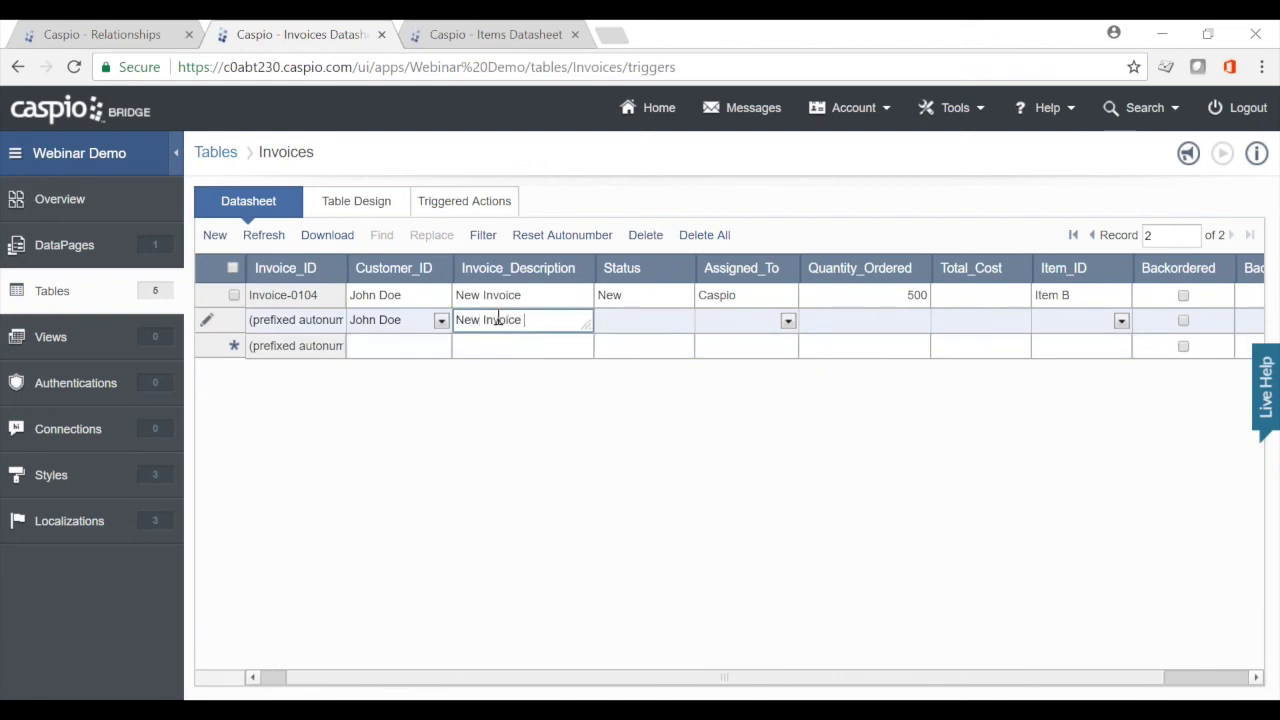
left_click(655, 320)
type("New")
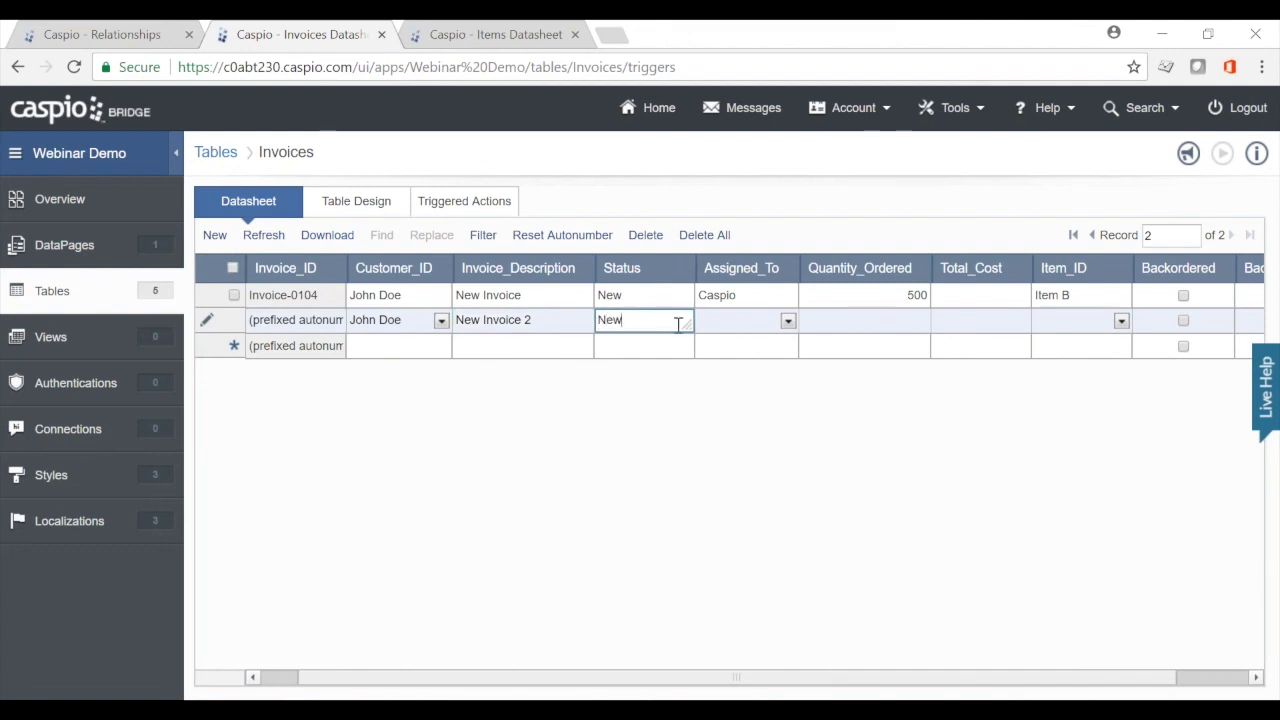
Complete the second invoice with Assigned_To Caspio, Quantity_Ordered 1500 and Item A, and save the record
left_click(700, 320)
left_click(749, 349)
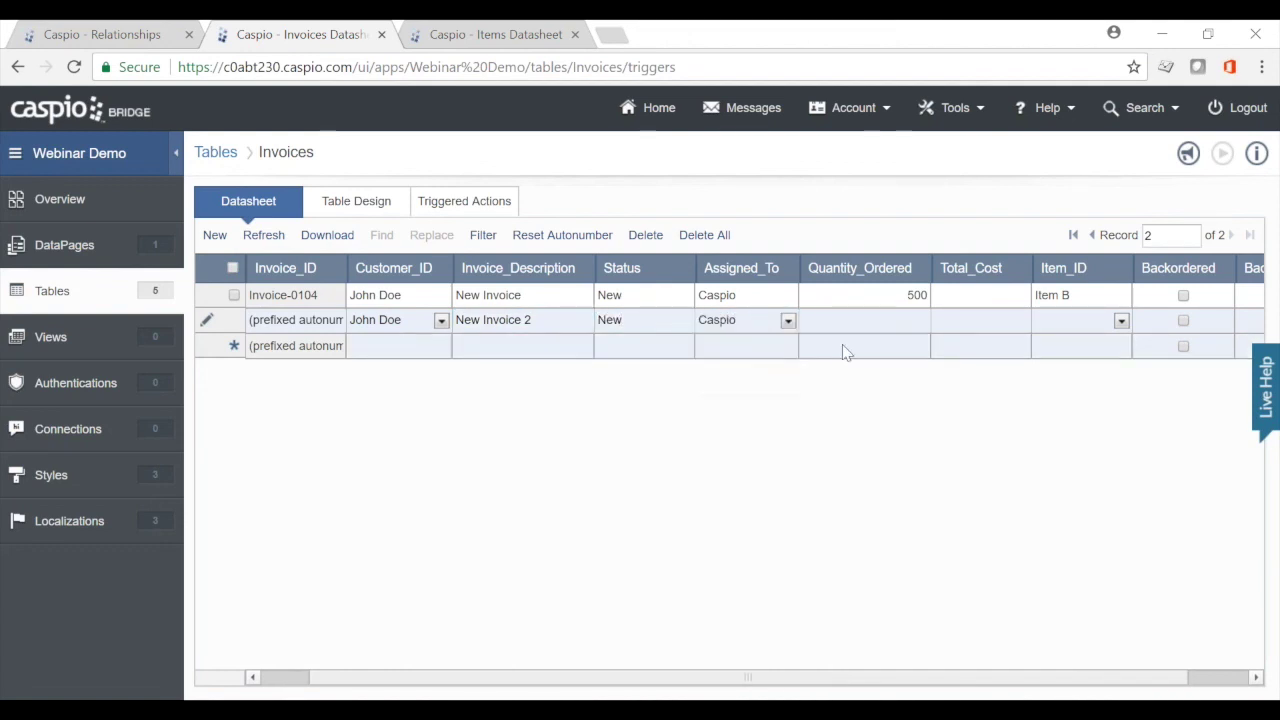
left_click(858, 322)
type("1500")
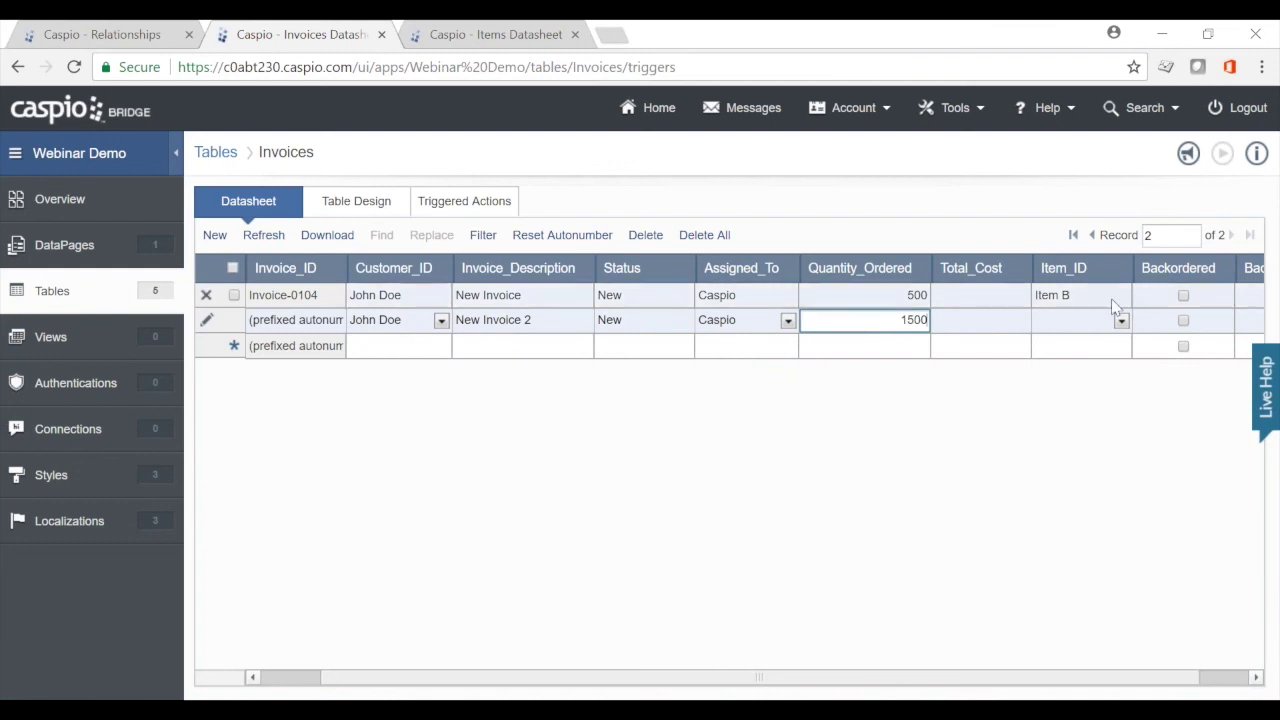
left_click(1121, 320)
left_click(1080, 348)
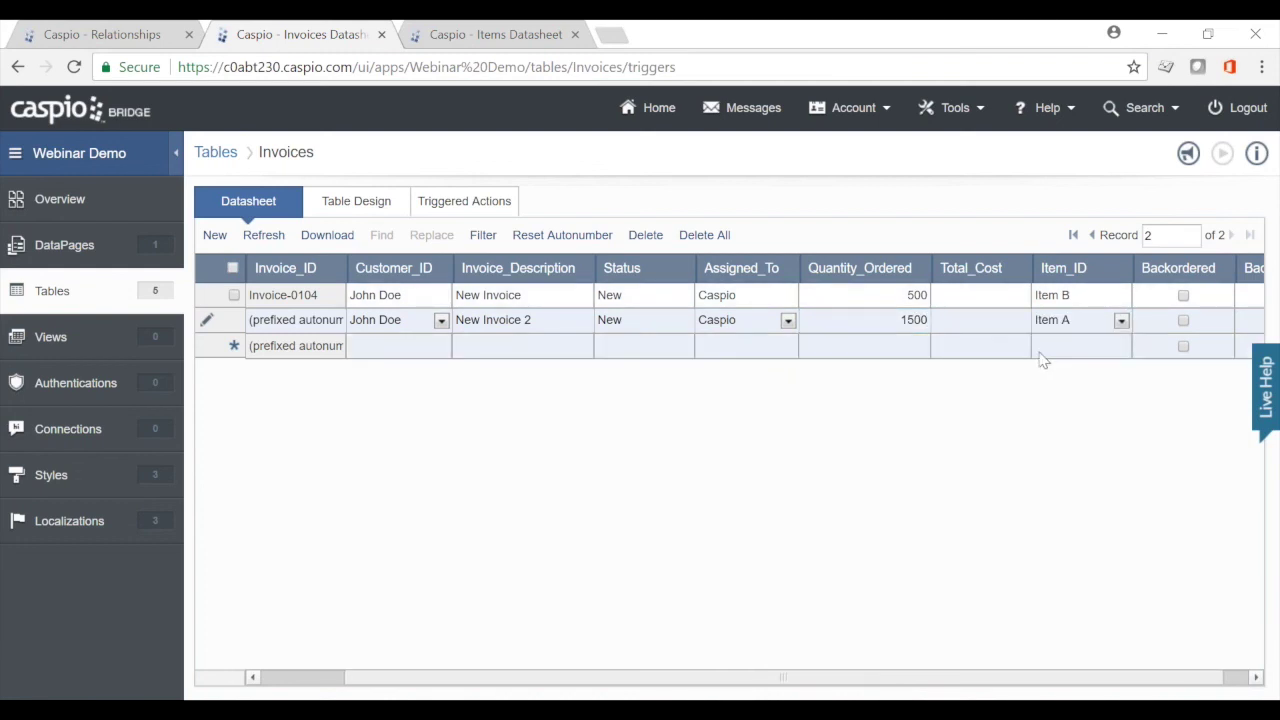
left_click(972, 347)
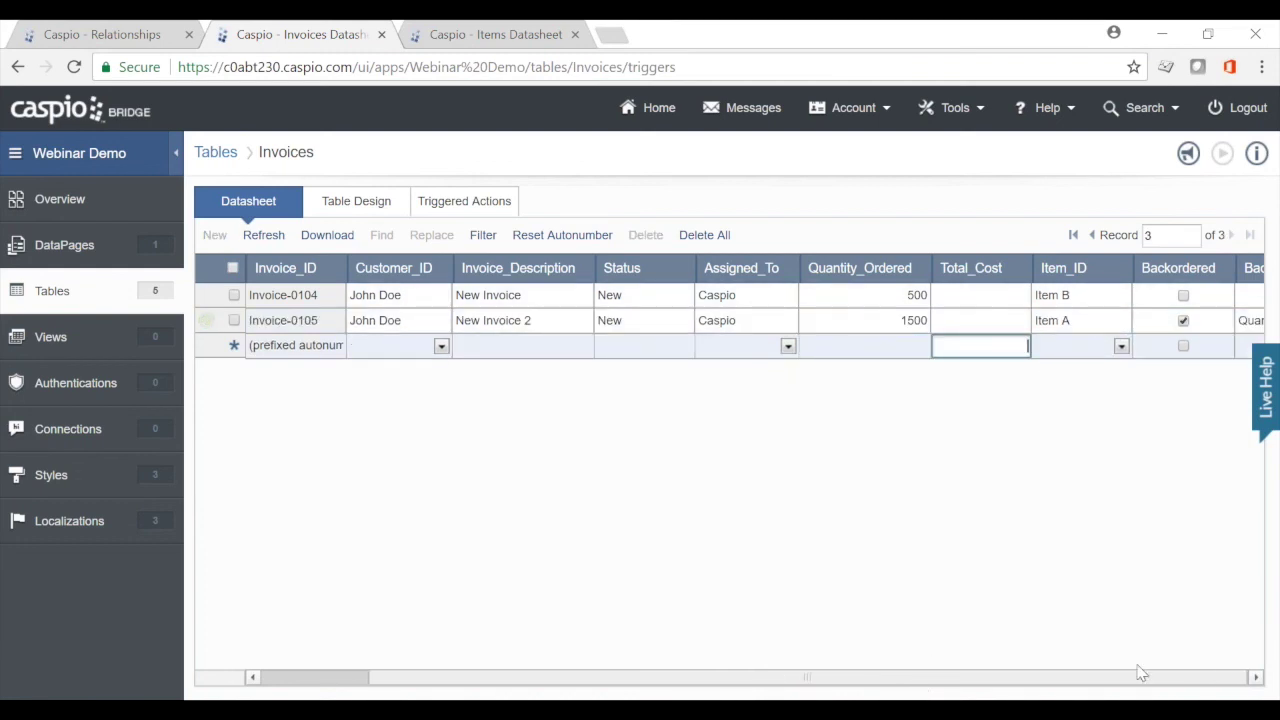
Check the second invoice's Backordered and Back_Order_Reason fields, and compare the inventory in the Items datasheet
key("Tab")
key("Tab")
key("Tab")
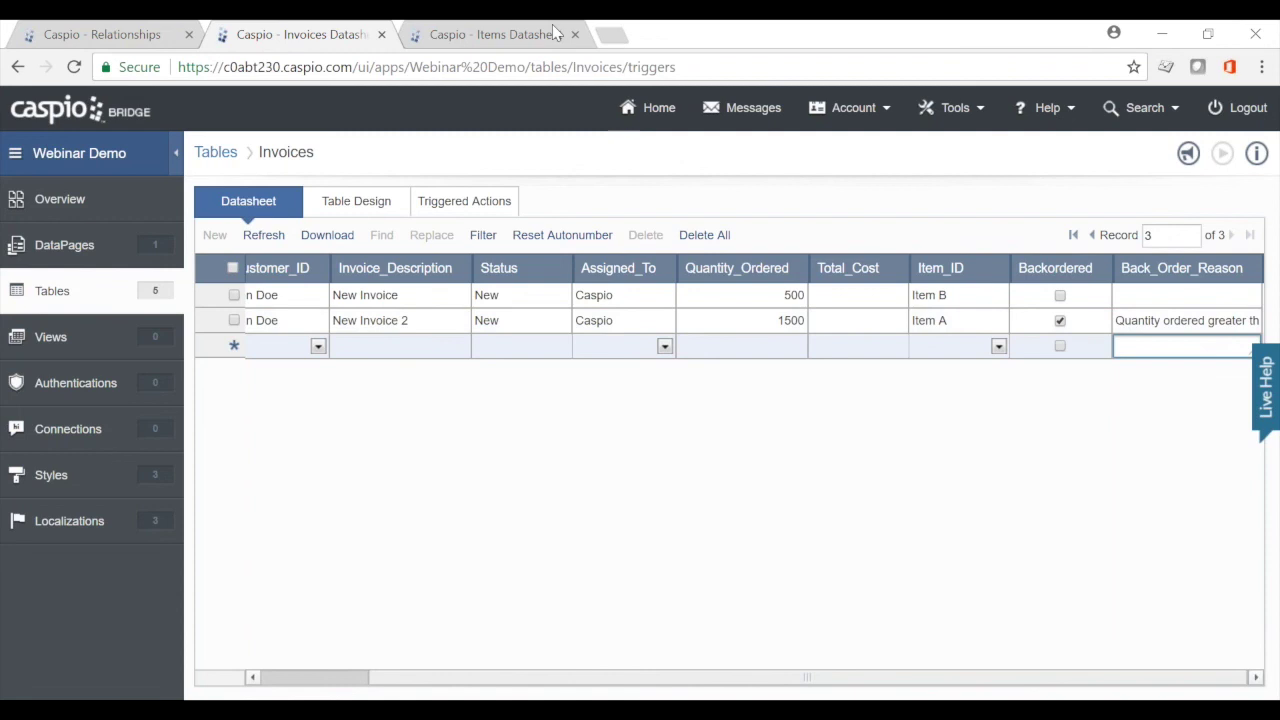
left_click(495, 34)
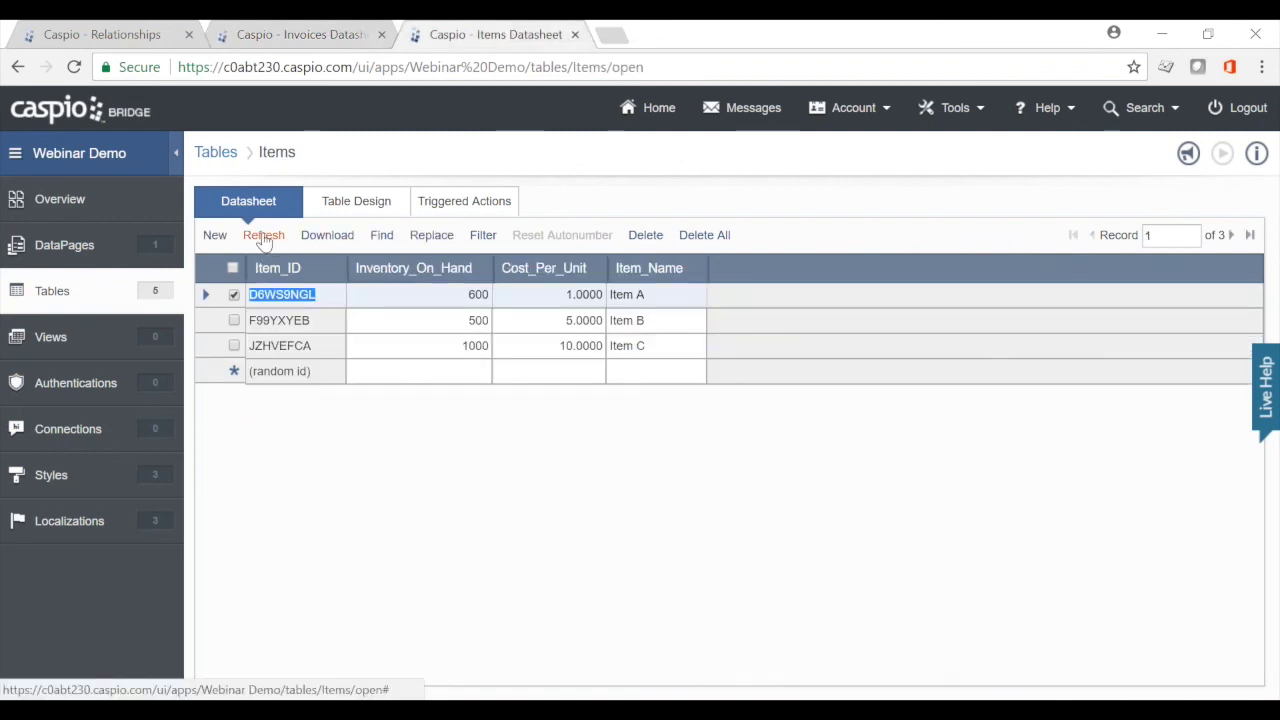
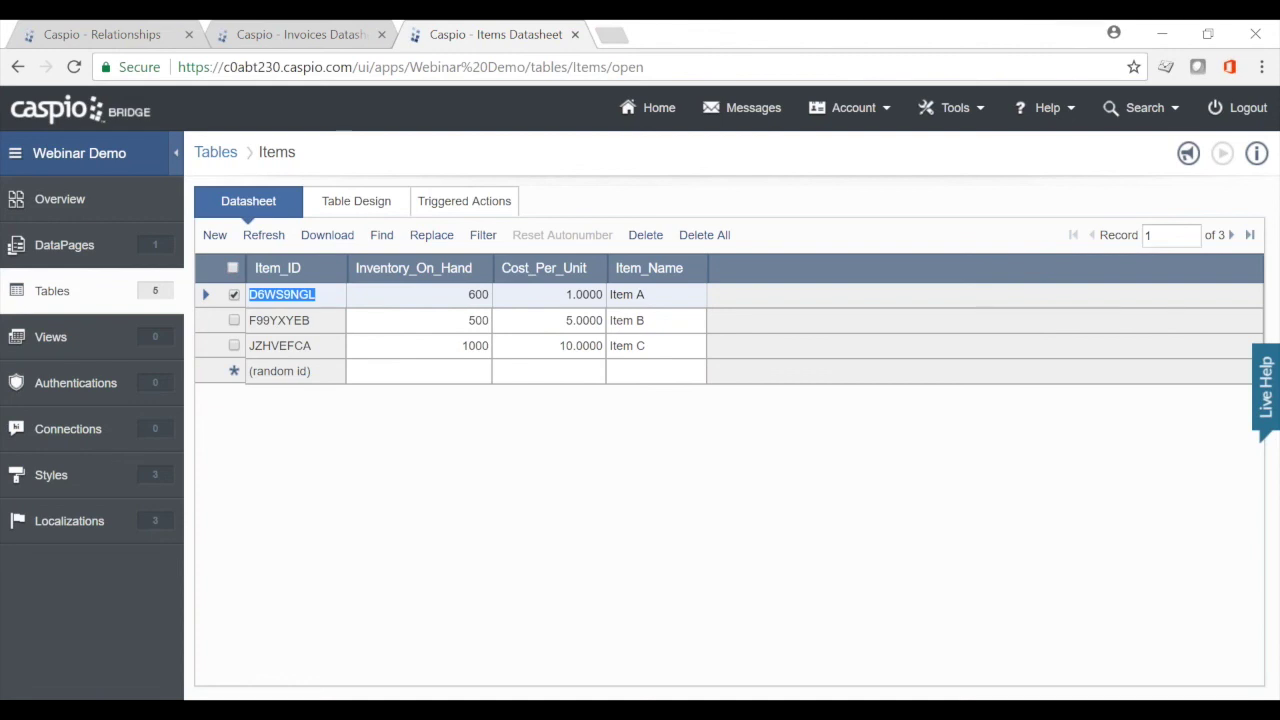
Delete all records from the Invoices datasheet, and disable the New On Insert - Update Inventory triggered action
left_click(265, 34)
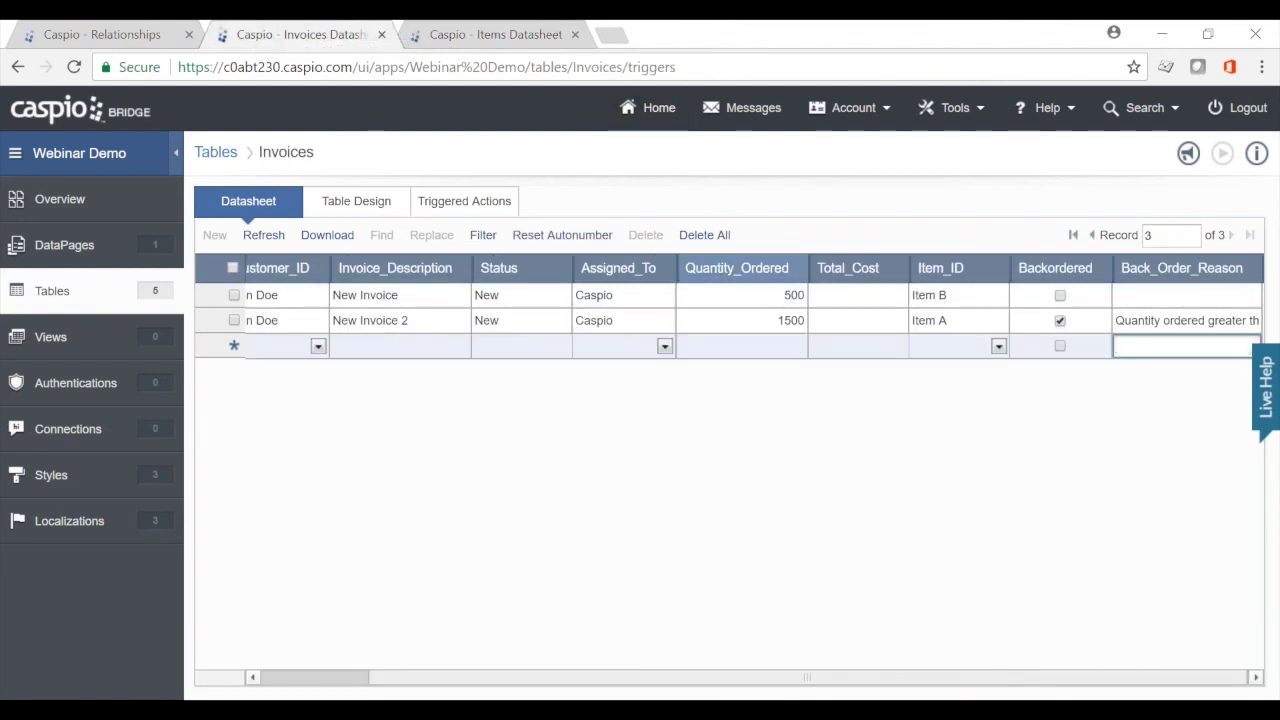
left_click(706, 237)
left_click(828, 406)
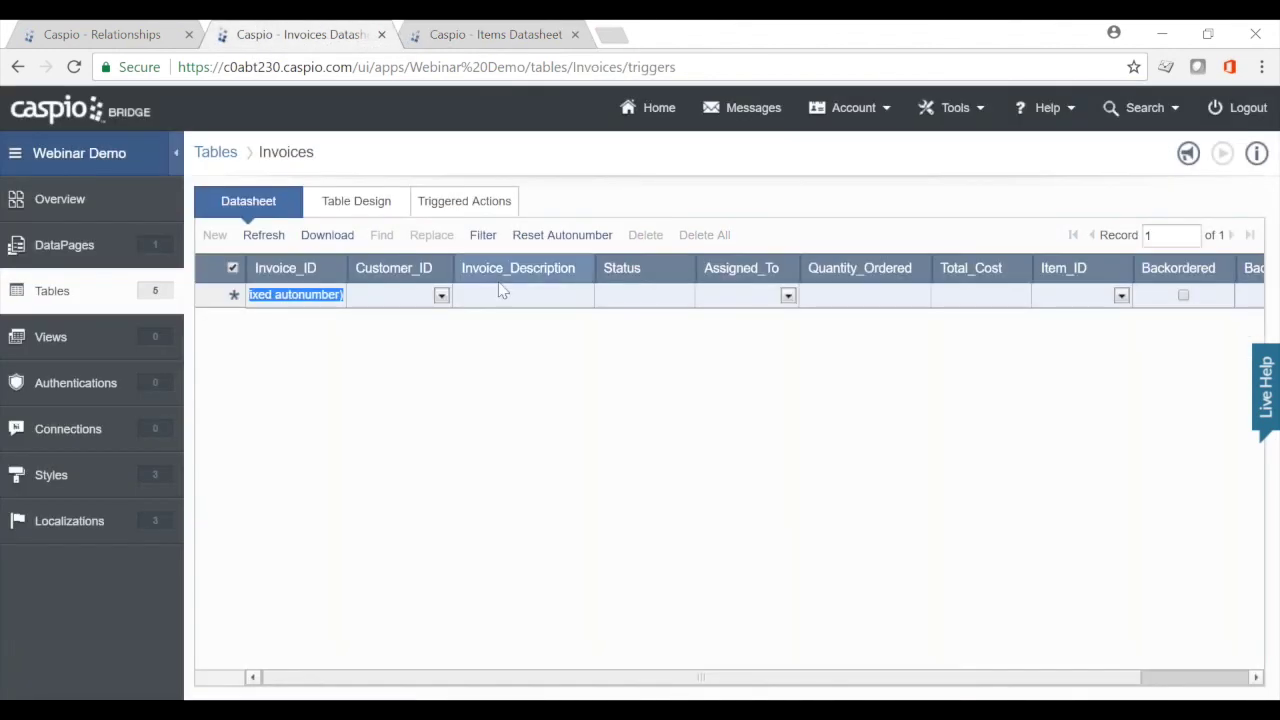
left_click(487, 204)
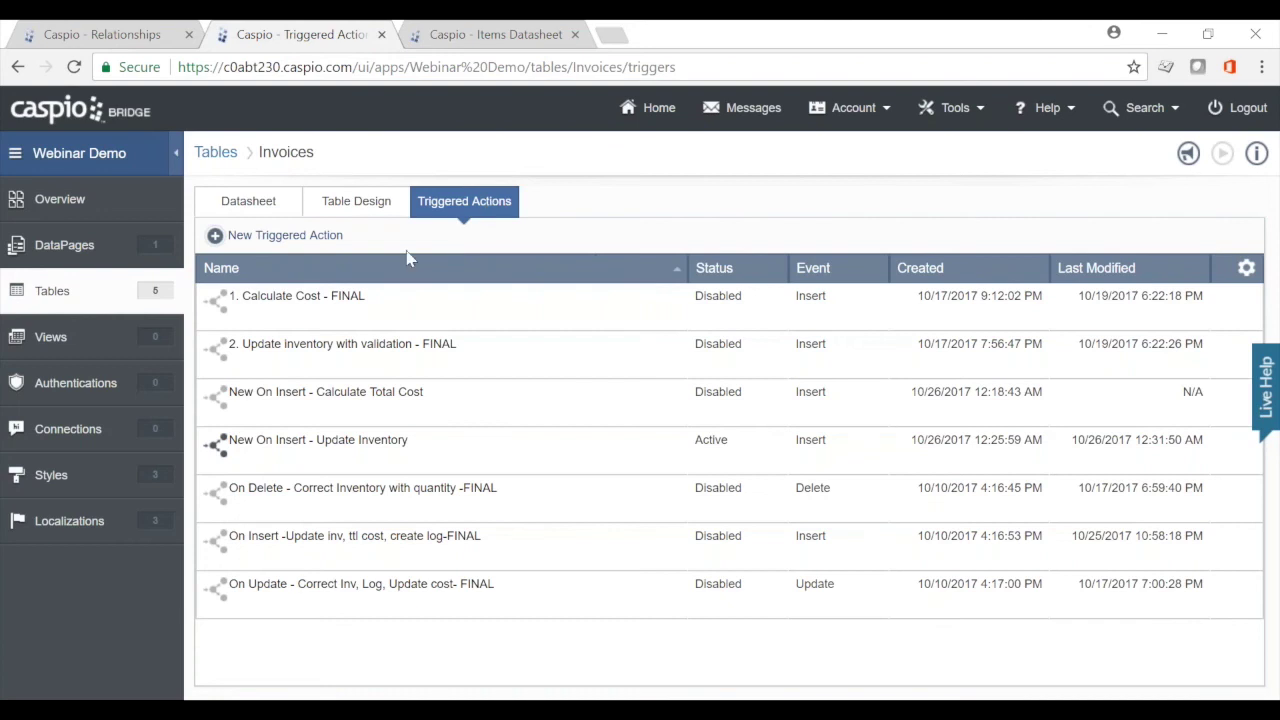
left_click(432, 463)
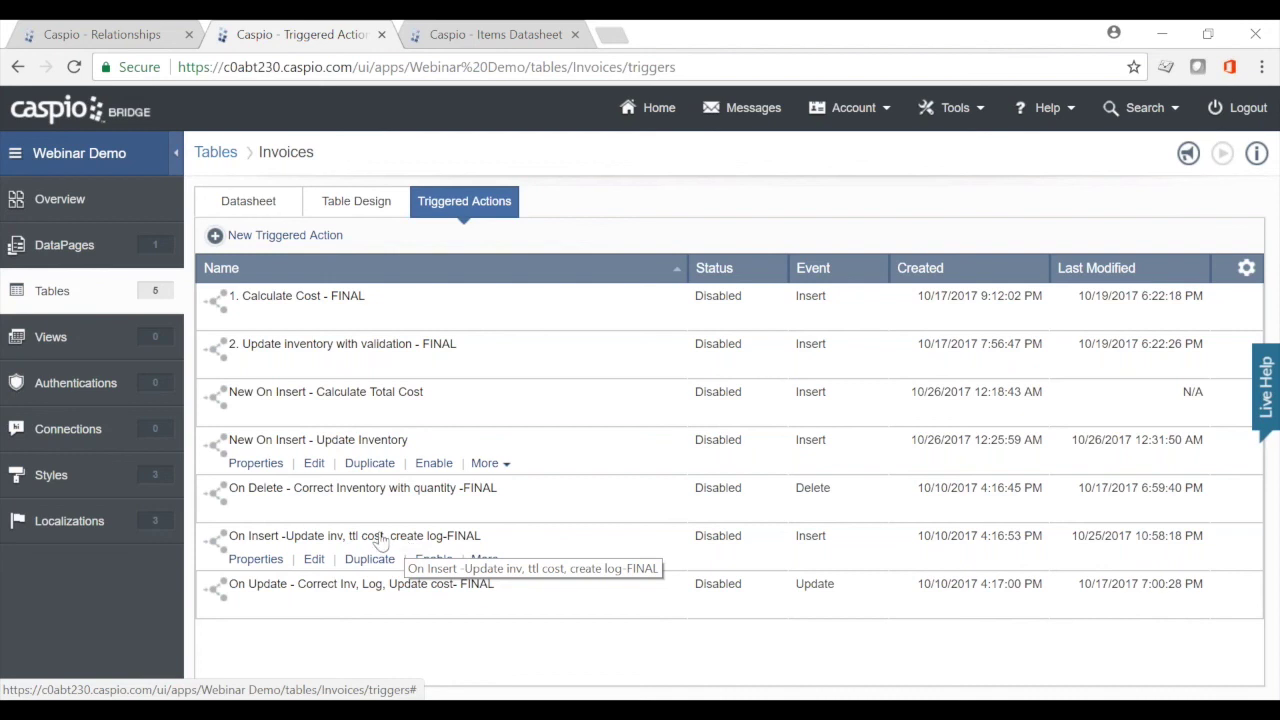
Examine the update and Change_Log insert blocks of On Insert -Update inv, ttl cost, create log-FINAL, including the first block's comment
left_click(314, 559)
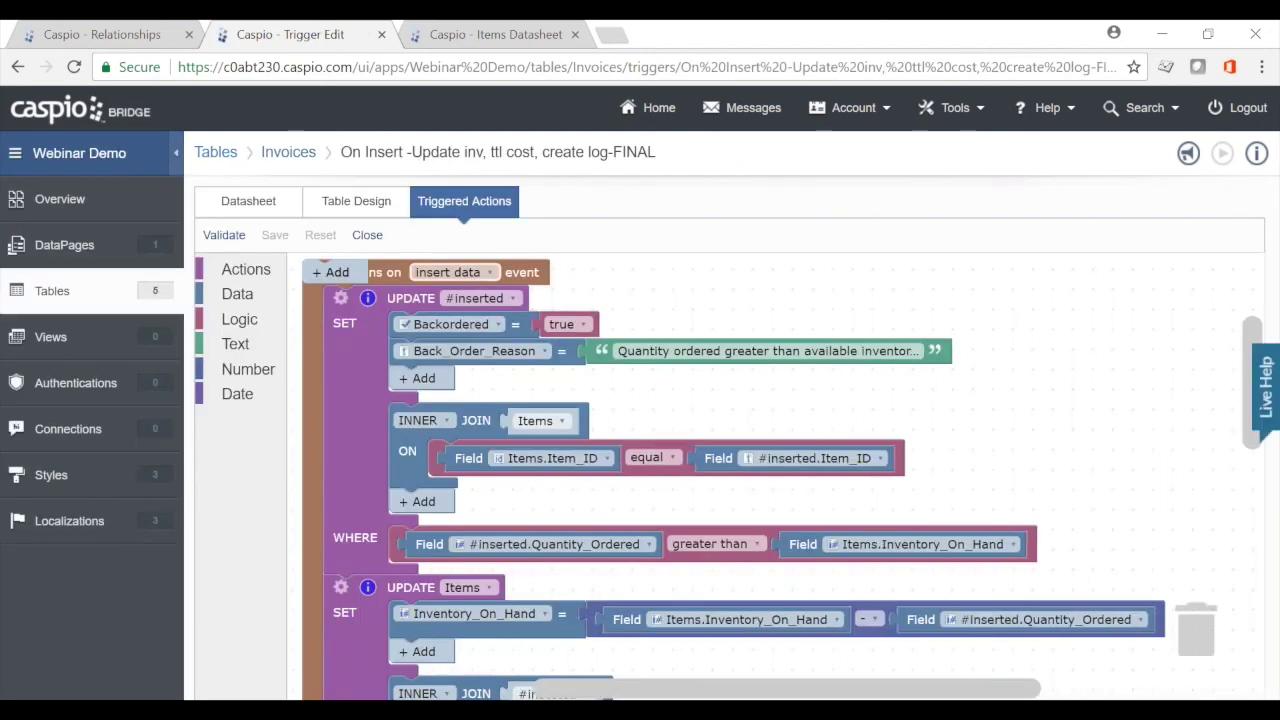
left_click(313, 366)
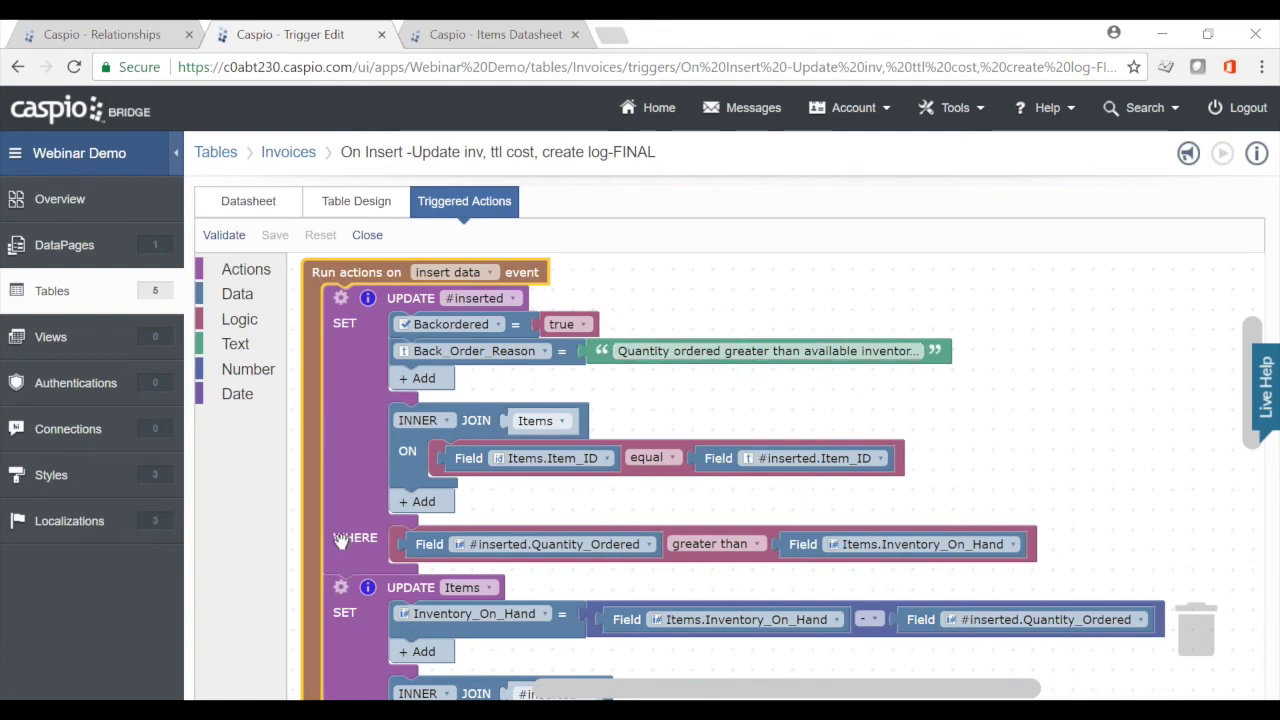
scroll(1250, 465, "down", 2)
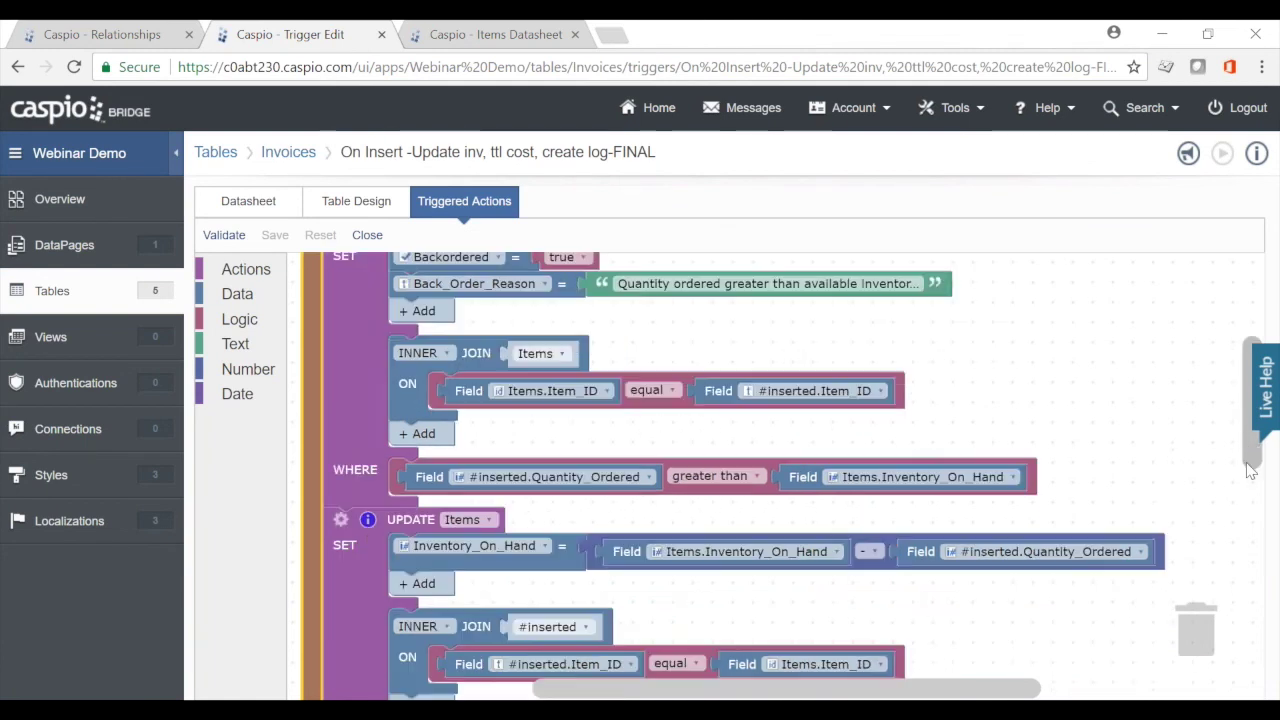
scroll(1250, 490, "down", 3)
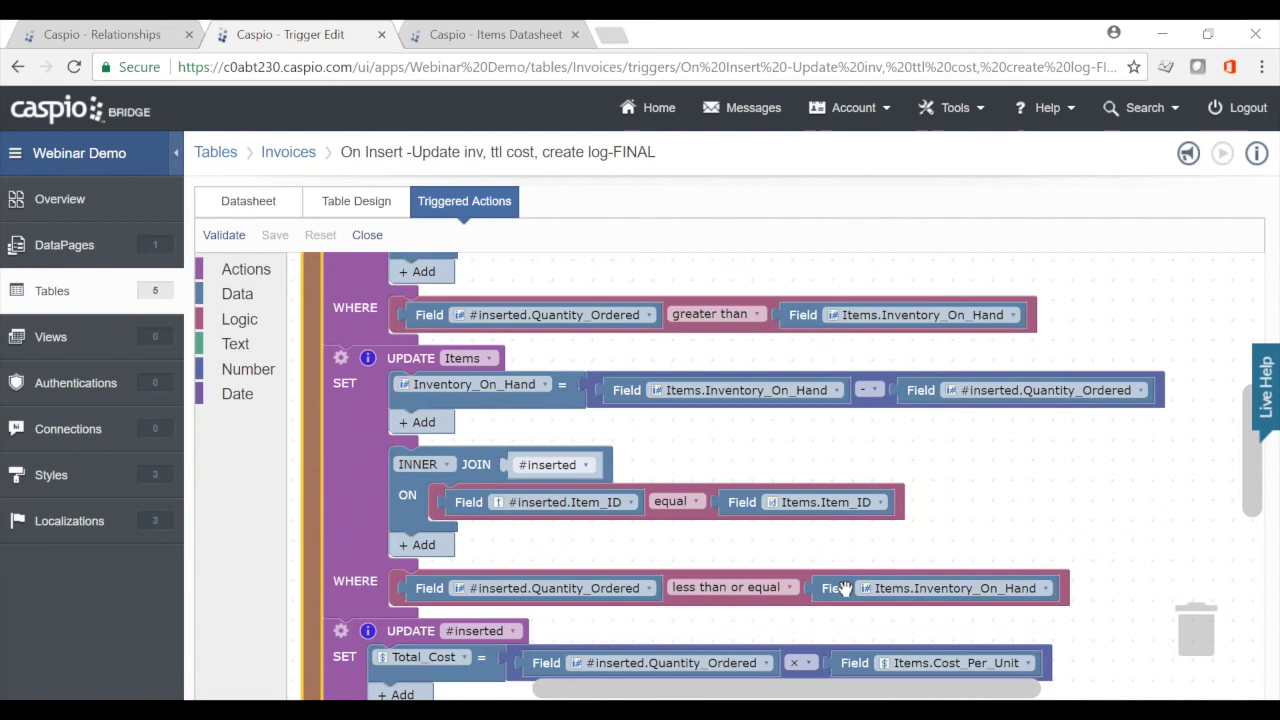
scroll(1257, 524, "down", 1)
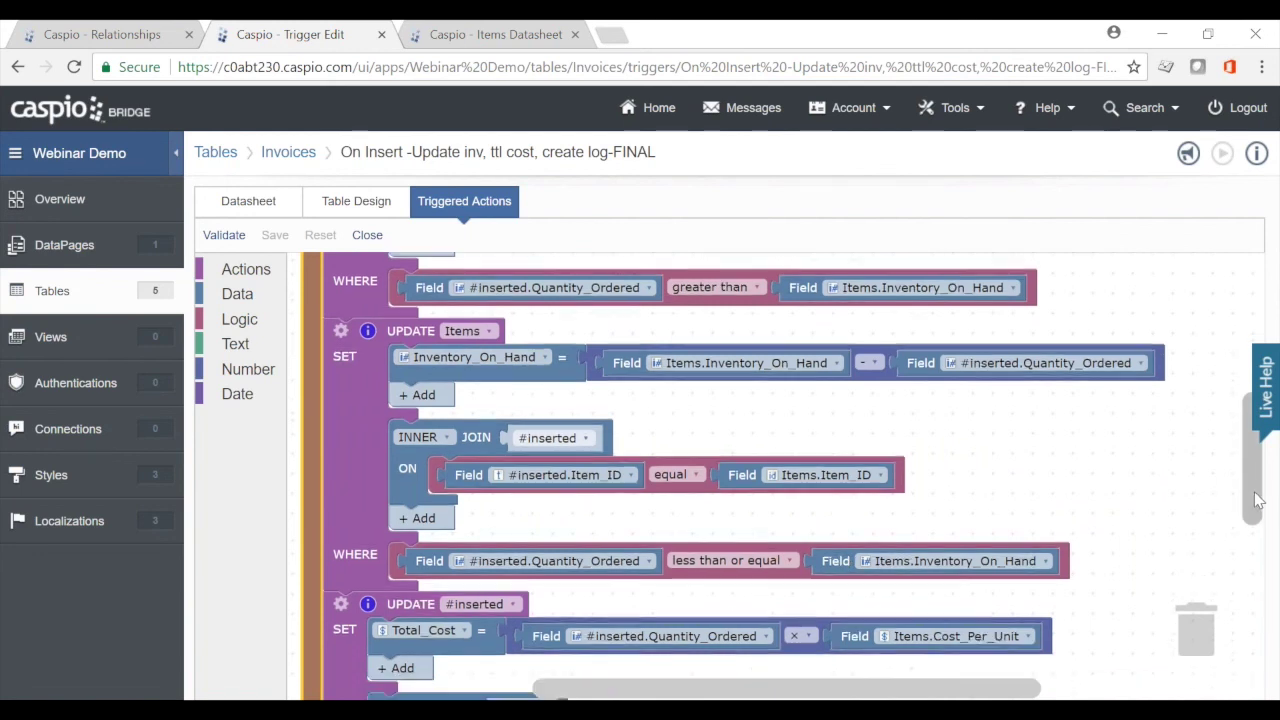
scroll(1257, 524, "down", 3)
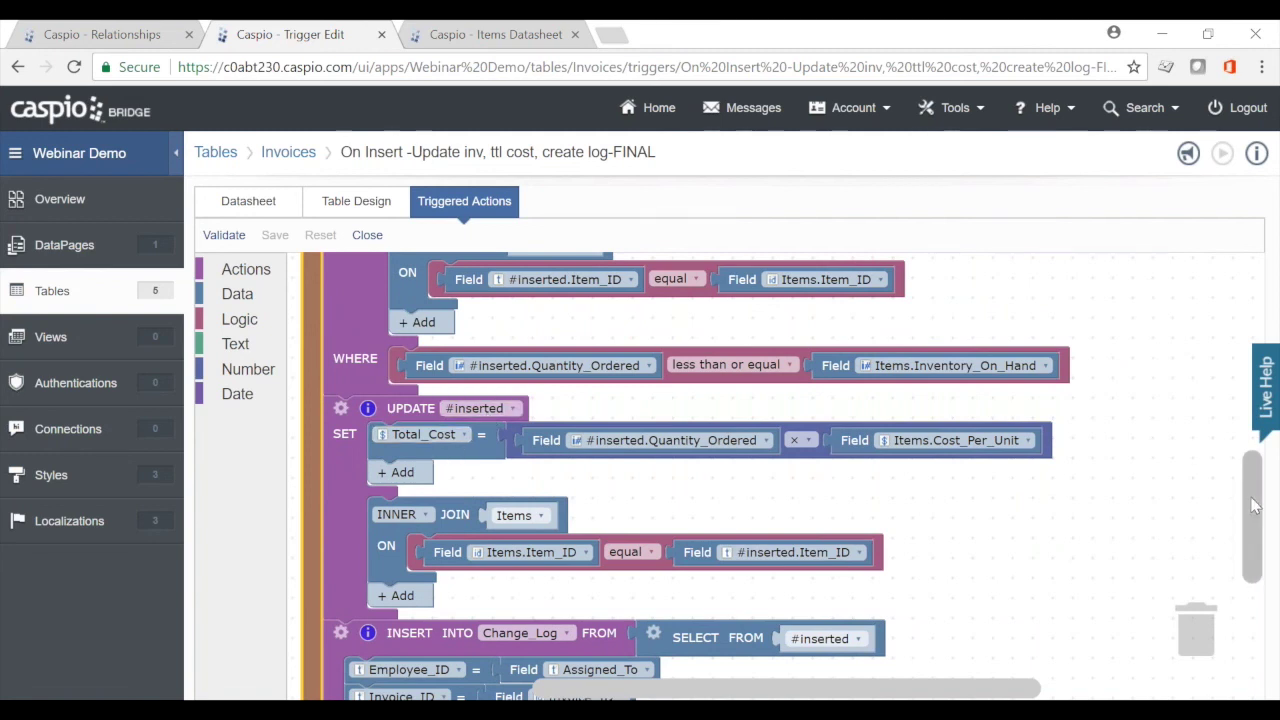
scroll(1252, 512, "down", 3)
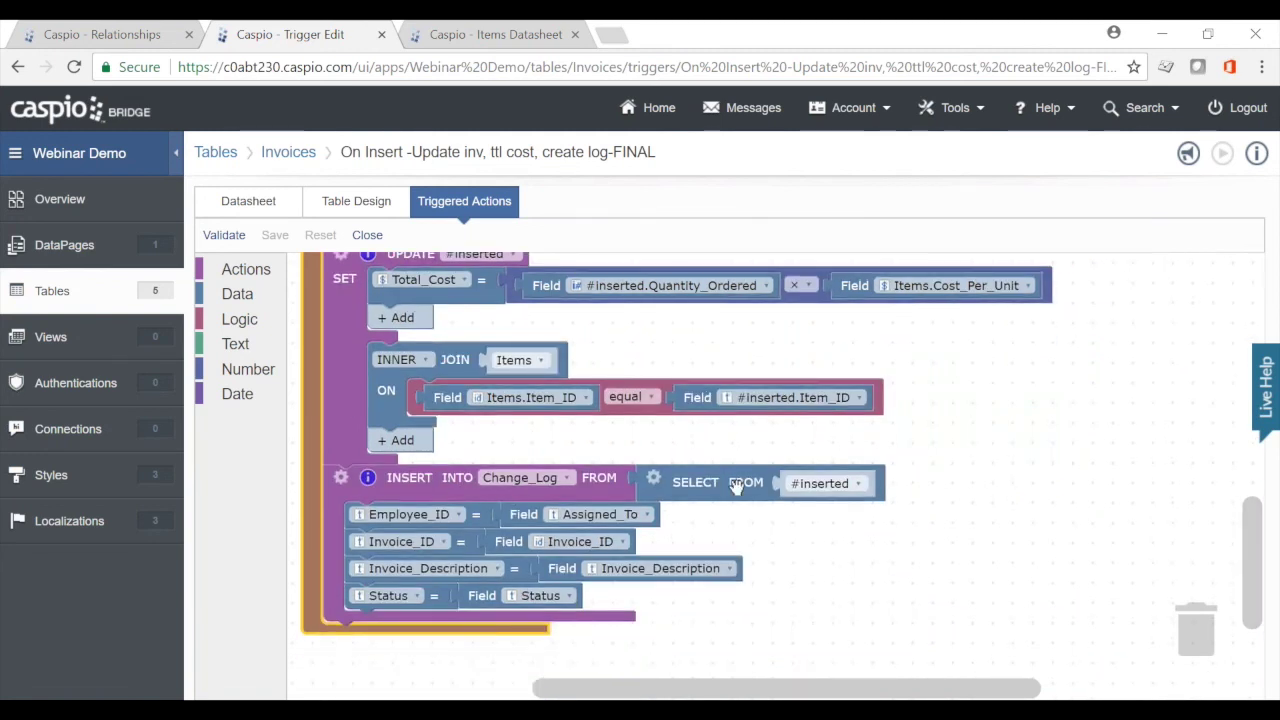
scroll(1240, 485, "up", 2)
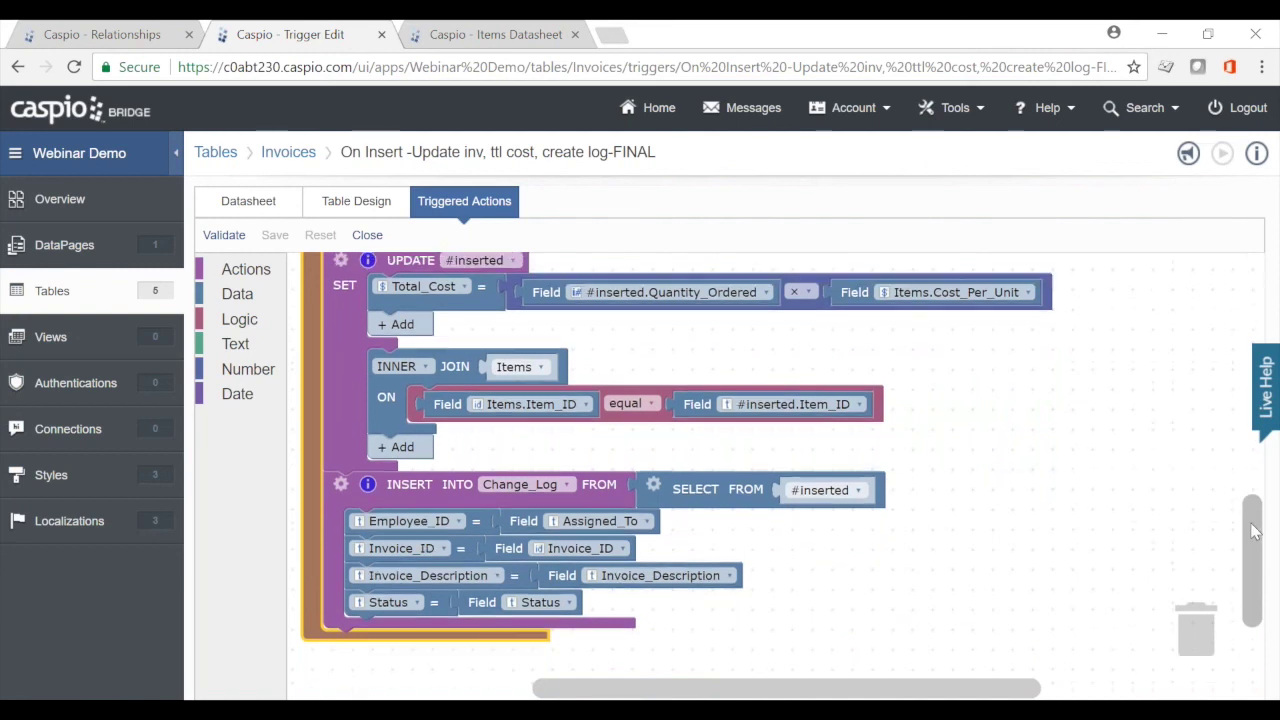
scroll(1243, 473, "up", 10)
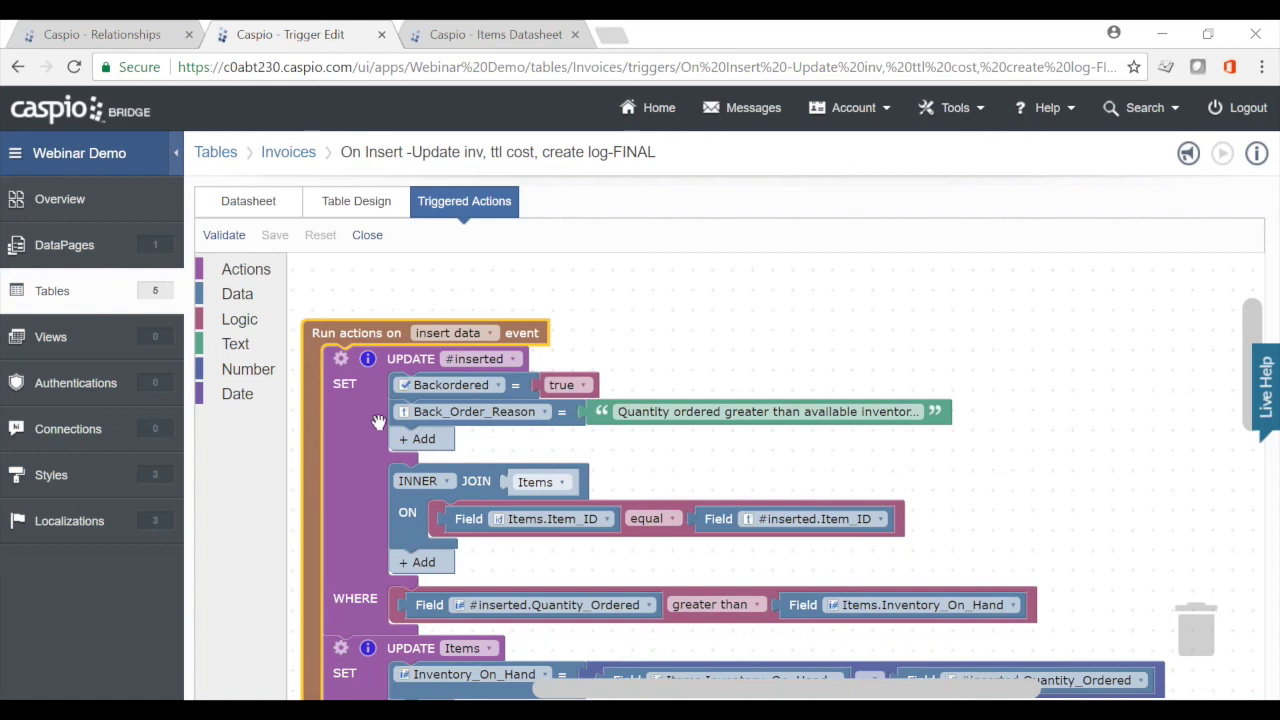
left_click(369, 360)
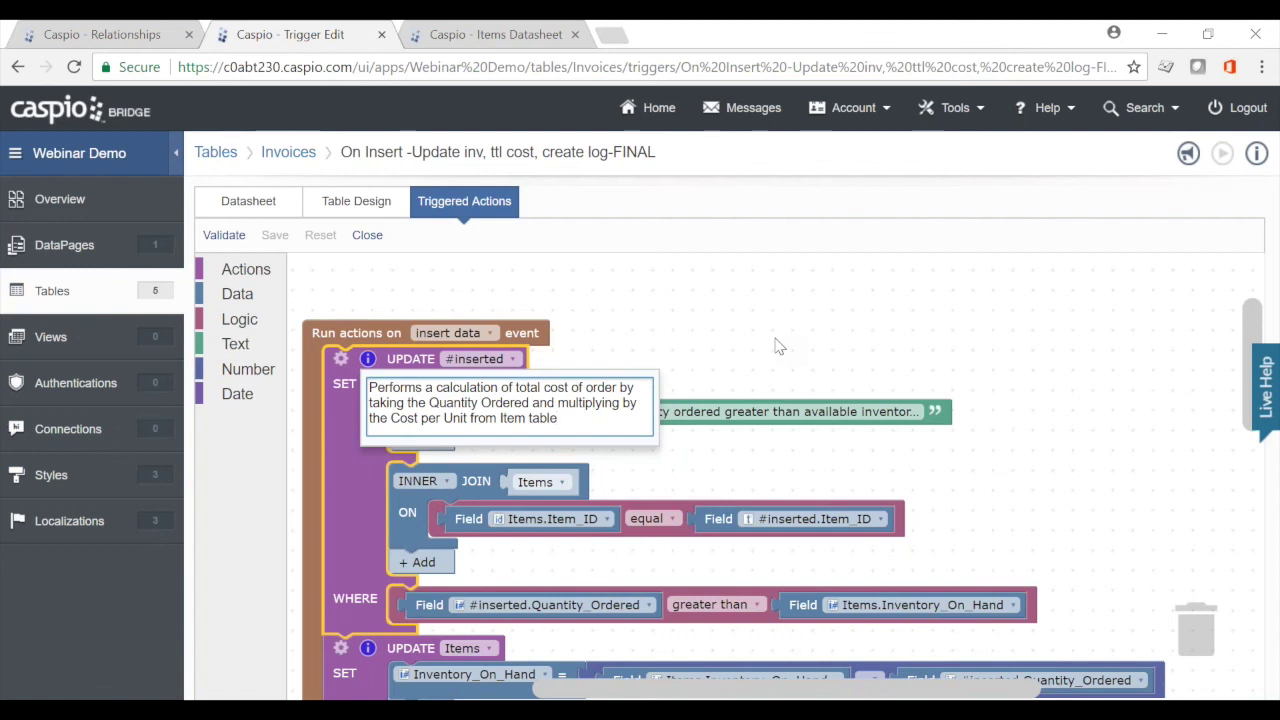
left_click(725, 352)
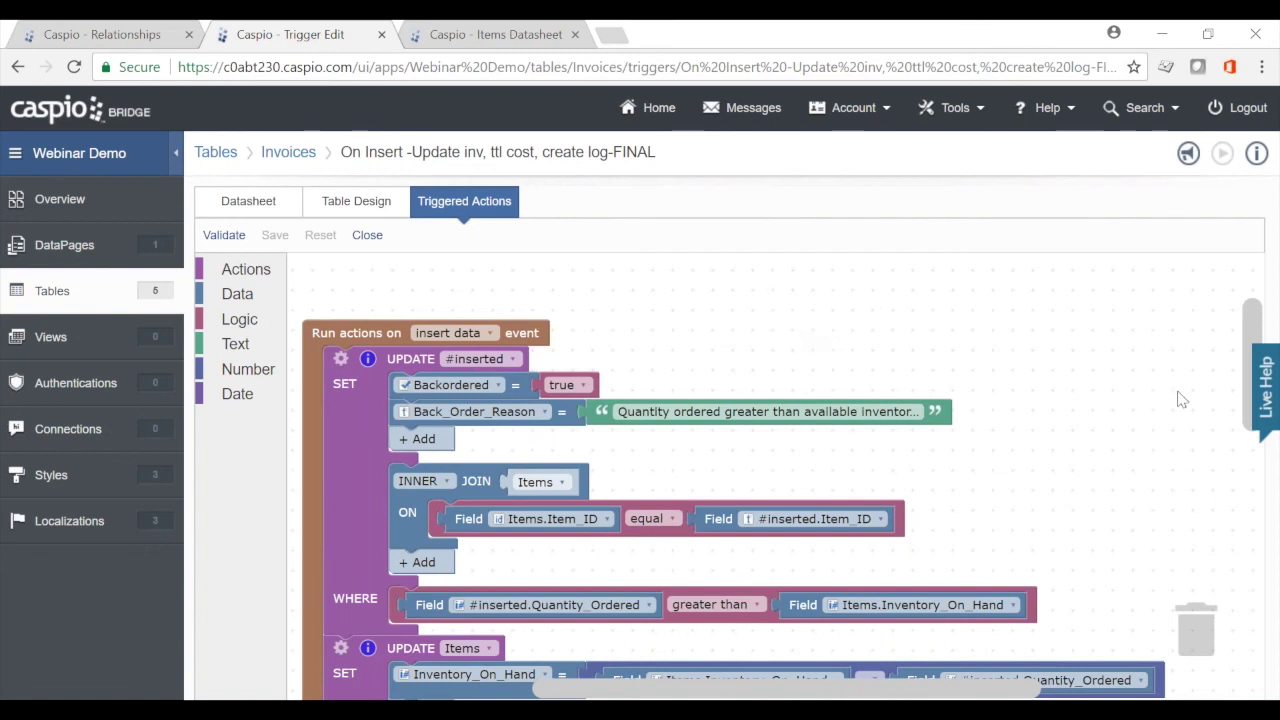
Disable the first #inserted update block, and re-enable it
right_click(339, 425)
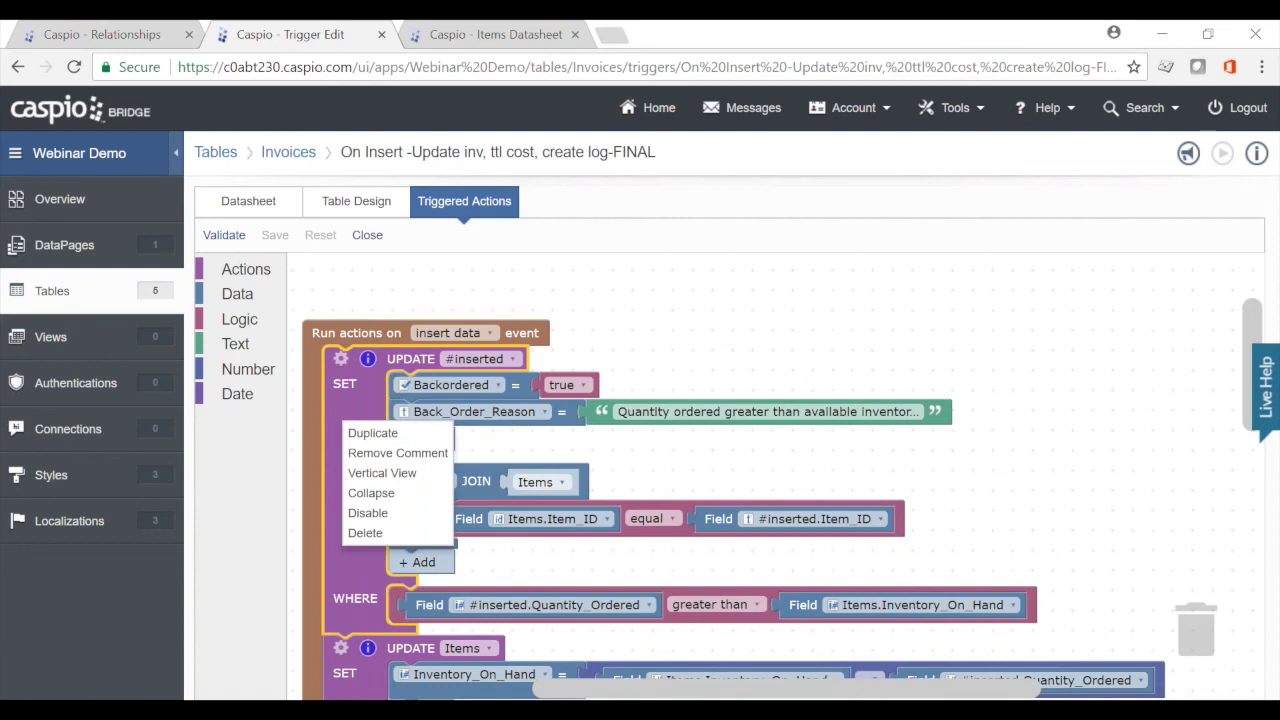
left_click(368, 513)
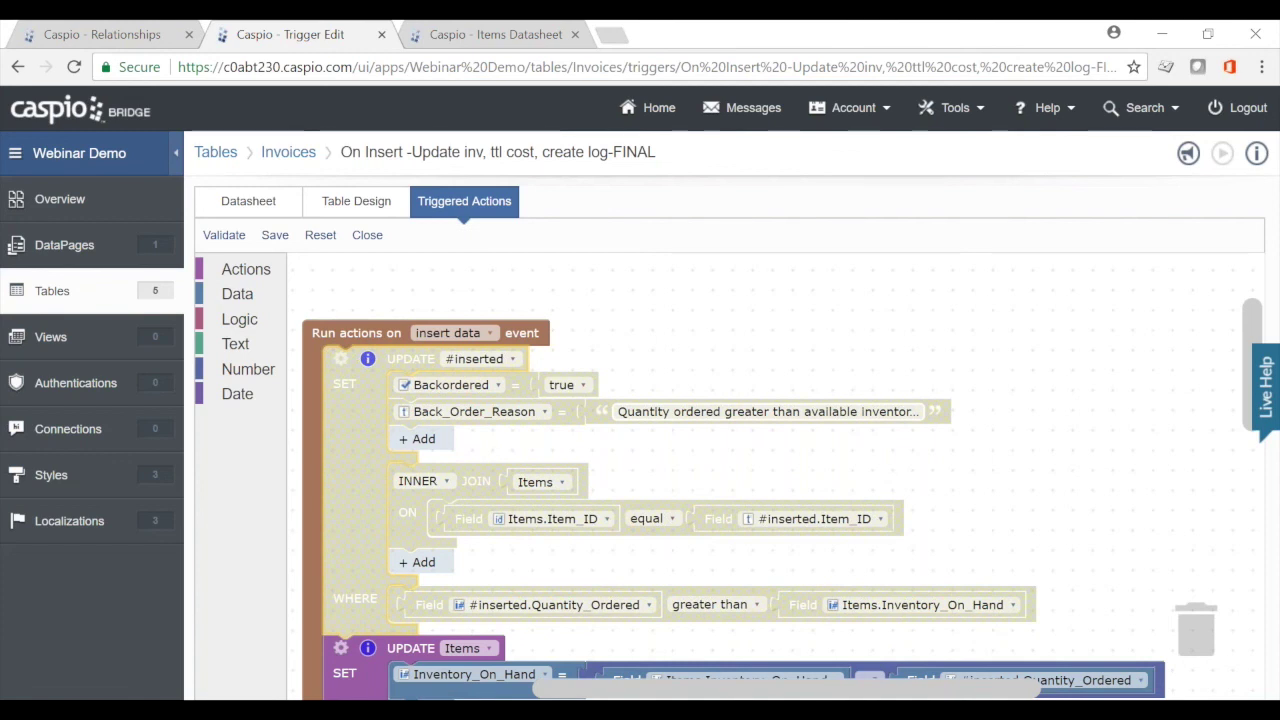
right_click(353, 448)
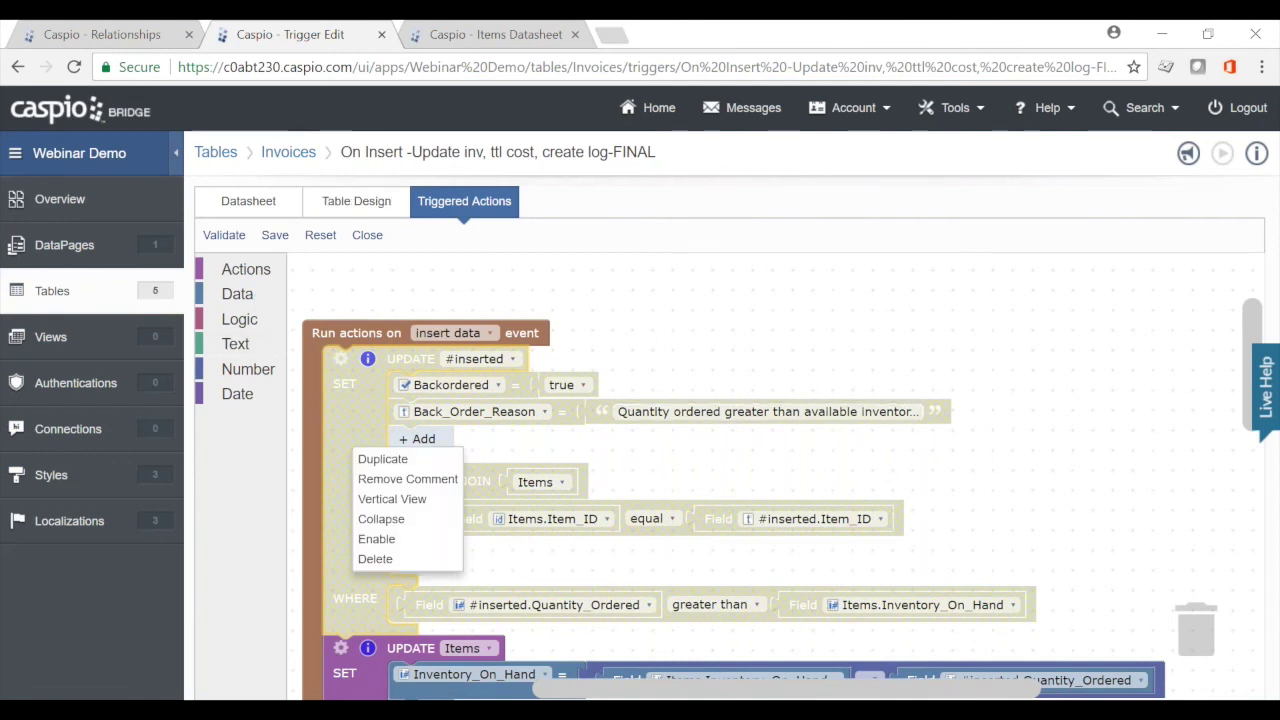
left_click(380, 541)
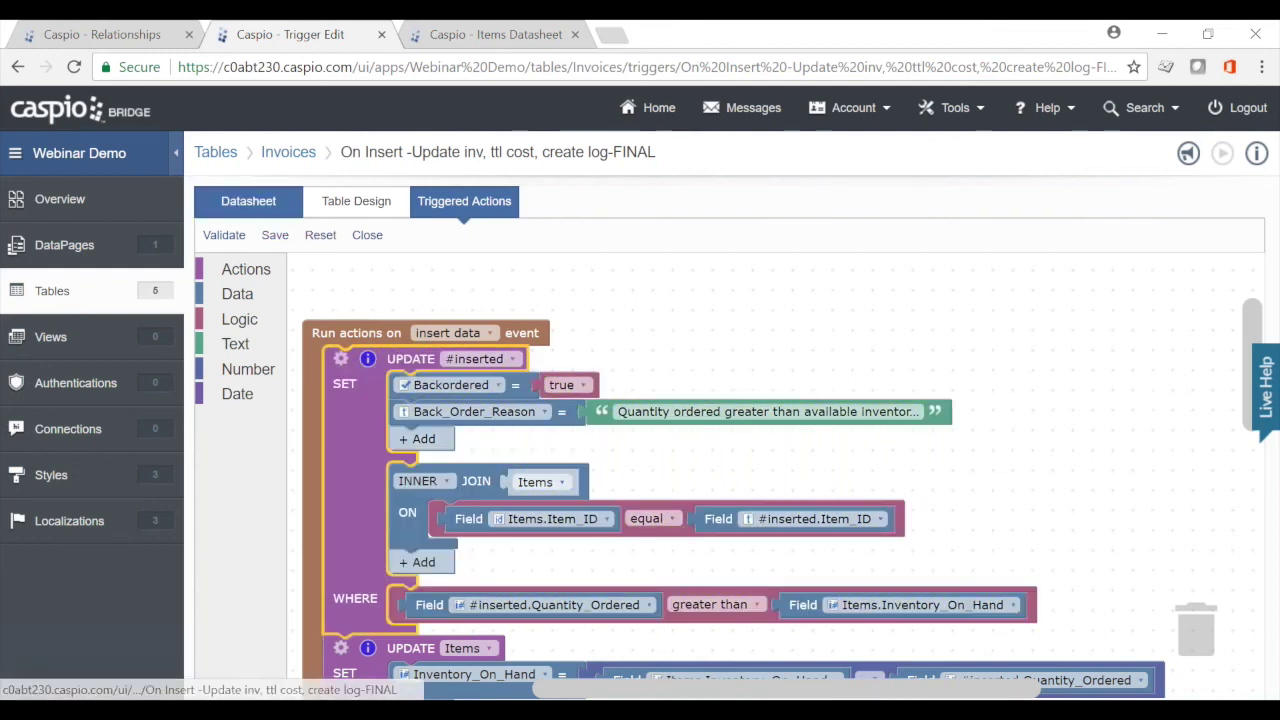
Leave the trigger editor without saving, and enable the On Insert -Update inv, ttl cost, create log-FINAL triggered action
left_click(290, 162)
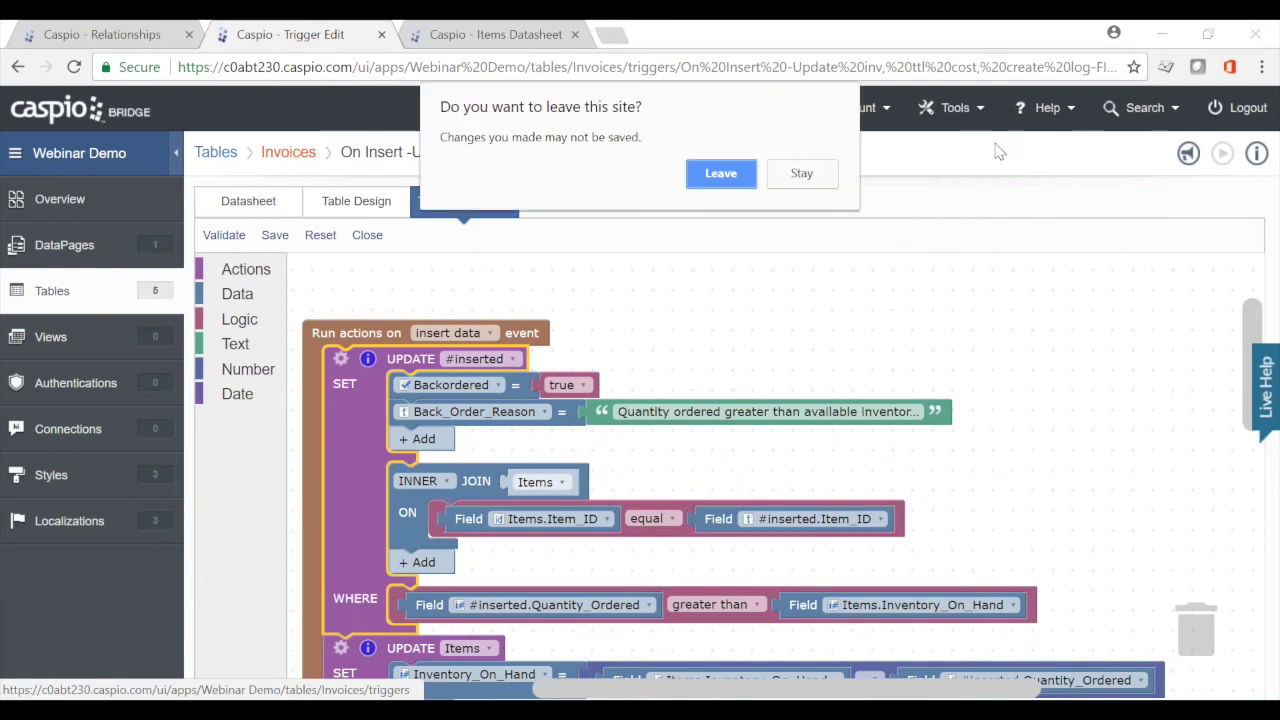
left_click(720, 173)
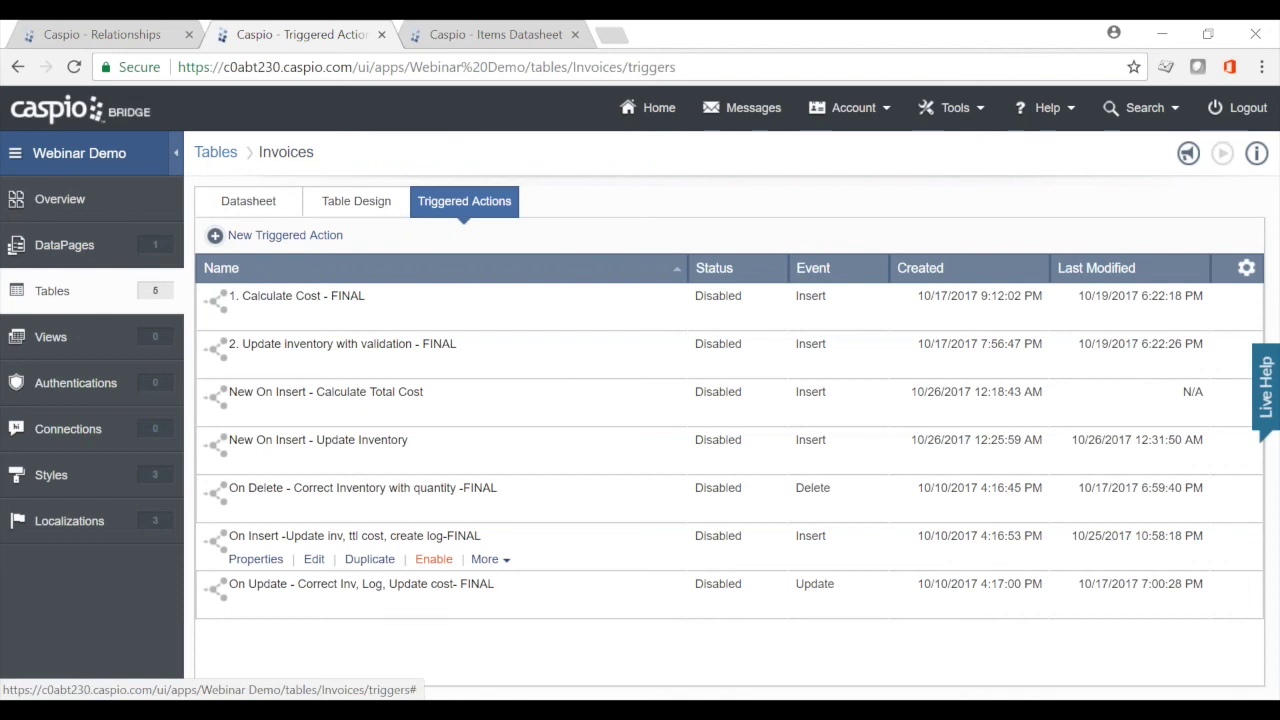
left_click(433, 559)
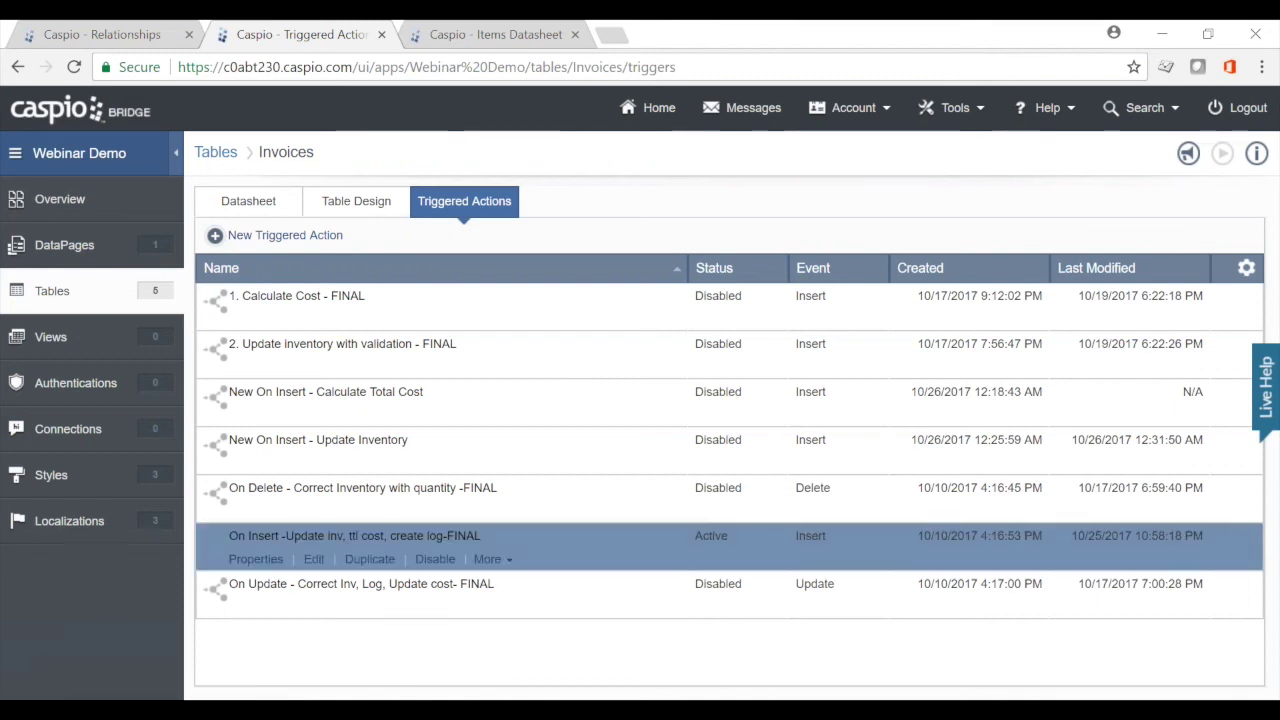
Open the Invoices datasheet, and refresh the Items datasheet to check each item's inventory on hand
left_click(264, 205)
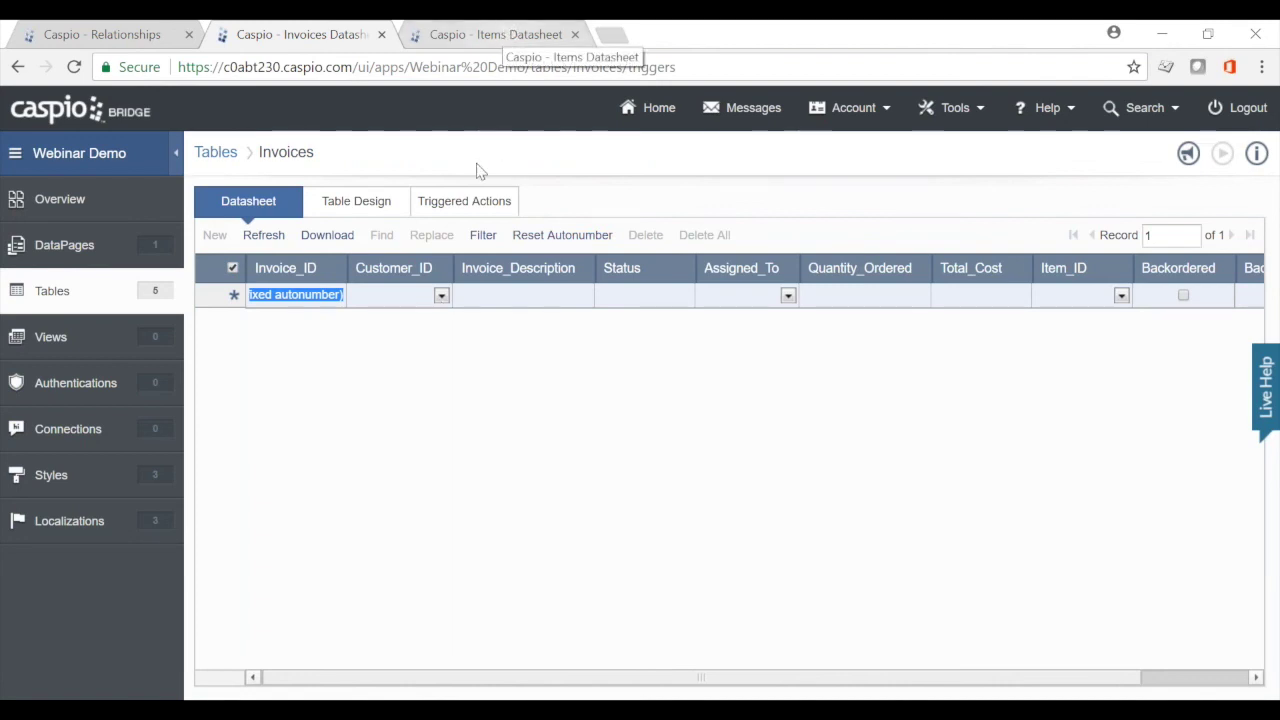
left_click(494, 34)
left_click(285, 238)
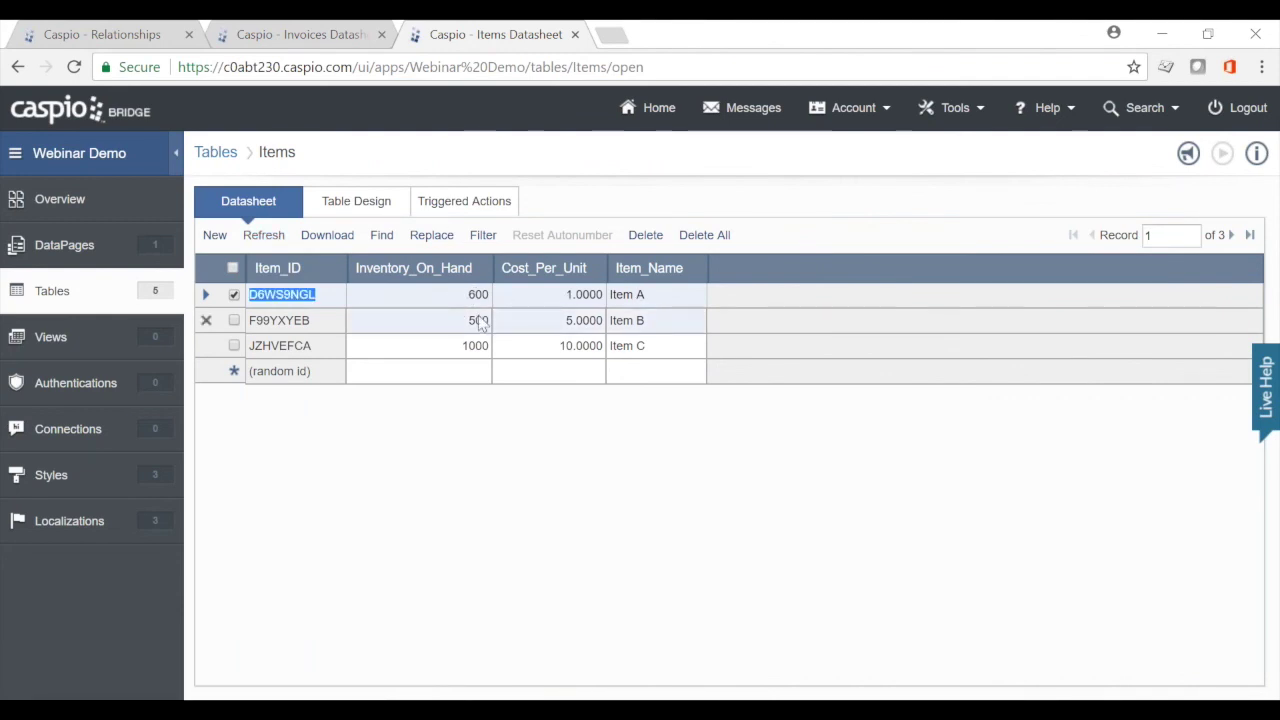
Start a new Invoices record with the listed customer, the description Test and the status New
left_click(315, 38)
left_click(441, 298)
left_click(441, 298)
left_click(380, 320)
left_click(568, 296)
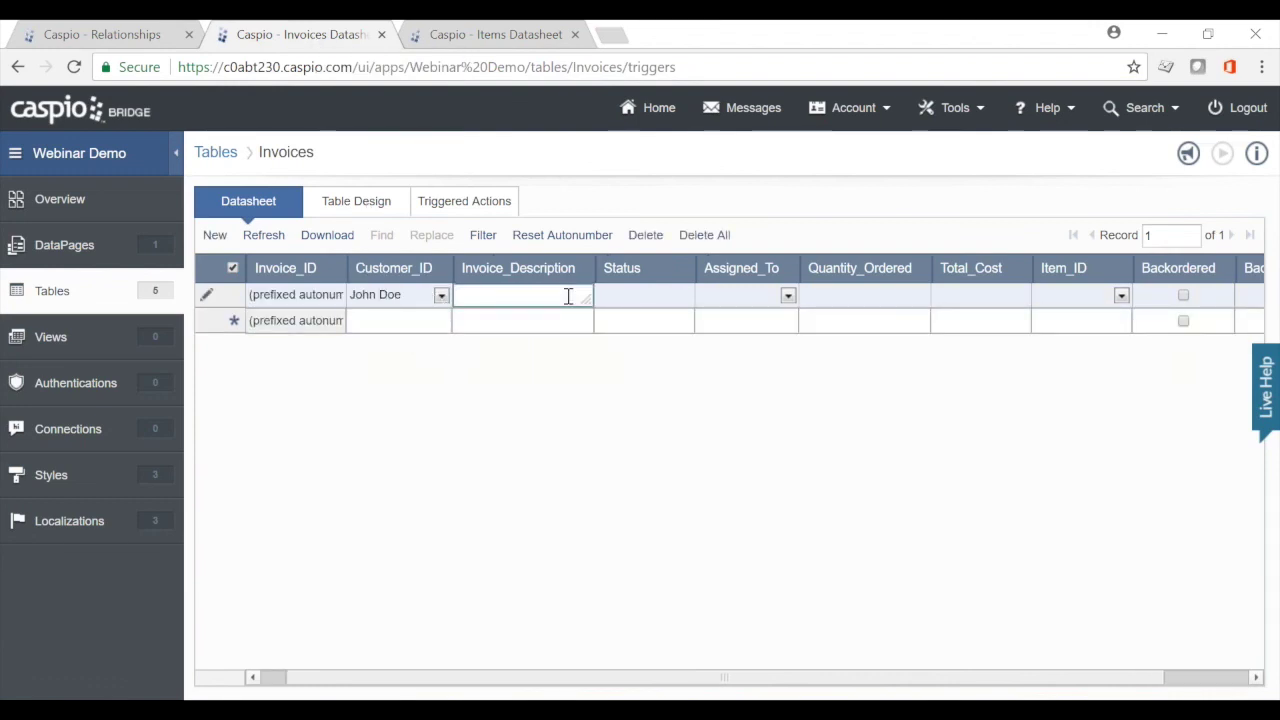
type("Test")
key("Tab")
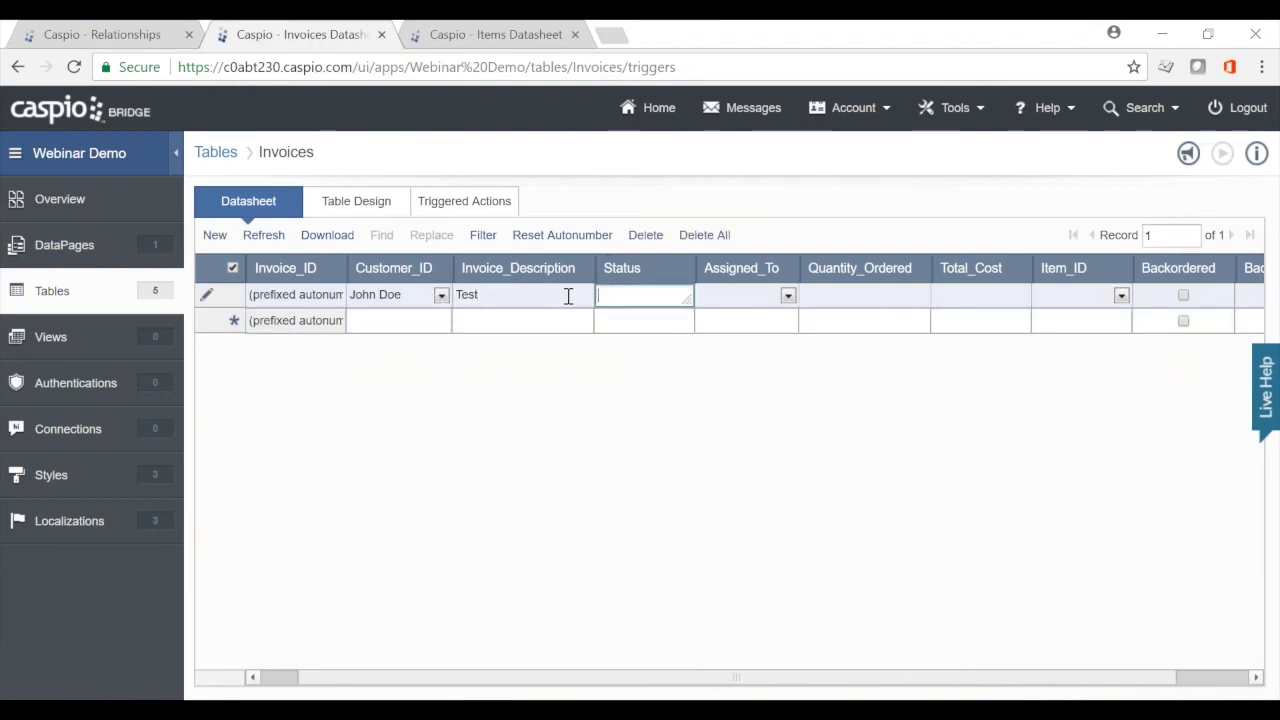
type("New")
key("Tab")
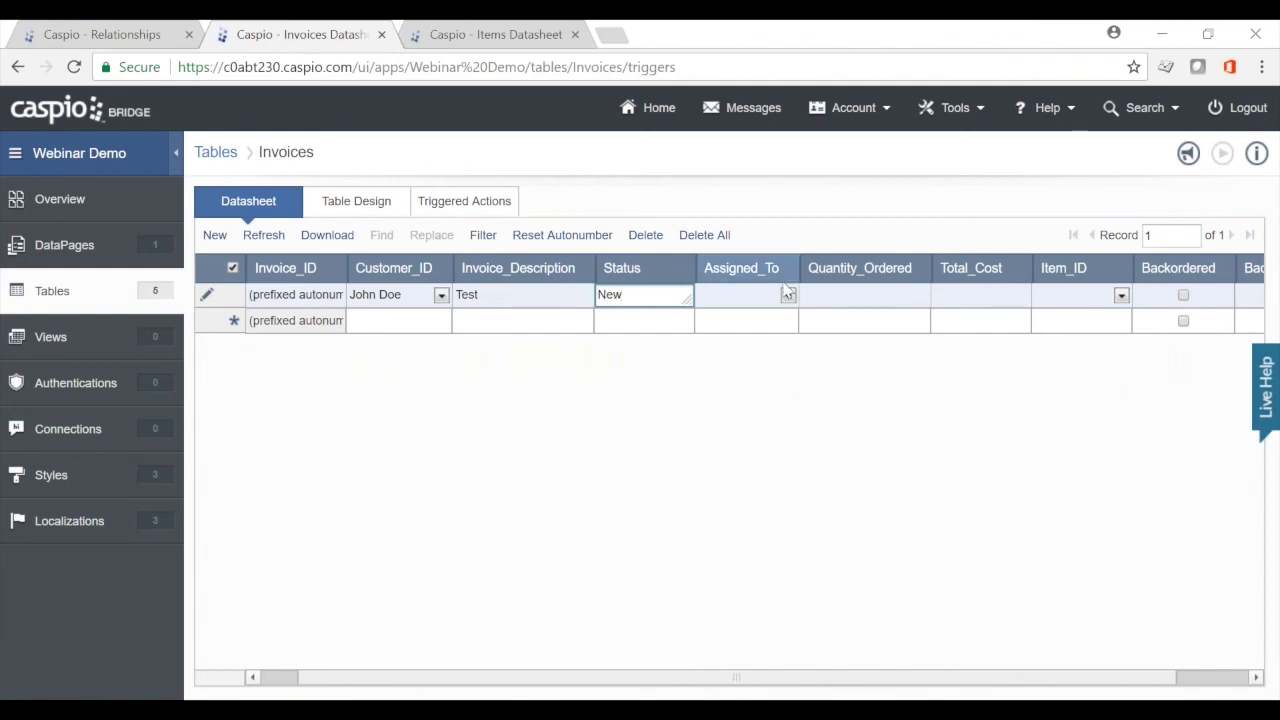
Assign the Test invoice to Caspio, with a Quantity_Ordered of 400 and Item C as the item
left_click(788, 296)
left_click(760, 320)
left_click(826, 298)
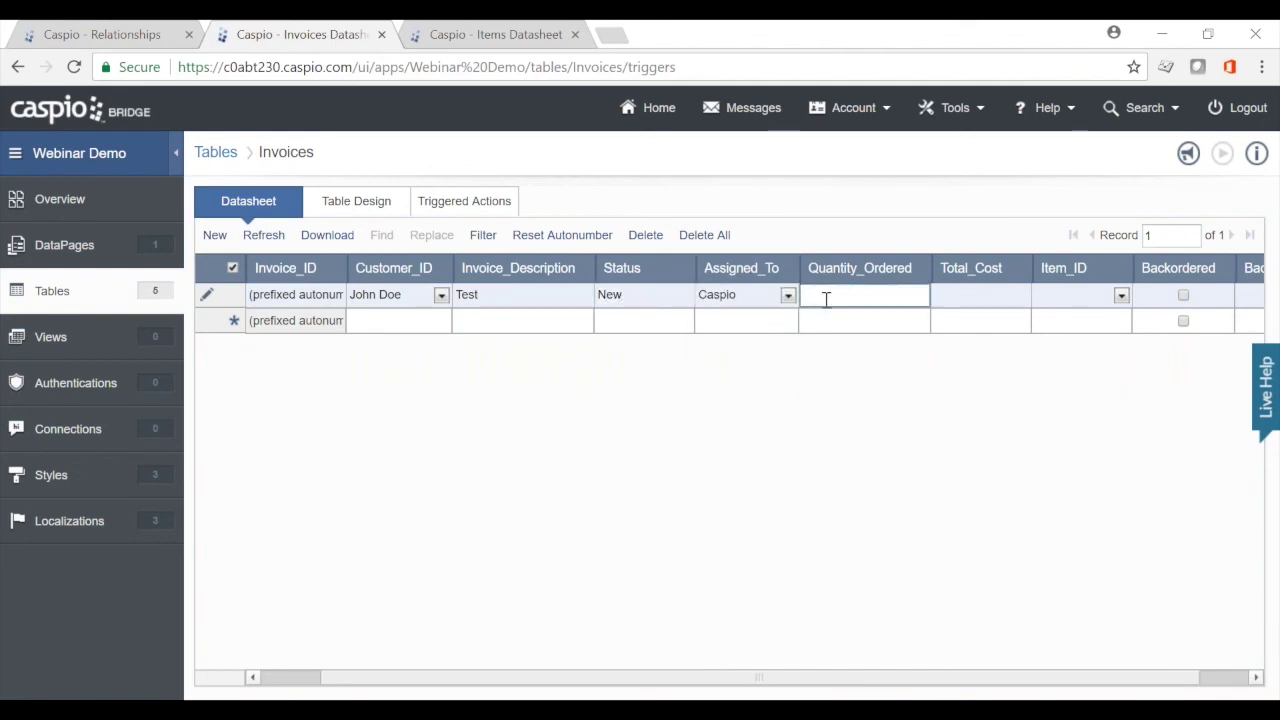
type("400")
left_click(1121, 296)
left_click(1062, 369)
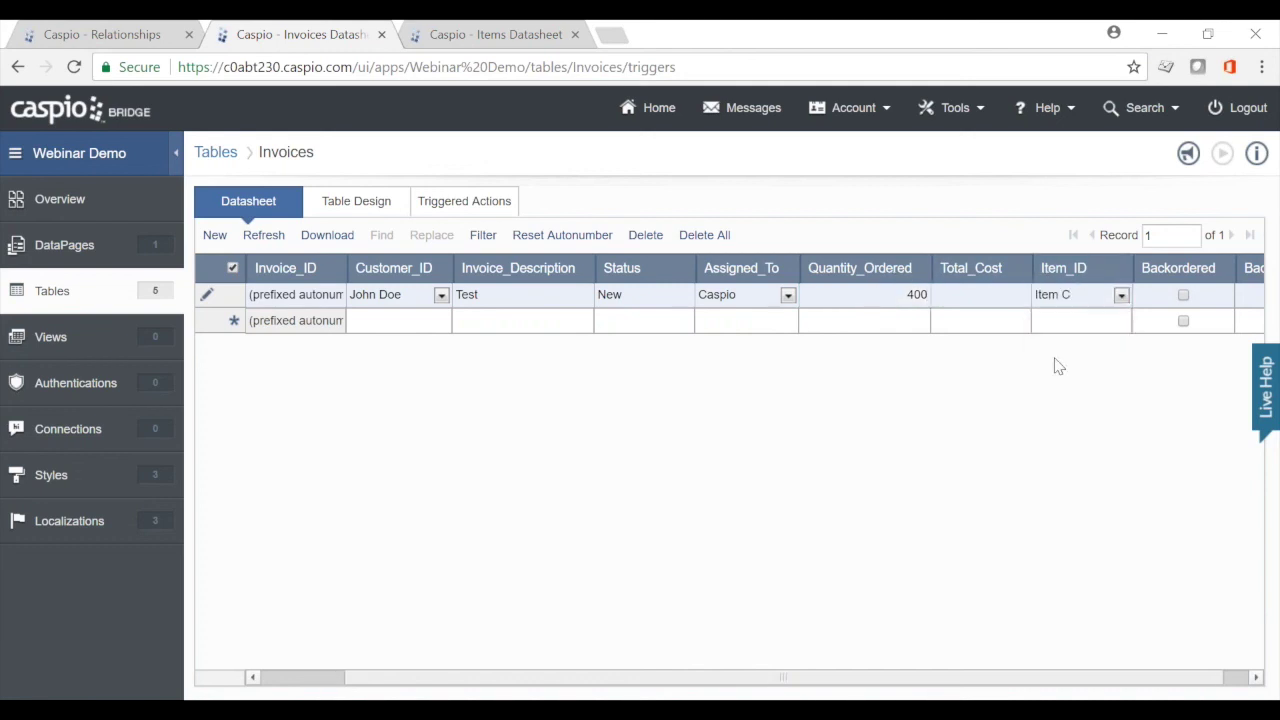
Save the Test invoice record, and check Item C's inventory in the Items datasheet
left_click(971, 325)
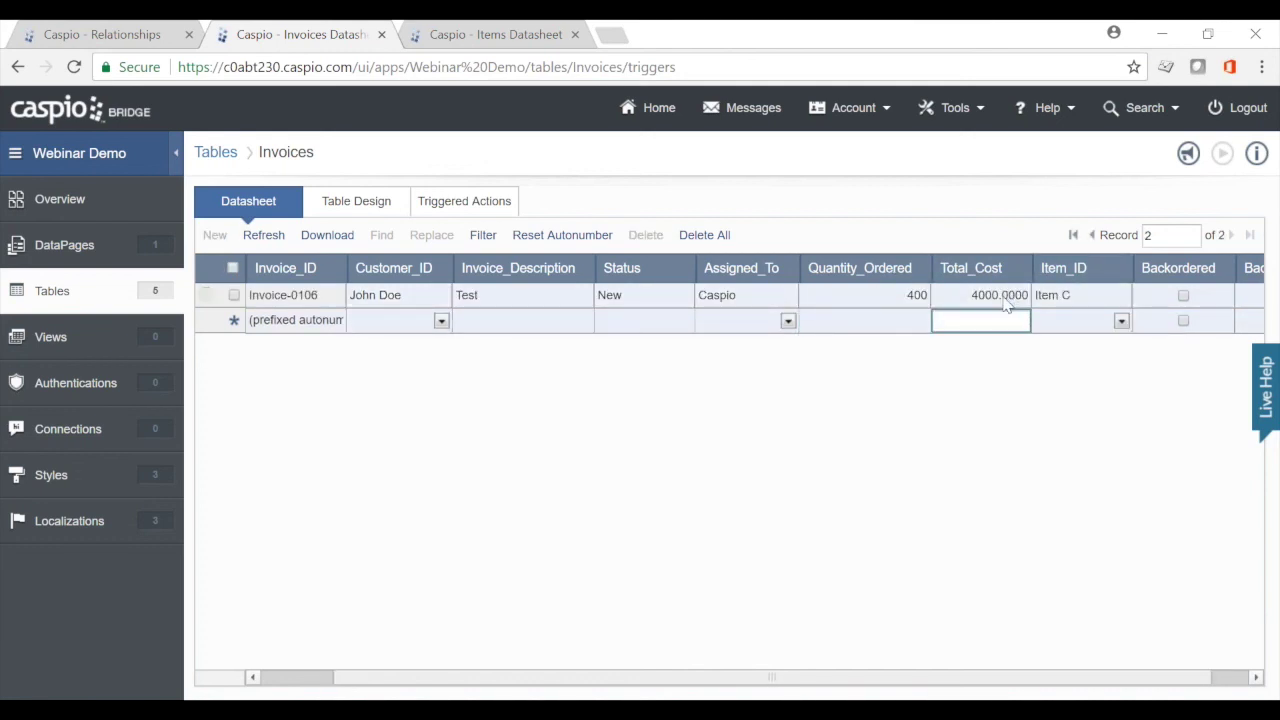
left_click(503, 45)
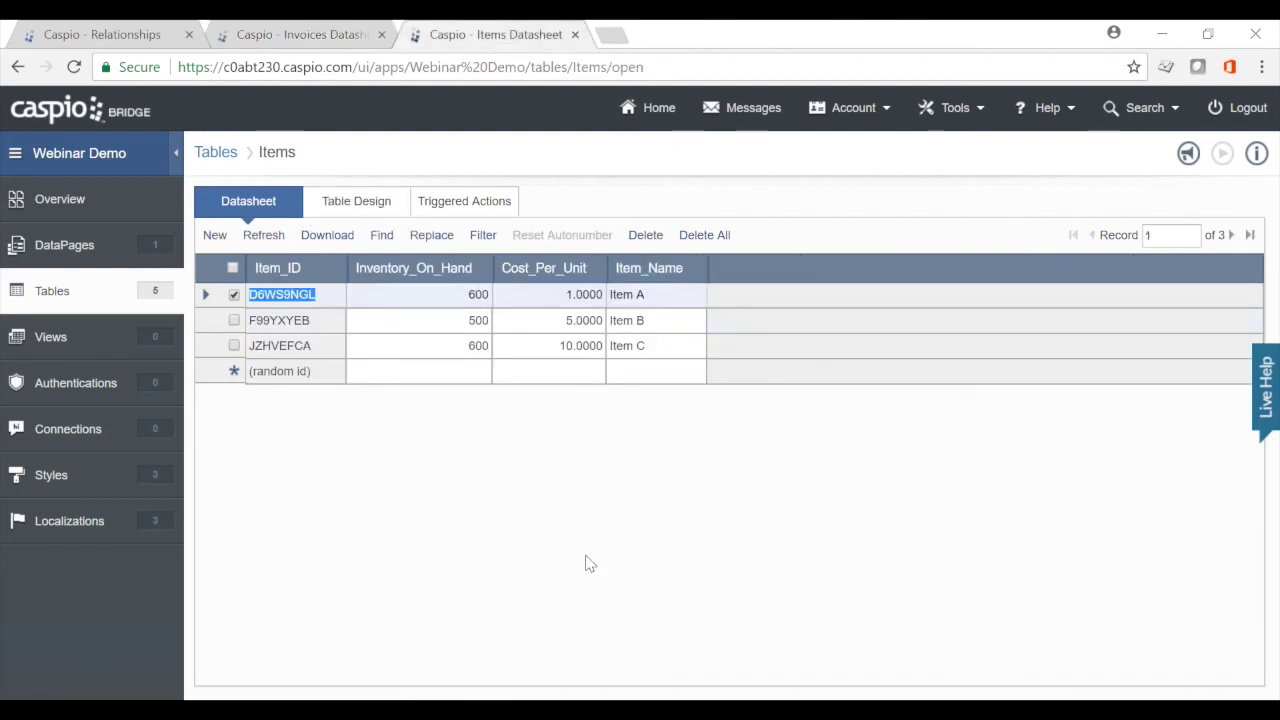
left_click(300, 34)
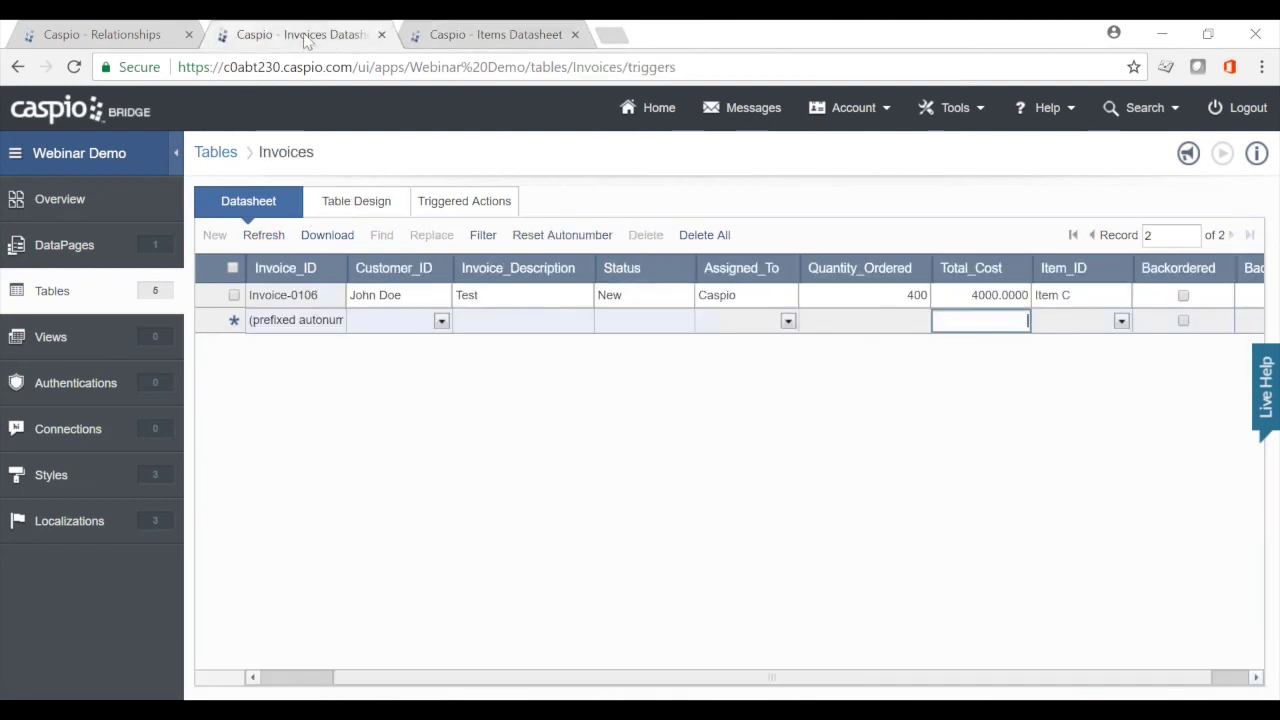
Start a second Invoices record with the same customer, the description Test 2 and the status New
left_click(441, 320)
left_click(380, 346)
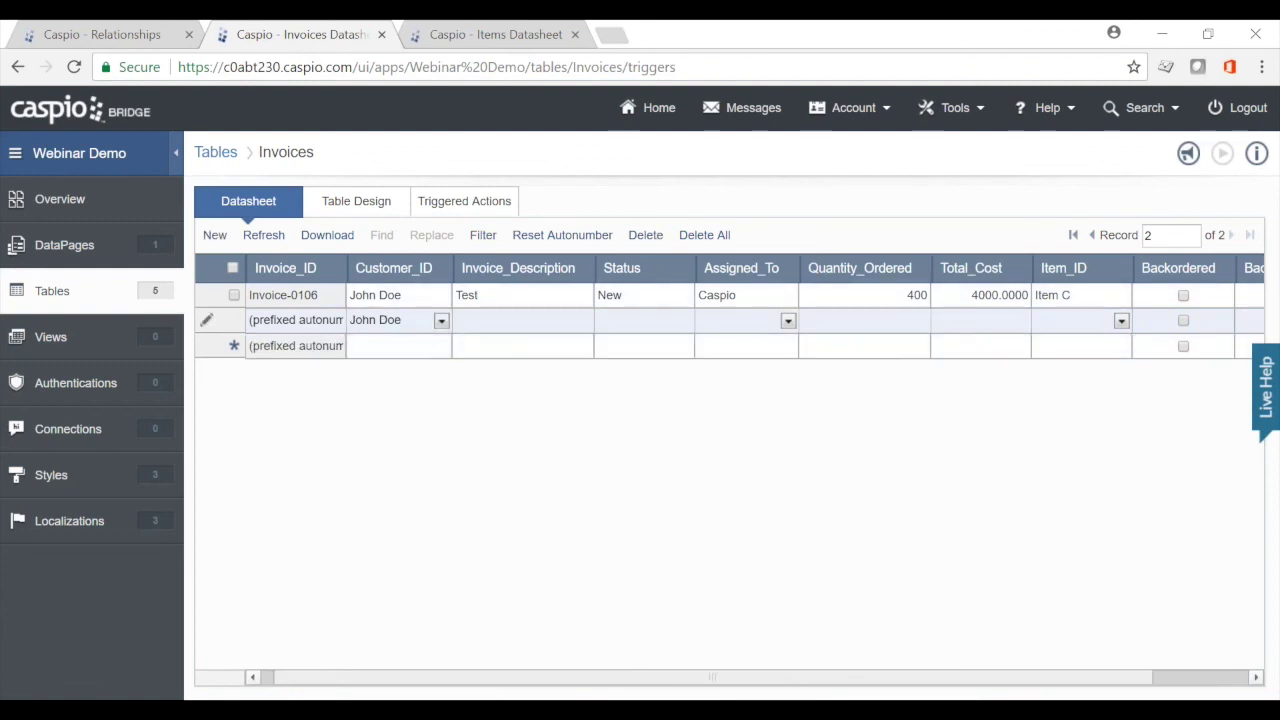
left_click(520, 320)
type("Test 2")
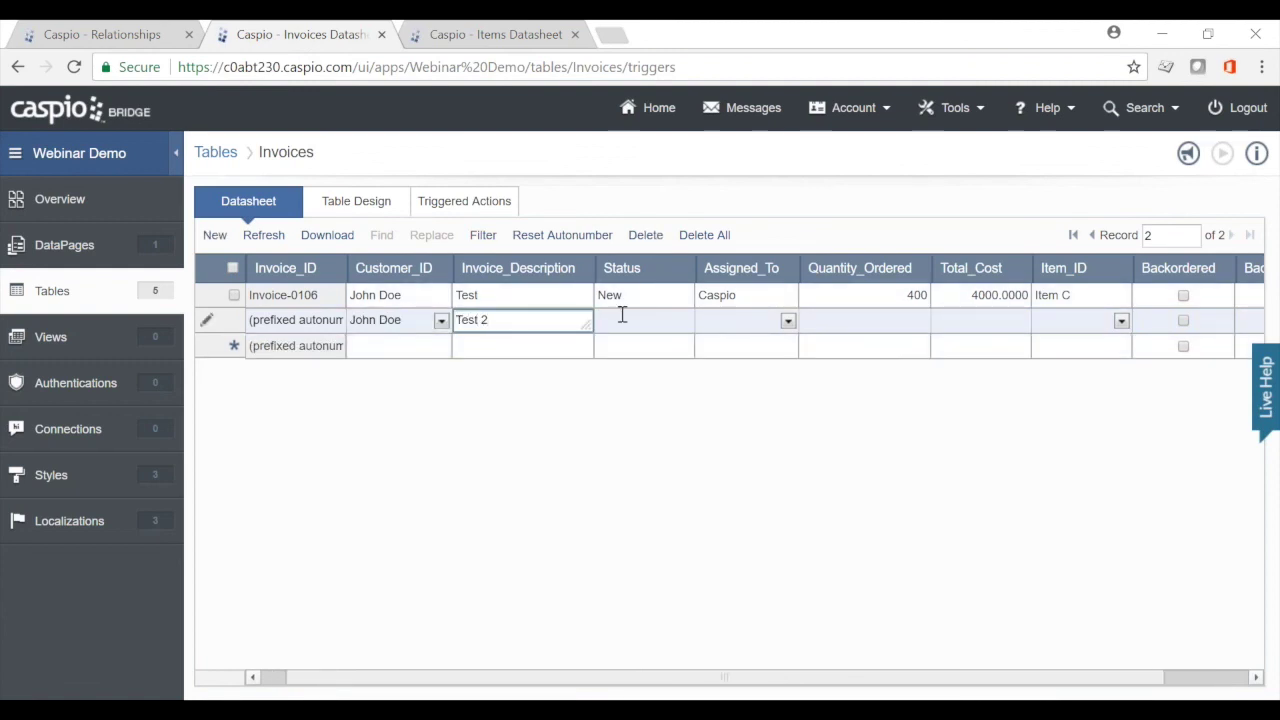
left_click(621, 320)
type("New")
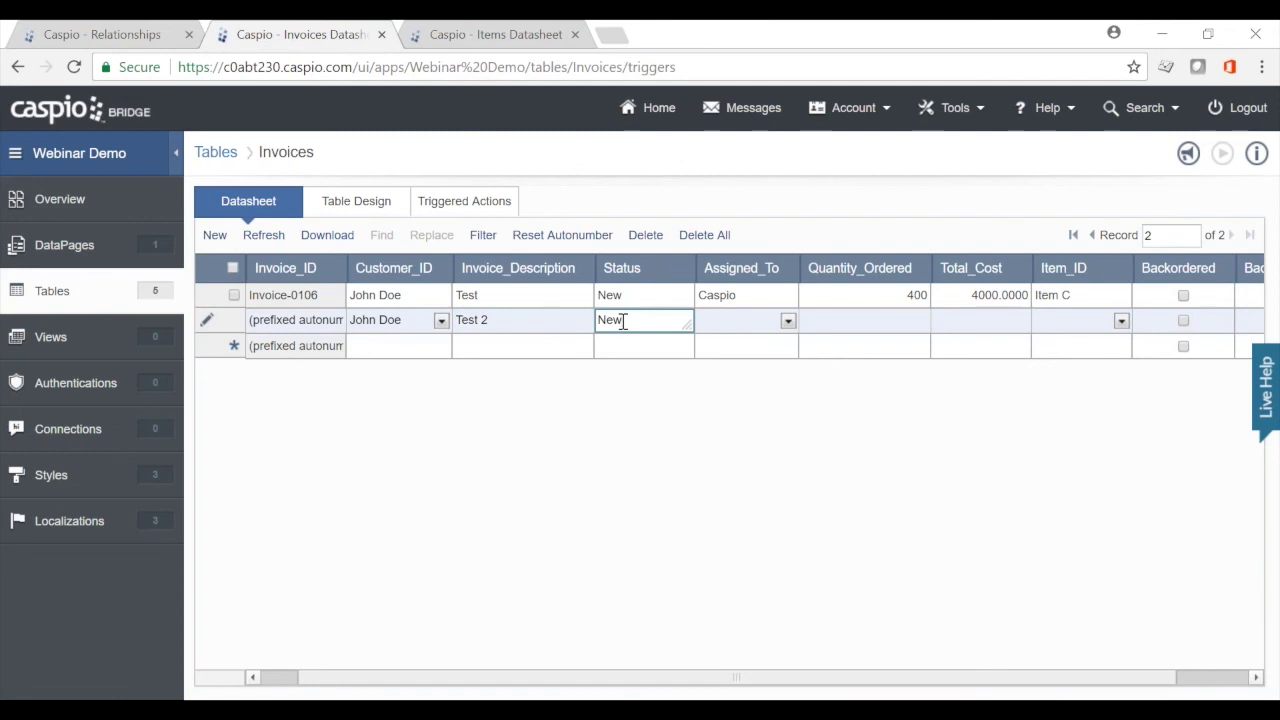
Assign the Test 2 invoice to Caspio, order 700 of Item C, and save the record
left_click(788, 320)
left_click(771, 347)
key("Tab")
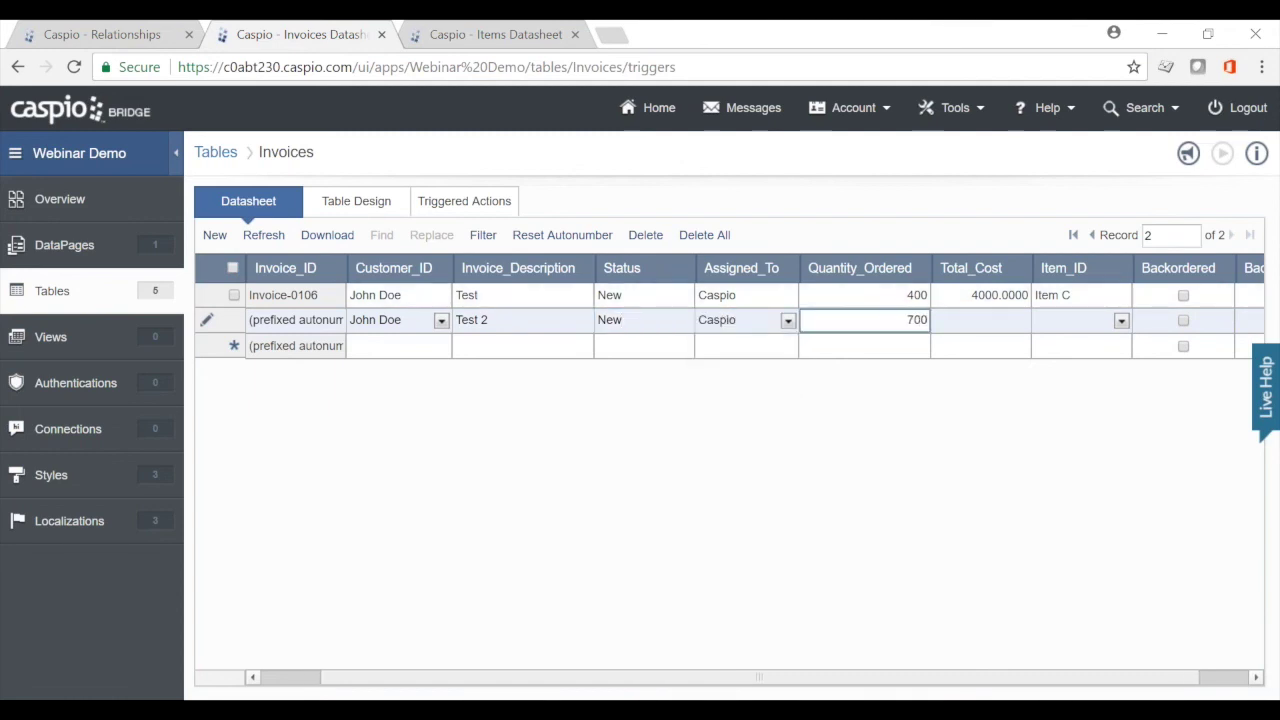
left_click(1121, 320)
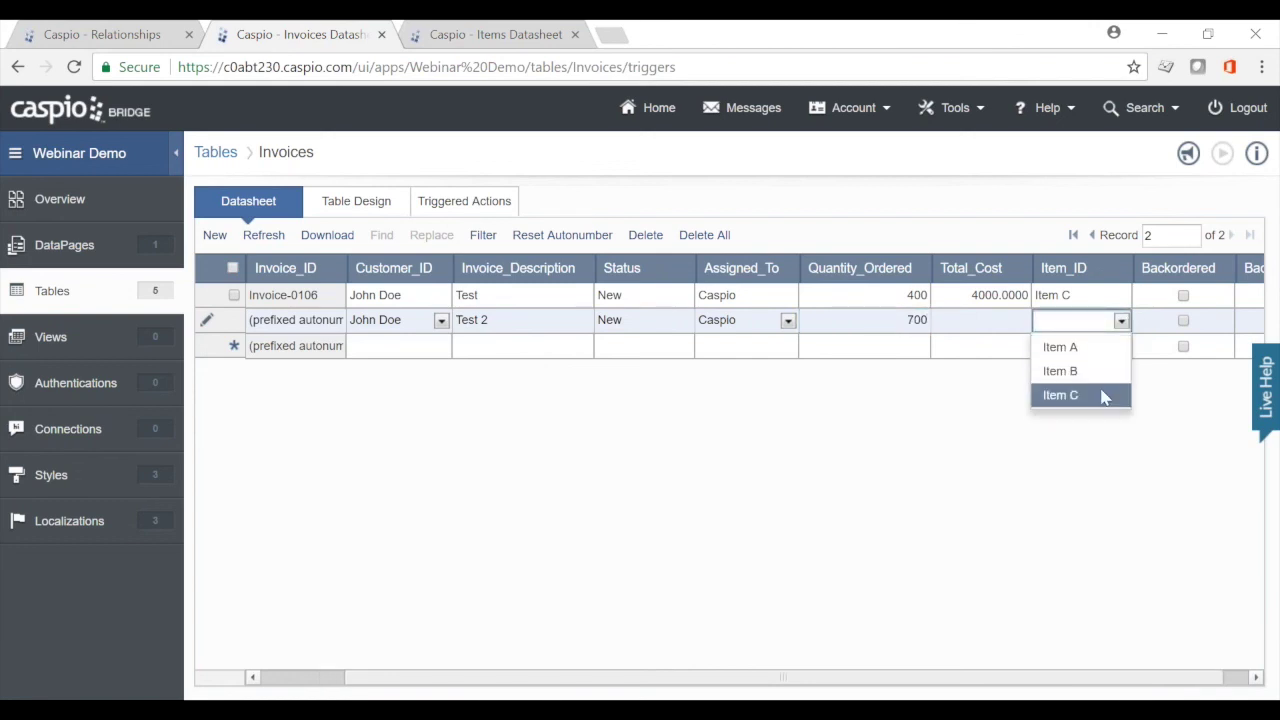
left_click(1104, 396)
left_click(884, 348)
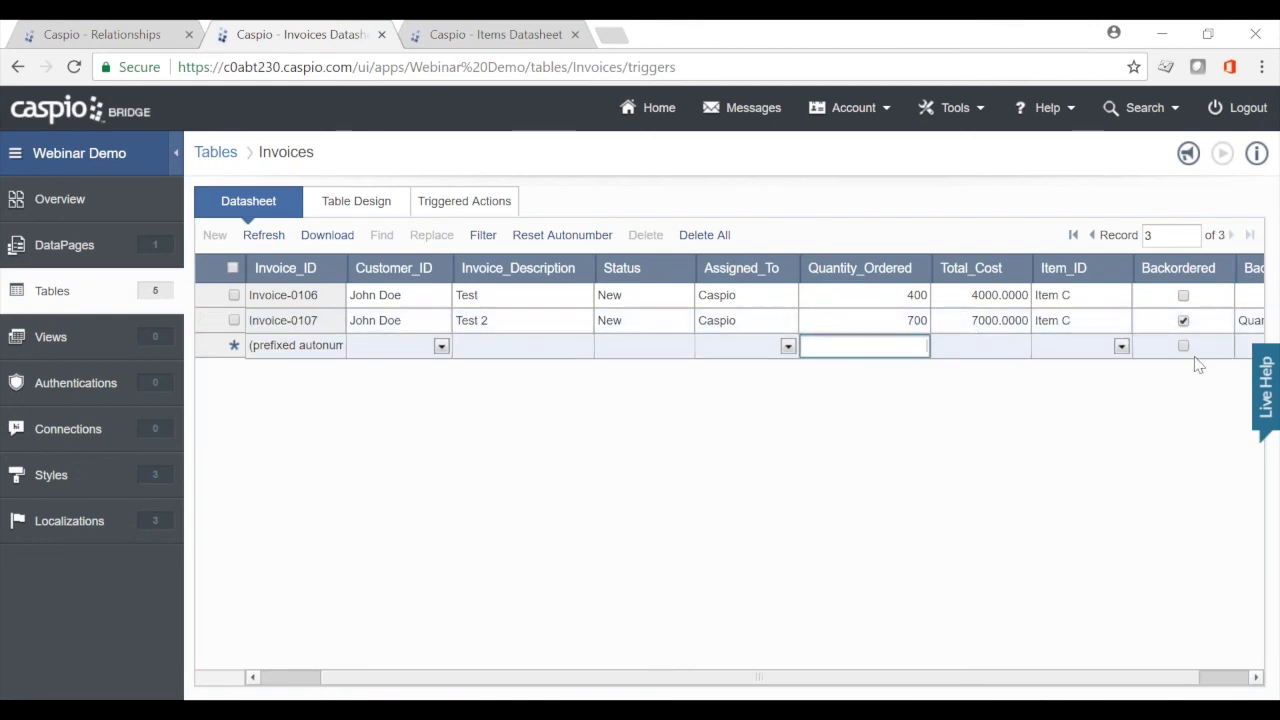
Open the Change_Log datasheet in a separate browser tab to check the logged invoices, and return to the Invoices datasheet
left_click(464, 201)
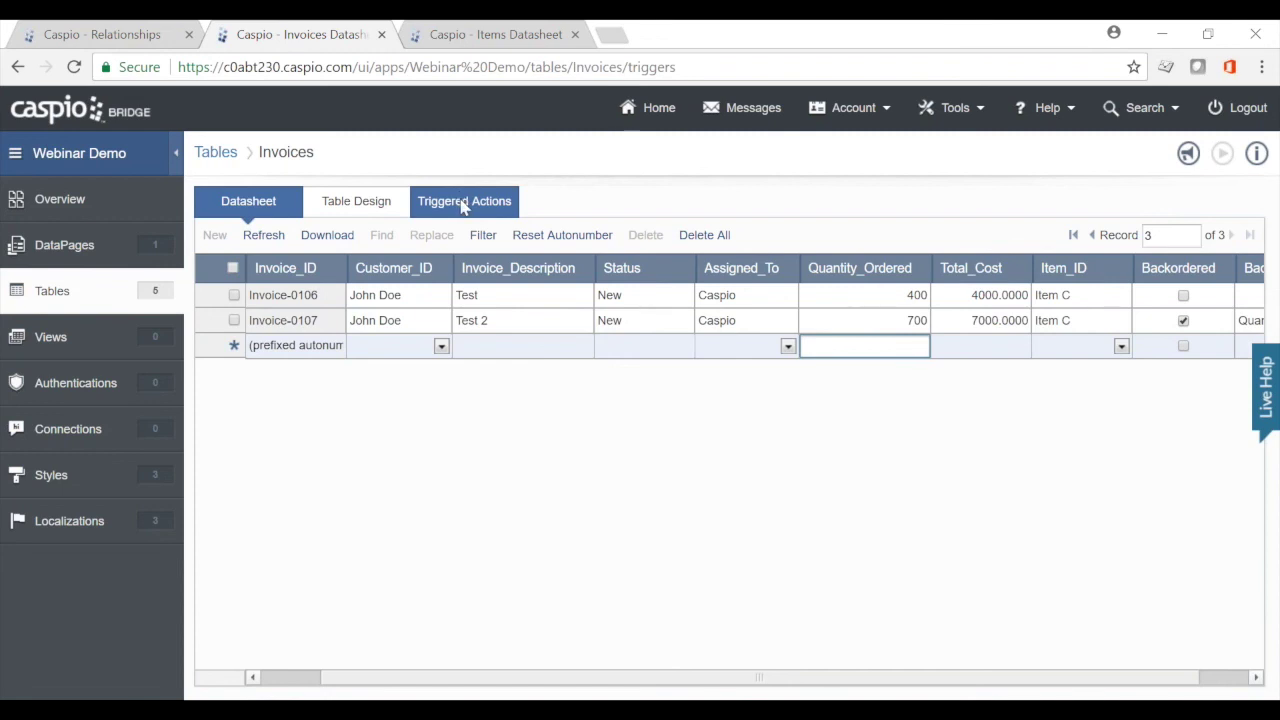
right_click(67, 300)
left_click(238, 316)
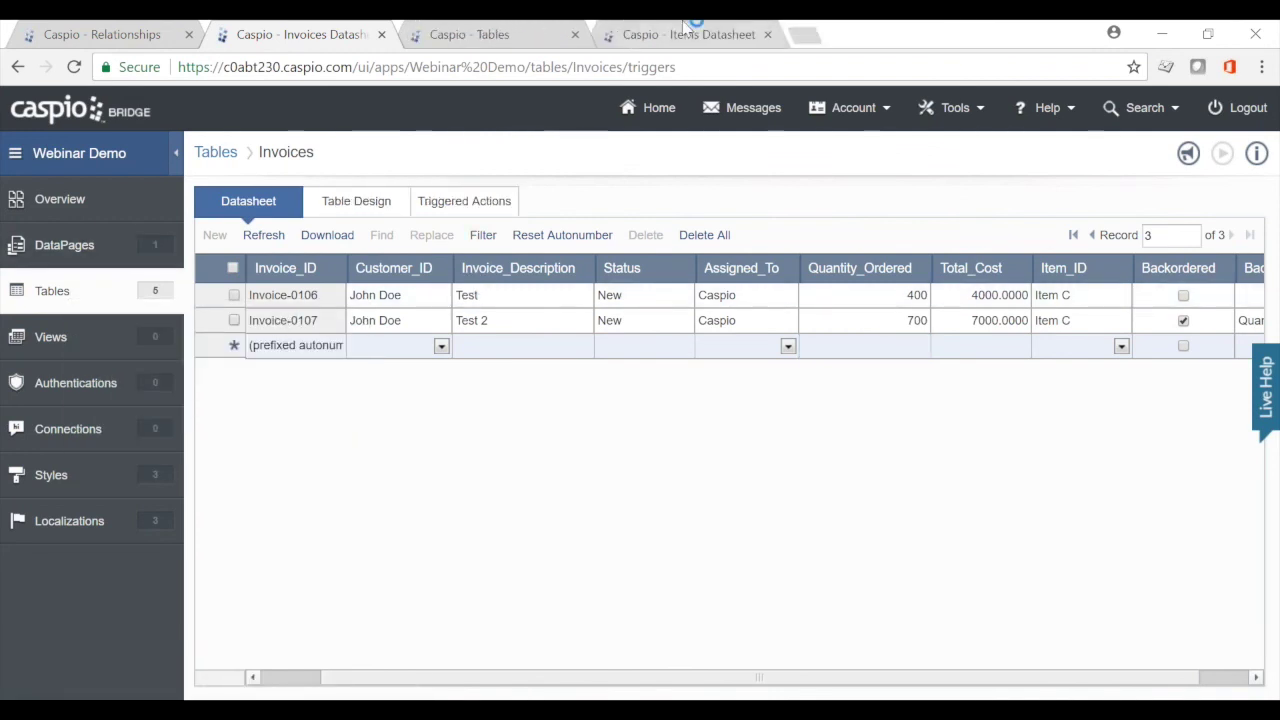
left_click(488, 38)
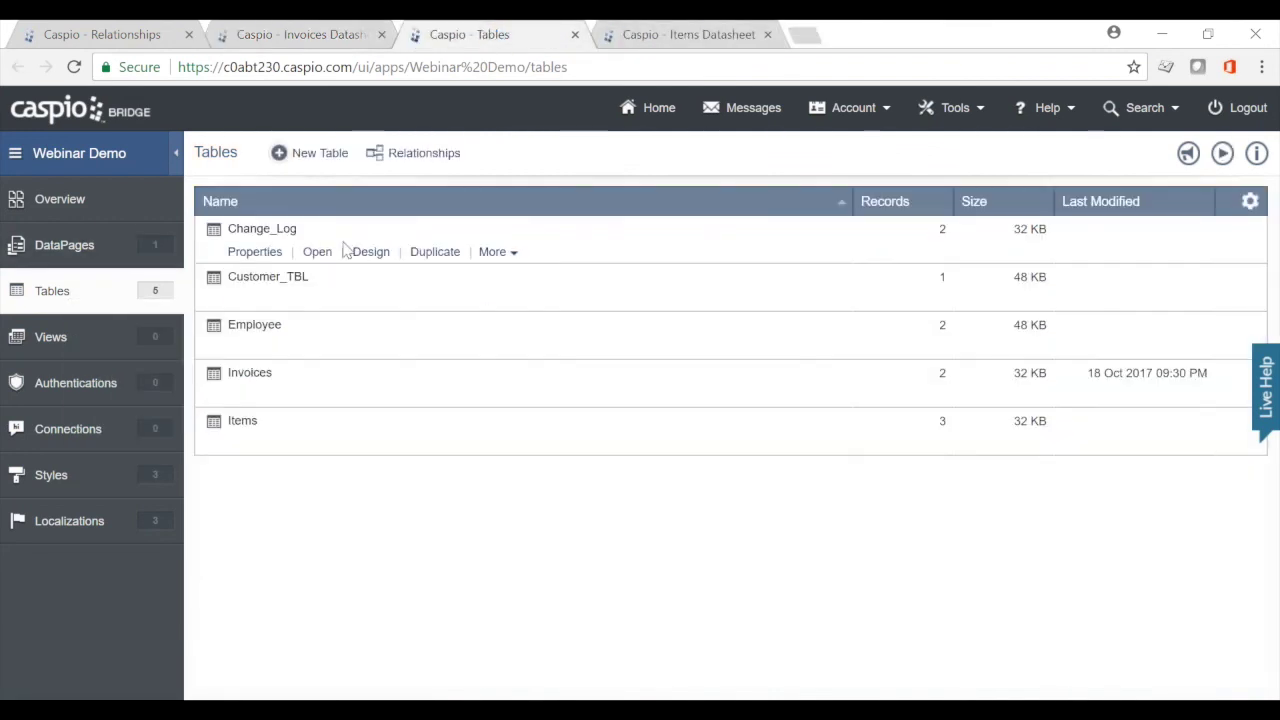
left_click(316, 252)
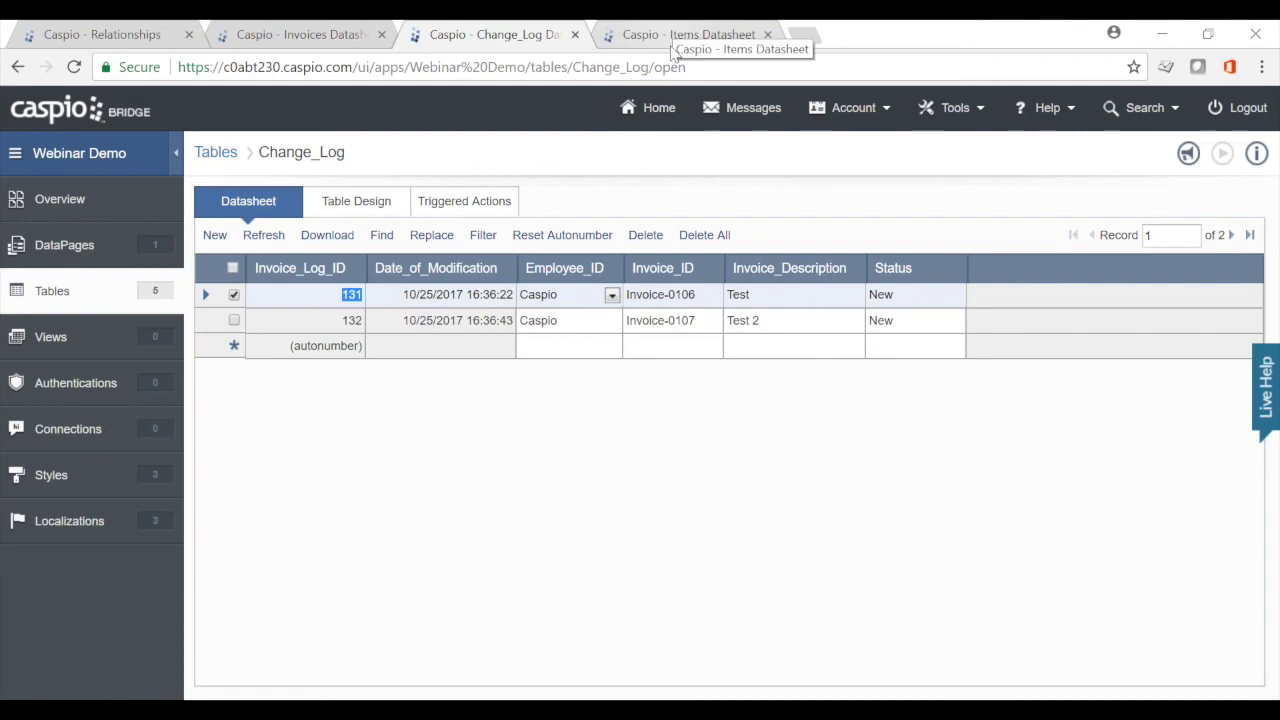
left_click(315, 34)
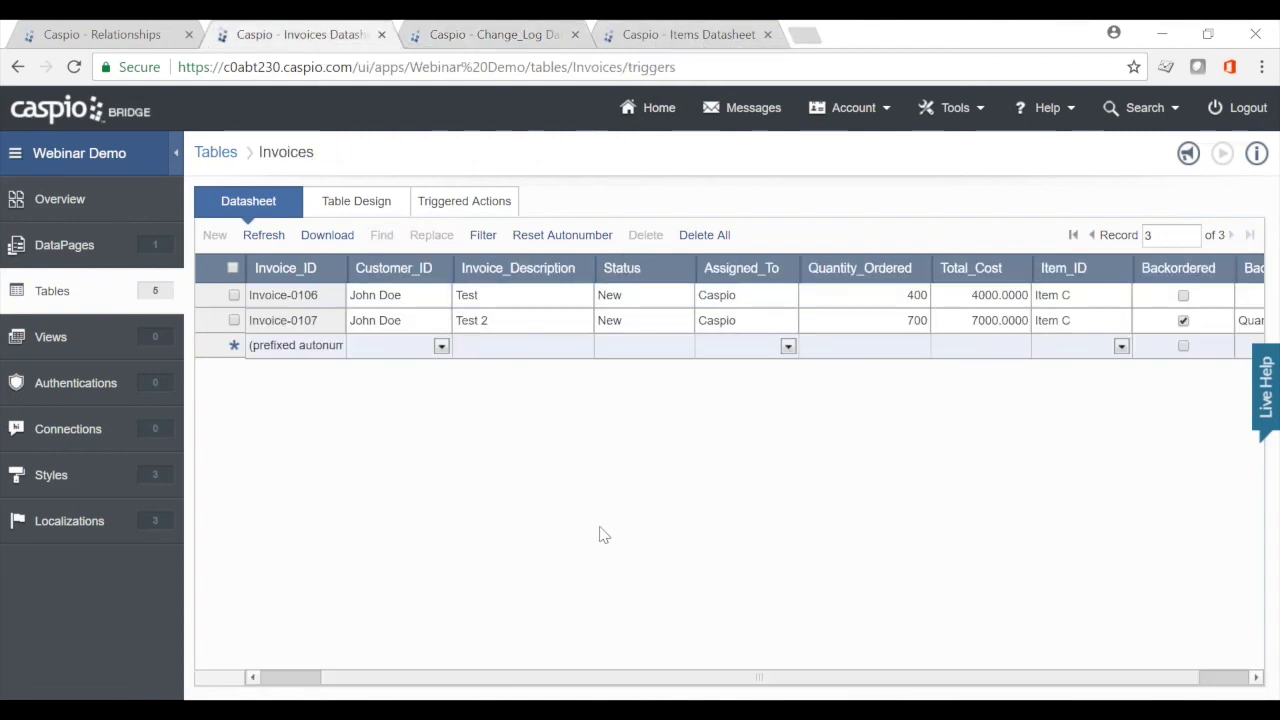